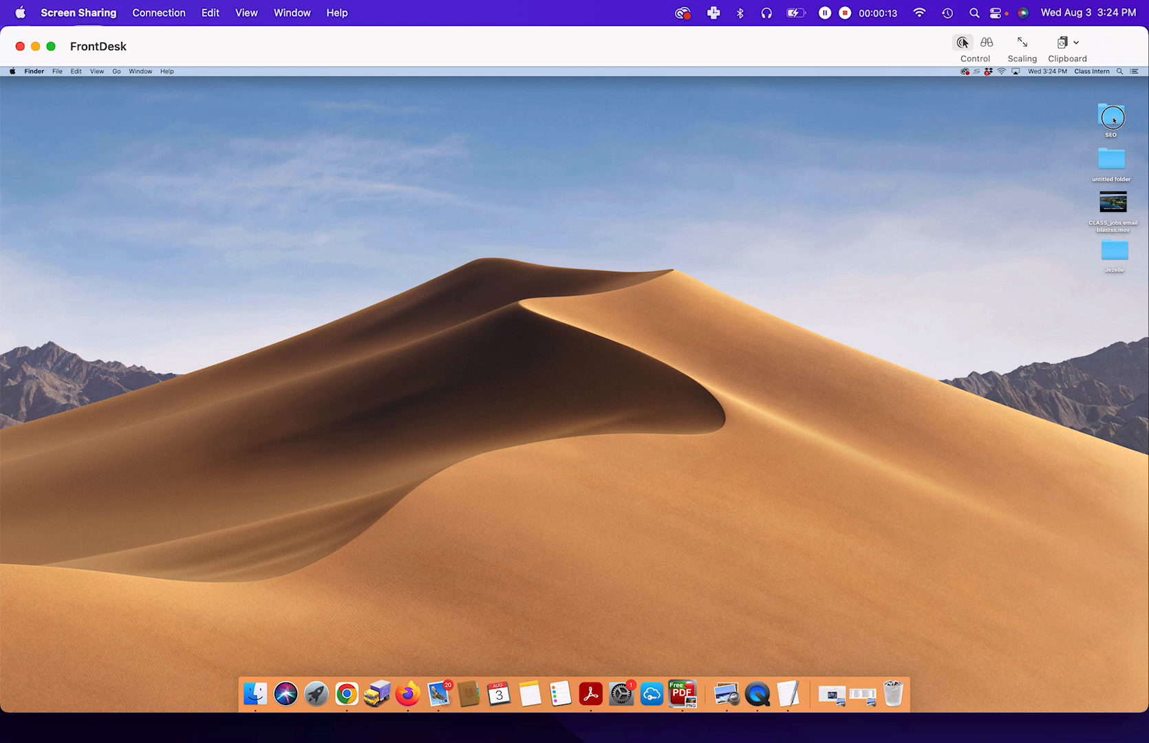
# Step: Open the Untitled 4 document from the SEO folder on FrontDesk and review its notes on additional pubs and salespeople not in SEO
pyautogui.doubleClick(1115, 117)
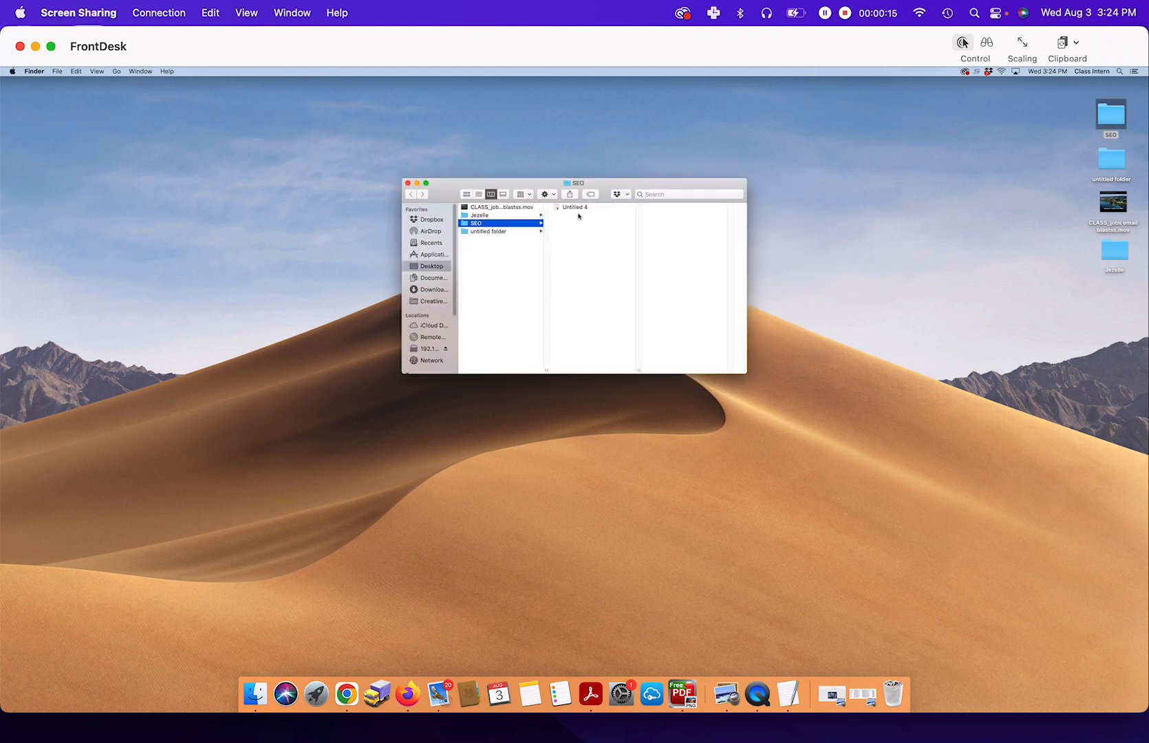
pyautogui.doubleClick(579, 209)
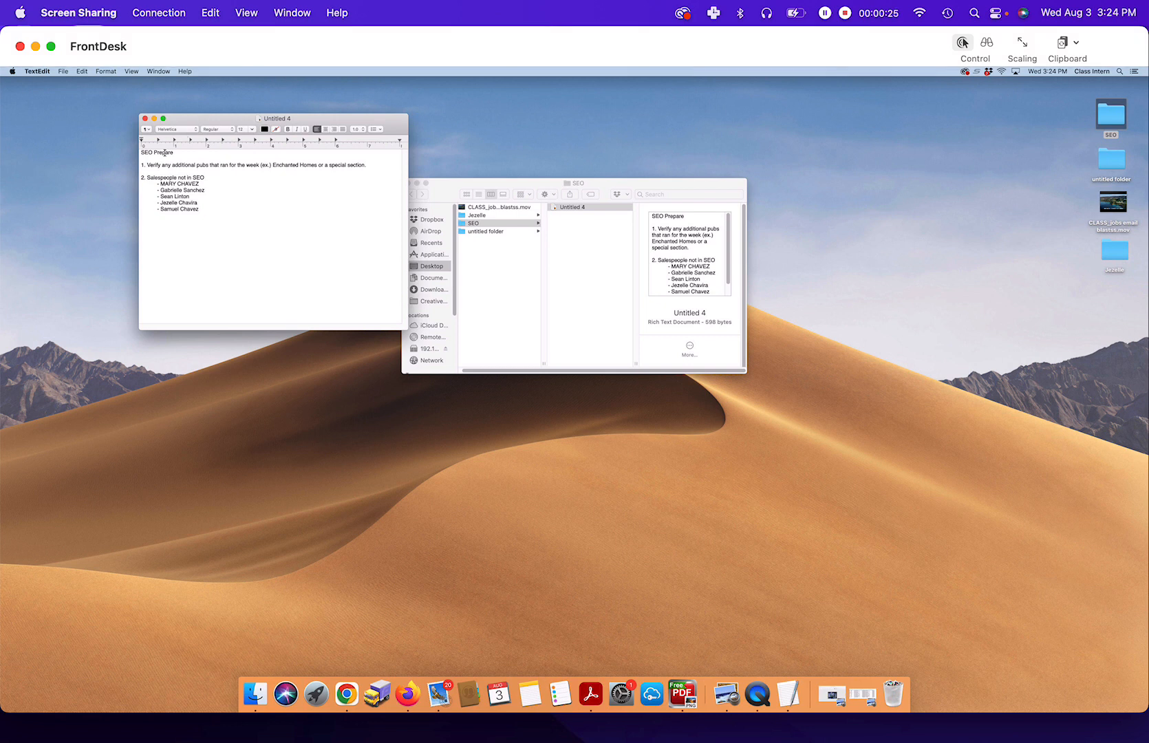
pyautogui.moveTo(147, 166); pyautogui.dragTo(318, 166)
pyautogui.click(316, 192)
pyautogui.moveTo(156, 183); pyautogui.dragTo(207, 206)
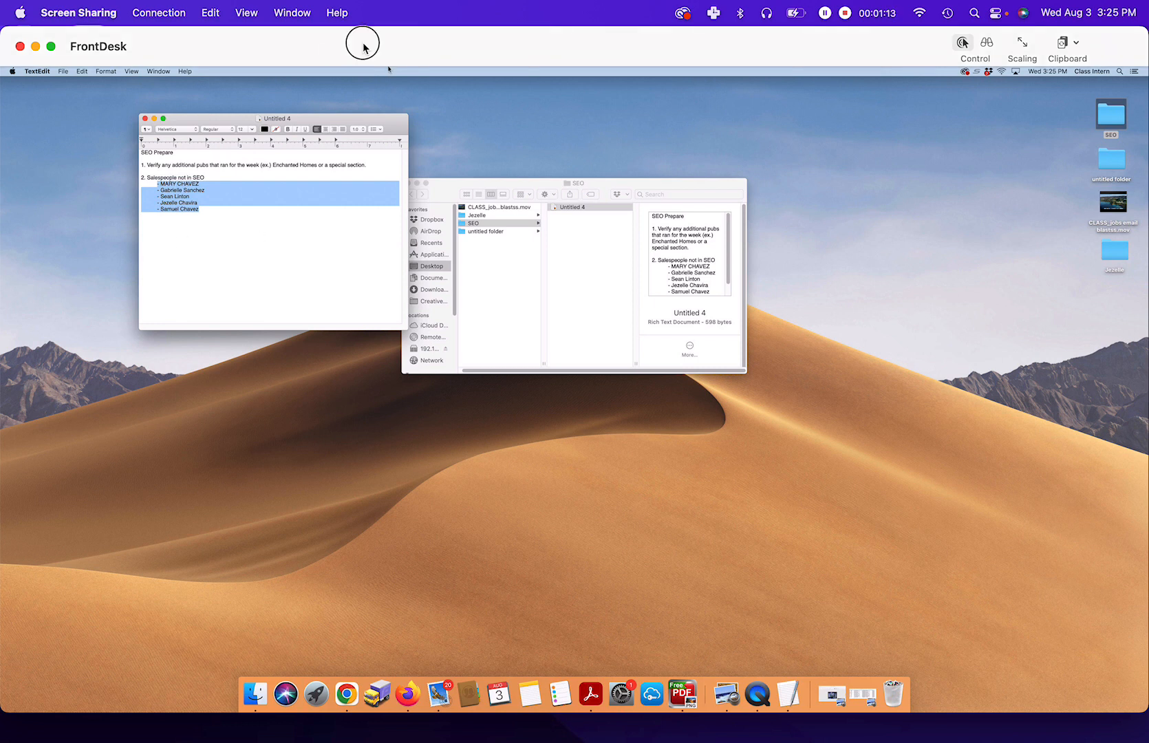
# Step: Switch to the local Finder and open the El Mercado folder in VOLS > final pagination path on the synologytaos1 server
pyautogui.moveTo(363, 46); pyautogui.dragTo(386, 706)
pyautogui.click(488, 296)
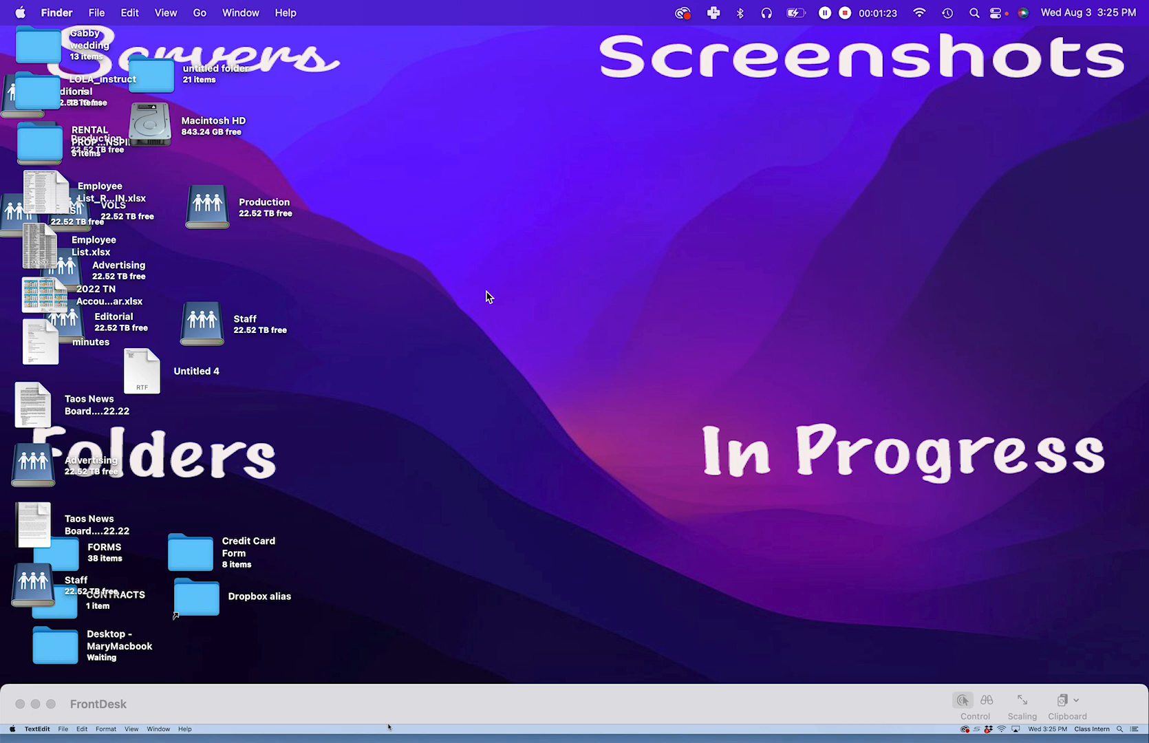
pyautogui.press('super+f')
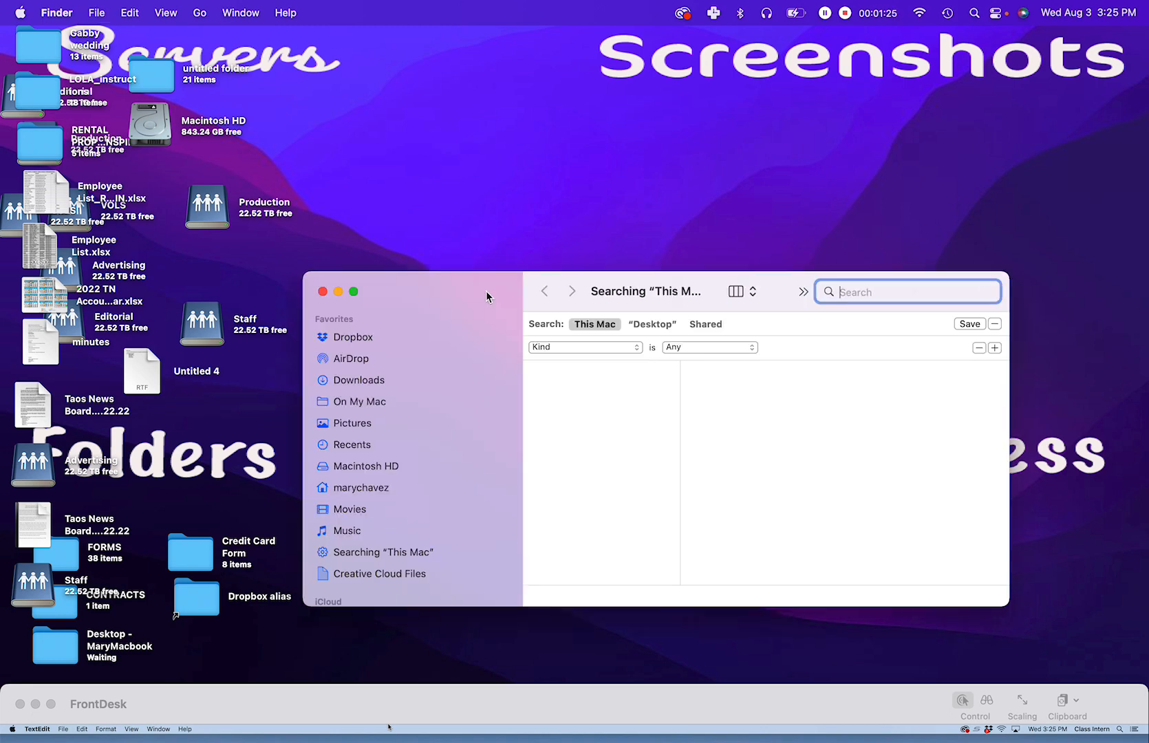
pyautogui.moveTo(486, 289); pyautogui.dragTo(378, 47)
pyautogui.scroll(-5, 347, 221)
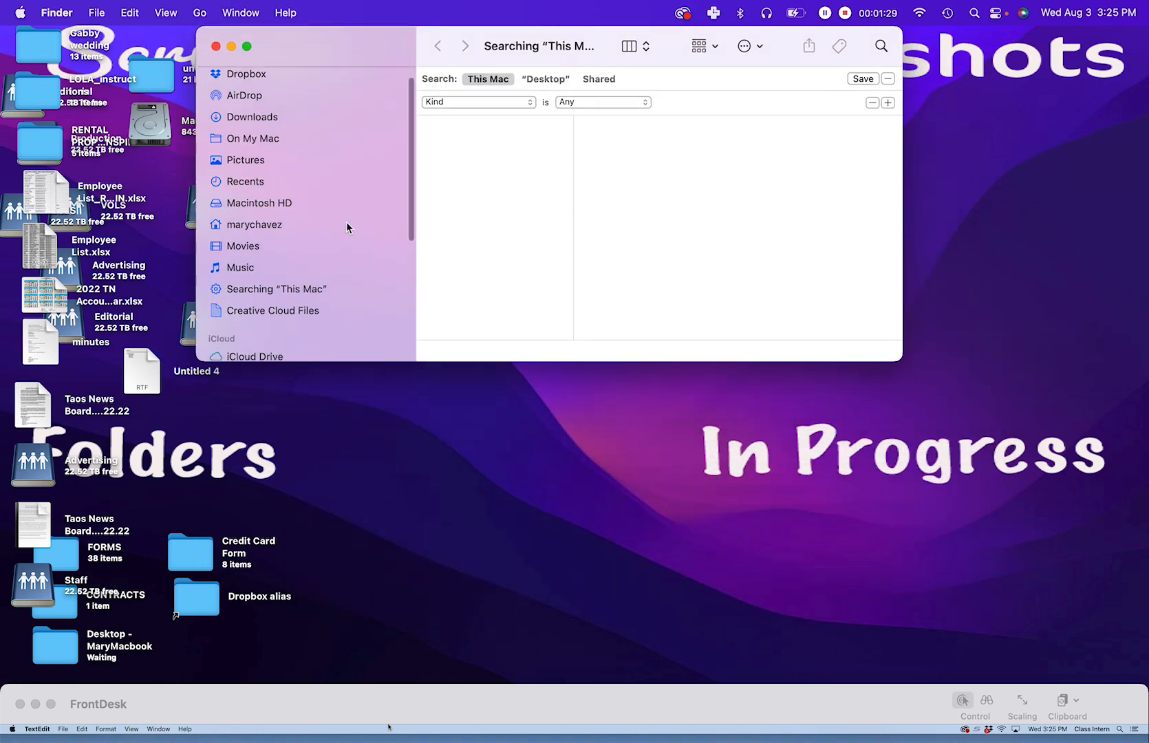
pyautogui.scroll(-1, 347, 221)
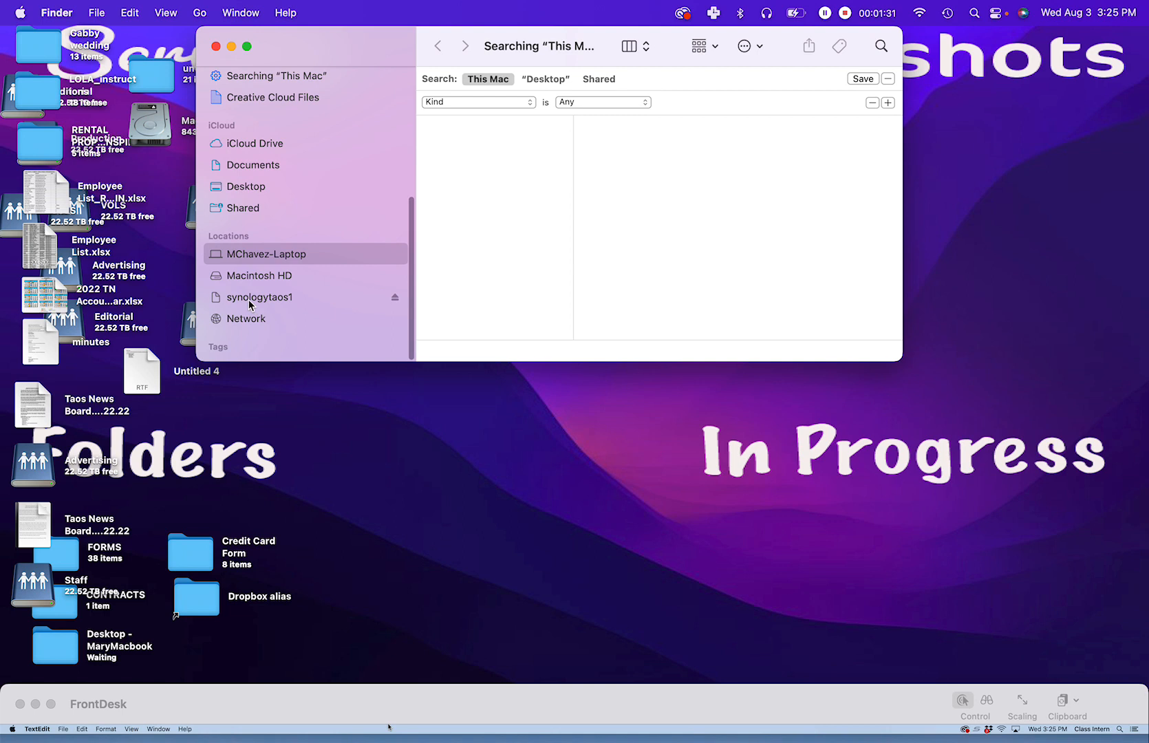
pyautogui.click(248, 298)
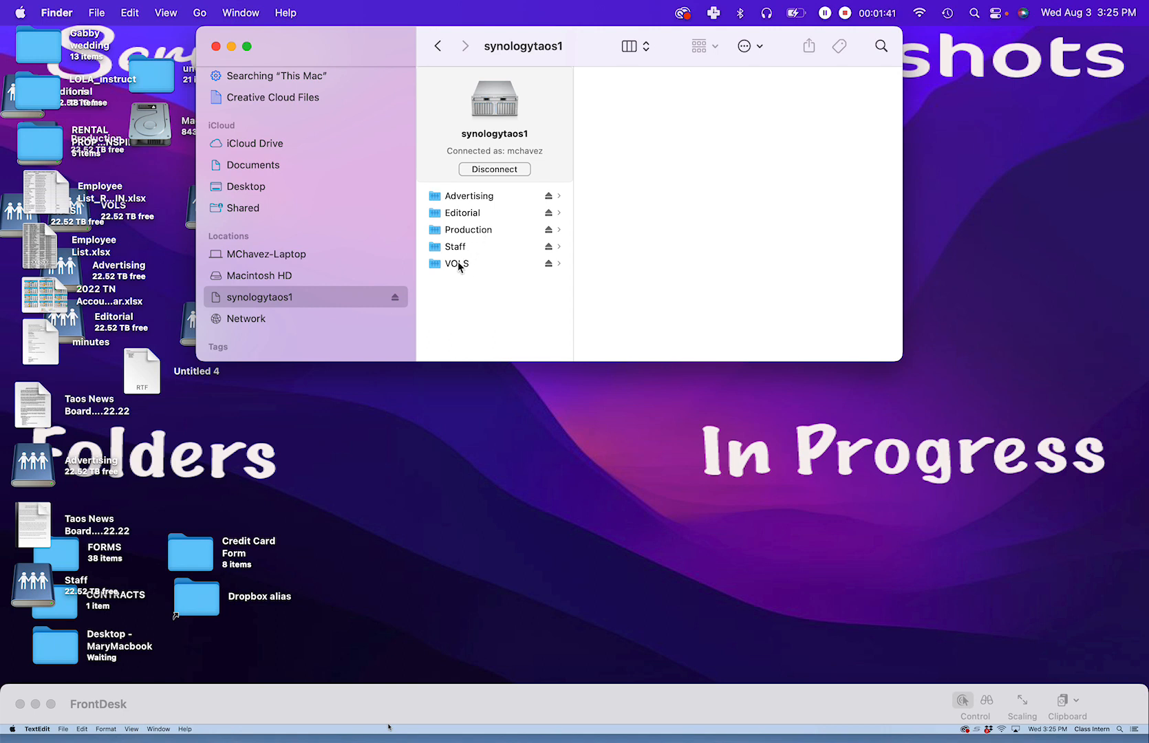
pyautogui.click(485, 268)
pyautogui.click(633, 135)
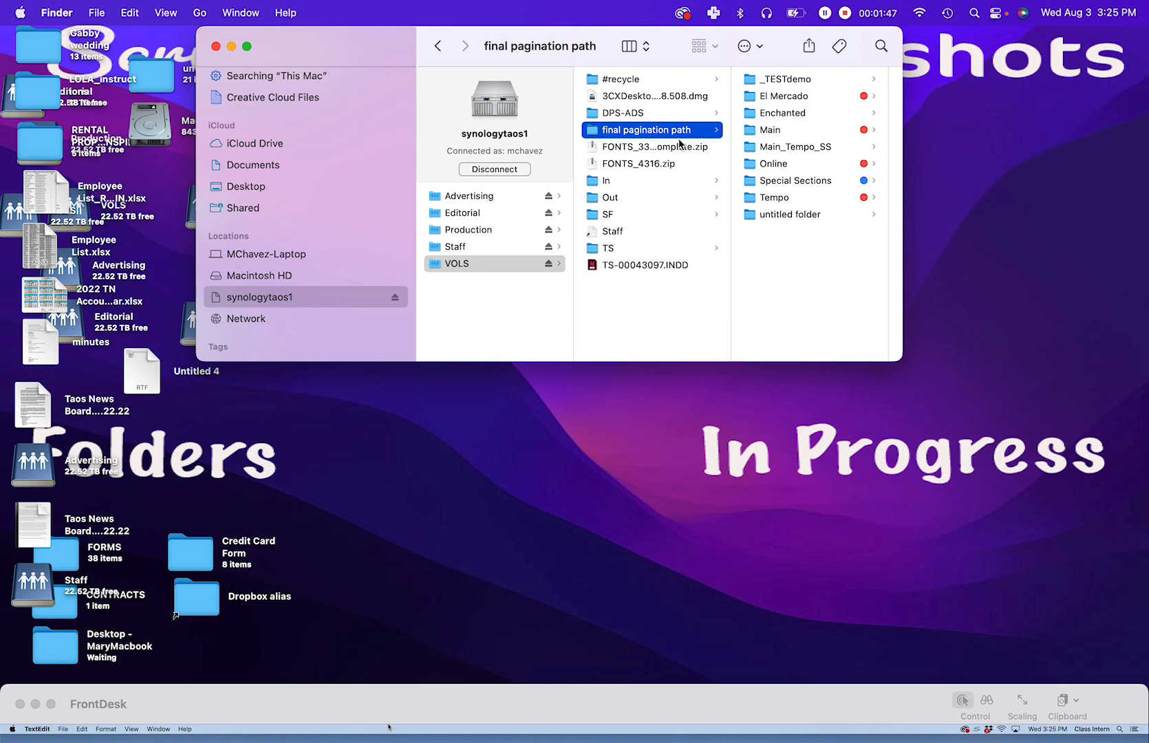
pyautogui.click(786, 98)
# Step: Create a new folder on the desktop named SEO 220804
pyautogui.moveTo(347, 37); pyautogui.dragTo(184, 31)
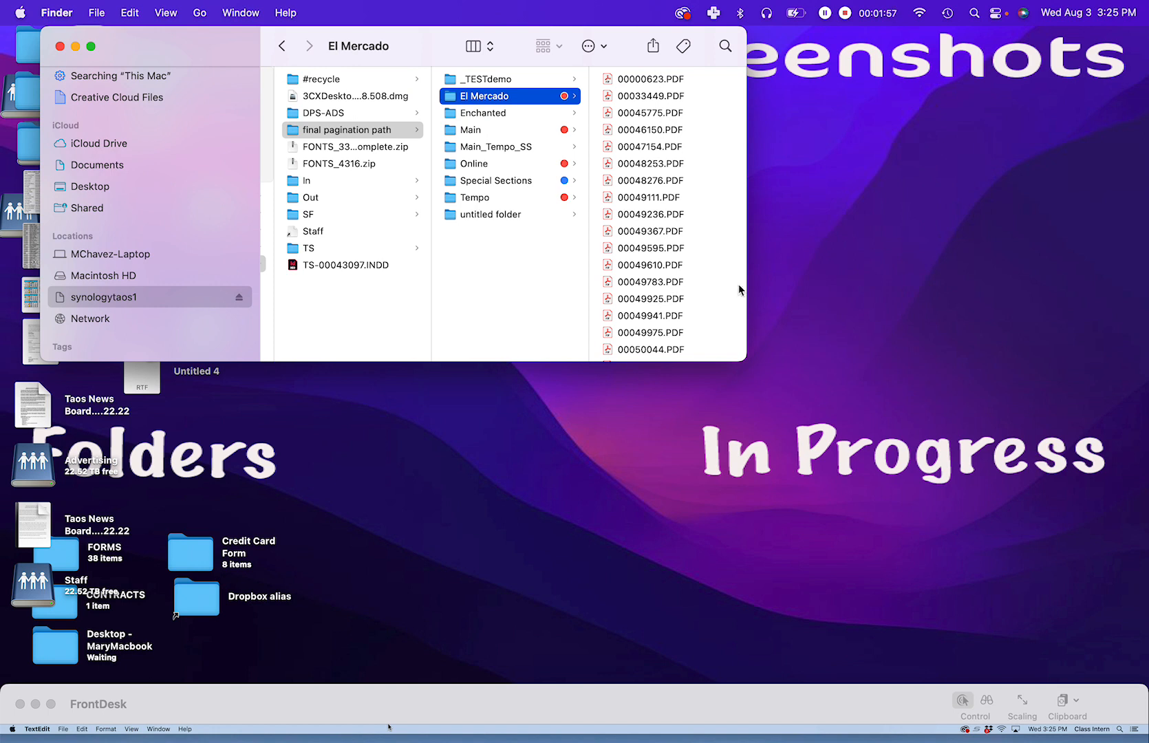
pyautogui.rightClick(902, 215)
pyautogui.click(904, 216)
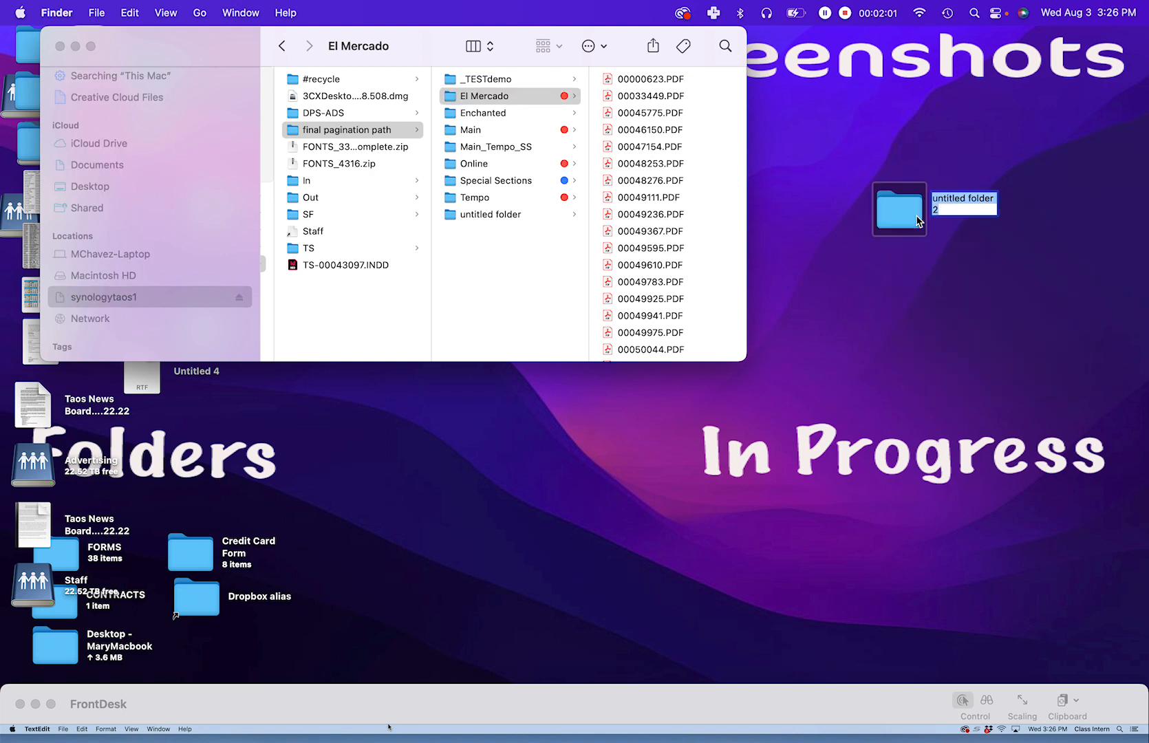
pyautogui.write('SEO')
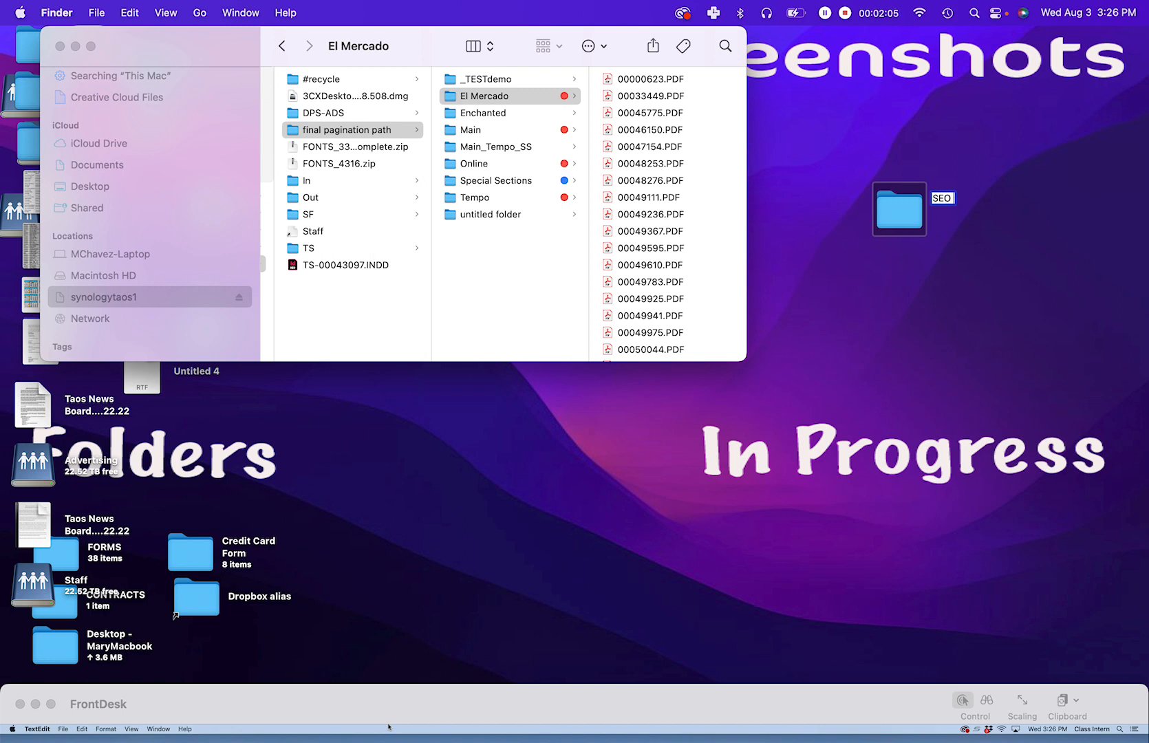
pyautogui.write(' 220804')
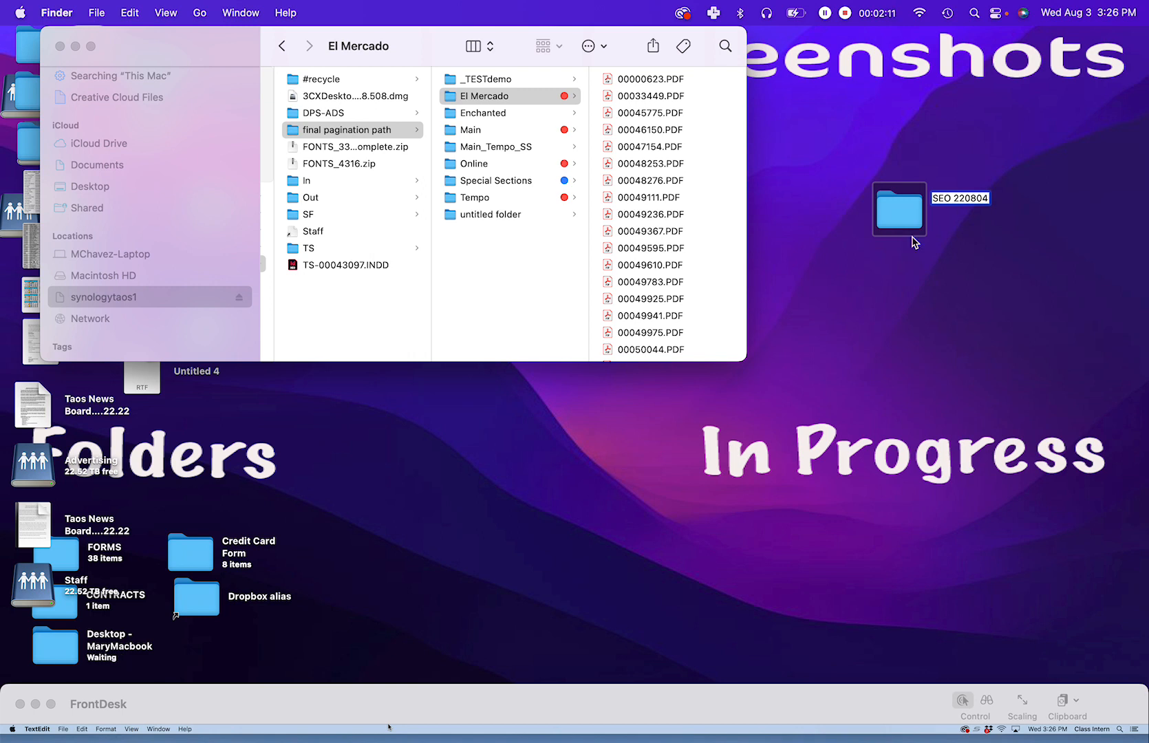
pyautogui.press('Return')
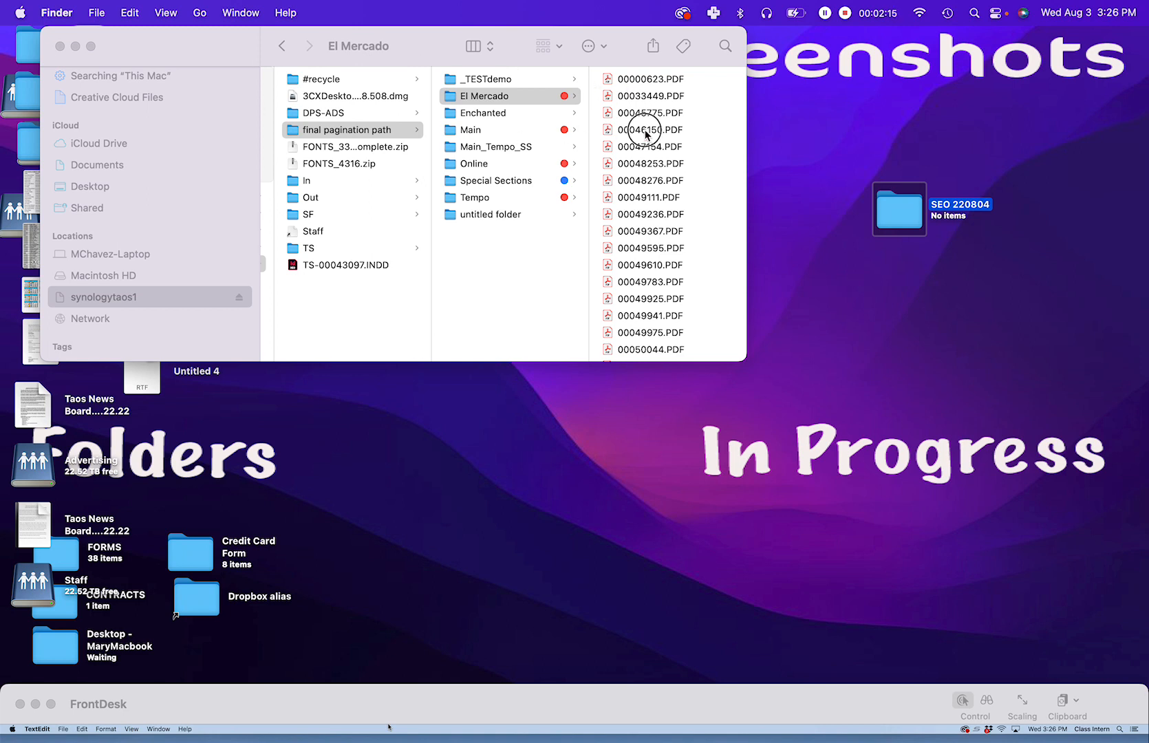
# Step: Copy all files from the El Mercado folder into the SEO 220804 folder
pyautogui.click(632, 76)
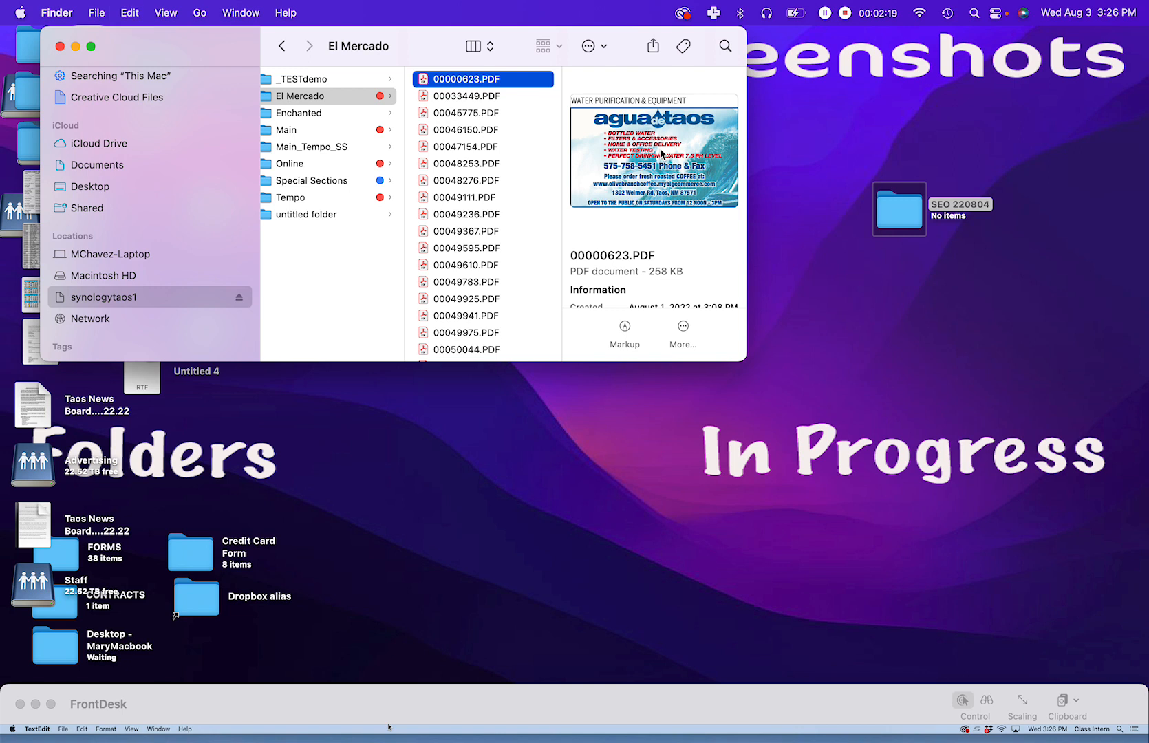
pyautogui.press('super+a')
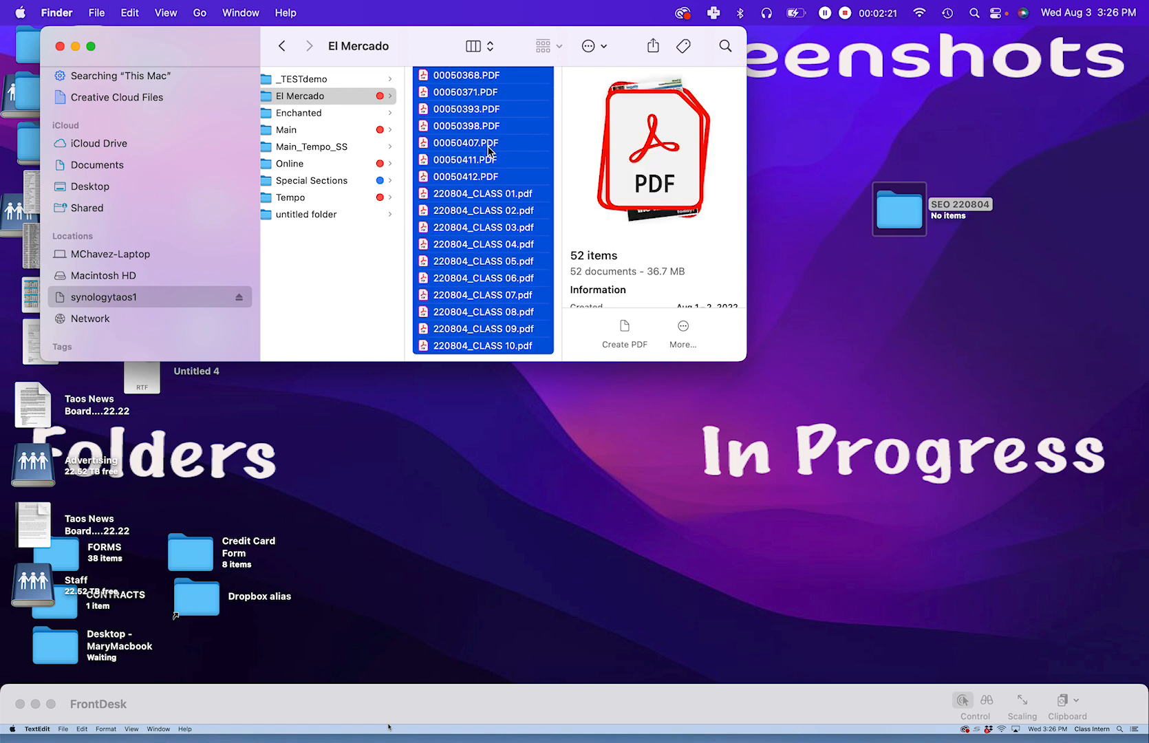
pyautogui.scroll(10, 488, 150)
pyautogui.scroll(3, 489, 150)
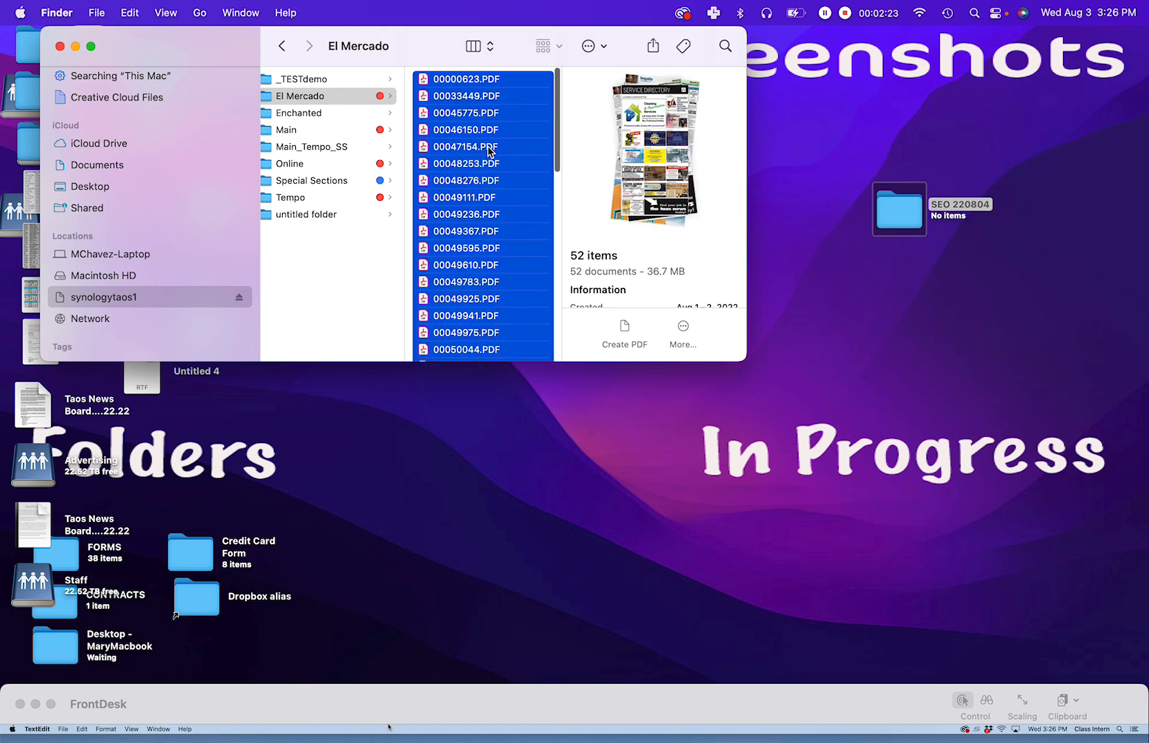
pyautogui.moveTo(451, 84); pyautogui.dragTo(876, 182)
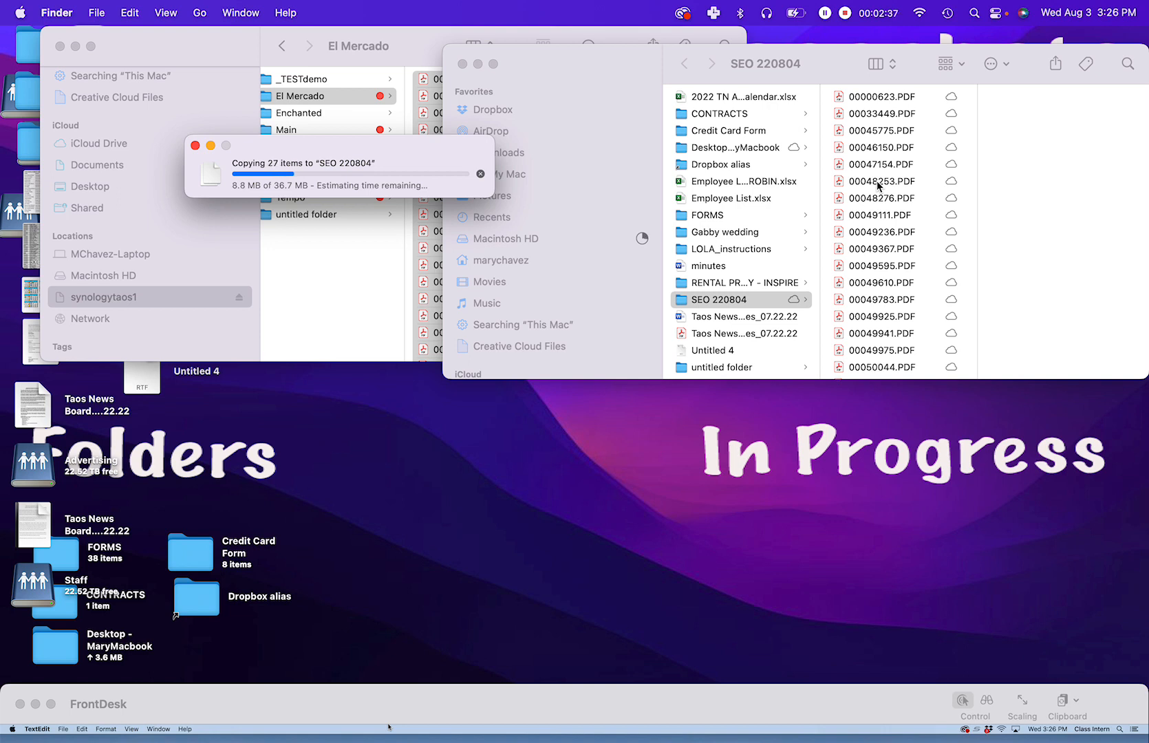
# Step: Copy all files from the Main folder in final pagination path into the SEO 220804 folder
pyautogui.moveTo(557, 62); pyautogui.dragTo(603, 165)
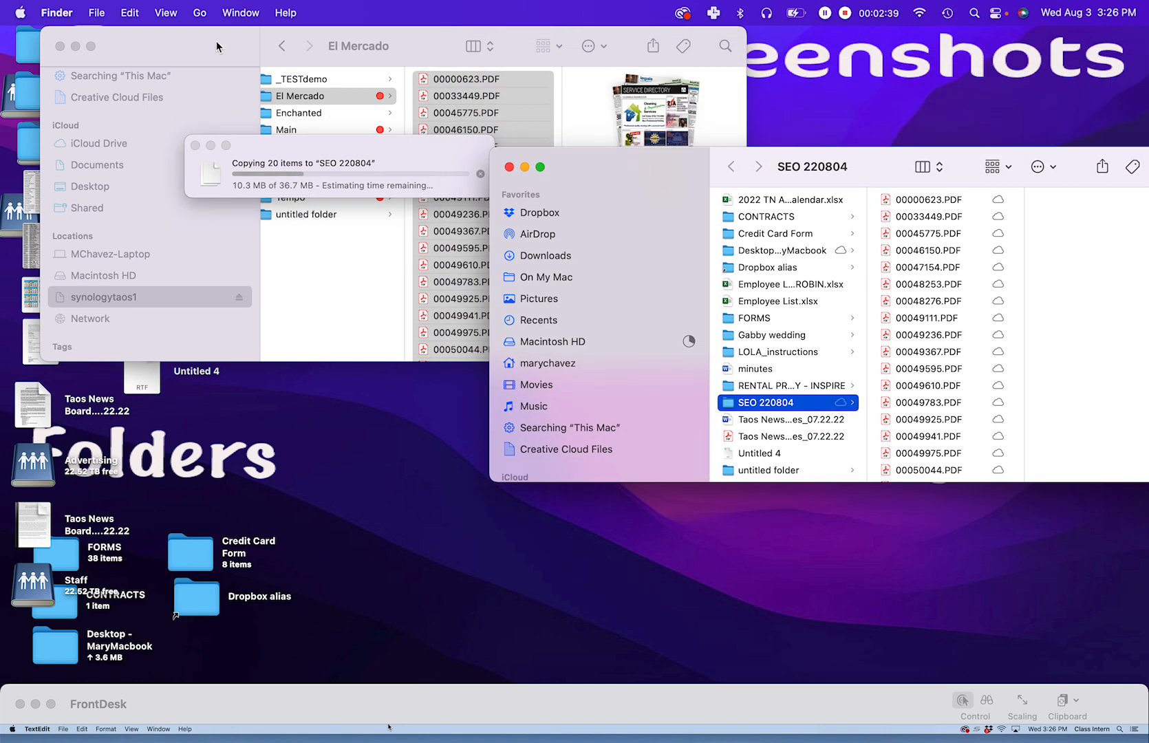
pyautogui.click(171, 40)
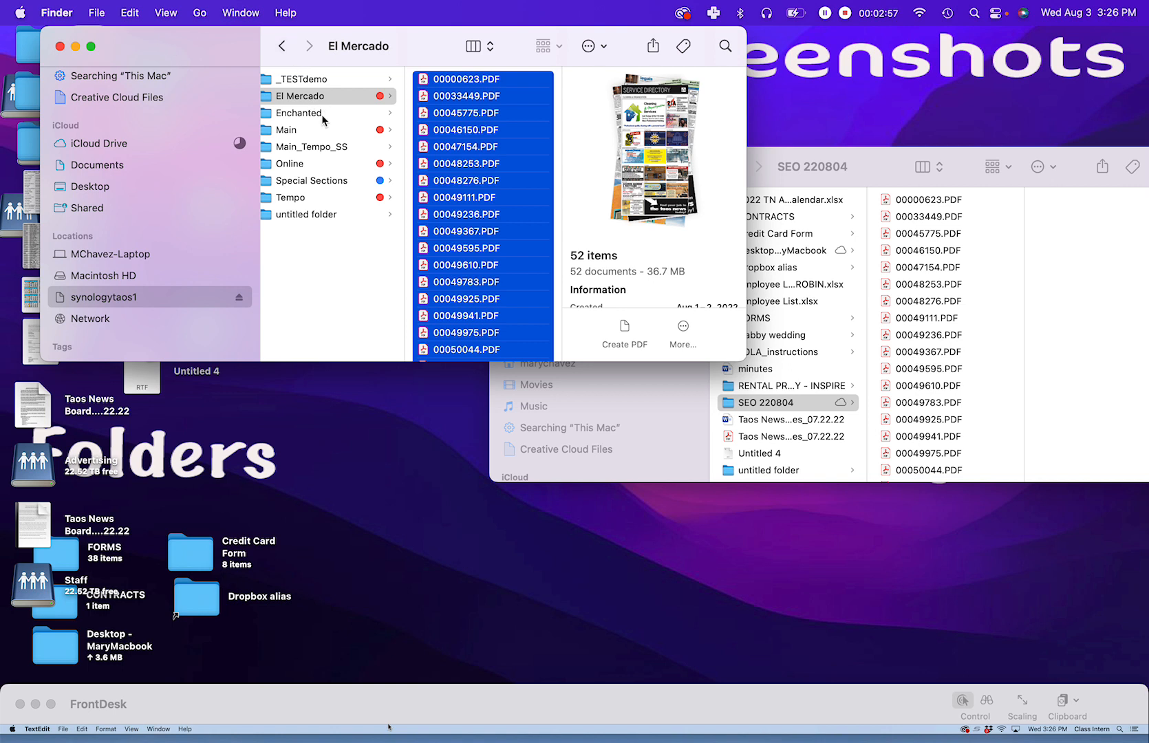
pyautogui.click(304, 129)
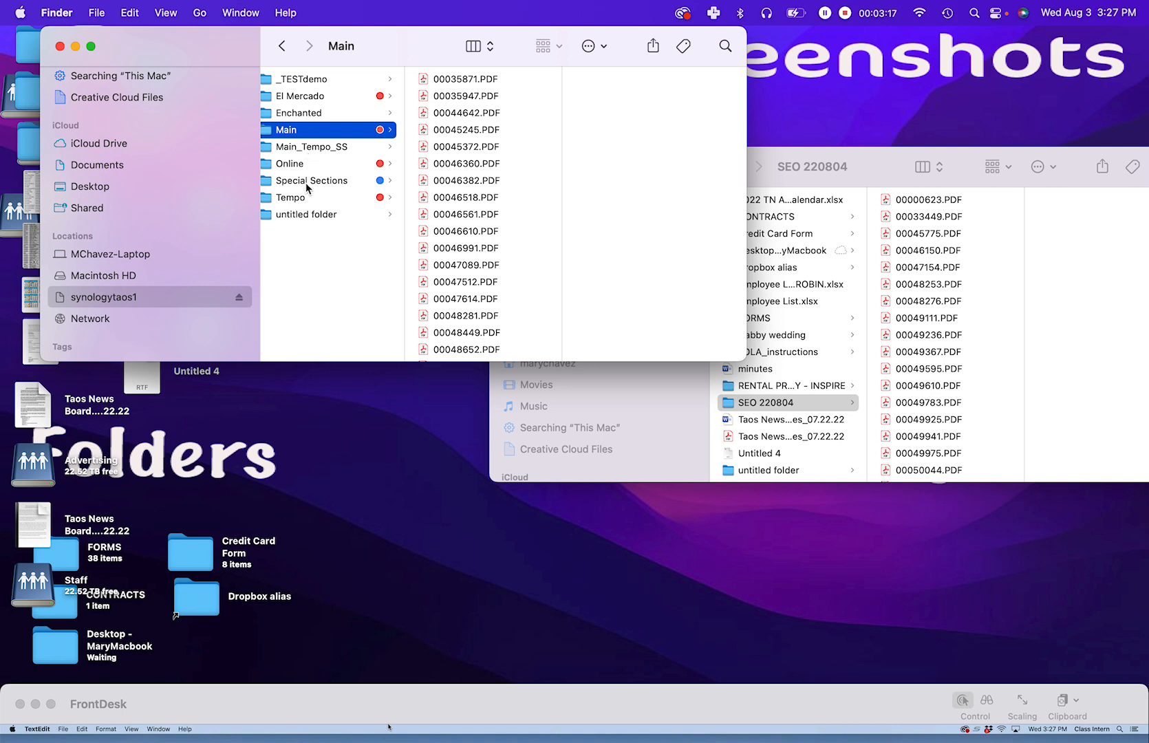
pyautogui.click(297, 132)
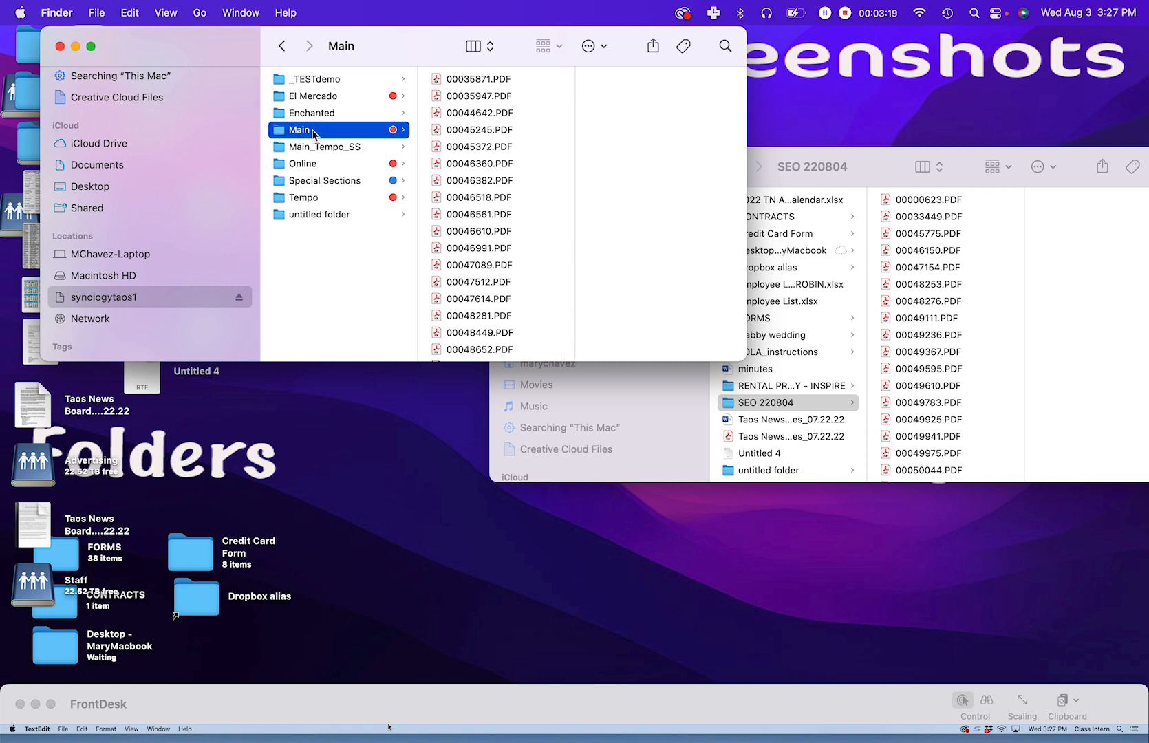
pyautogui.click(463, 132)
pyautogui.press('super+c')
pyautogui.press('super+a')
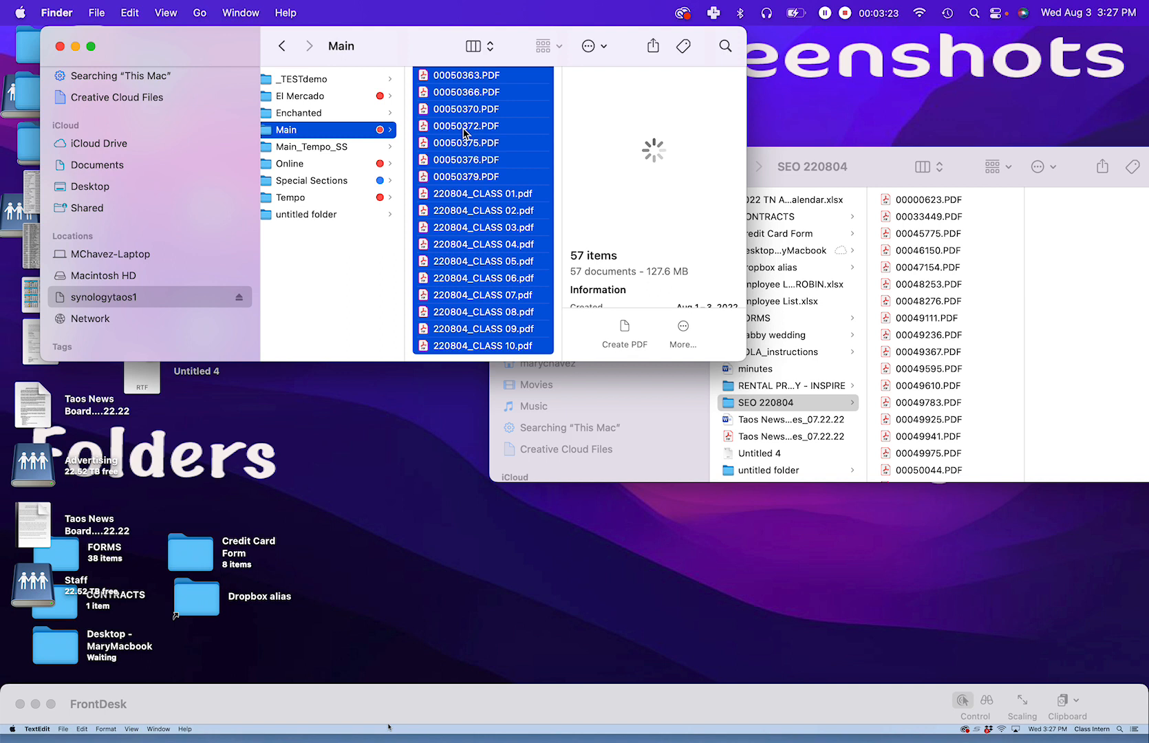
pyautogui.moveTo(452, 108); pyautogui.dragTo(927, 290)
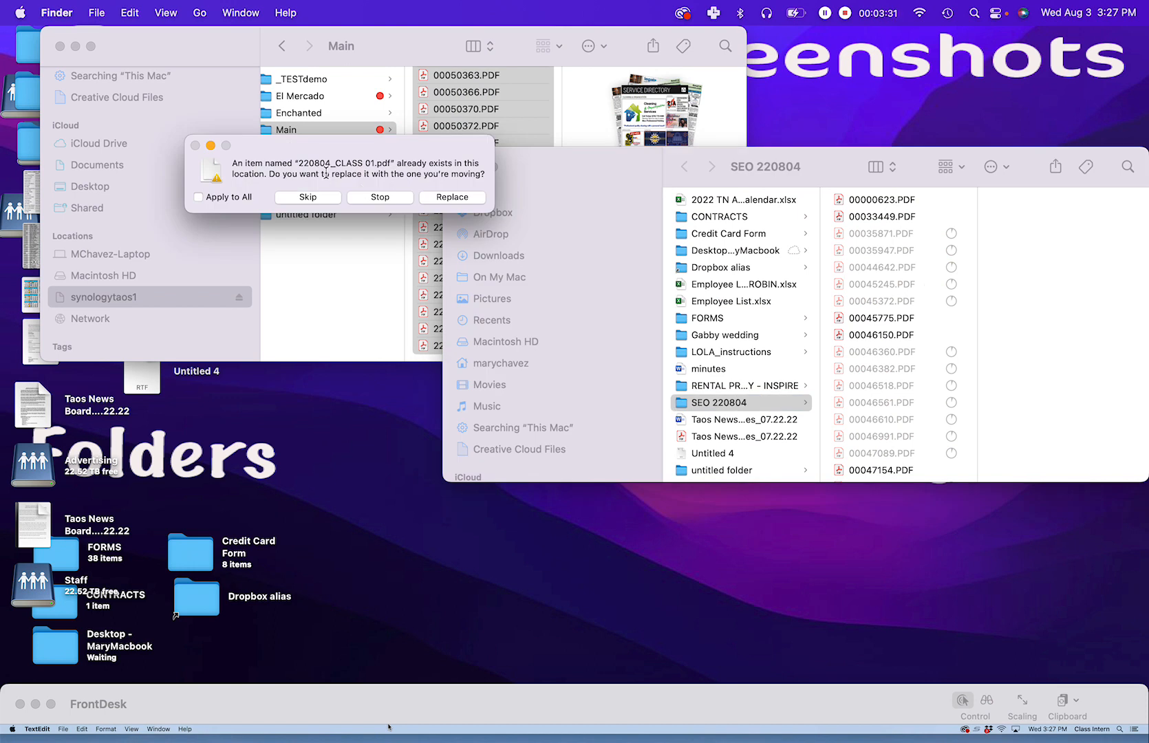
# Step: Replace each duplicate 220804_CLASS PDF in SEO 220804 with the version from the Main folder
pyautogui.click(455, 198)
pyautogui.click(456, 200)
pyautogui.click(456, 199)
pyautogui.click(455, 200)
pyautogui.click(455, 200)
pyautogui.click(455, 199)
pyautogui.click(456, 199)
pyautogui.click(456, 200)
pyautogui.click(457, 199)
pyautogui.click(456, 199)
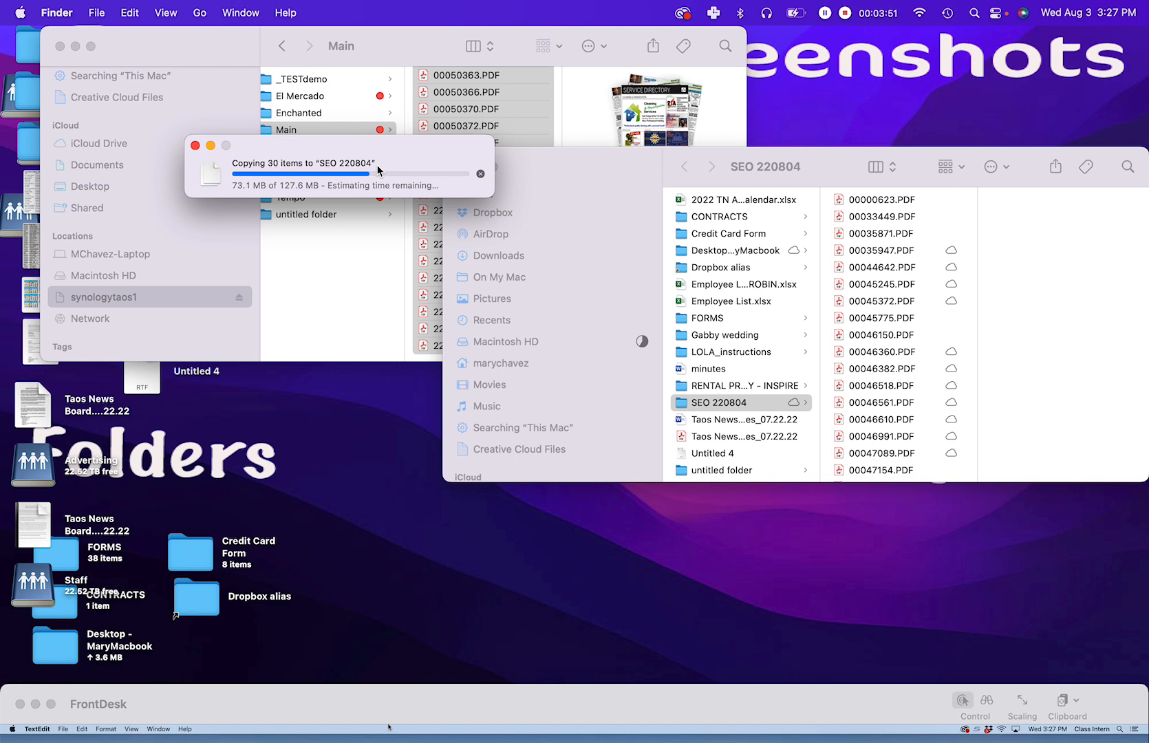
# Step: Copy all files from the Tempo folder in final pagination path into the SEO 220804 folder
pyautogui.moveTo(379, 170); pyautogui.dragTo(876, 117)
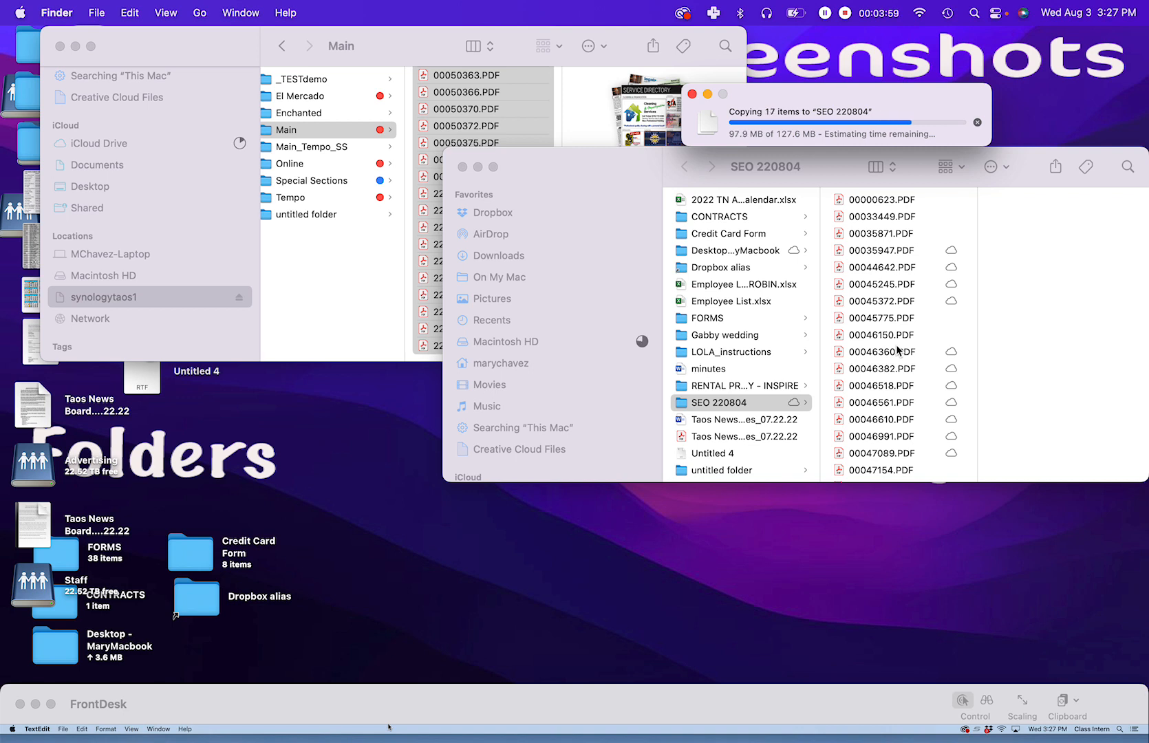
pyautogui.click(153, 45)
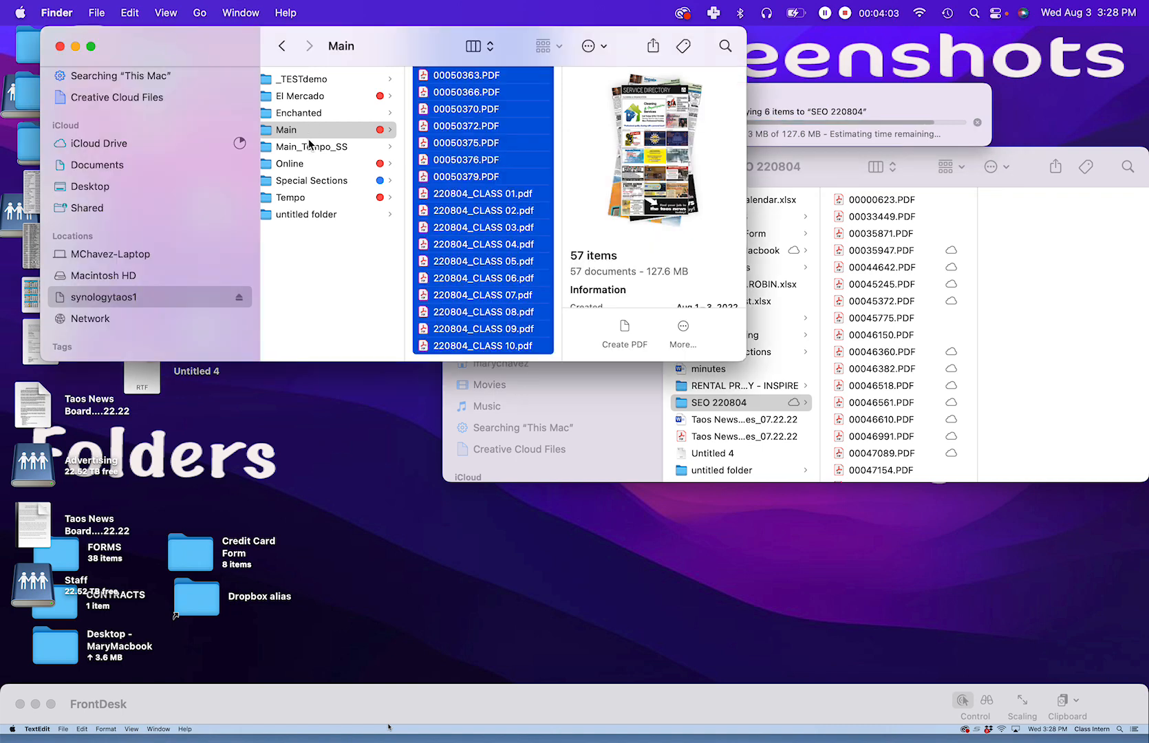
pyautogui.click(291, 197)
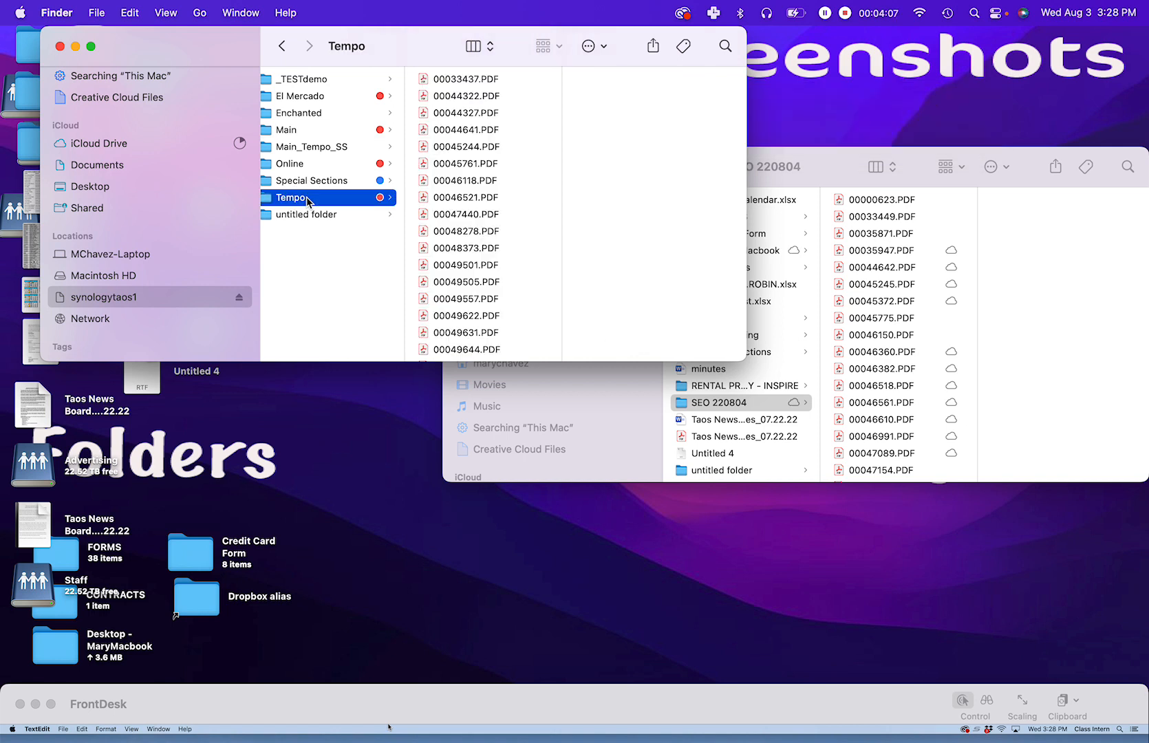
pyautogui.click(467, 199)
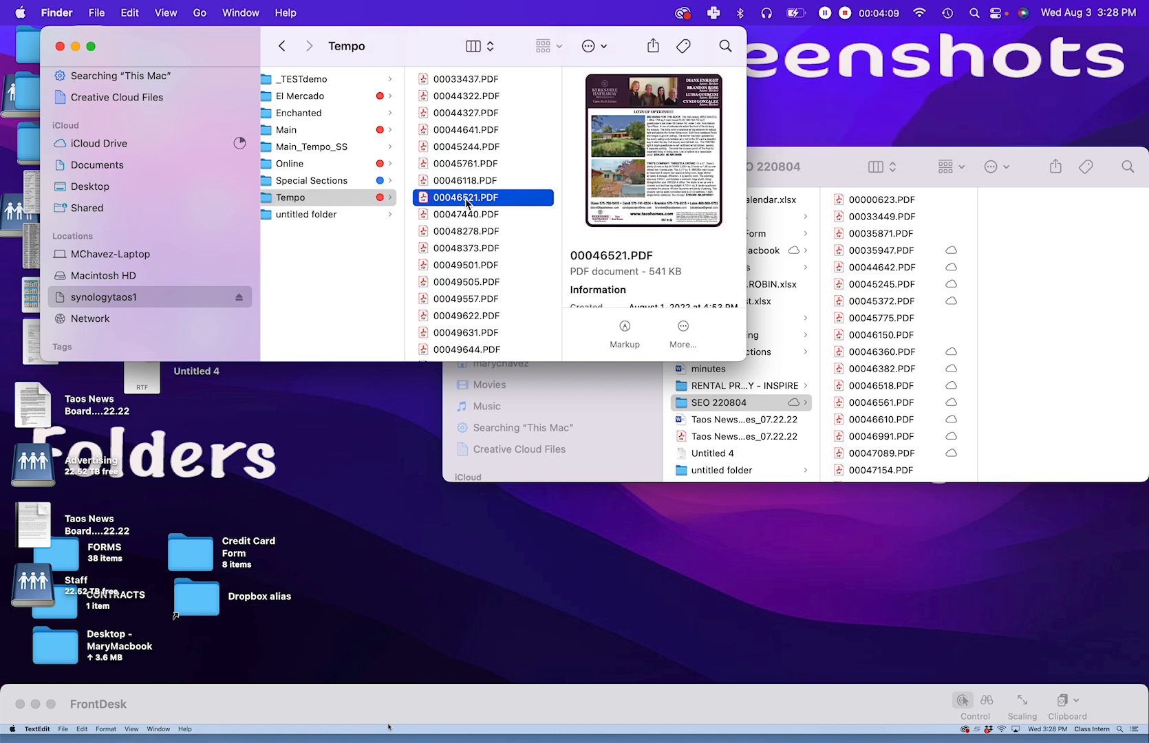
pyautogui.press('super+a')
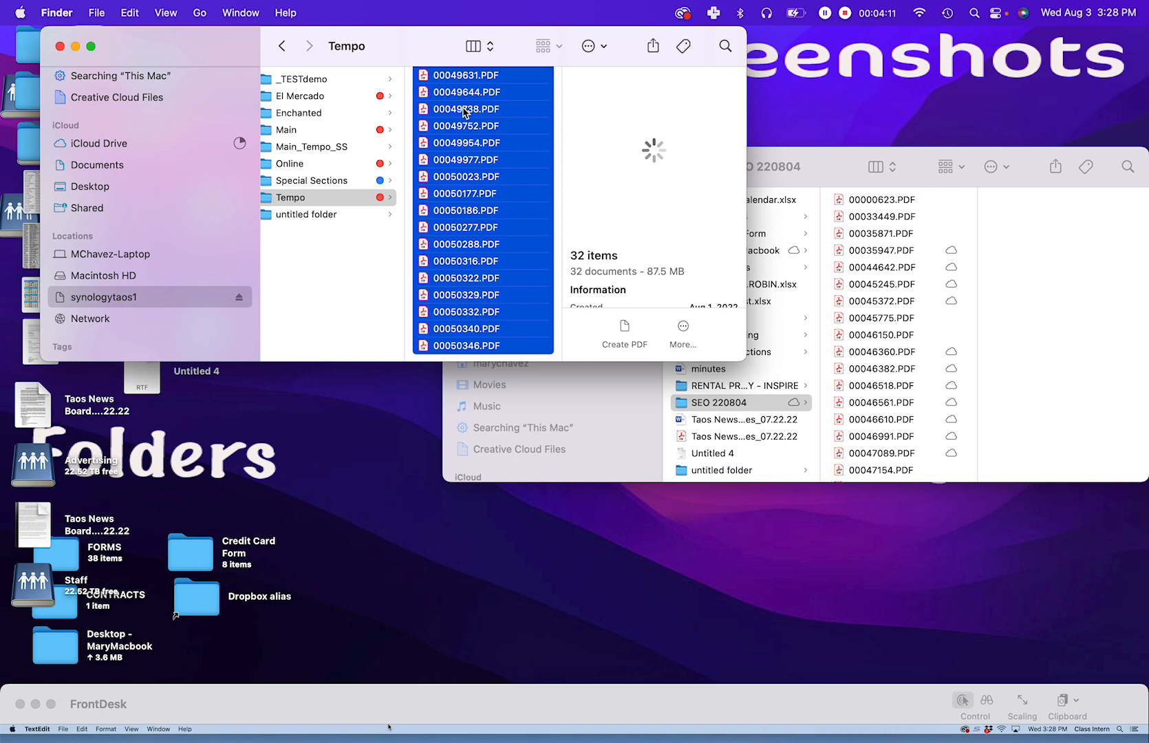
pyautogui.moveTo(455, 128); pyautogui.dragTo(897, 305)
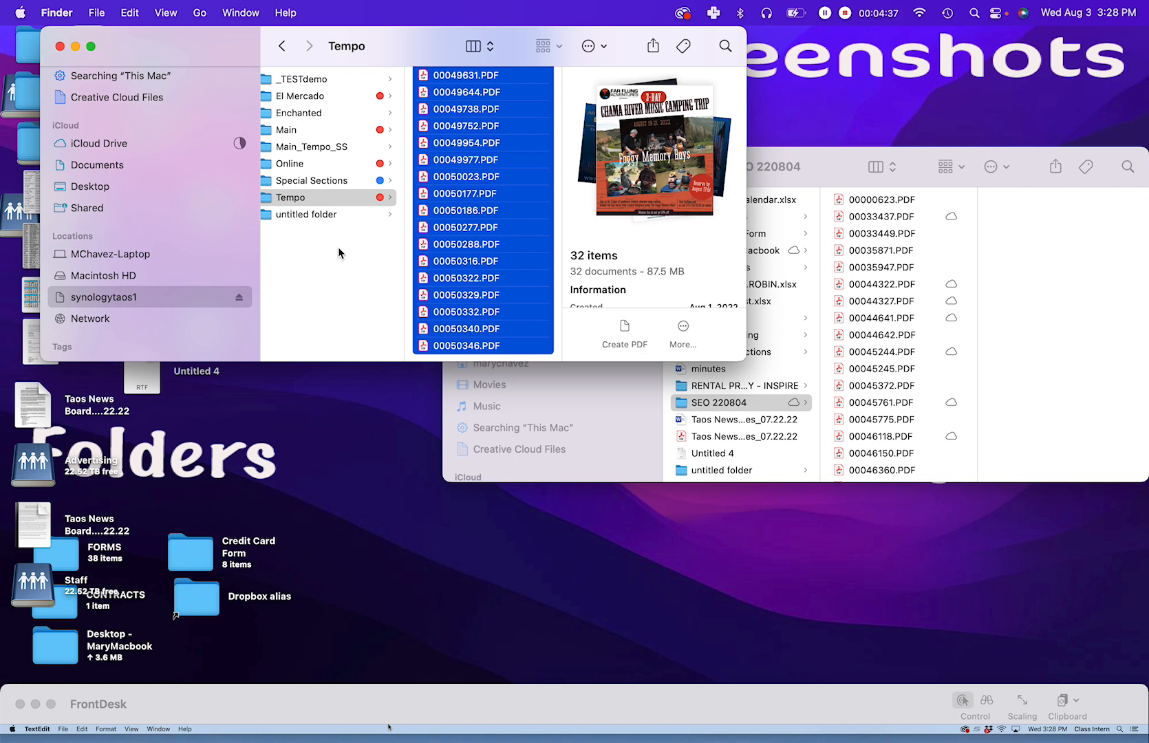
# Step: Close the open Finder windows and move the SEO 220804 folder beneath the desktop's Screenshots heading
pyautogui.click(61, 46)
pyautogui.moveTo(612, 162); pyautogui.dragTo(308, 42)
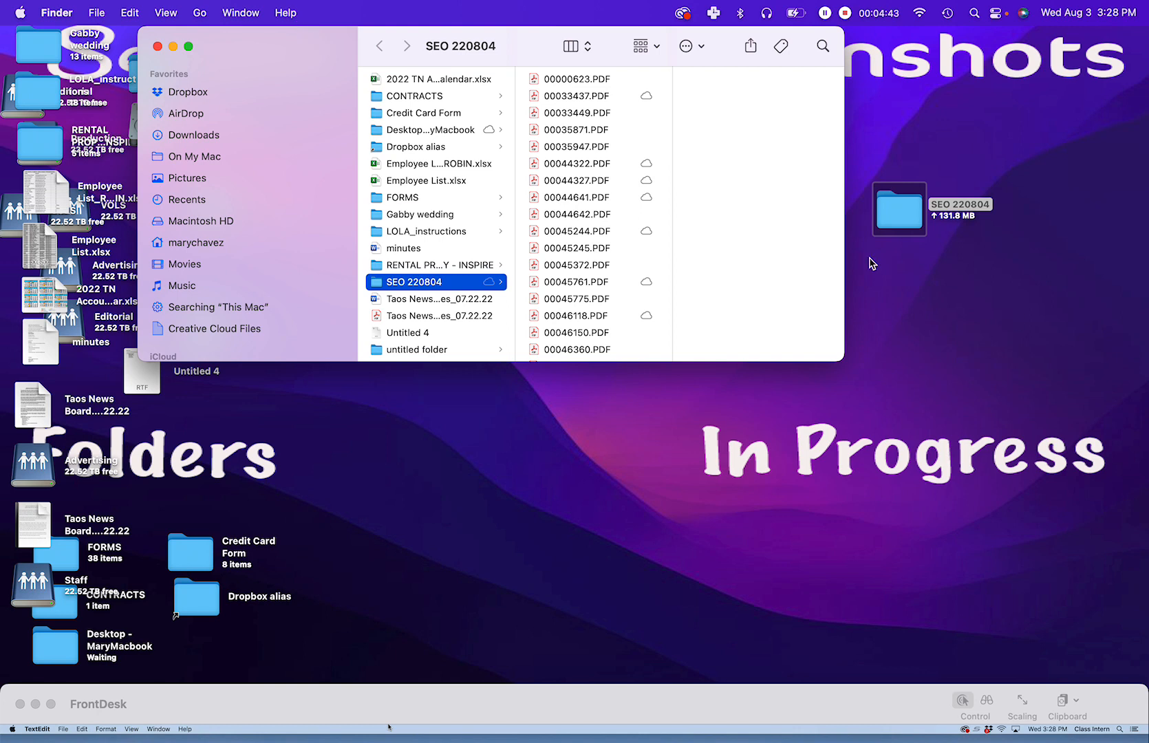
pyautogui.click(157, 46)
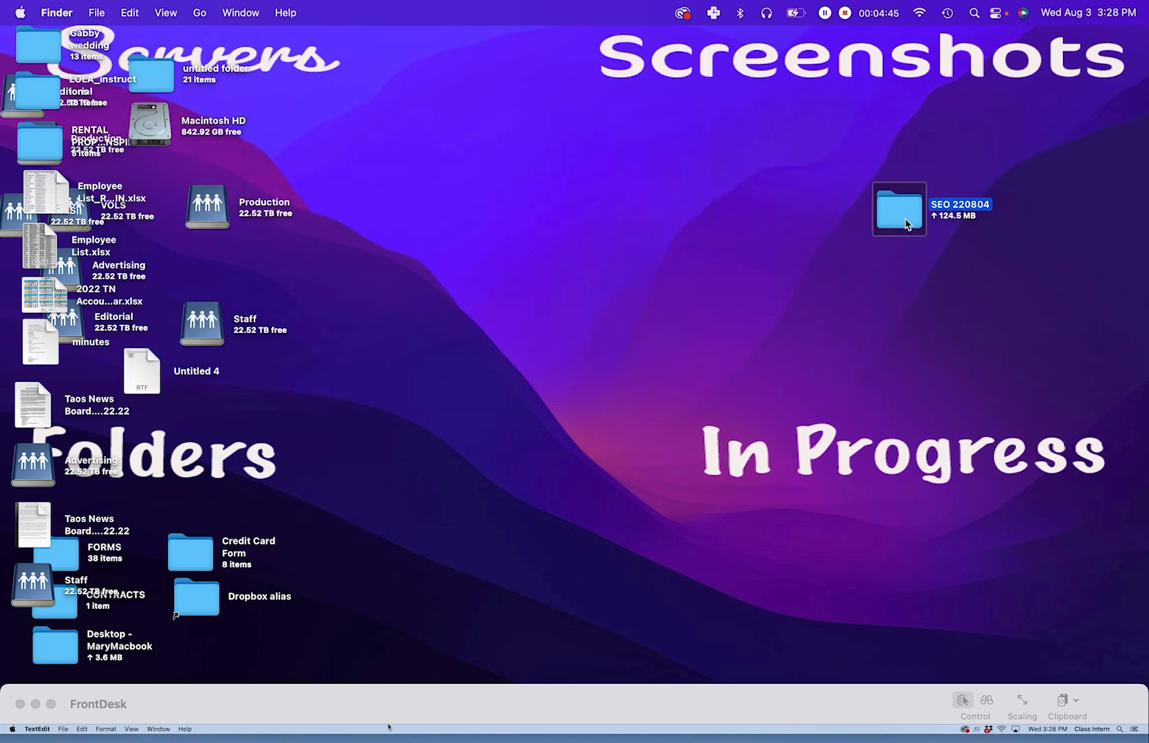
pyautogui.moveTo(904, 220); pyautogui.dragTo(980, 143)
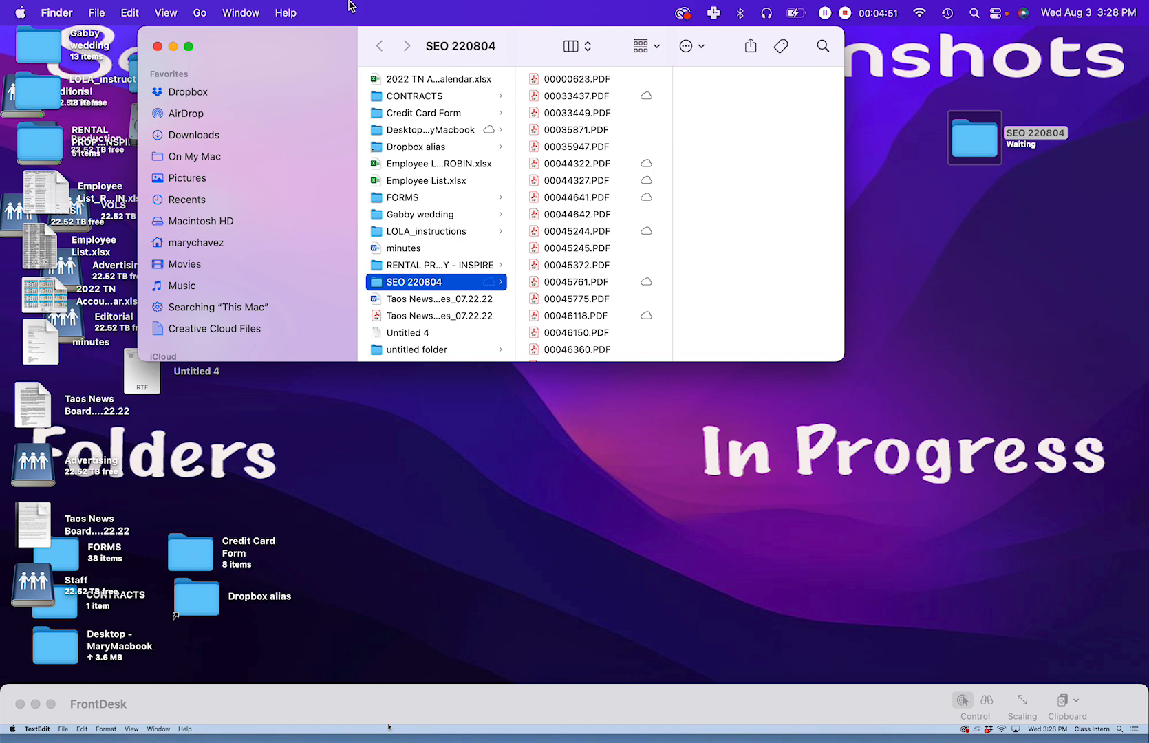
pyautogui.click(158, 46)
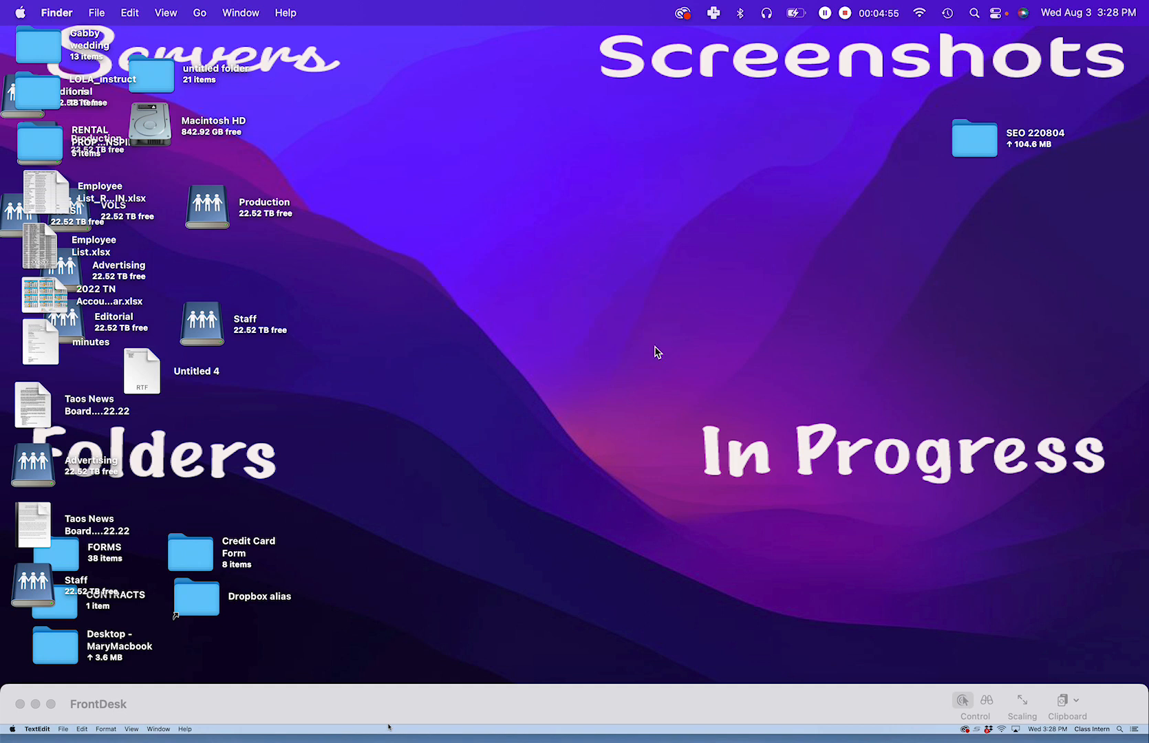
# Step: Switch to Firefox, open The Taos News AdManagerPro site and log in with the saved credentials
pyautogui.click(432, 703)
pyautogui.moveTo(432, 704); pyautogui.dragTo(397, 732)
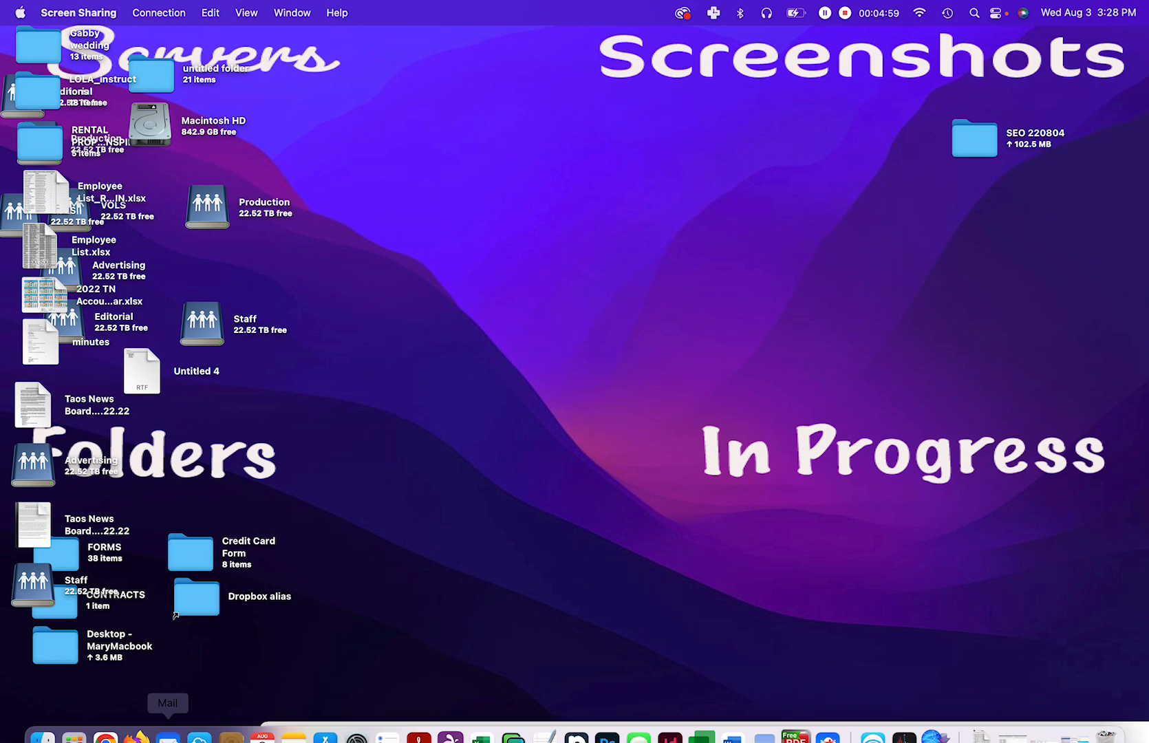
pyautogui.click(146, 731)
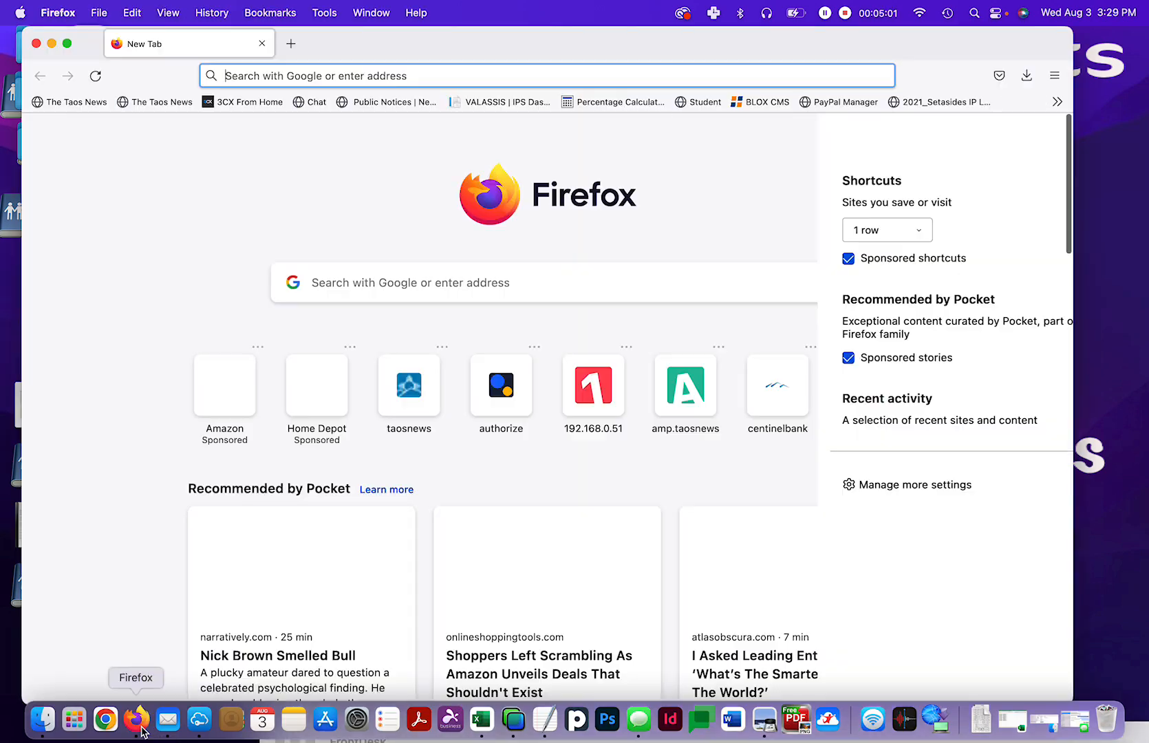
pyautogui.click(154, 102)
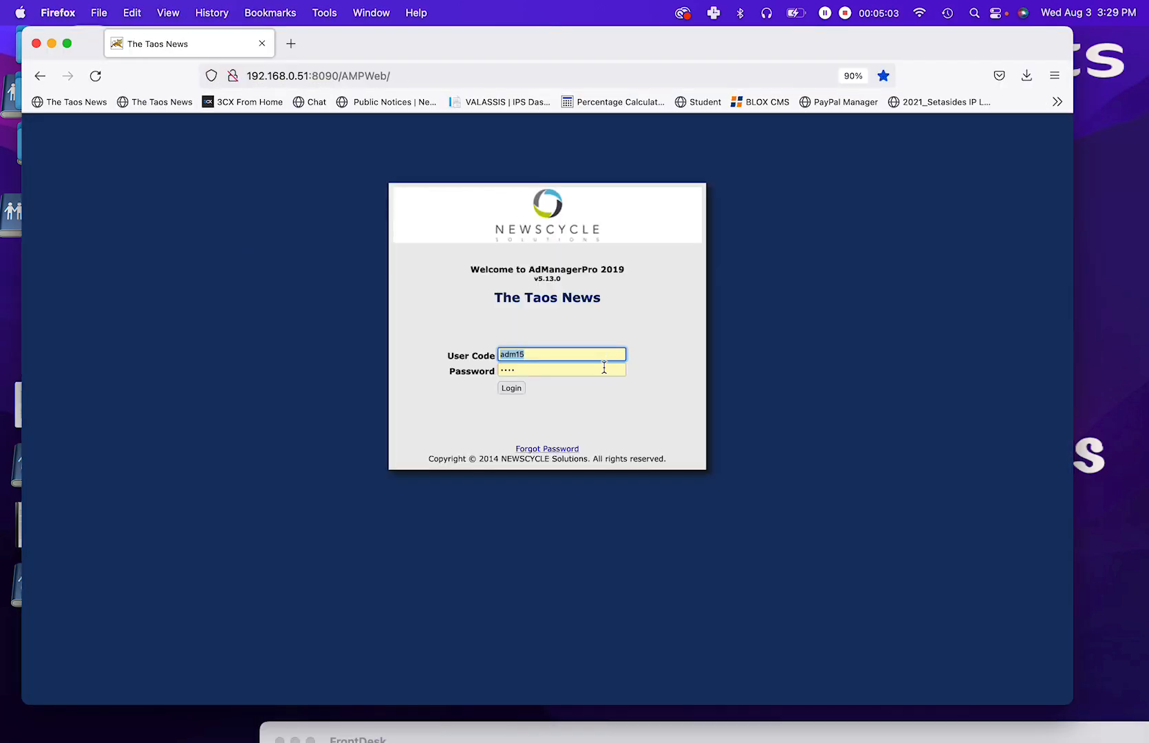
pyautogui.press('Return')
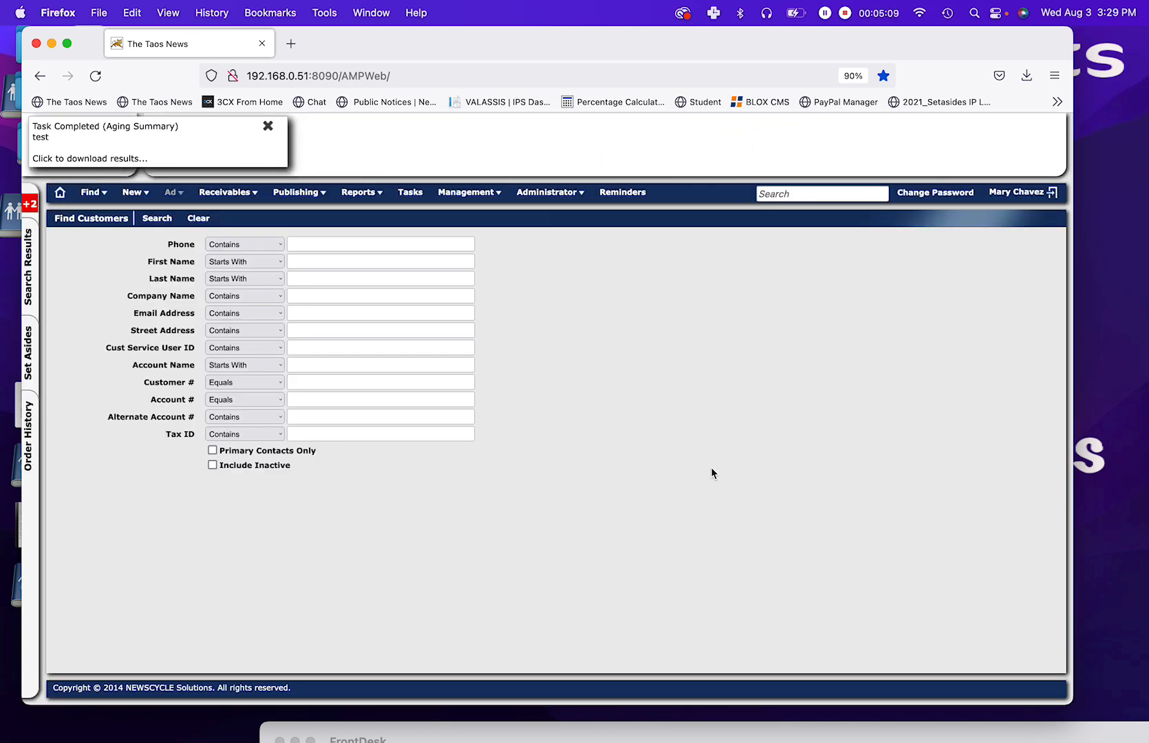
# Step: Dismiss all AdManagerPro notifications and close the notifications list
pyautogui.click(32, 205)
pyautogui.click(140, 218)
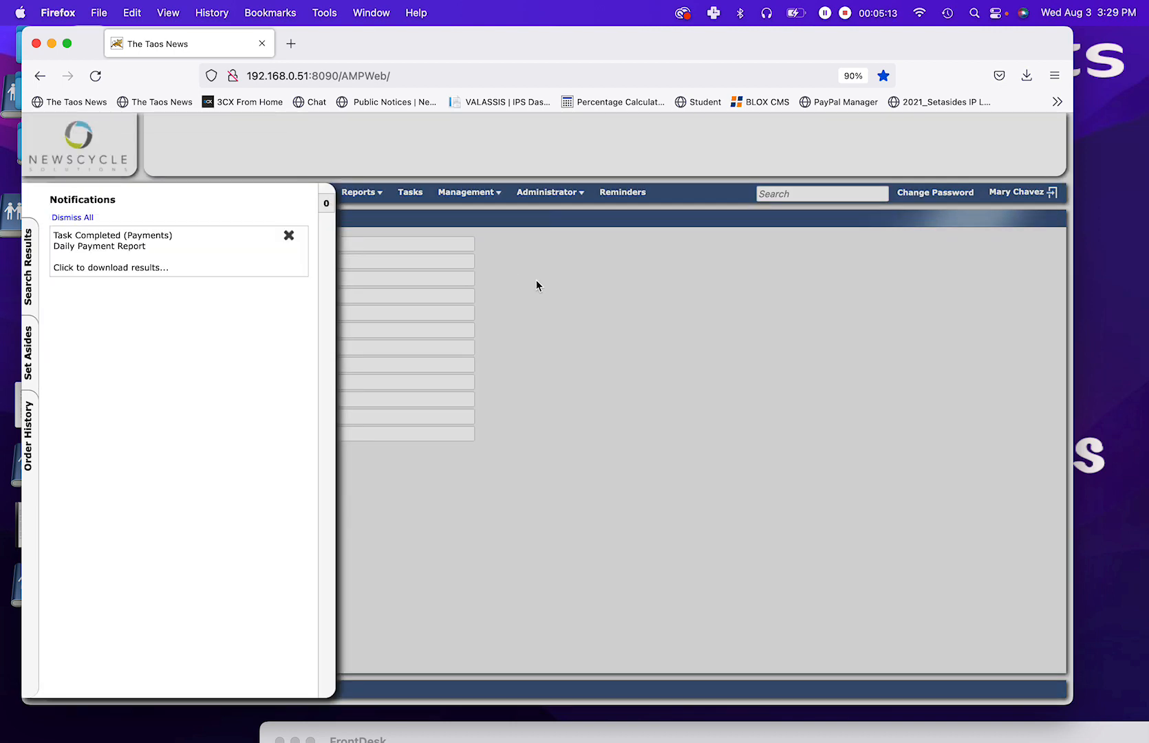
pyautogui.click(537, 283)
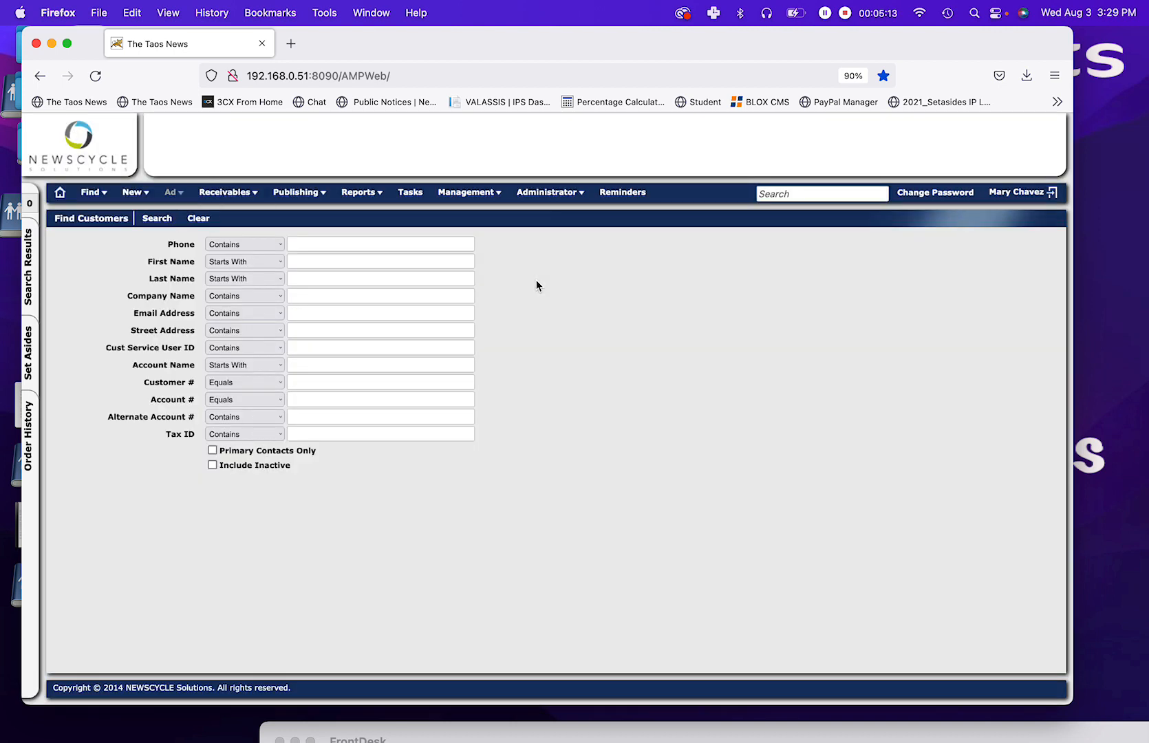
# Step: Start a Reservation Query for ads running on 8/4/22
pyautogui.click(90, 192)
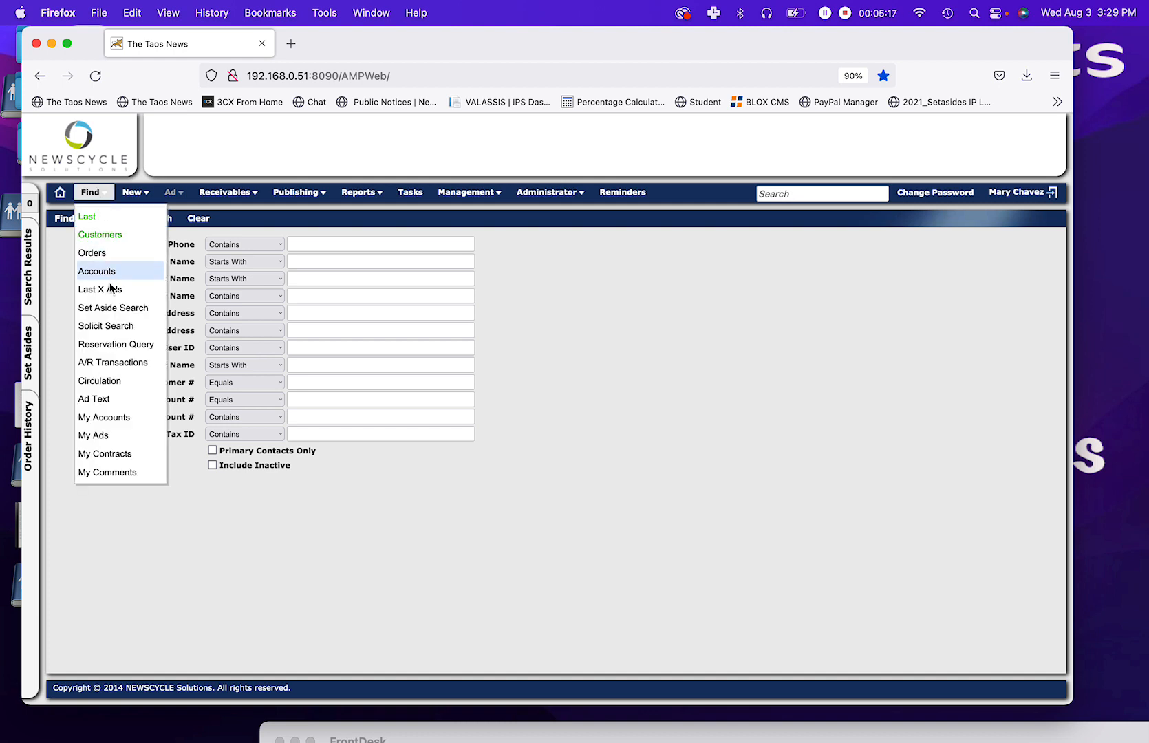
pyautogui.click(124, 342)
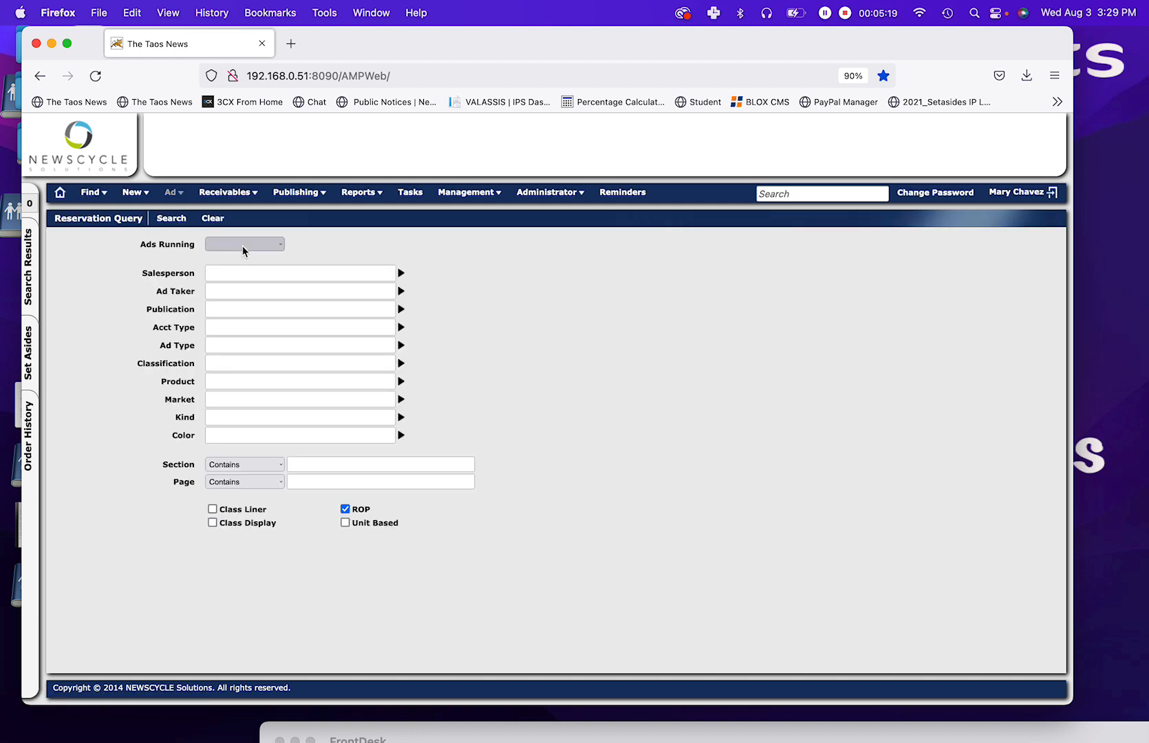
pyautogui.click(242, 246)
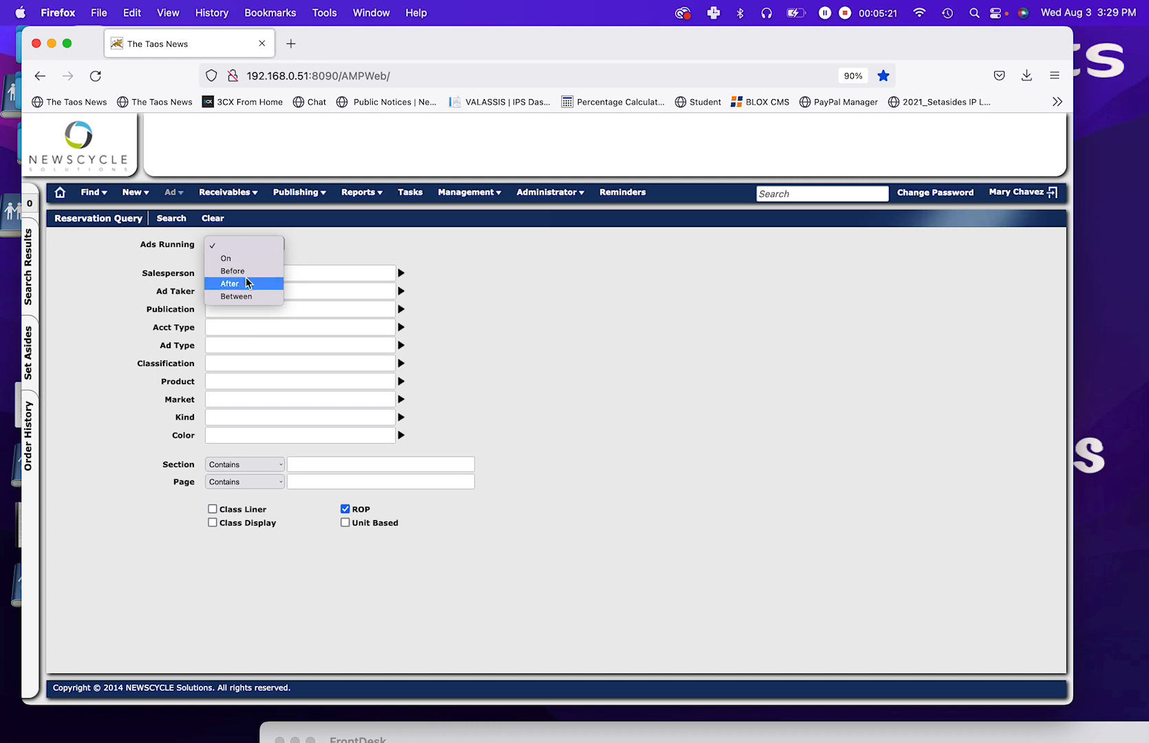
pyautogui.click(229, 258)
pyautogui.click(293, 243)
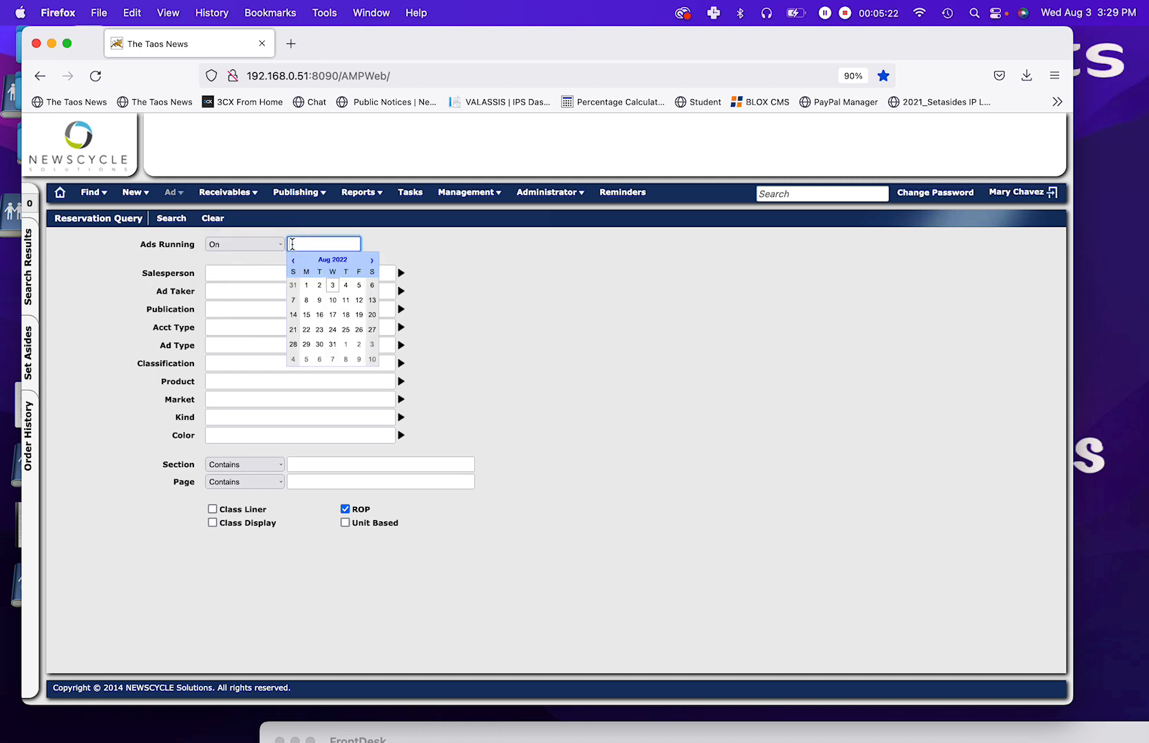
pyautogui.click(345, 285)
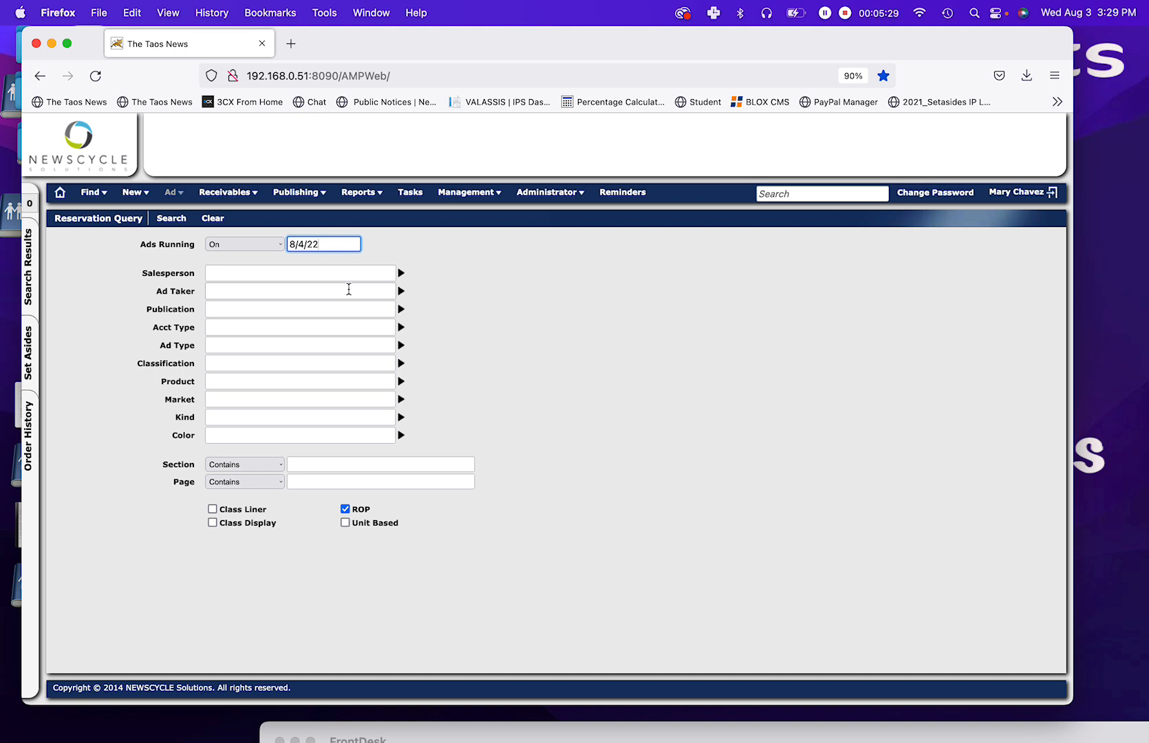
# Step: Set the query's publication to 05 SEO Boost
pyautogui.click(327, 308)
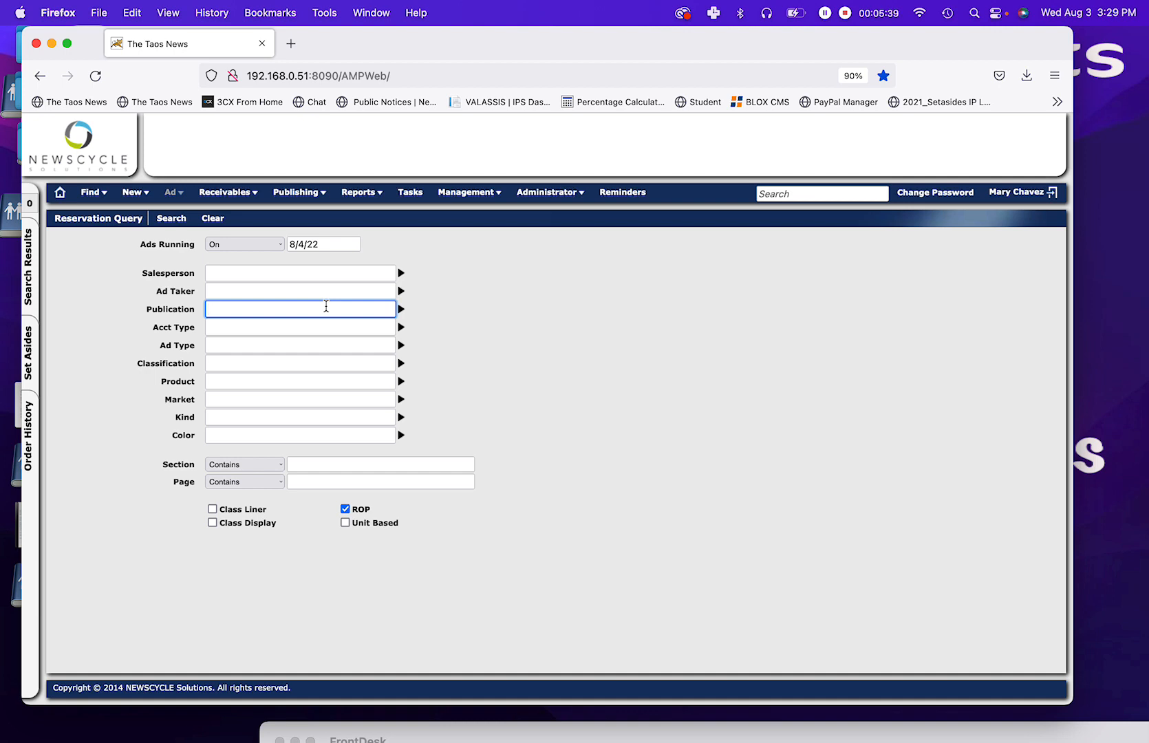
pyautogui.click(402, 310)
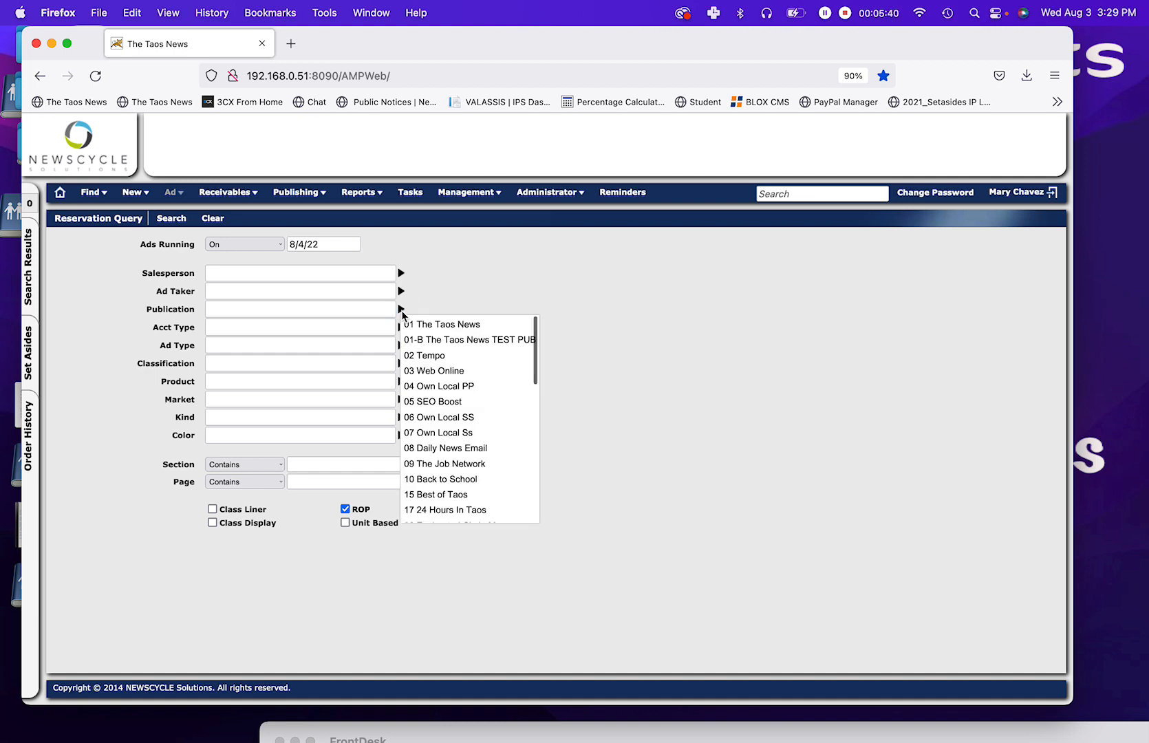
pyautogui.click(448, 402)
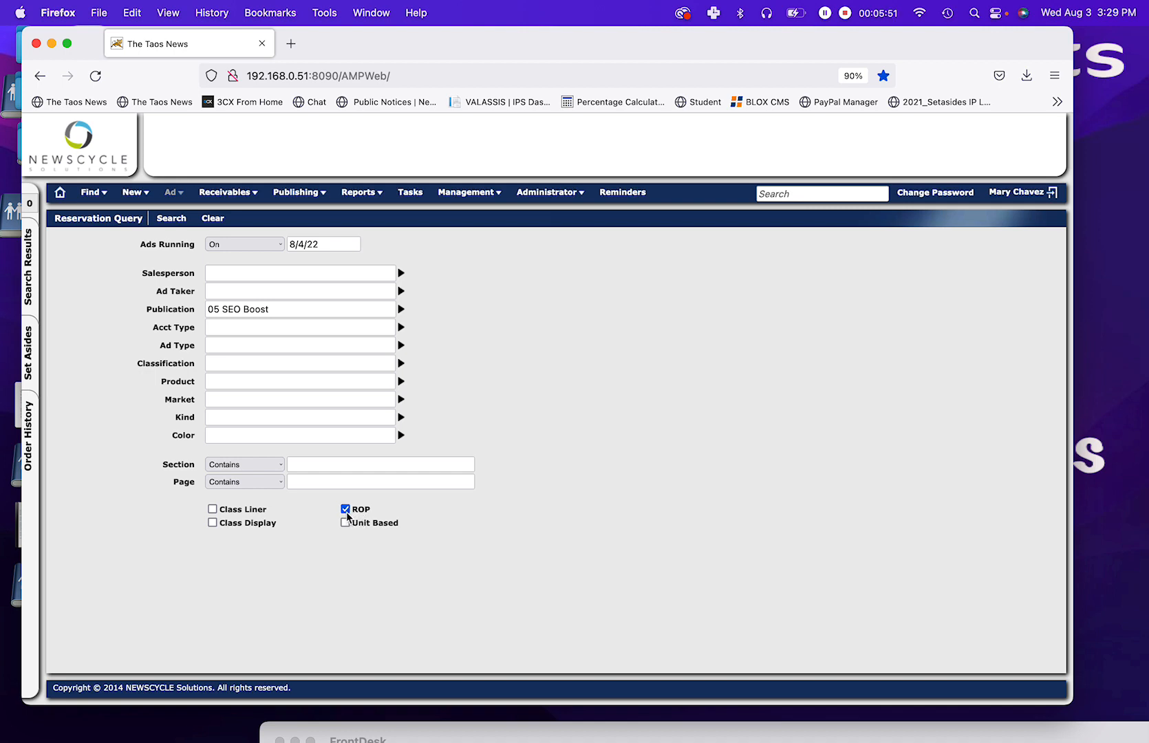
# Step: Include Class Display and Class Liner ads alongside ROP and run the reservation search
pyautogui.click(212, 522)
pyautogui.click(213, 510)
pyautogui.click(172, 219)
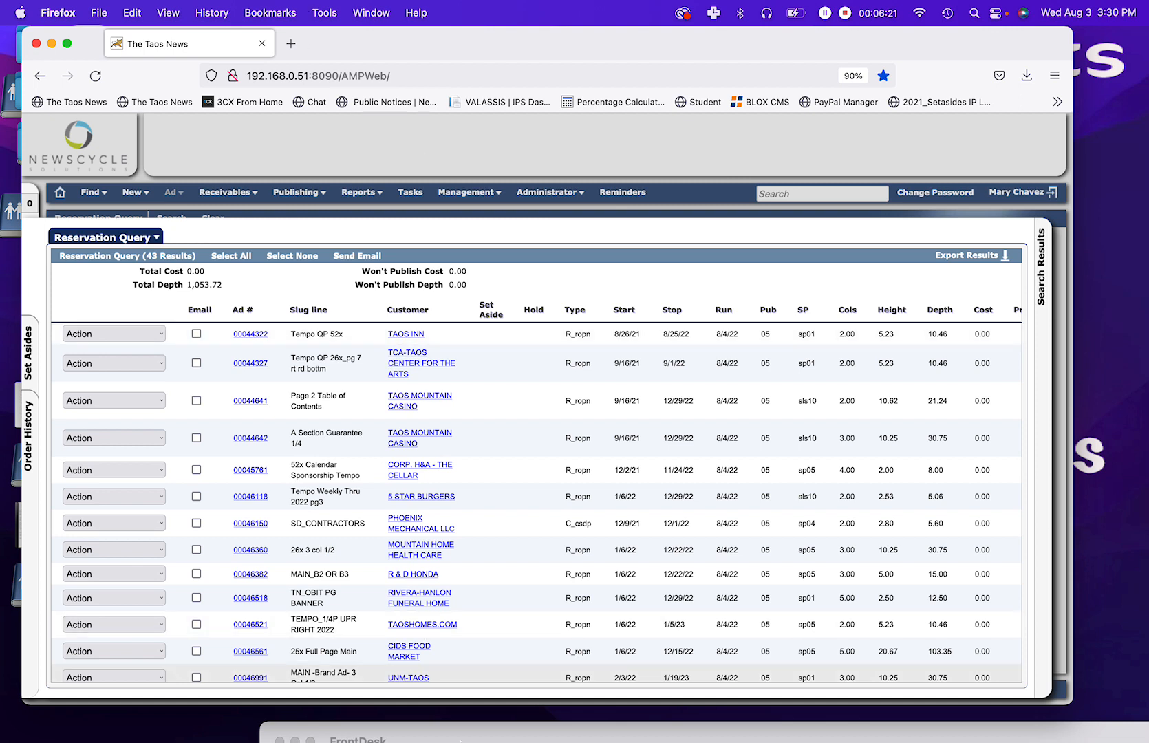
# Step: Check the salespeople list in the FrontDesk note and sort the reservation results by the SP column
pyautogui.click(460, 735)
pyautogui.moveTo(459, 735); pyautogui.dragTo(458, 44)
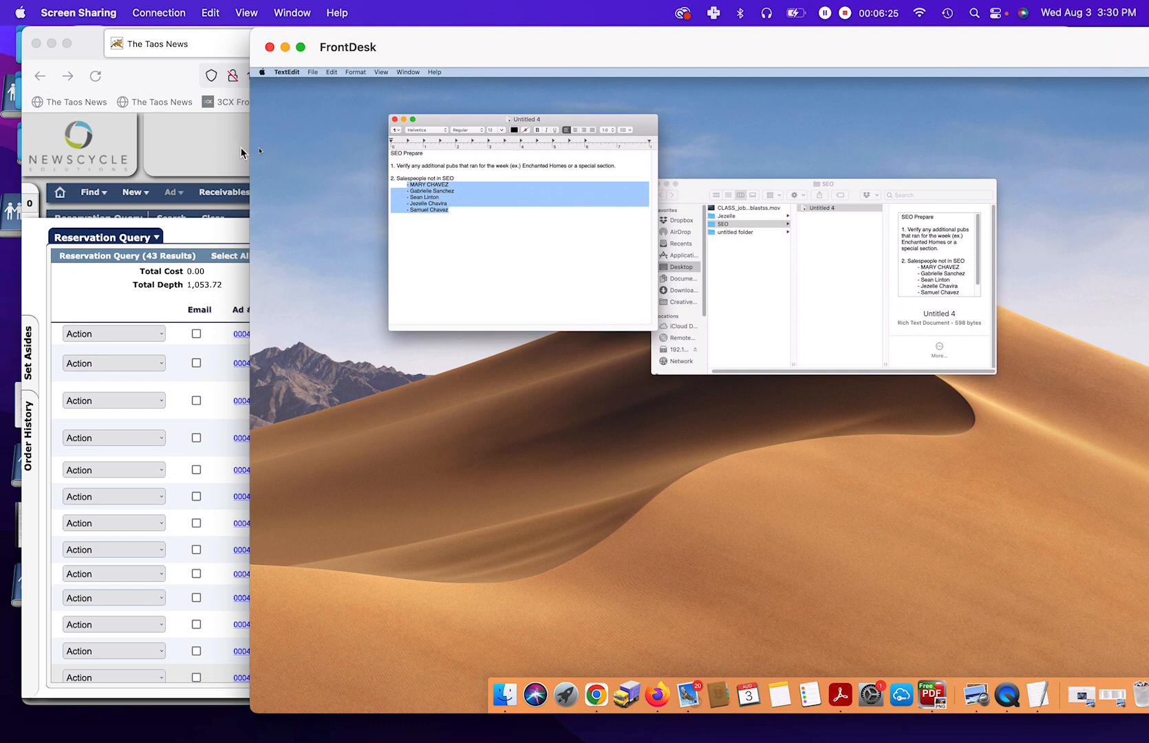
pyautogui.click(205, 150)
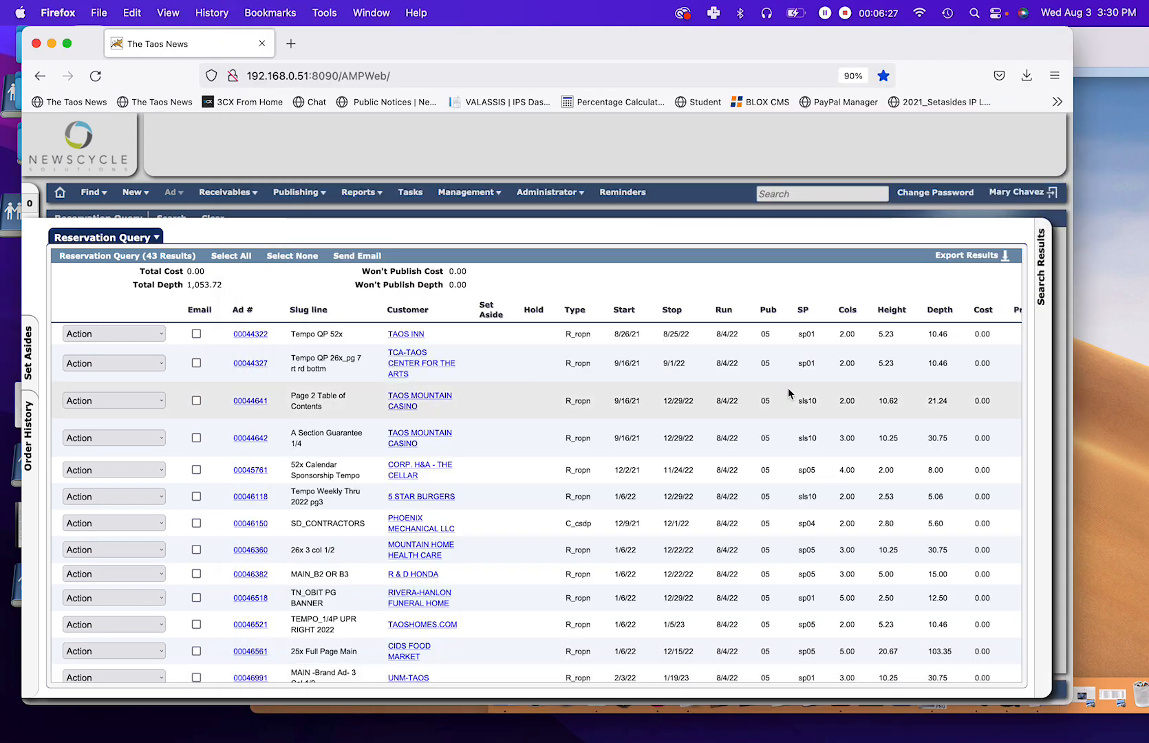
pyautogui.click(803, 310)
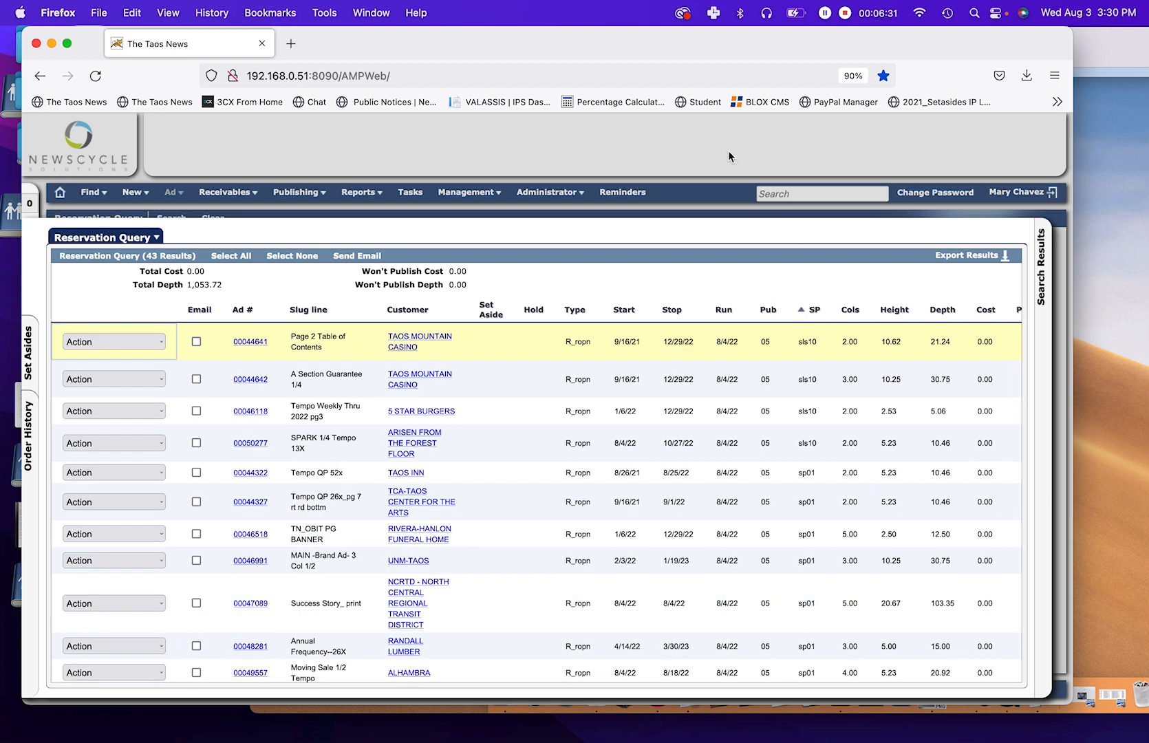
# Step: Add the code 15 beside the first person under "Salespeople not in SEO" in the FrontDesk note
pyautogui.moveTo(667, 69); pyautogui.dragTo(703, 238)
pyautogui.click(480, 191)
pyautogui.doubleClick(461, 185)
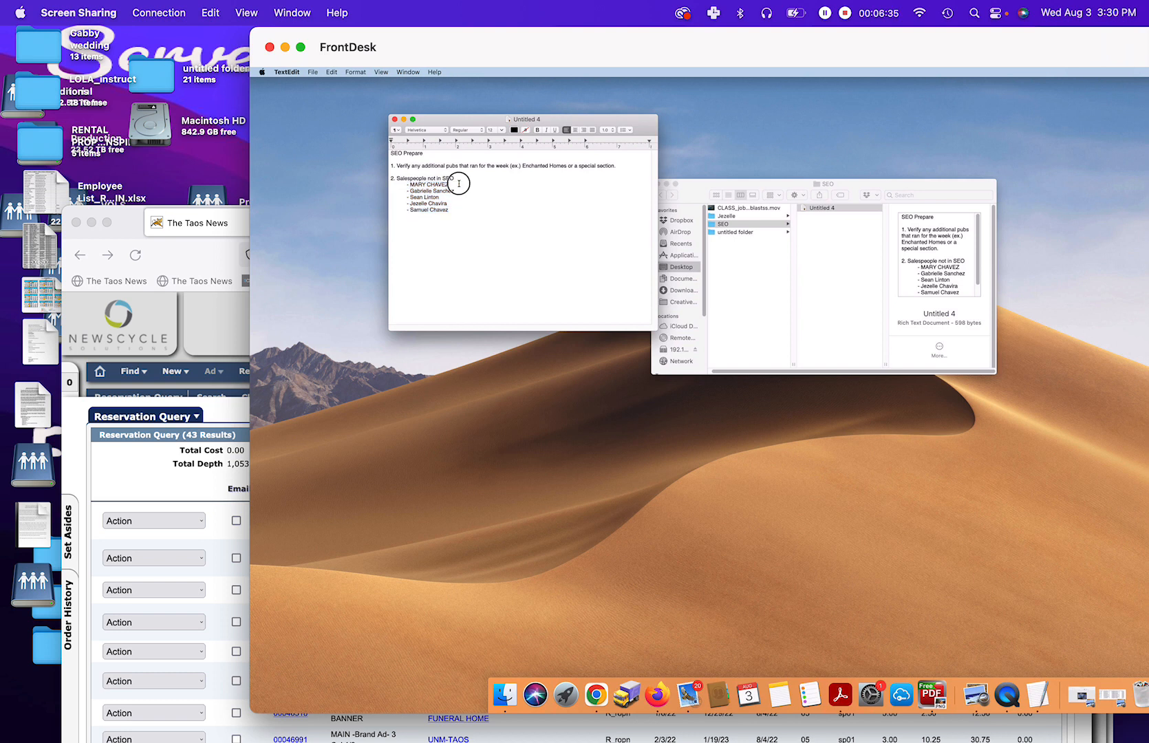
pyautogui.click(460, 185)
# Step: Sort the reservation results by SP again and look through the salesperson codes down to the last rows
pyautogui.click(236, 424)
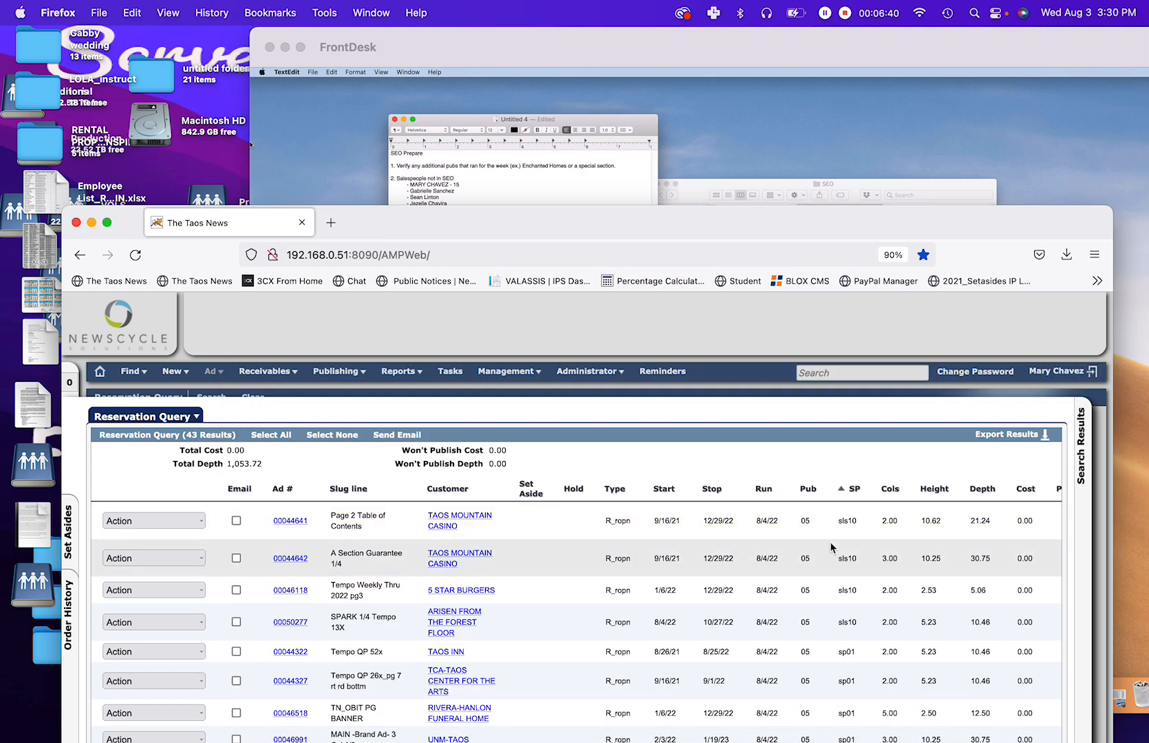
pyautogui.click(767, 489)
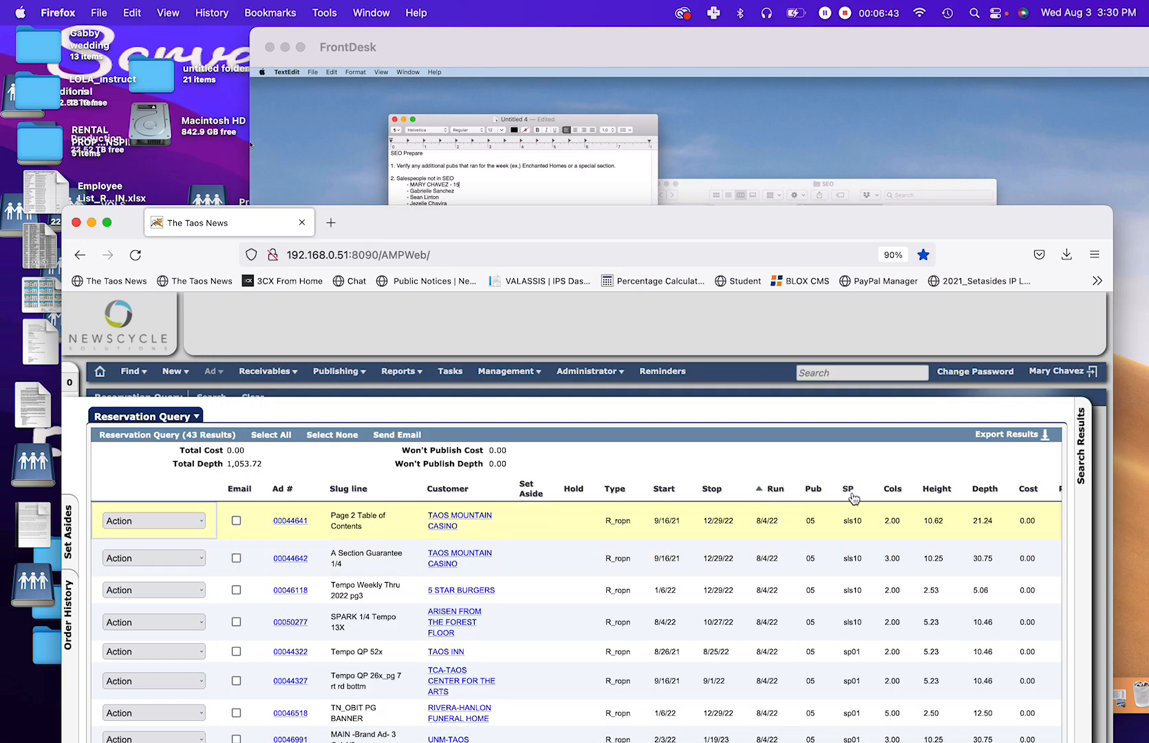
pyautogui.moveTo(797, 239); pyautogui.dragTo(713, 65)
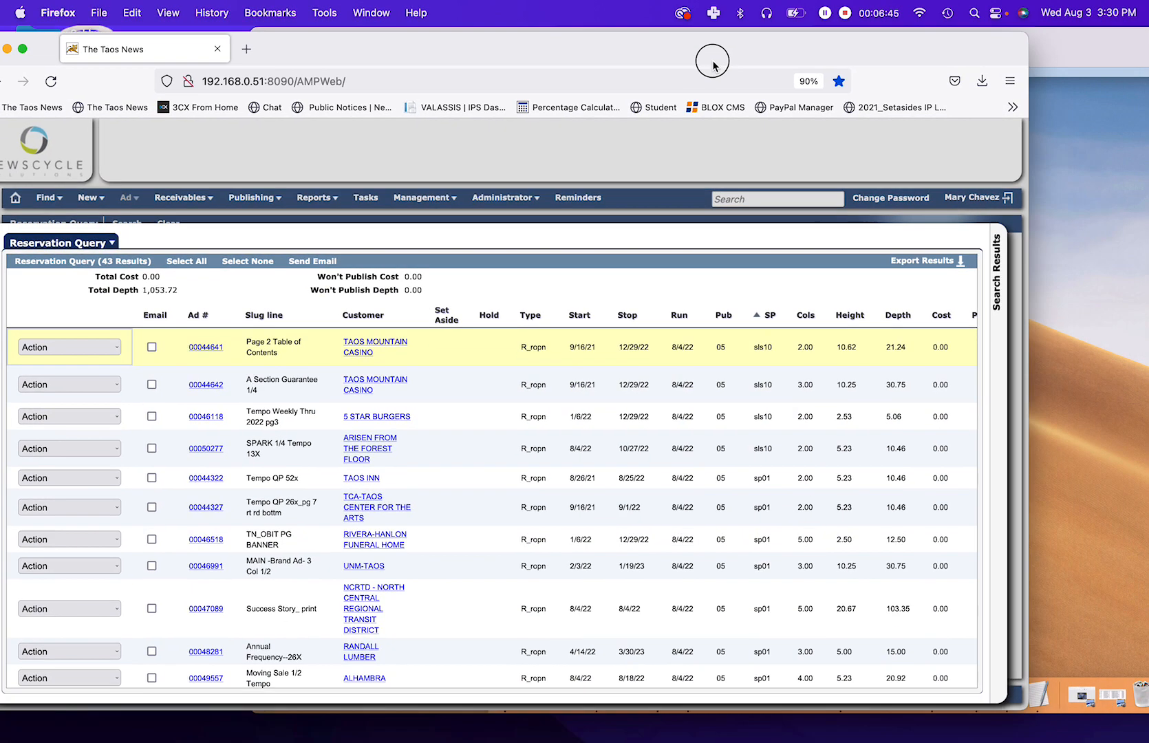
pyautogui.scroll(-5, 715, 541)
pyautogui.scroll(-20, 751, 540)
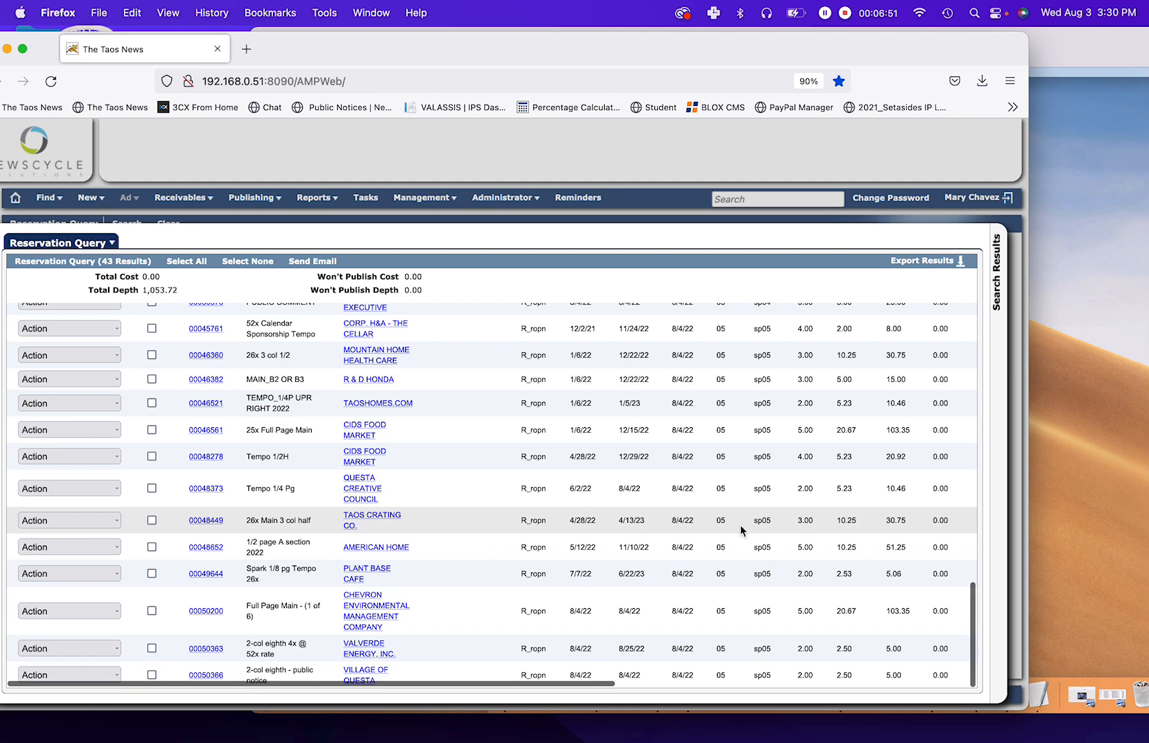
# Step: Add the codes 17, 28, 29 and 40 beside the remaining salespeople in the FrontDesk note, in list order
pyautogui.moveTo(506, 64); pyautogui.dragTo(499, 210)
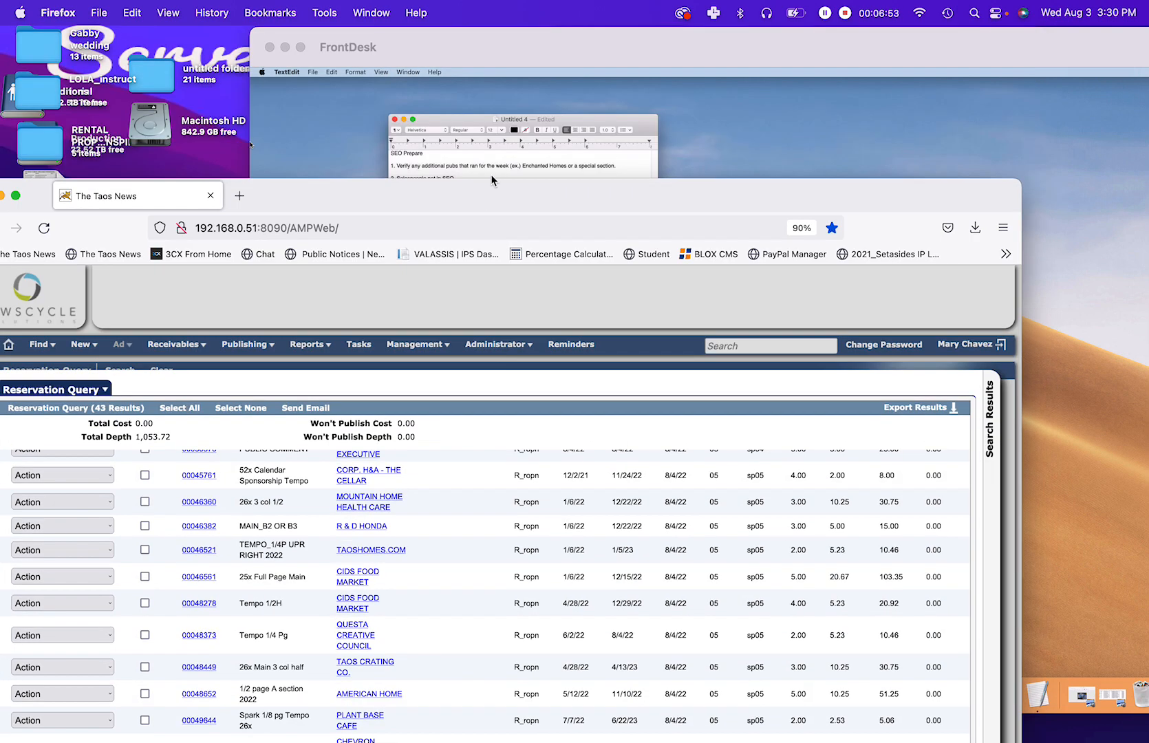
pyautogui.click(456, 119)
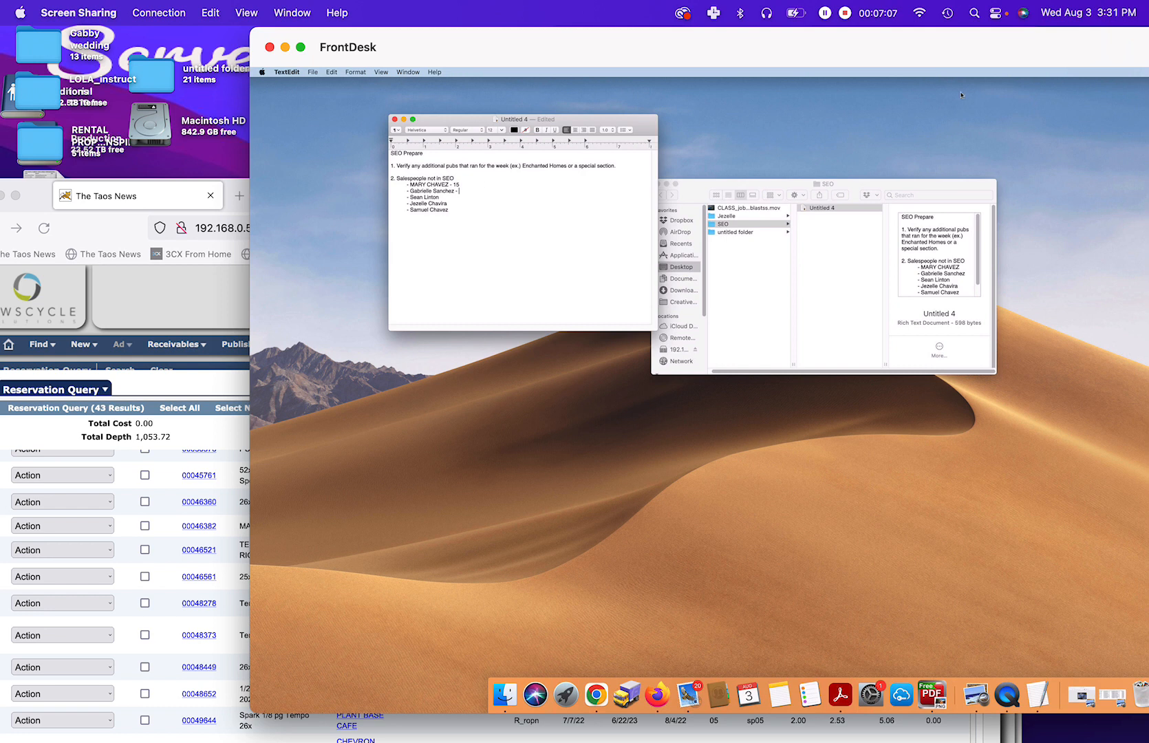
pyautogui.click(826, 13)
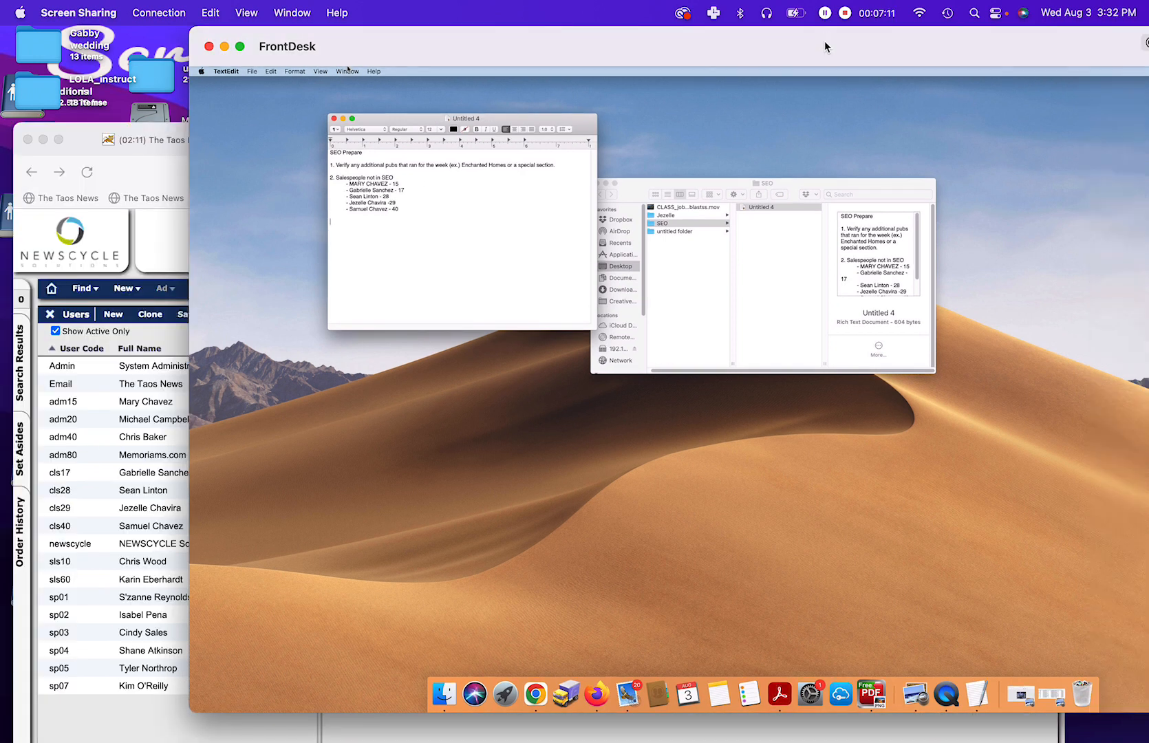
# Step: Close the browser tab with the Users list and return to the Reservation Query results
pyautogui.moveTo(825, 44); pyautogui.dragTo(862, 5)
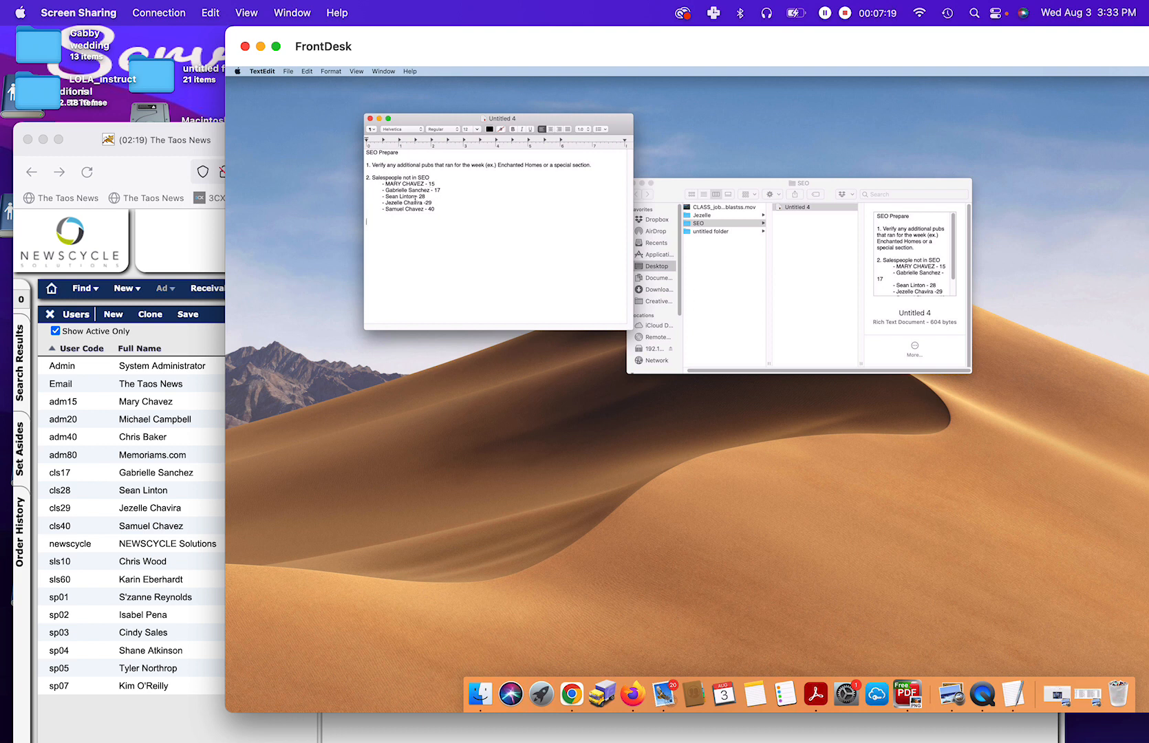
pyautogui.click(167, 230)
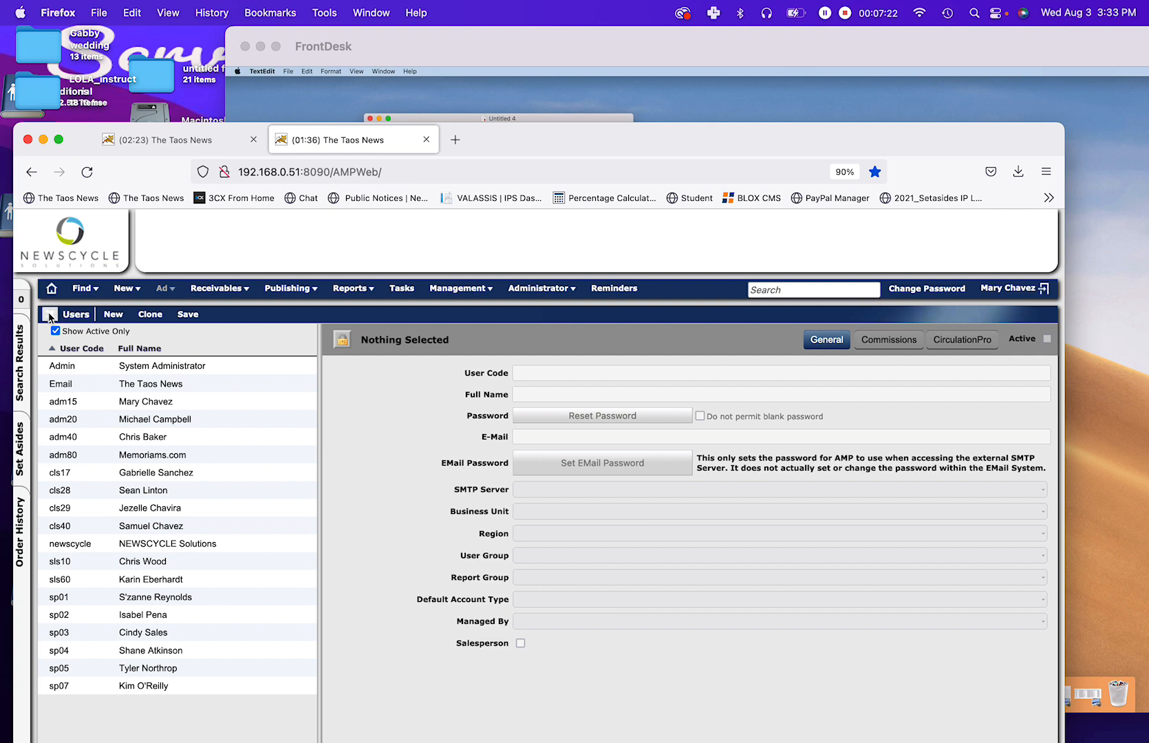
pyautogui.click(426, 140)
pyautogui.moveTo(335, 140); pyautogui.dragTo(340, 46)
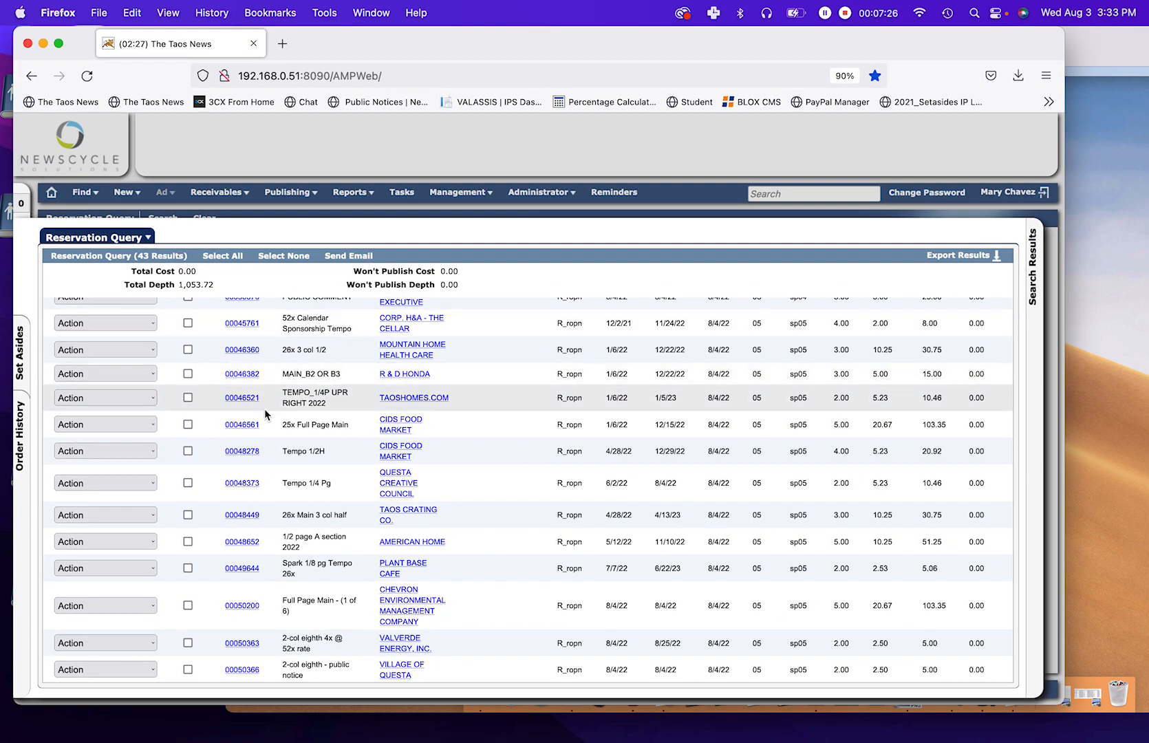
# Step: Review the SP column throughout the reservation results for the salesperson codes excluded from SEO
pyautogui.scroll(1, 265, 409)
pyautogui.scroll(15, 266, 412)
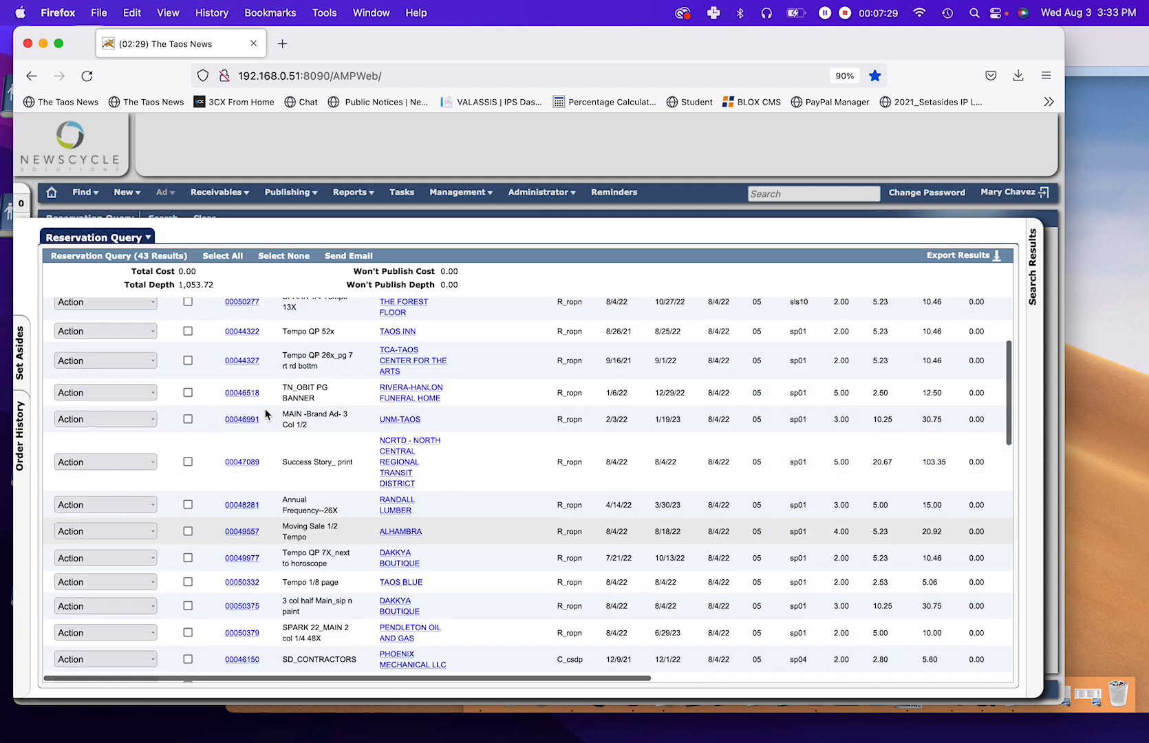
pyautogui.scroll(-8, 809, 600)
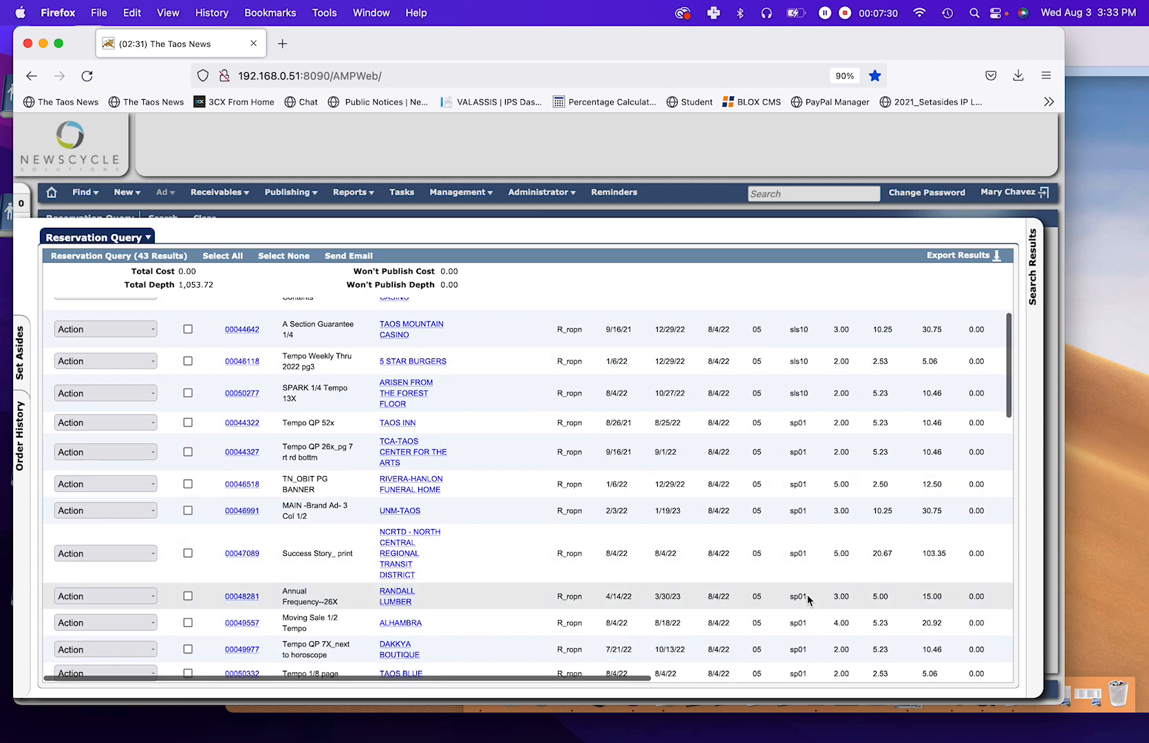
pyautogui.scroll(-15, 809, 600)
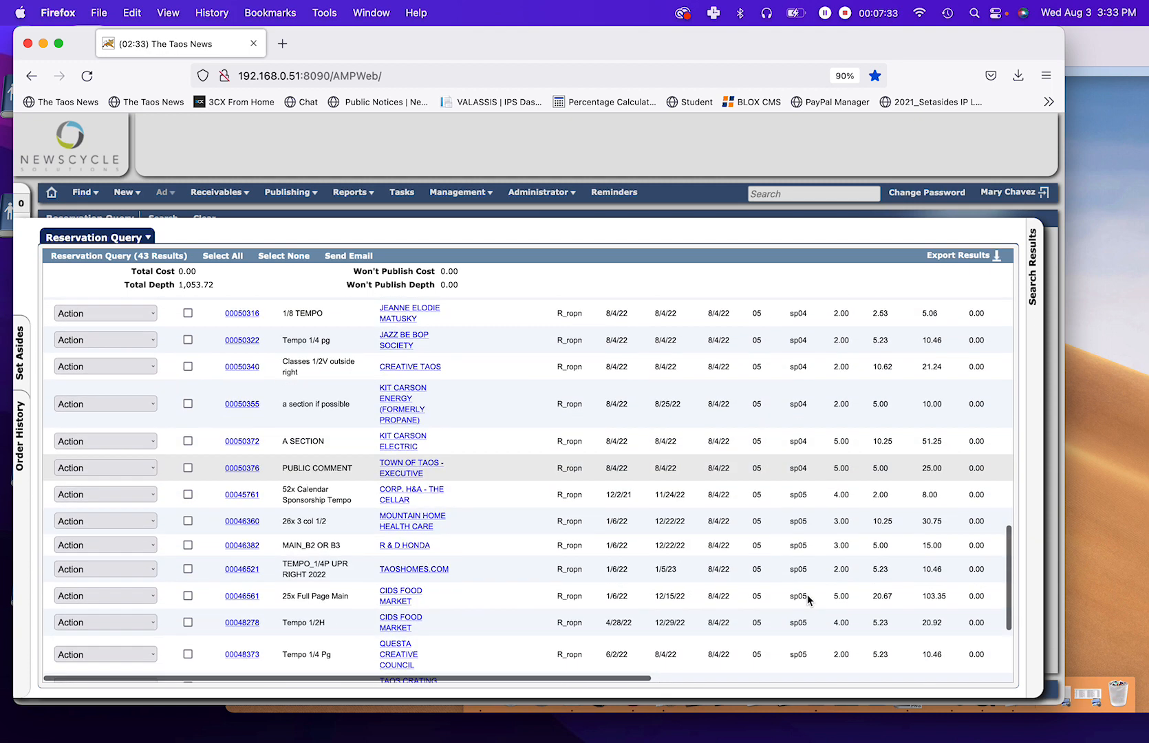
pyautogui.scroll(-3, 809, 601)
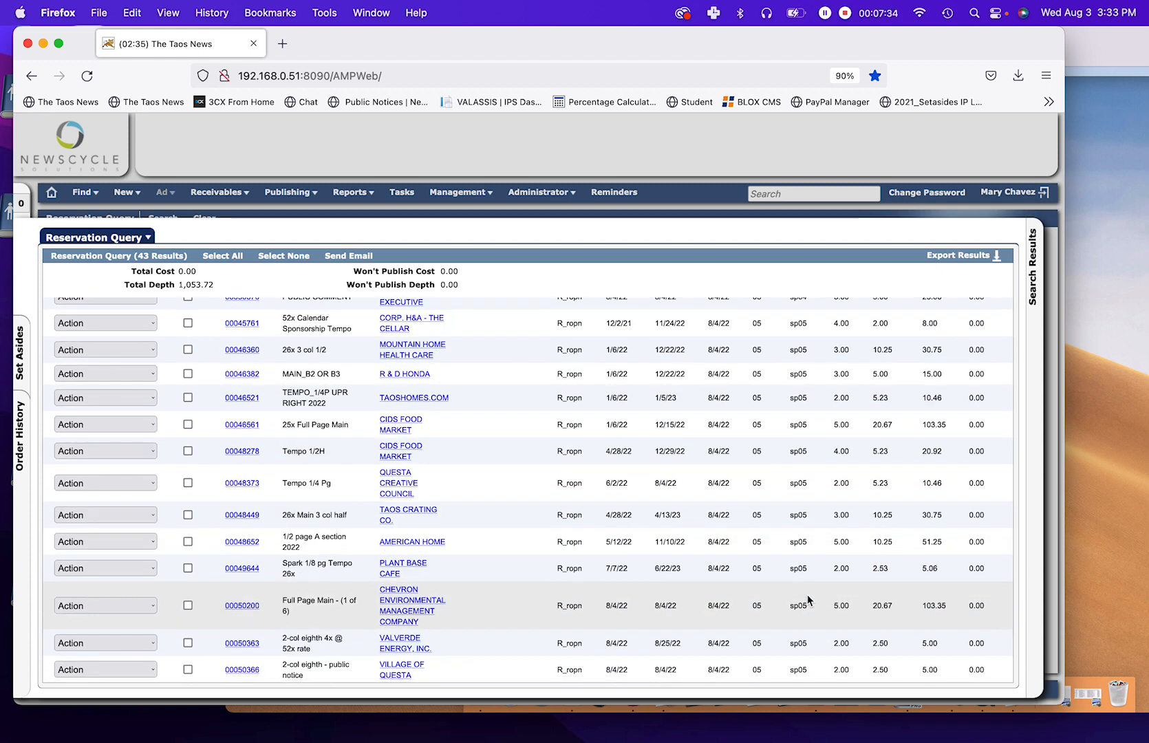
pyautogui.scroll(3, 809, 600)
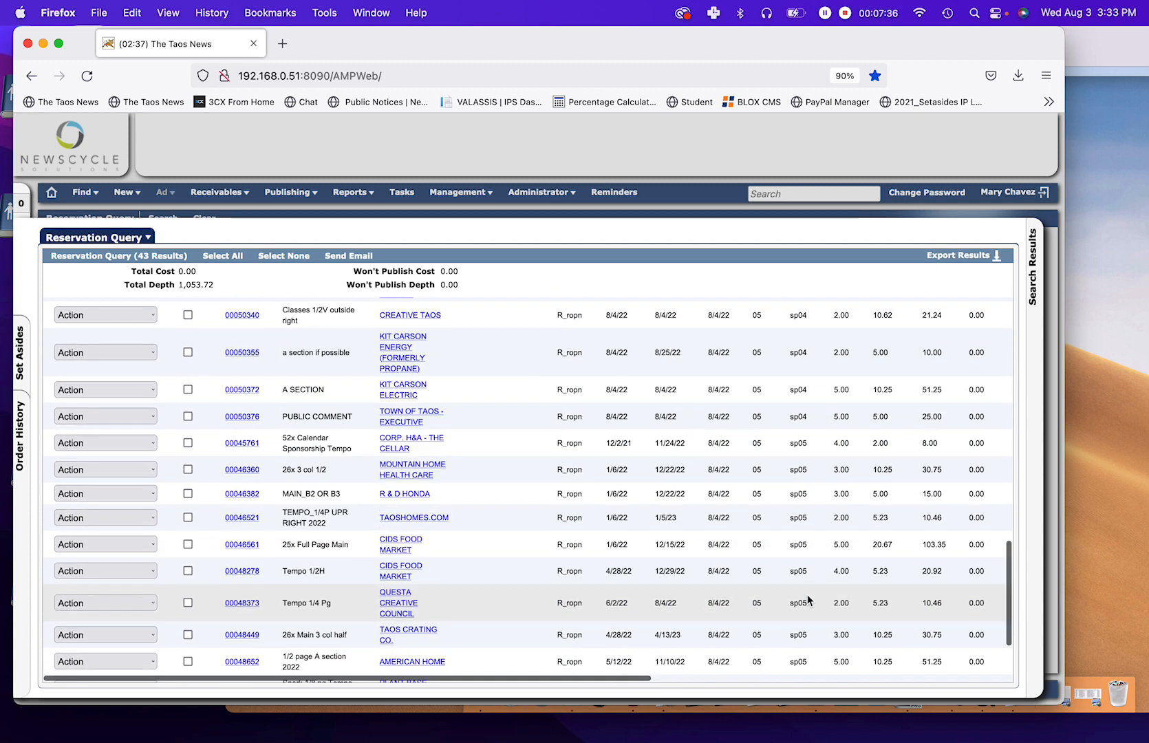
pyautogui.scroll(15, 988, 581)
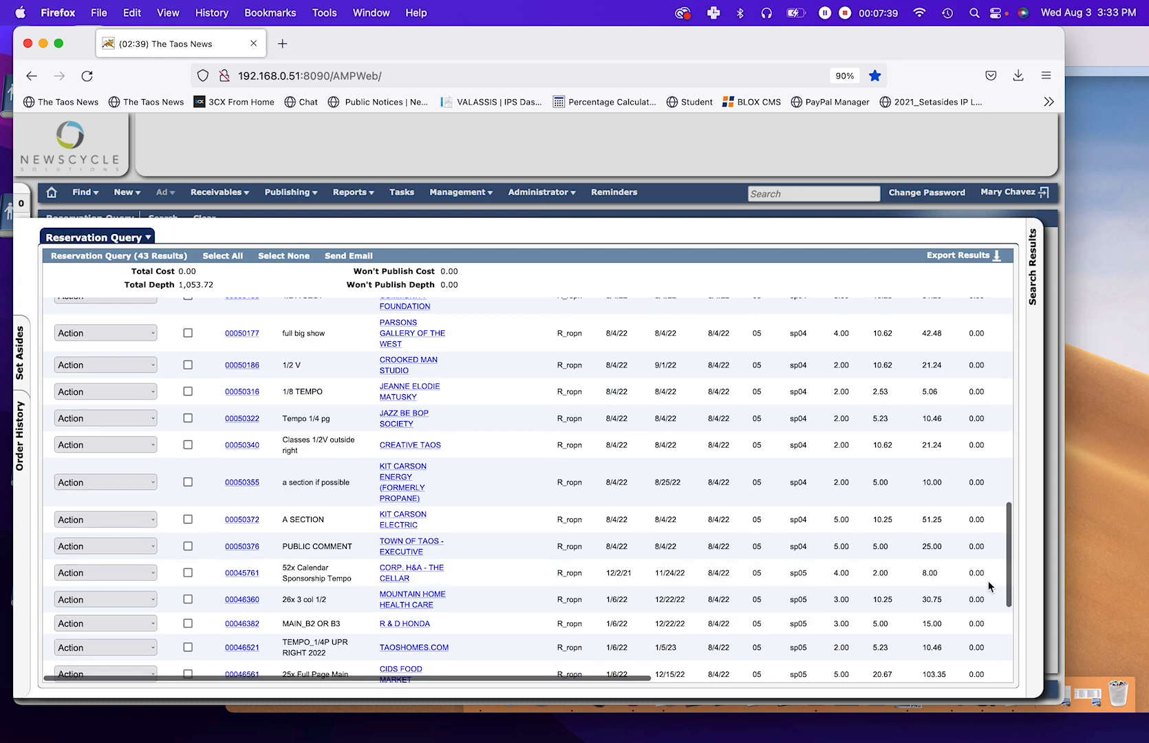
# Step: Compare the salesperson codes in the first part of the reservation results with the excluded salespeople listed in the FrontDesk note
pyautogui.scroll(3, 989, 581)
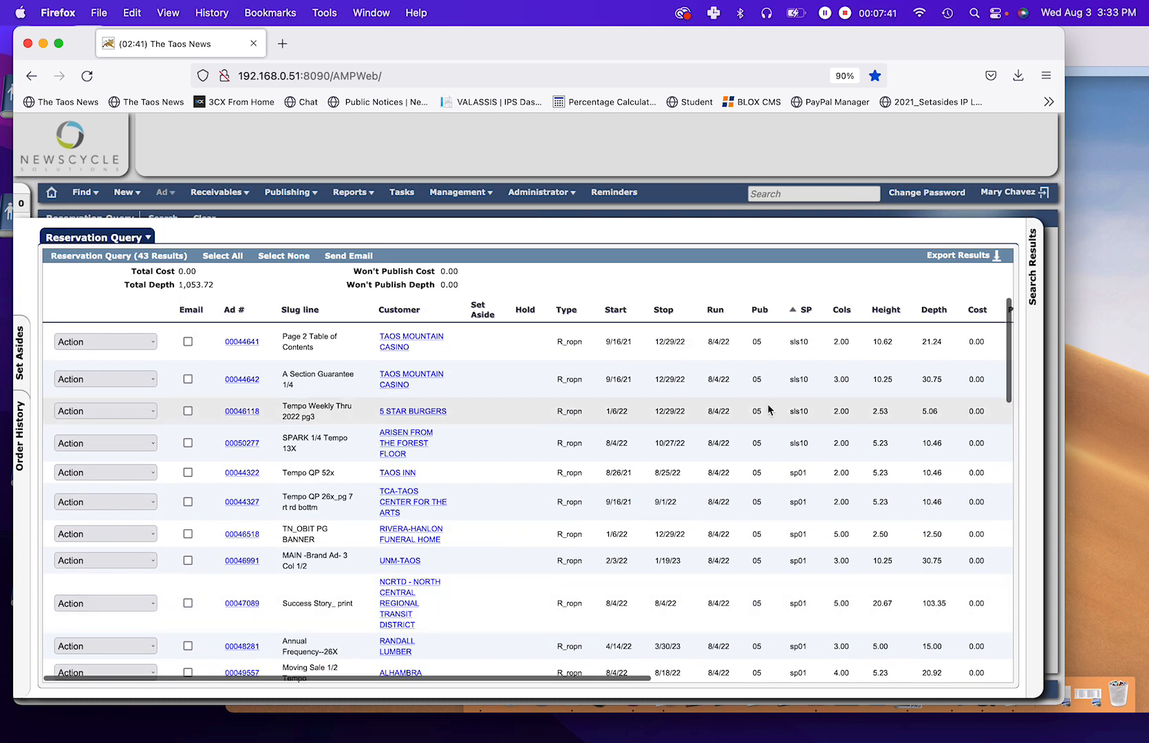
pyautogui.moveTo(679, 46); pyautogui.dragTo(655, 144)
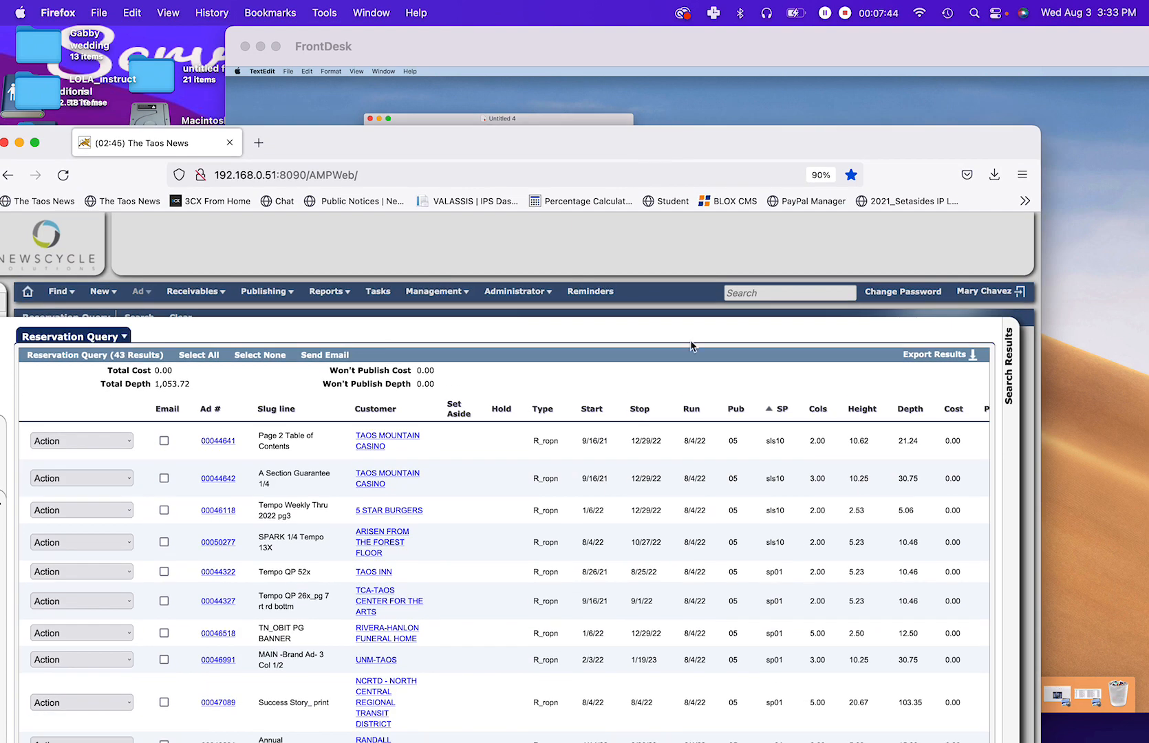
pyautogui.scroll(-2, 780, 468)
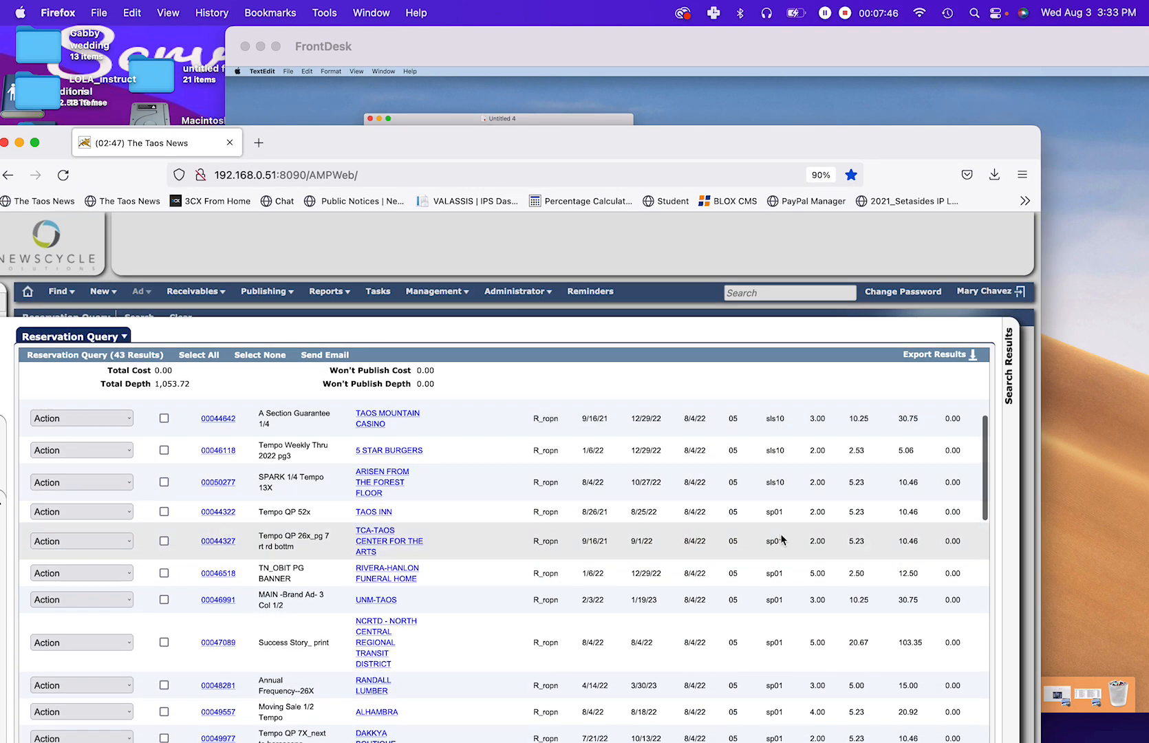
pyautogui.scroll(-5, 790, 593)
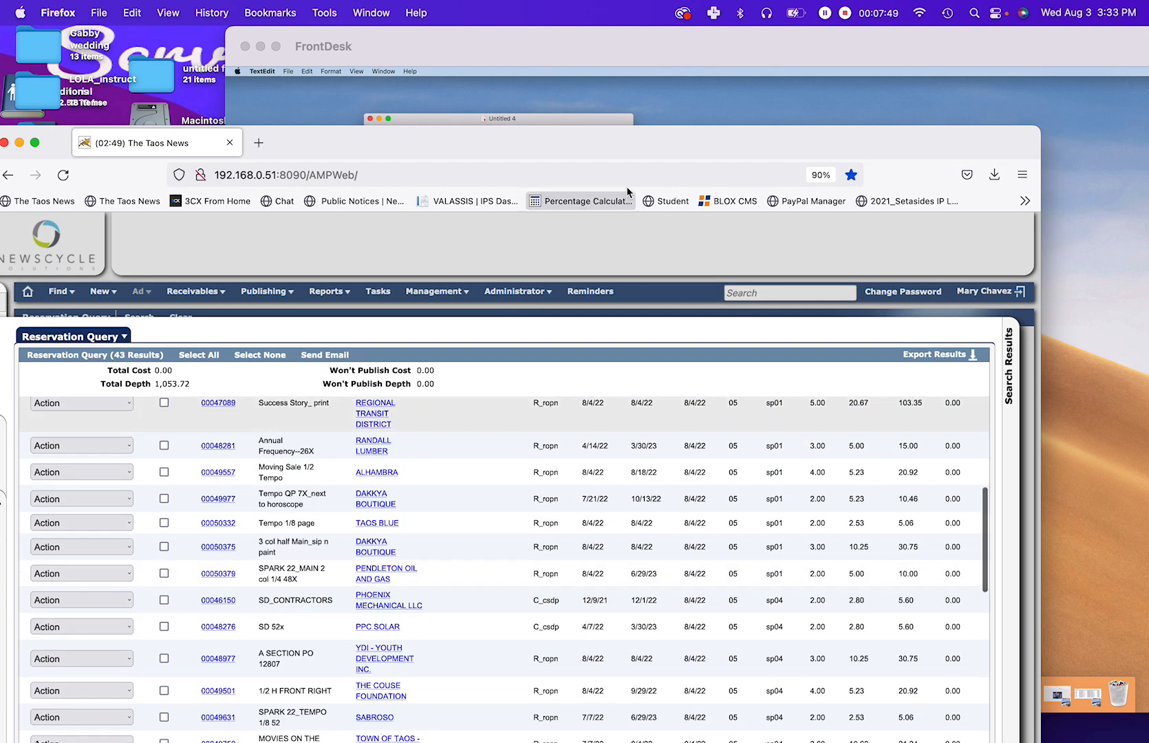
pyautogui.click(565, 53)
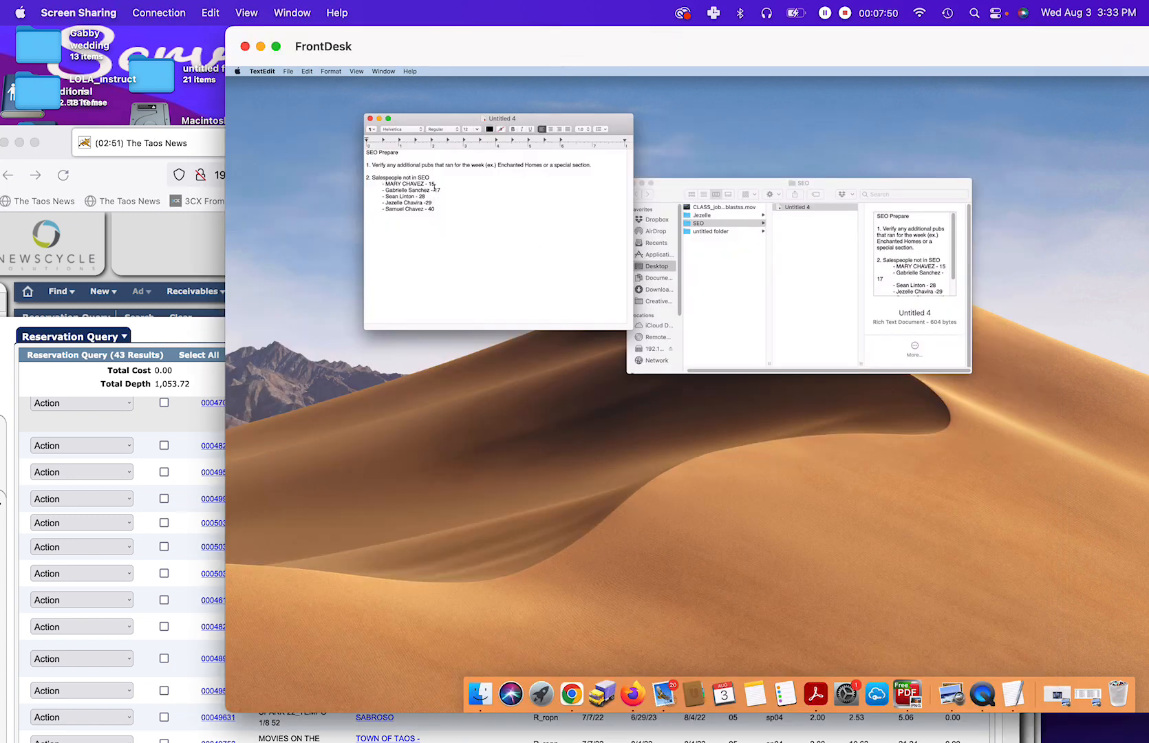
pyautogui.click(164, 225)
pyautogui.scroll(-5, 769, 513)
pyautogui.scroll(-3, 769, 512)
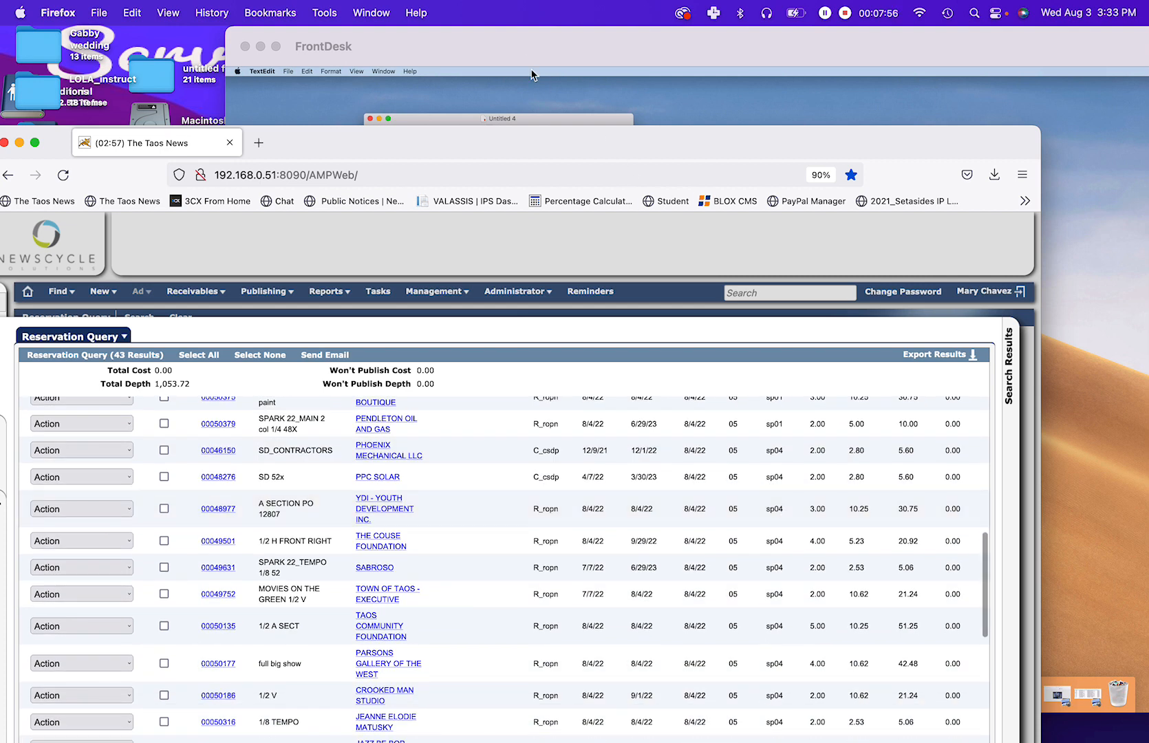
# Step: Check the remaining rows' salesperson codes, down to the last reservation, against the excluded codes in the FrontDesk note
pyautogui.click(520, 50)
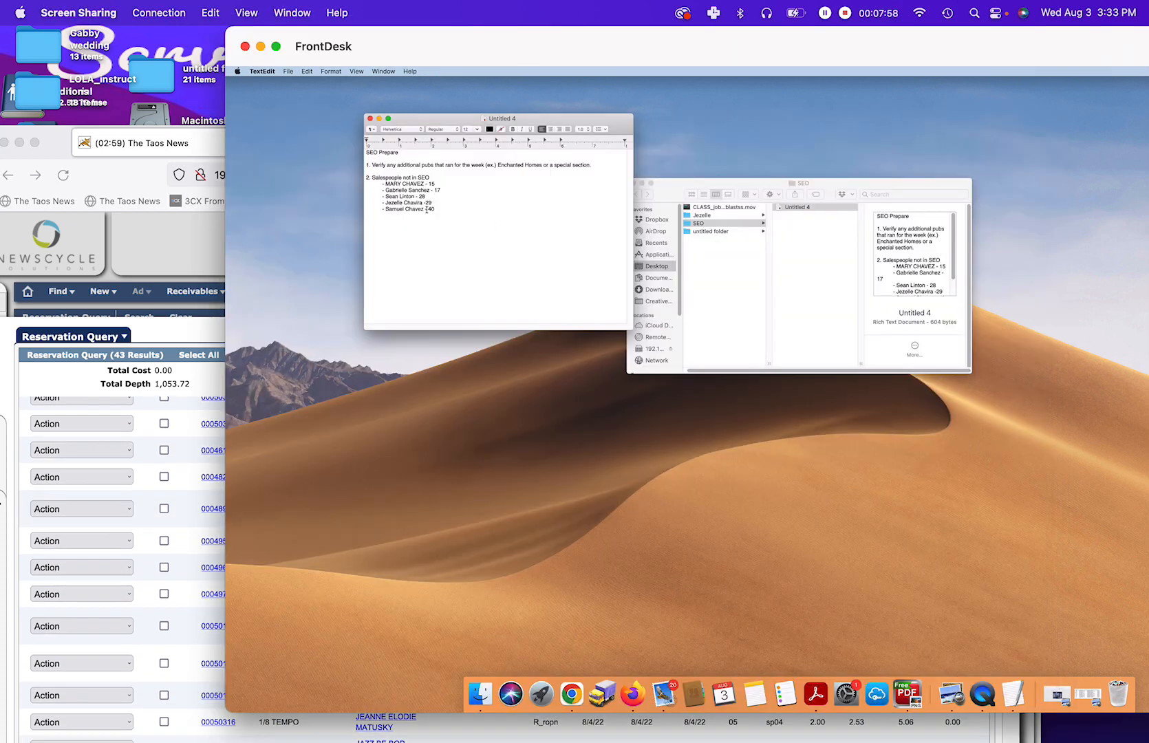
pyautogui.click(160, 270)
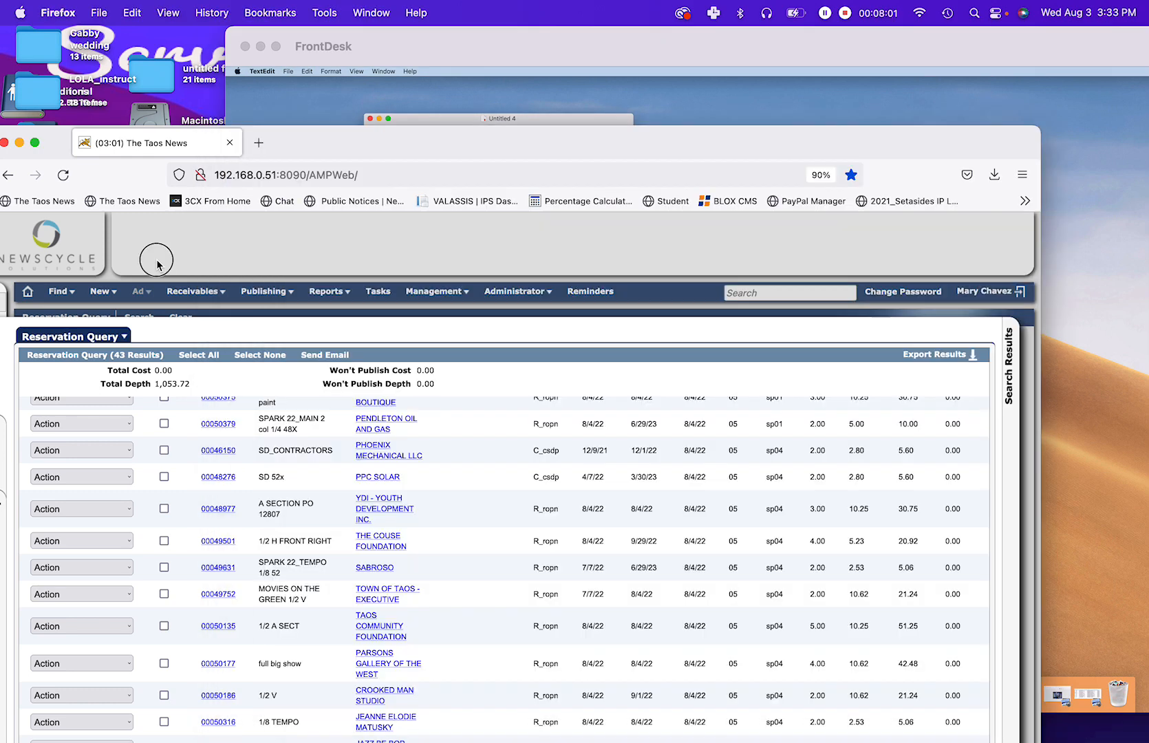
pyautogui.scroll(-2, 900, 435)
pyautogui.scroll(-10, 899, 435)
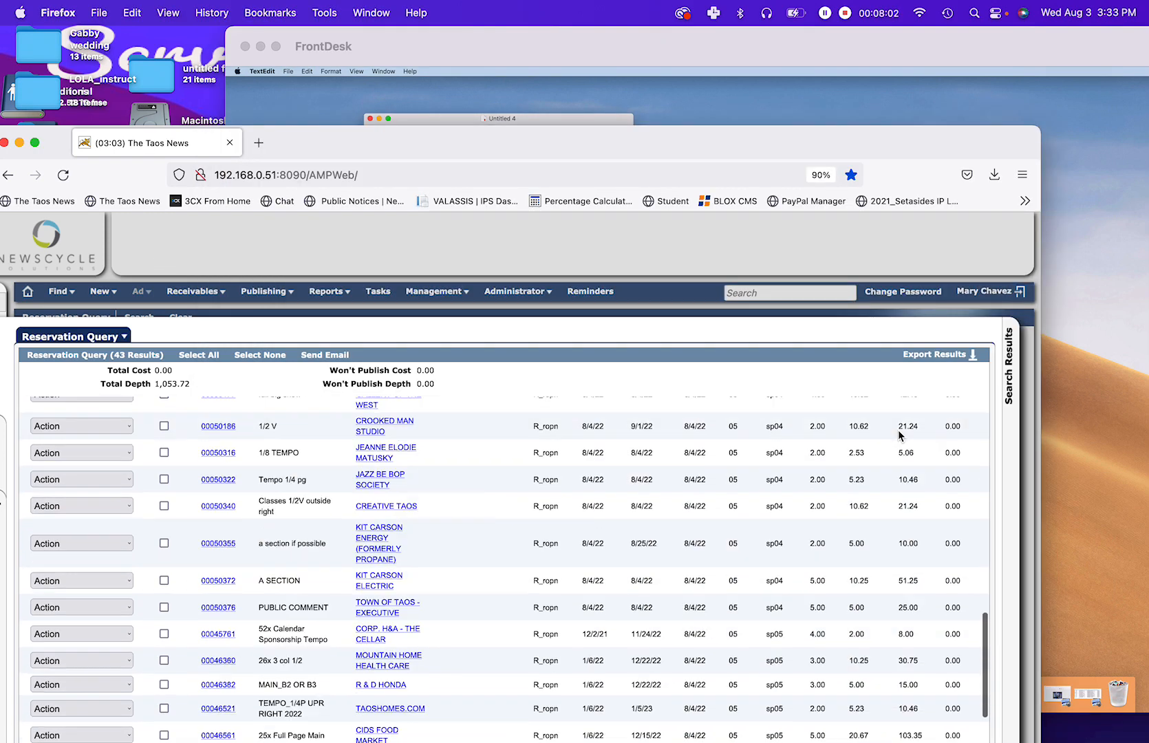
pyautogui.scroll(-2, 899, 435)
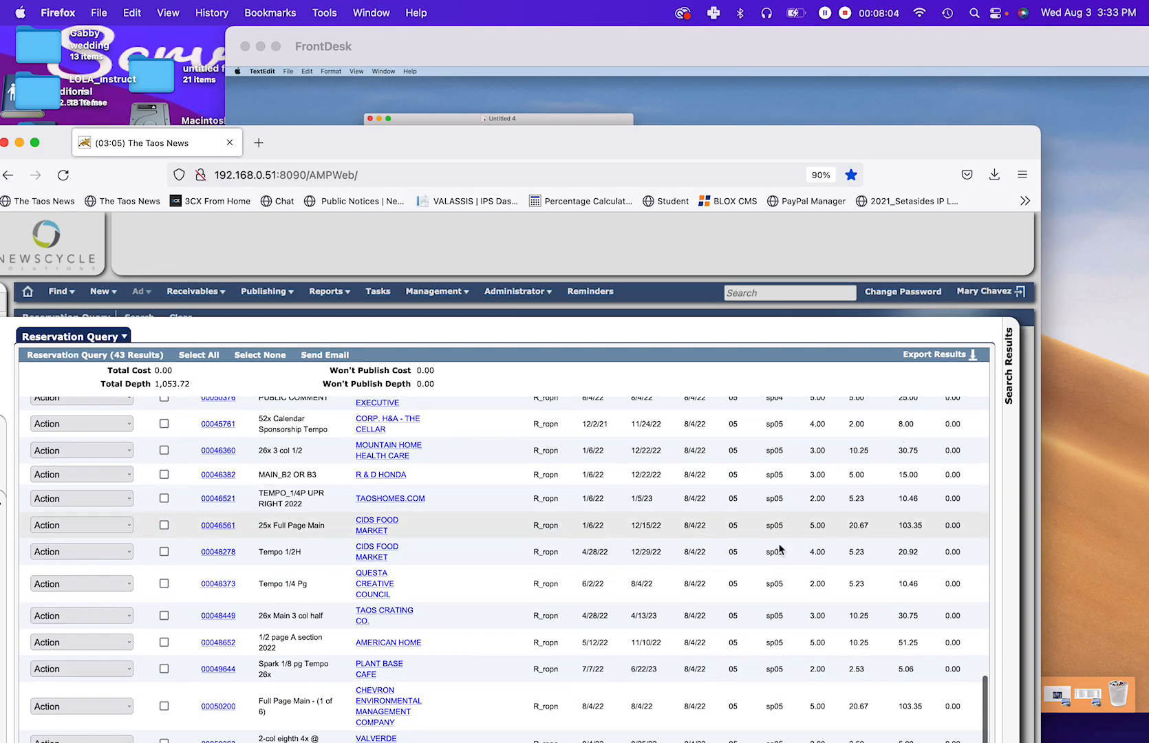
pyautogui.click(451, 76)
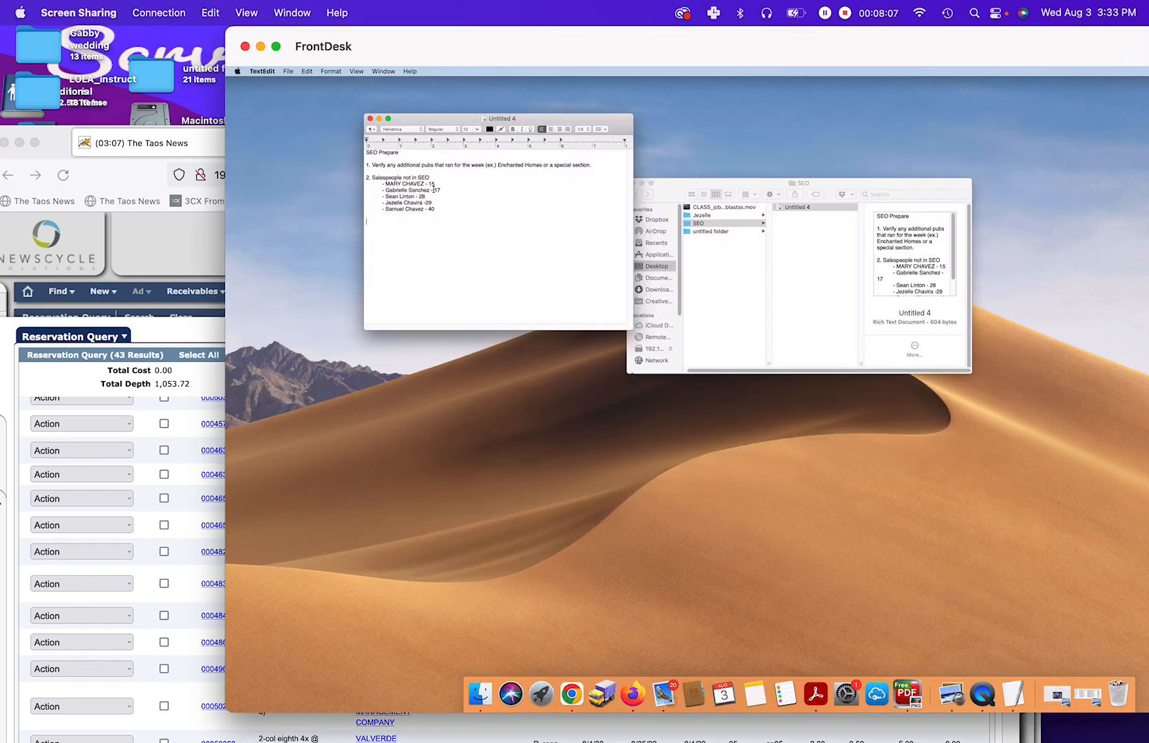
pyautogui.click(170, 260)
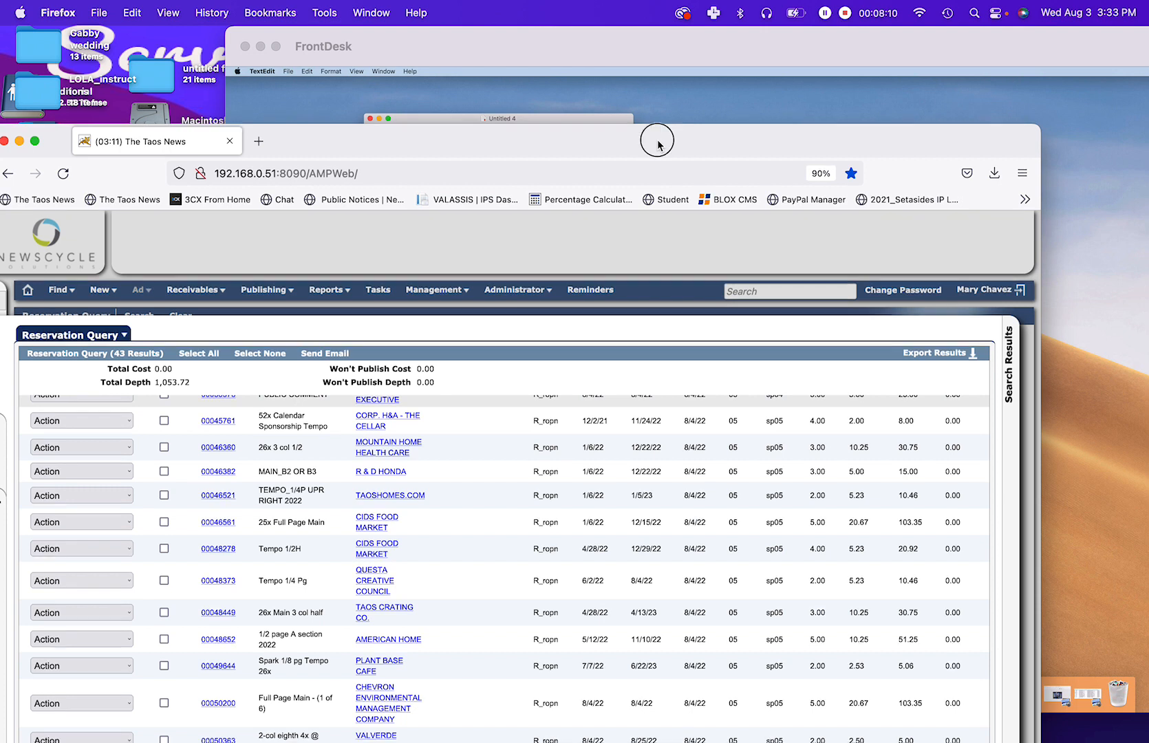
pyautogui.moveTo(653, 142); pyautogui.dragTo(676, 20)
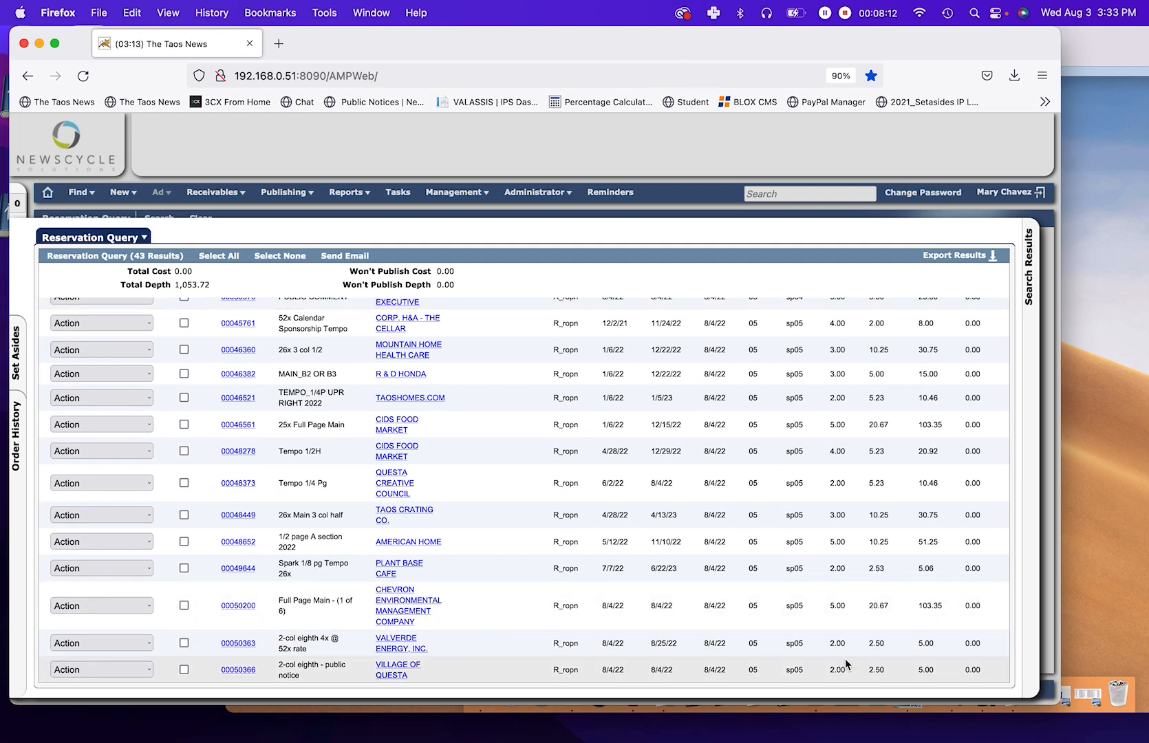
pyautogui.scroll(10, 846, 664)
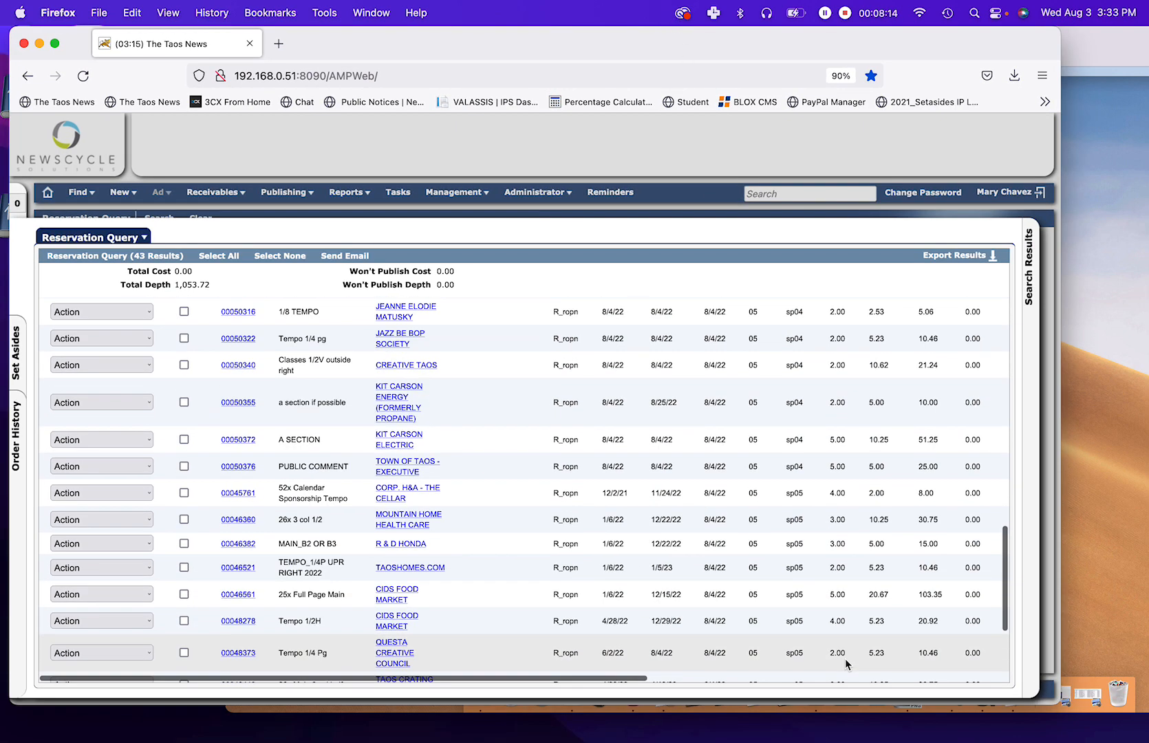
pyautogui.scroll(10, 845, 659)
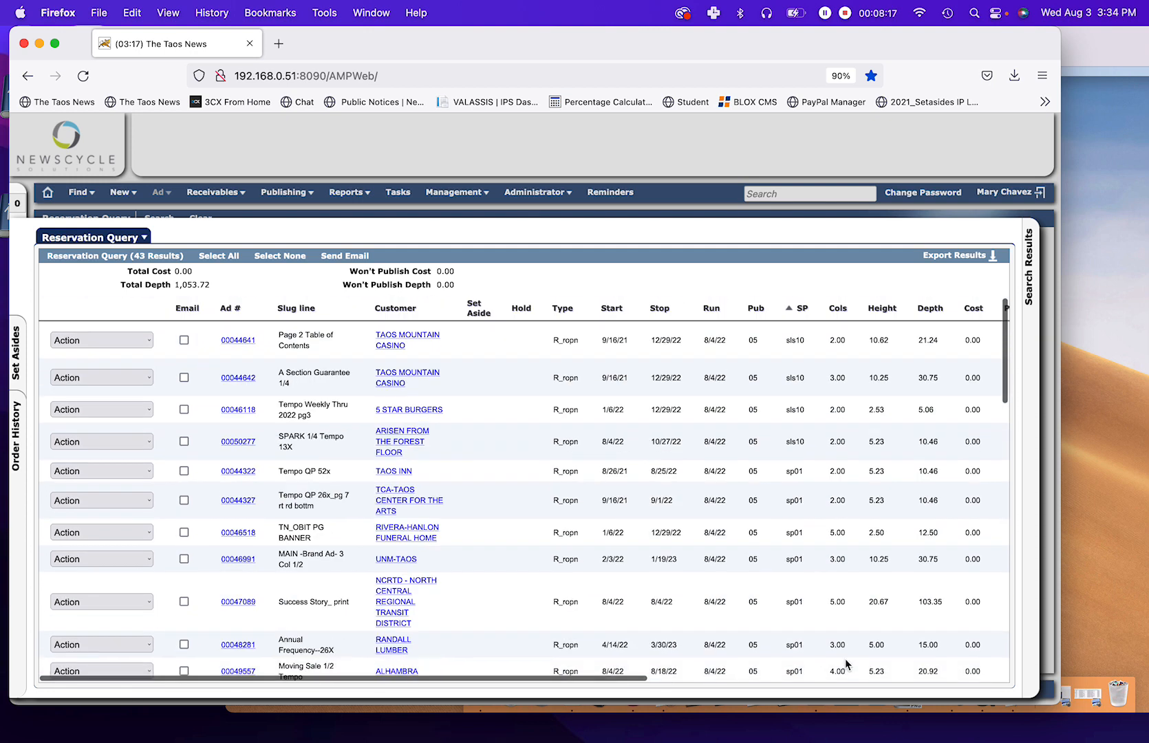
# Step: Consult the excluded salespeople in the FrontDesk note once more and return to the full Reservation Query results
pyautogui.moveTo(577, 44); pyautogui.dragTo(600, 43)
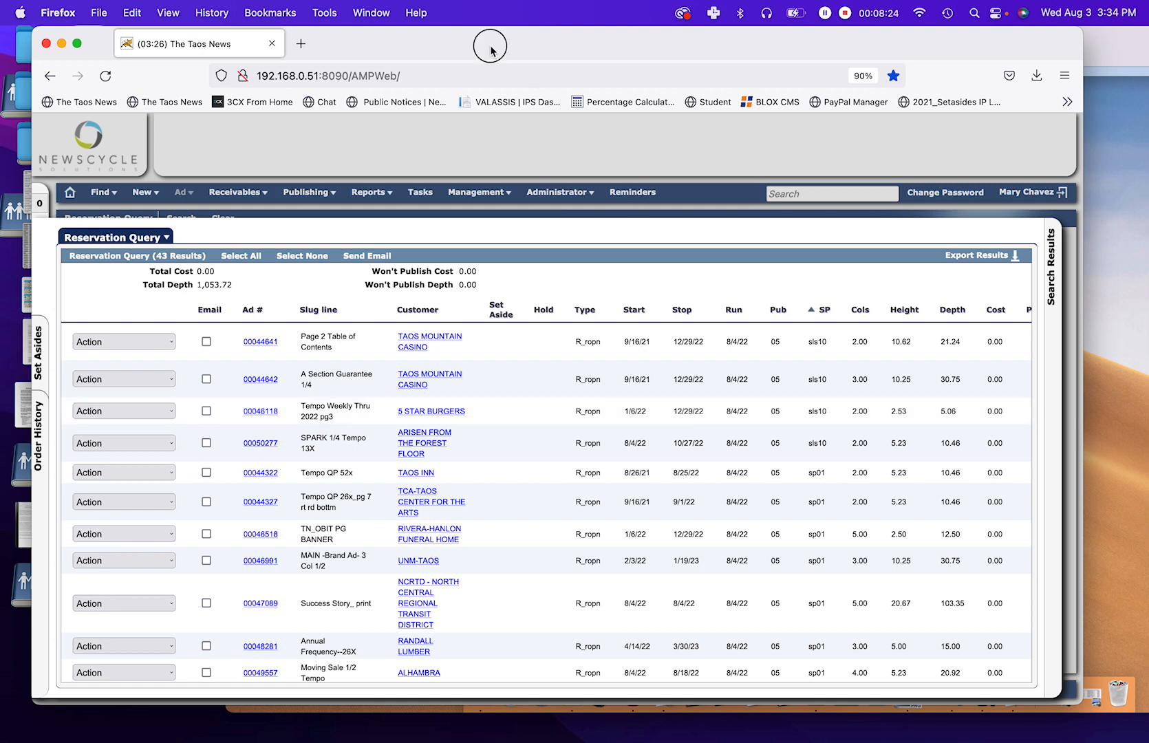
pyautogui.moveTo(494, 53); pyautogui.dragTo(481, 360)
pyautogui.click(321, 306)
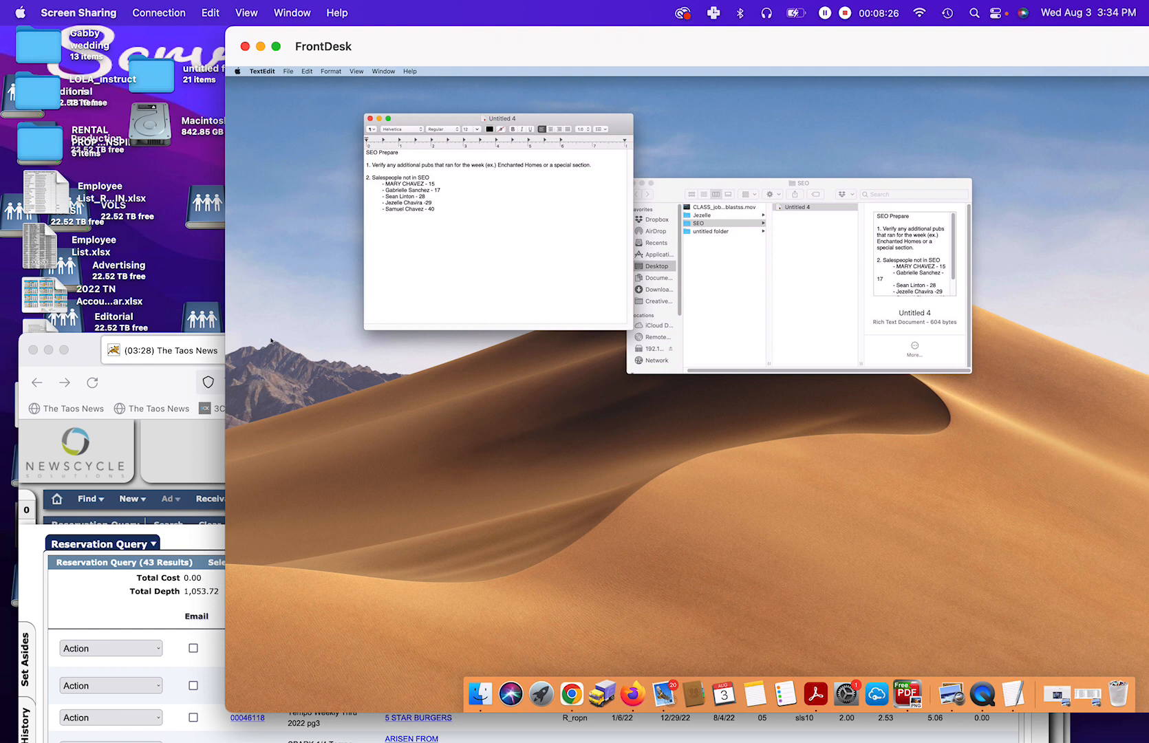
pyautogui.click(148, 436)
pyautogui.moveTo(482, 275); pyautogui.dragTo(420, 29)
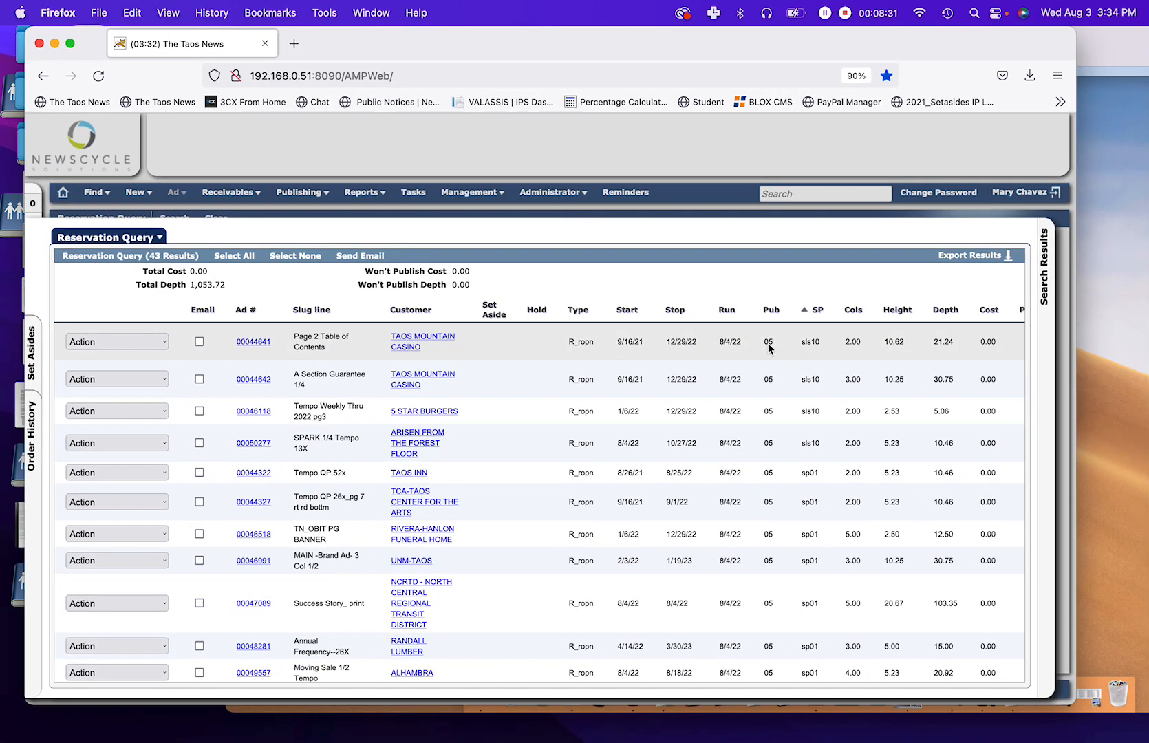
# Step: Open the Page 2 Table of Contents ad order to view its salesperson, leave it without saving, and return to the search results
pyautogui.click(254, 342)
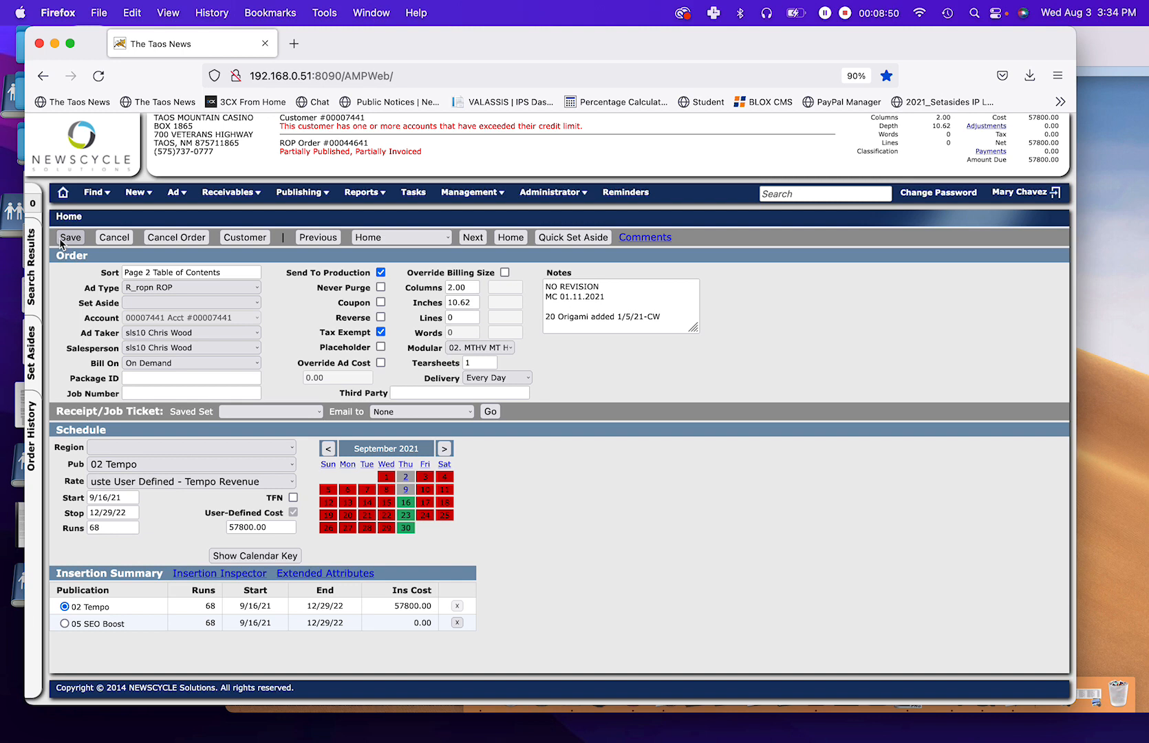
pyautogui.click(111, 238)
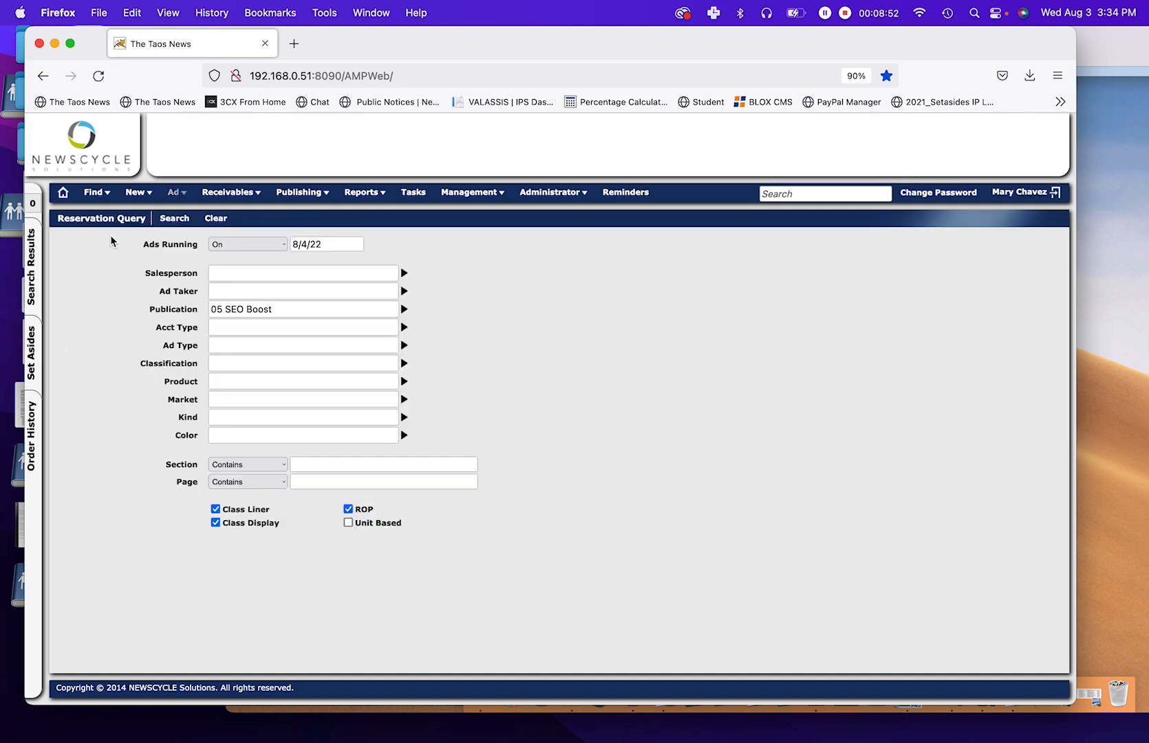
pyautogui.click(32, 282)
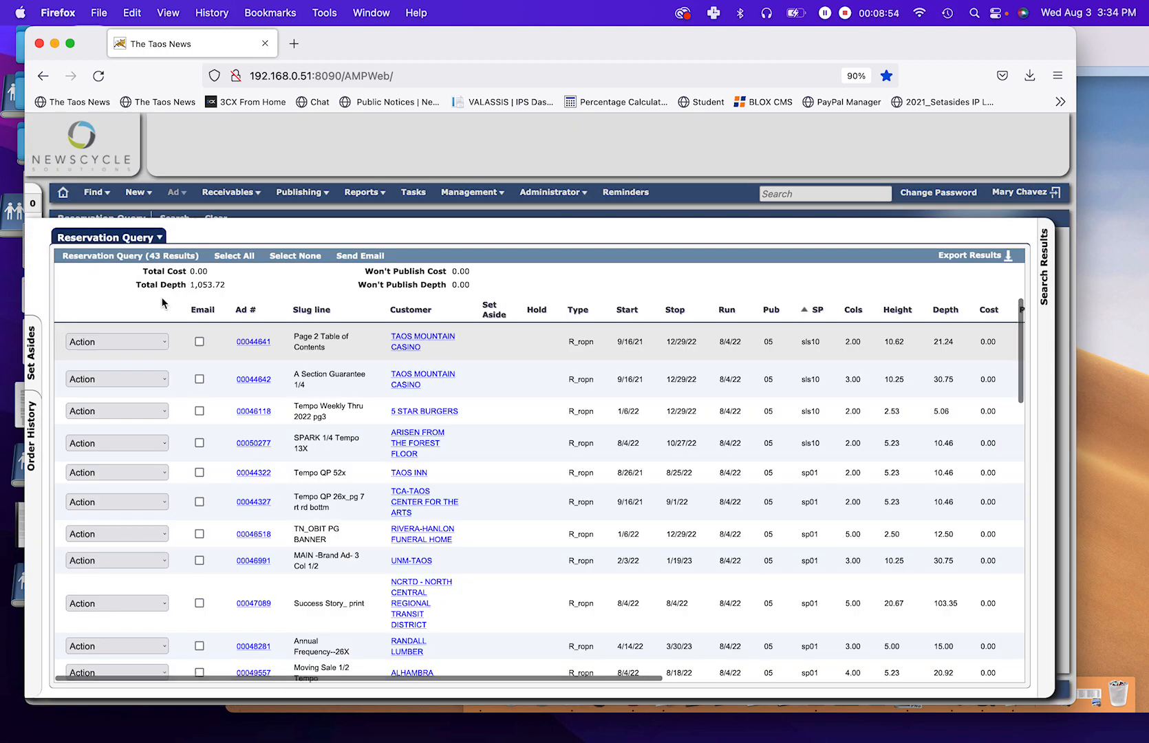
# Step: Refresh the Reservation Query results and bring the refreshed list back into view
pyautogui.click(161, 239)
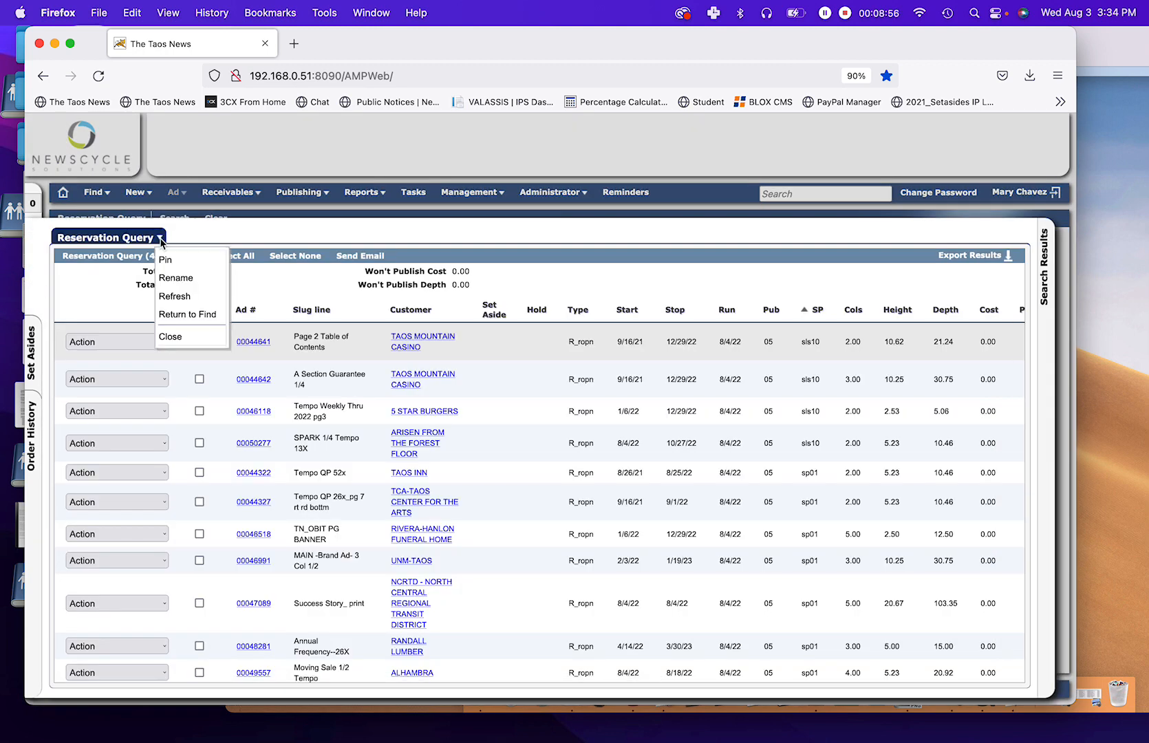
pyautogui.click(172, 298)
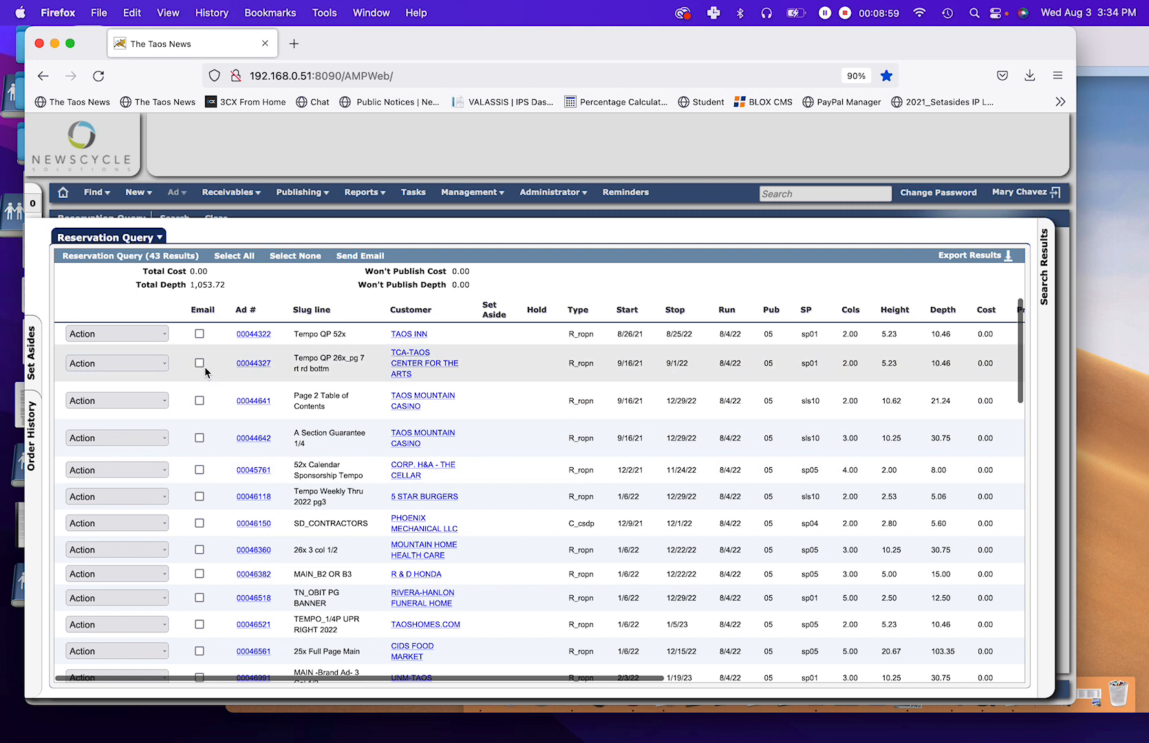
pyautogui.click(198, 172)
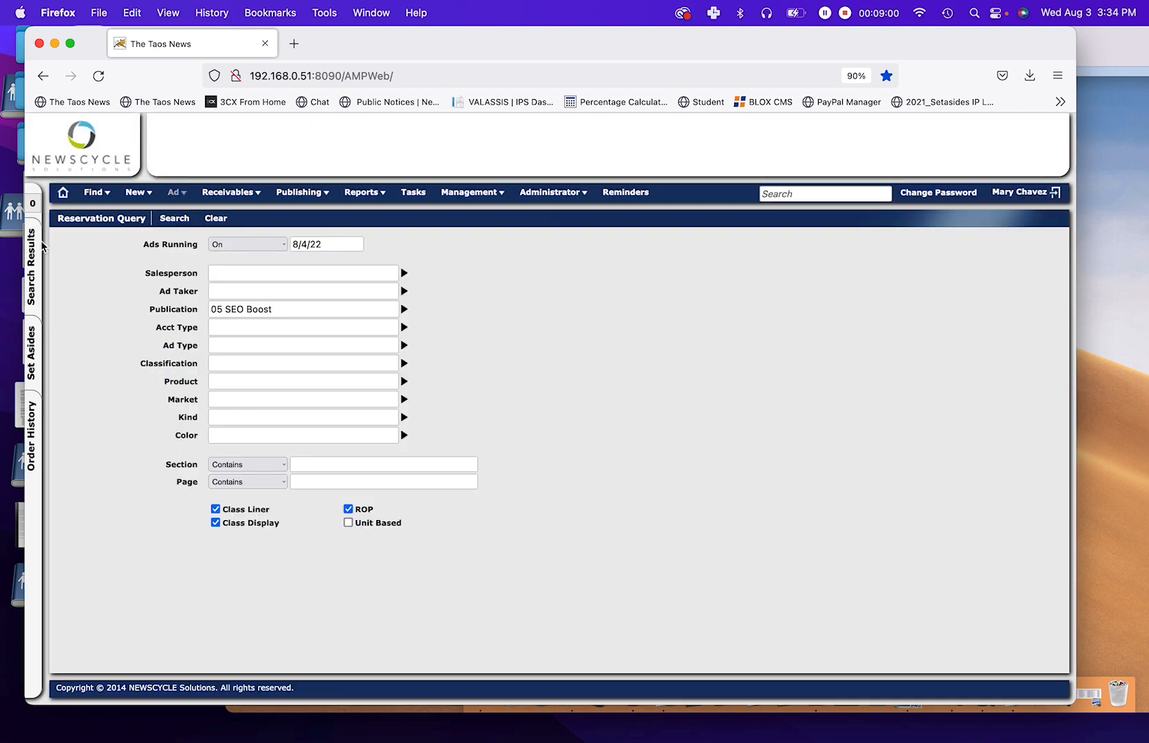
pyautogui.click(34, 265)
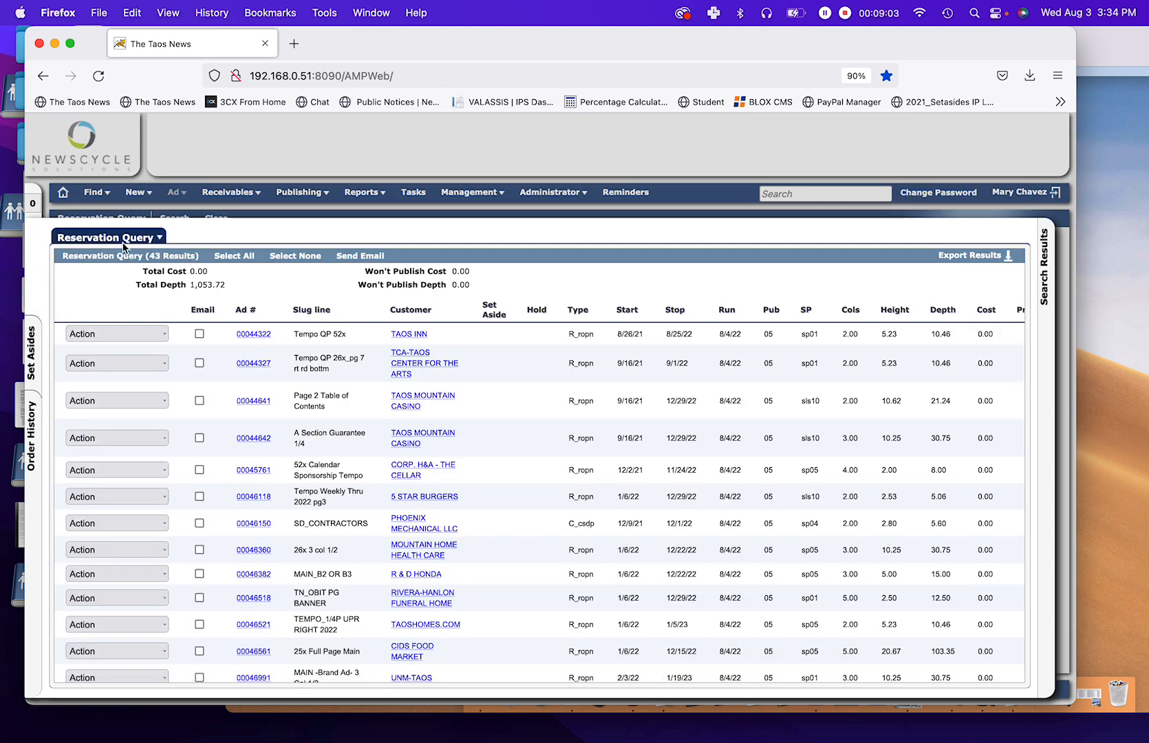
# Step: Sort the refreshed reservations by SP and look through the salesperson codes down to the last row
pyautogui.scroll(-2, 537, 499)
pyautogui.scroll(2, 537, 499)
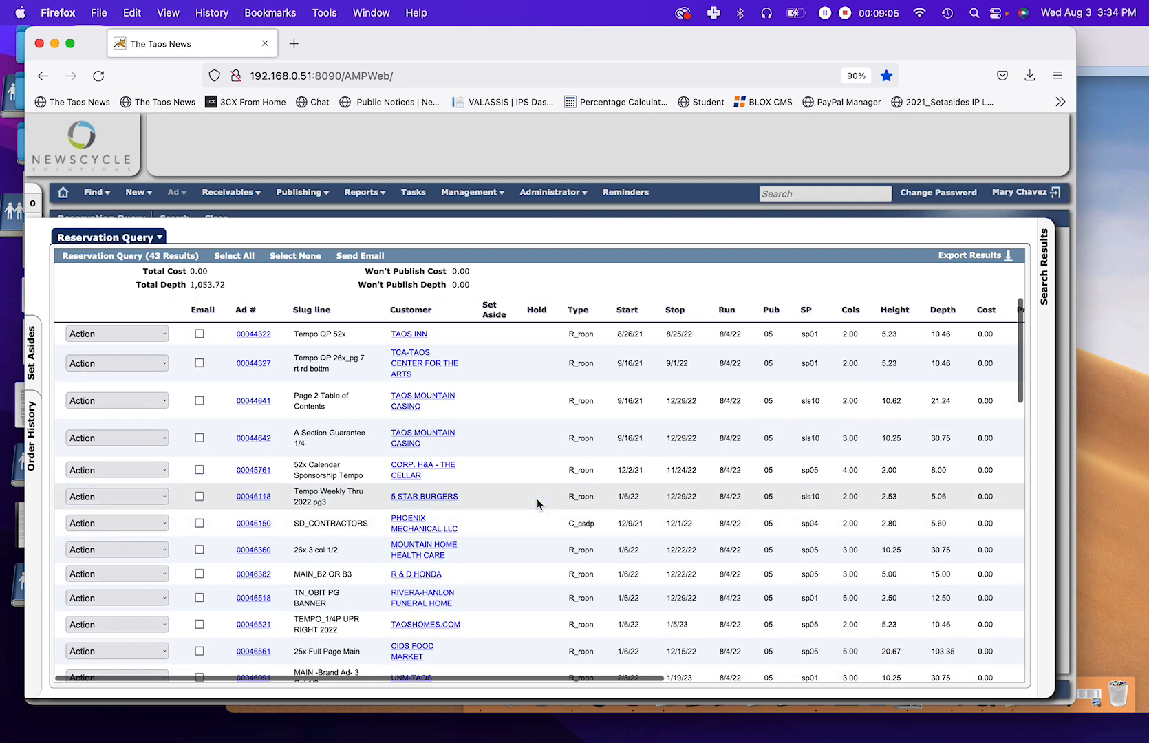
pyautogui.click(810, 314)
pyautogui.scroll(-10, 833, 474)
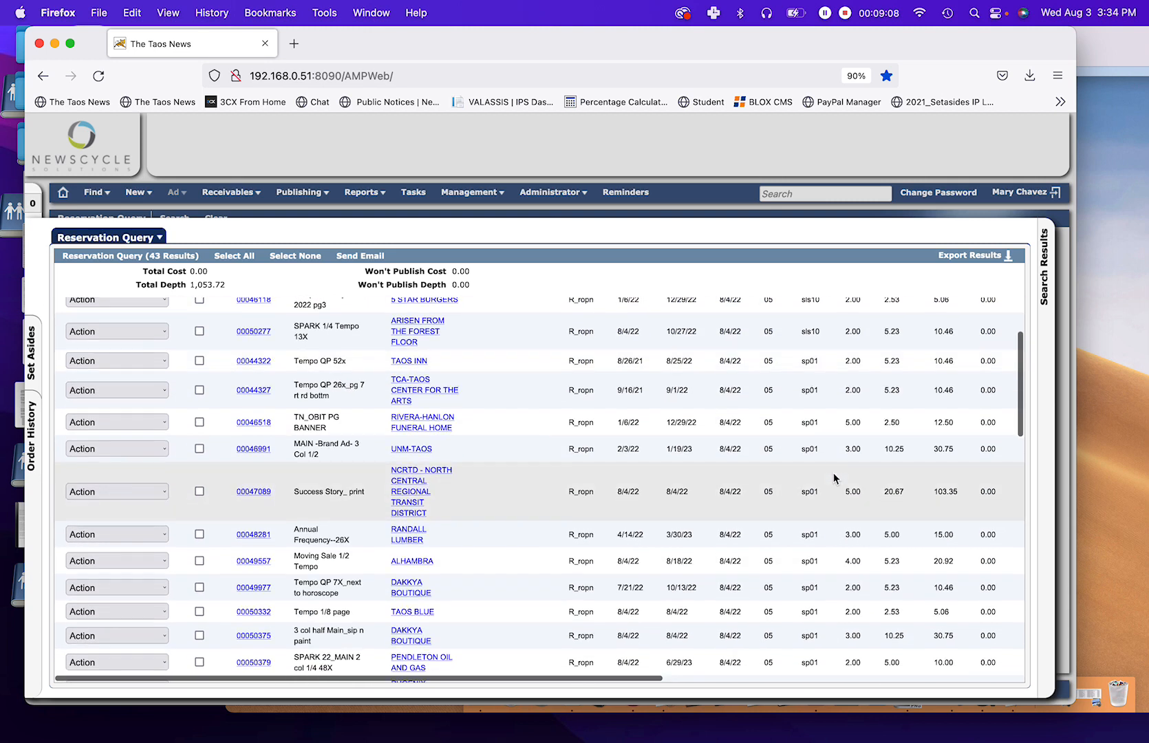
pyautogui.scroll(-5, 834, 473)
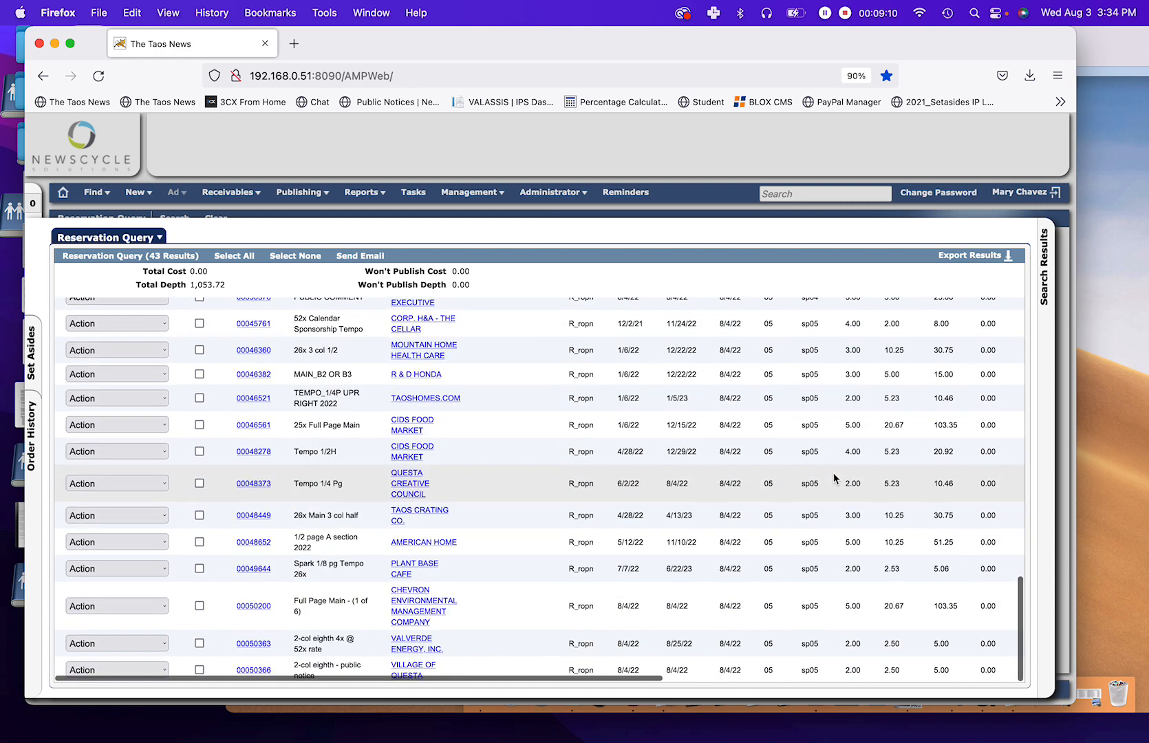
pyautogui.scroll(7, 833, 477)
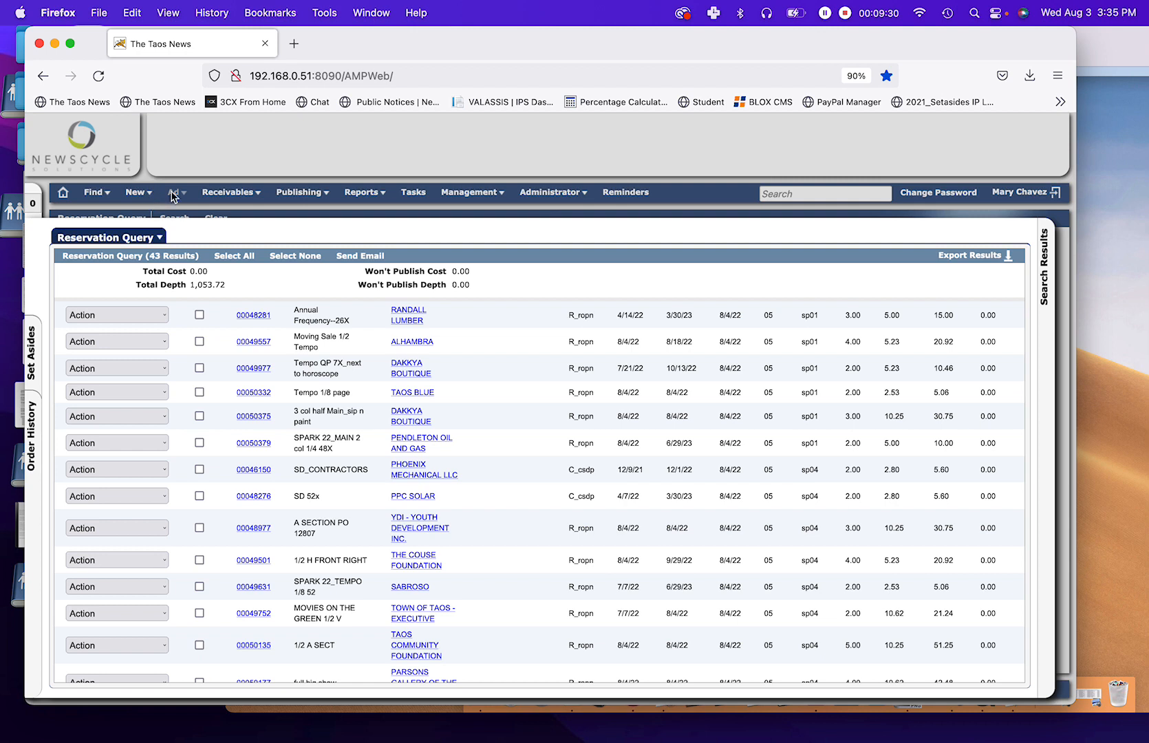
# Step: Leave the reservation results, open Proof Publish and apply the SEO Boost Export saved set
pyautogui.click(177, 164)
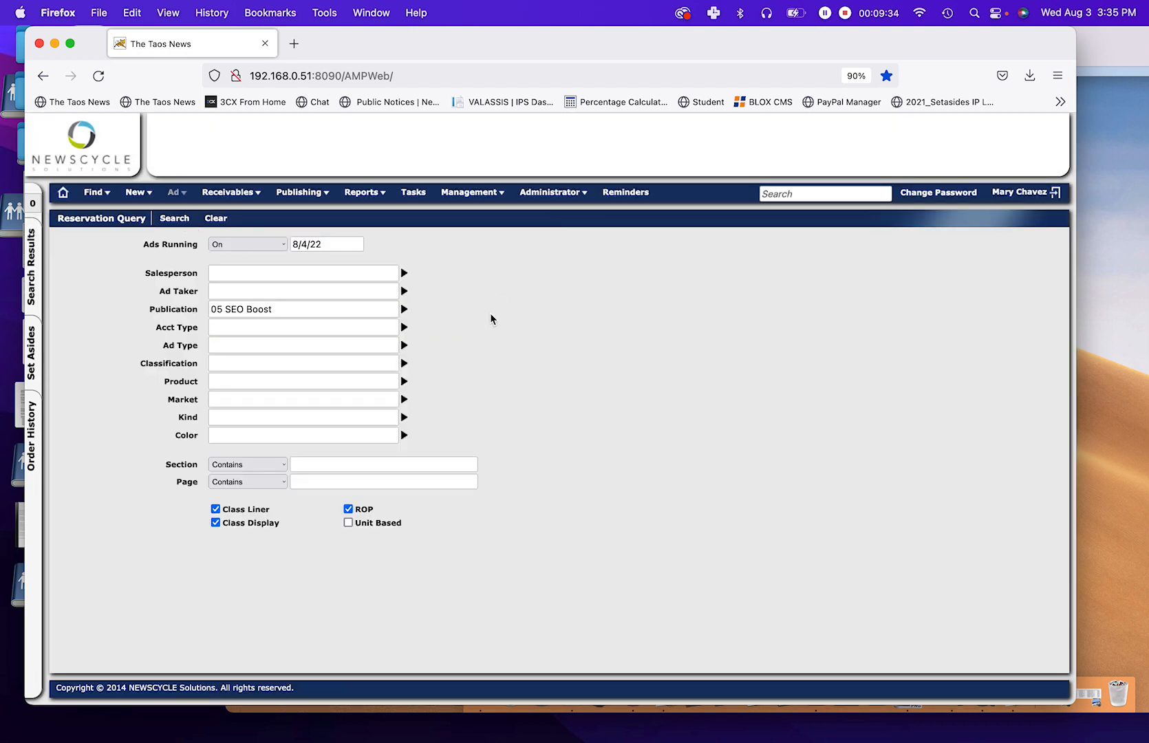
pyautogui.click(294, 193)
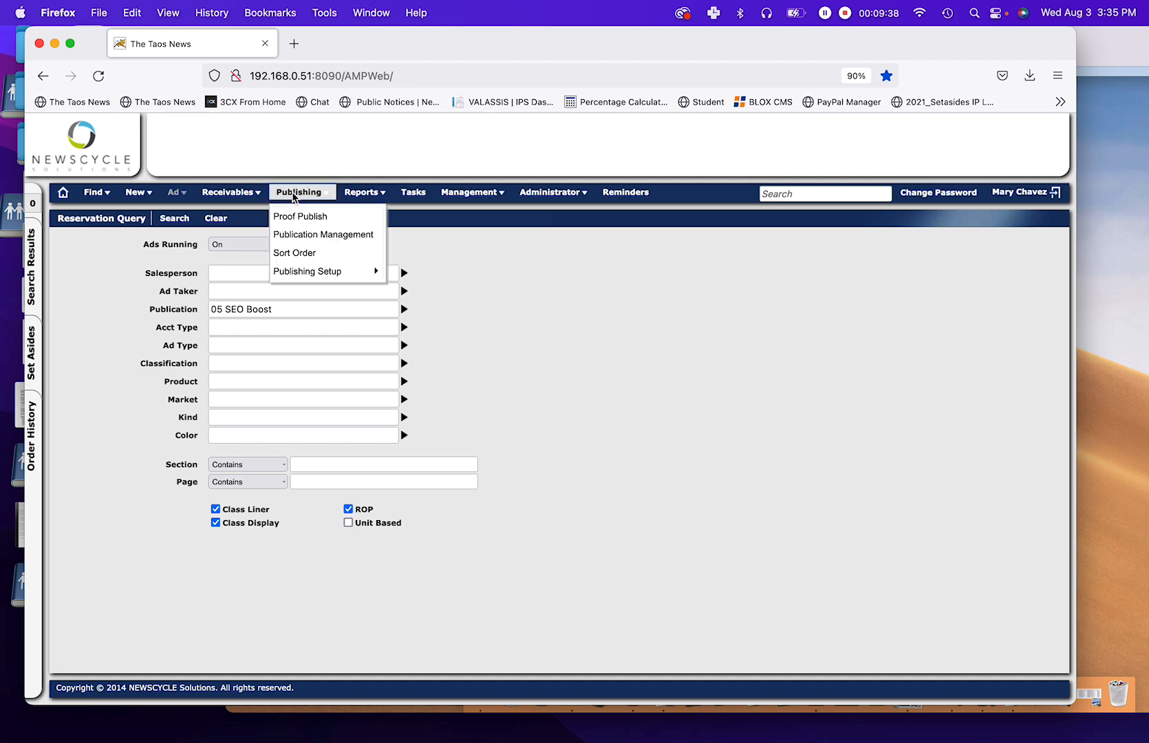
pyautogui.click(289, 216)
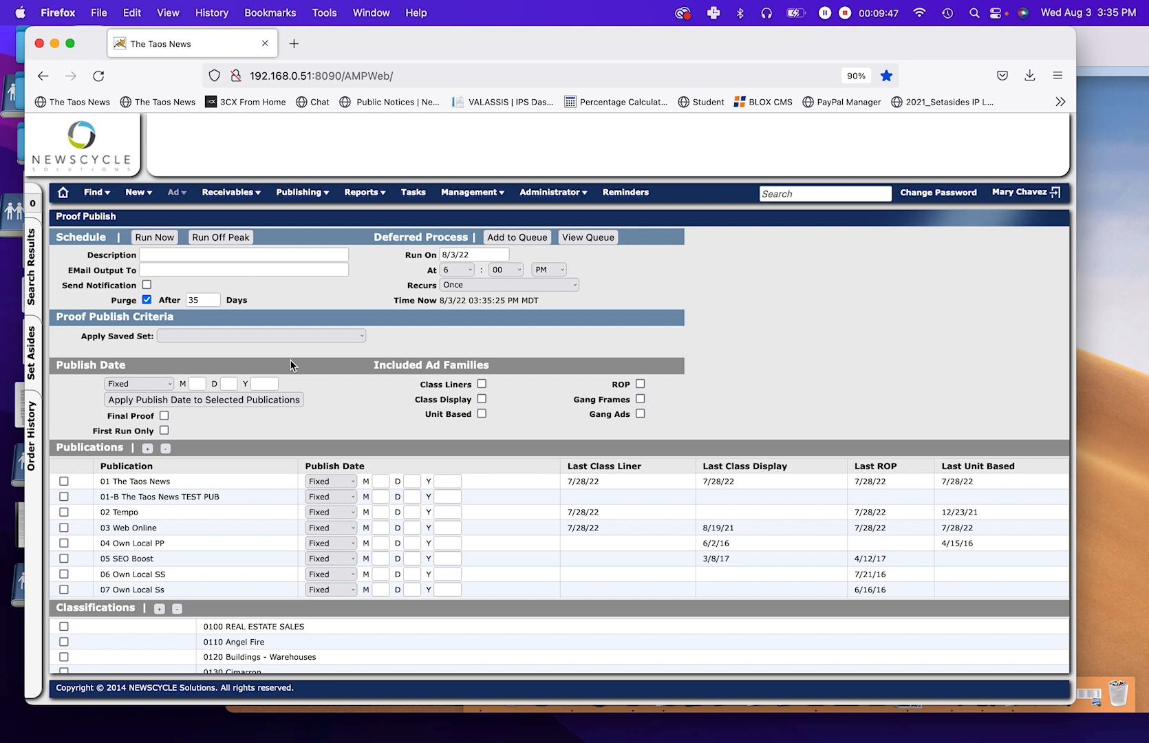
pyautogui.click(225, 335)
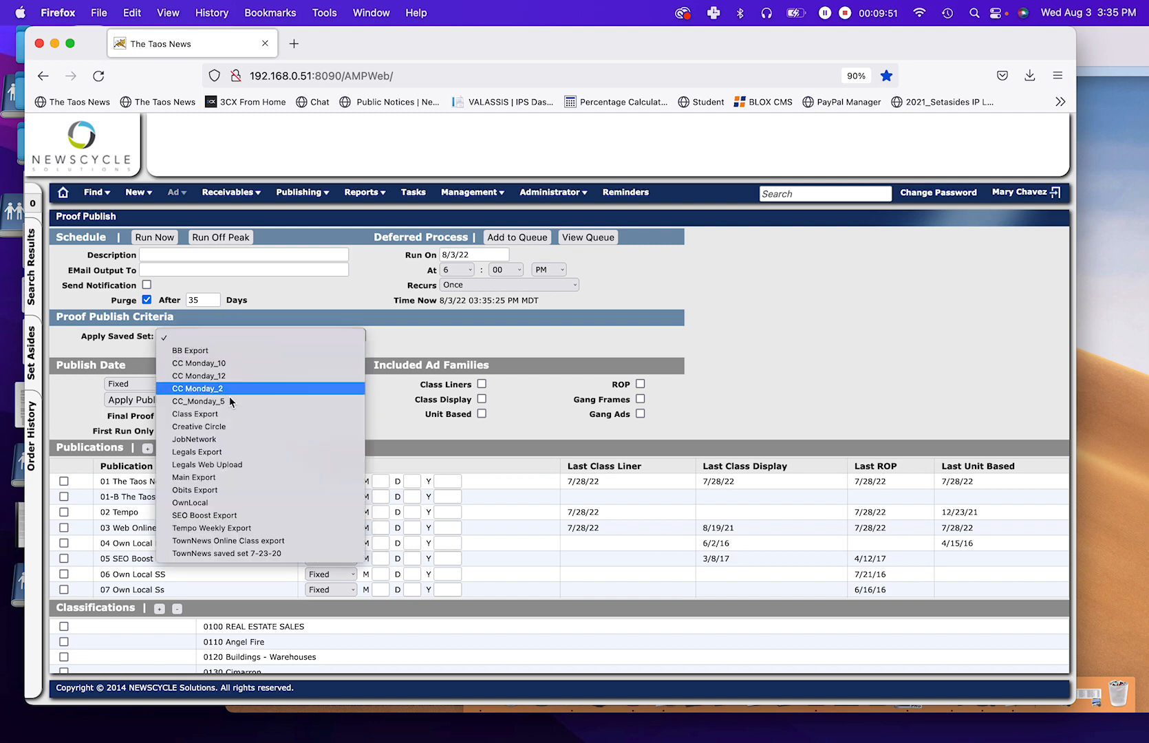
pyautogui.click(237, 516)
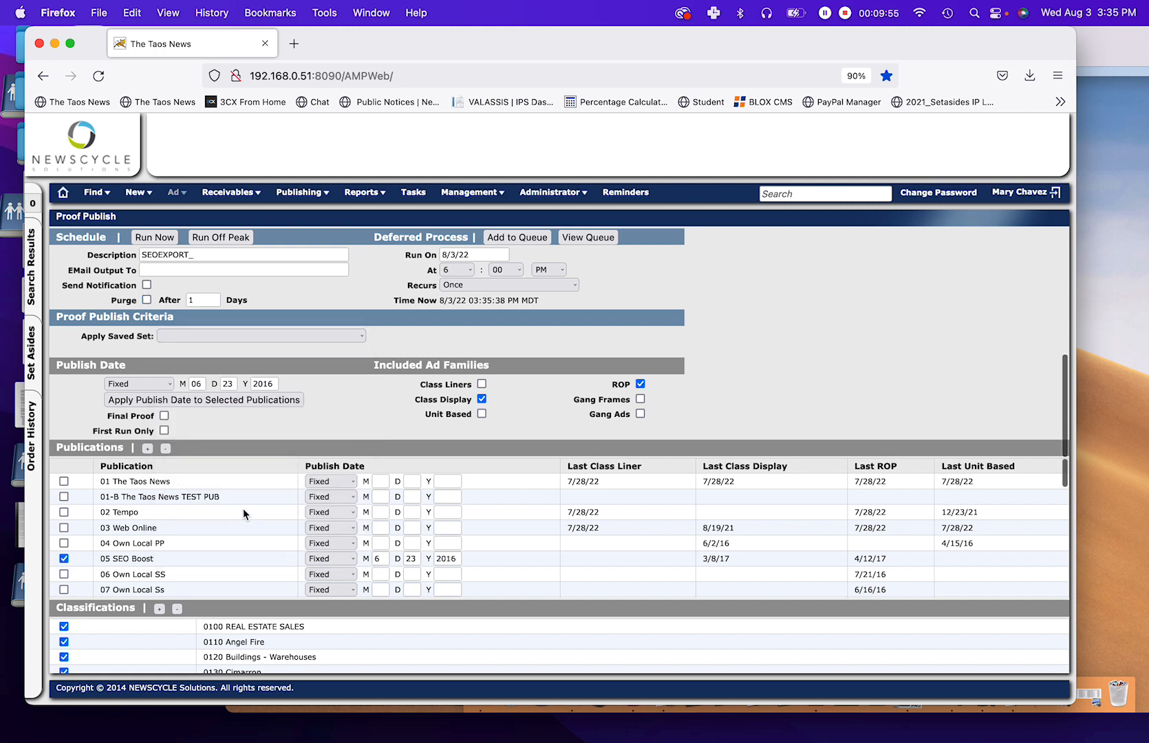
# Step: Complete the proof publish description as SEOEXPORT_220804
pyautogui.click(203, 255)
pyautogui.write('22')
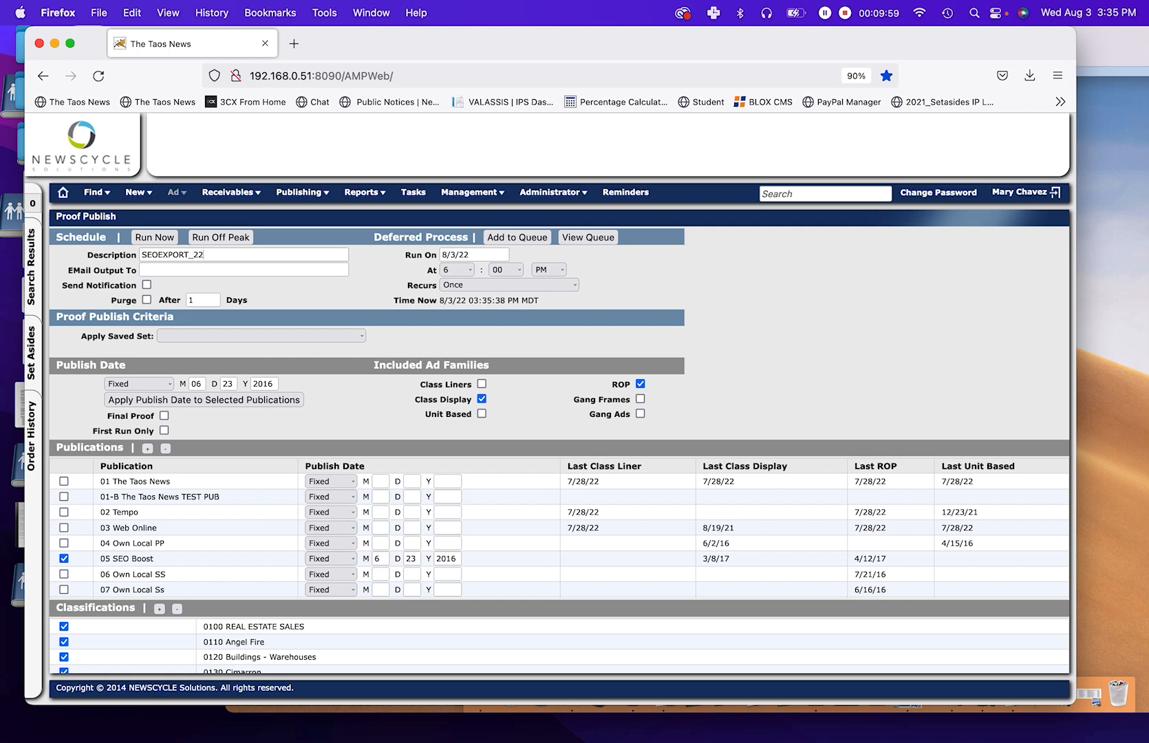
pyautogui.write('0804')
# Step: Set the fixed publish date to 08/04/2022 and apply it to the selected SEO Boost publication
pyautogui.doubleClick(196, 383)
pyautogui.write('08')
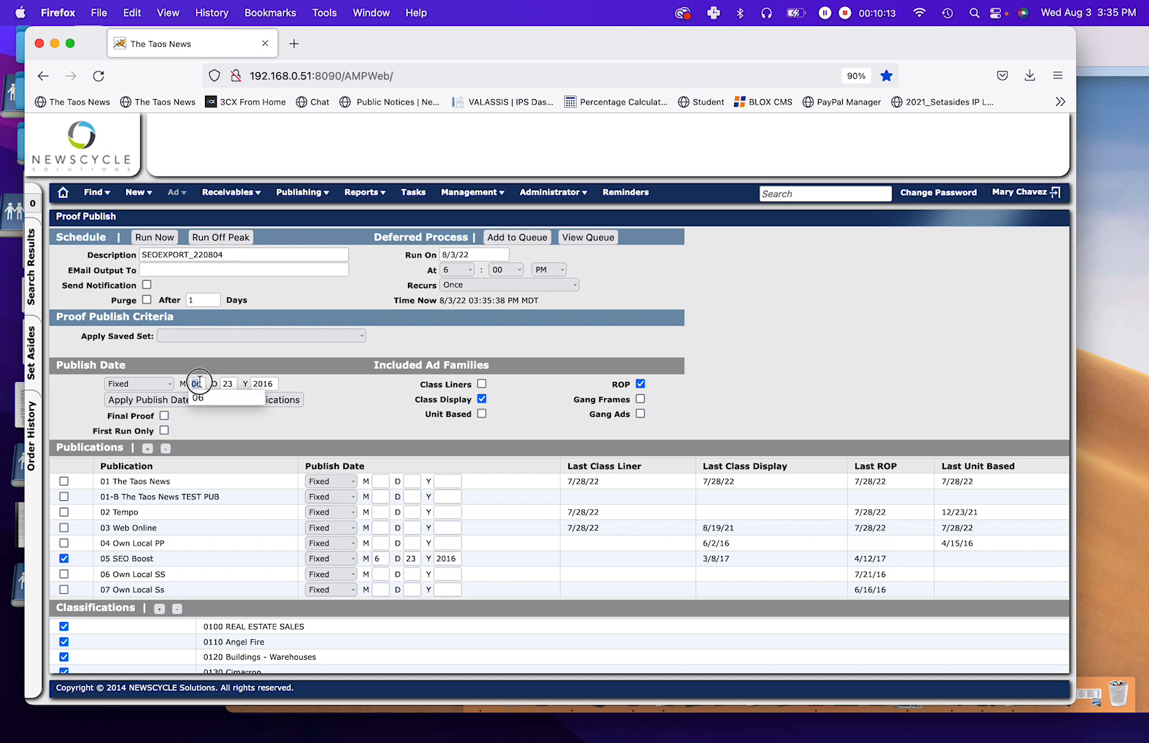
pyautogui.press('Tab')
pyautogui.write('04')
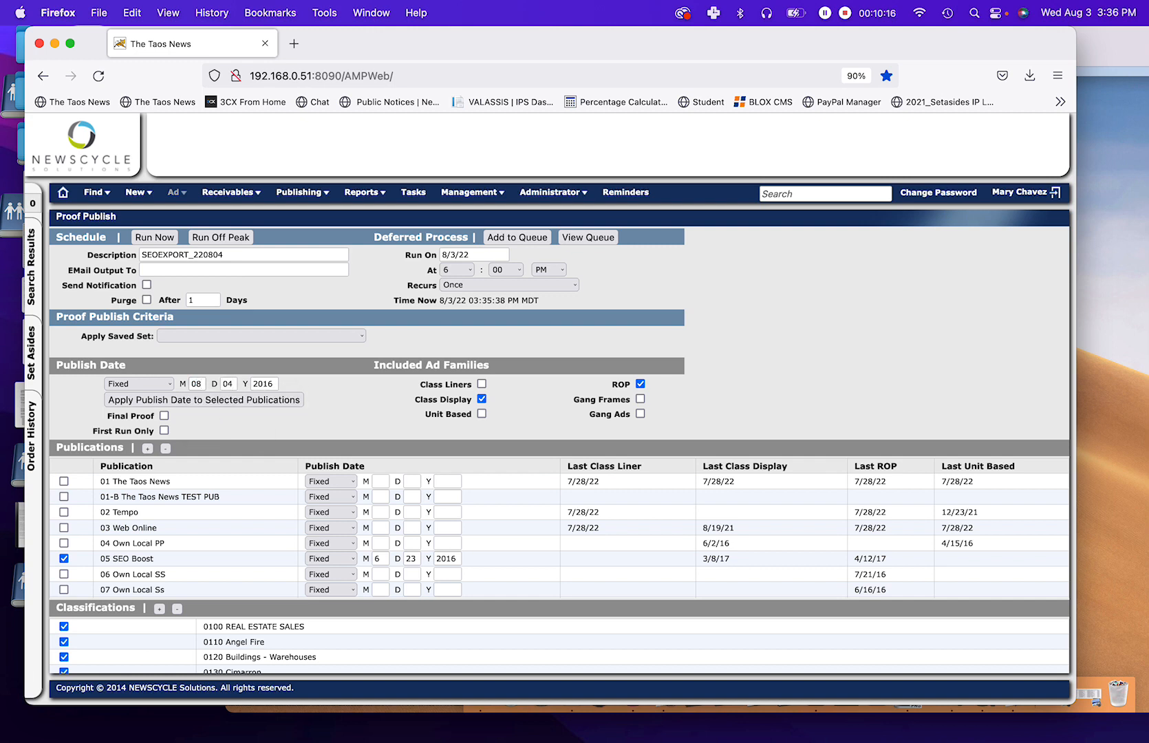
pyautogui.press('Tab')
pyautogui.write('2022')
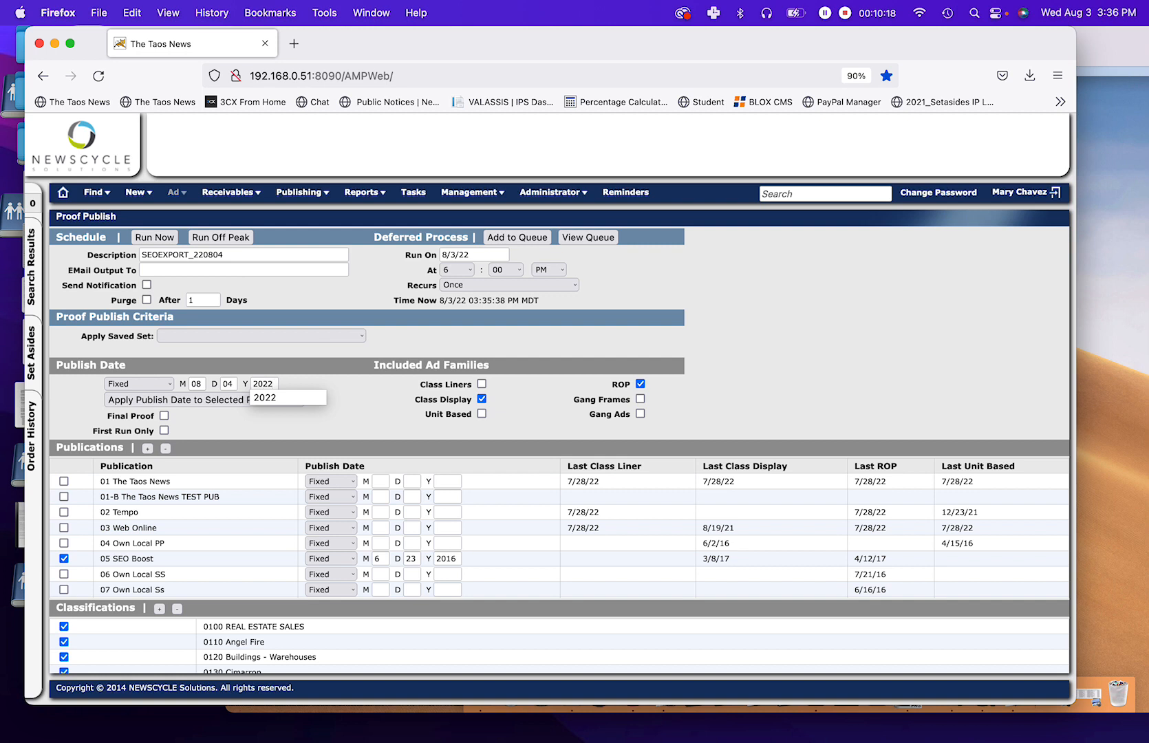
pyautogui.click(304, 417)
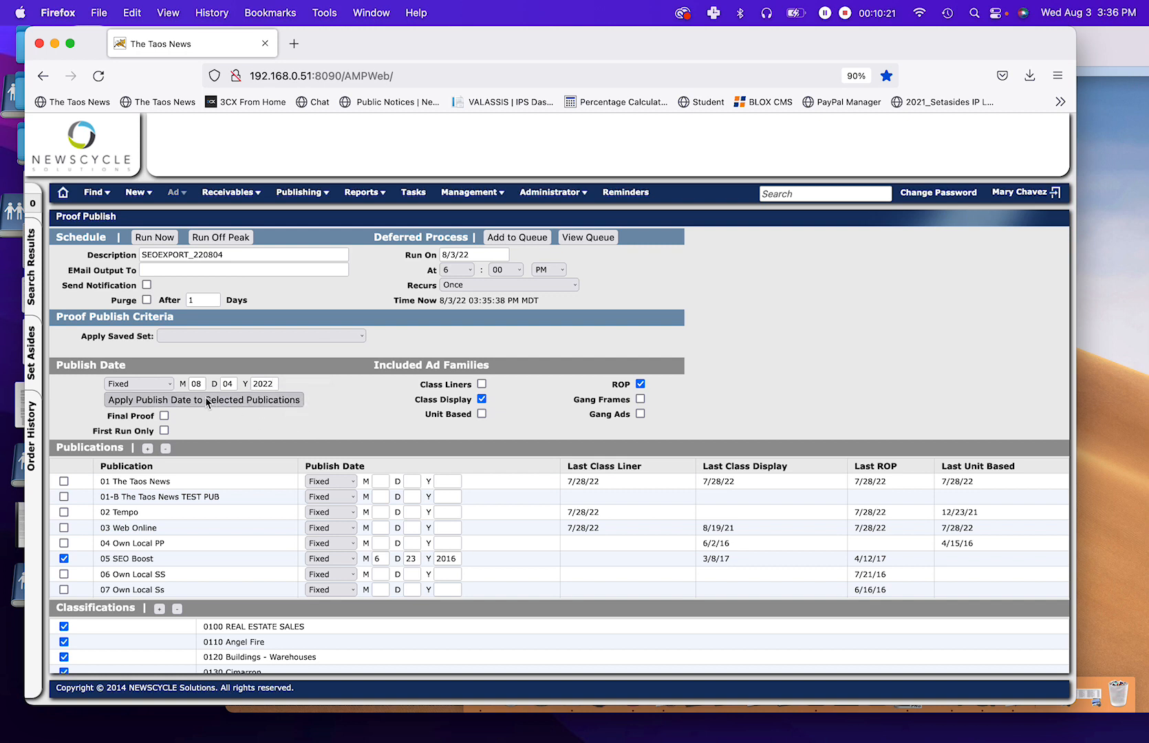
pyautogui.click(206, 401)
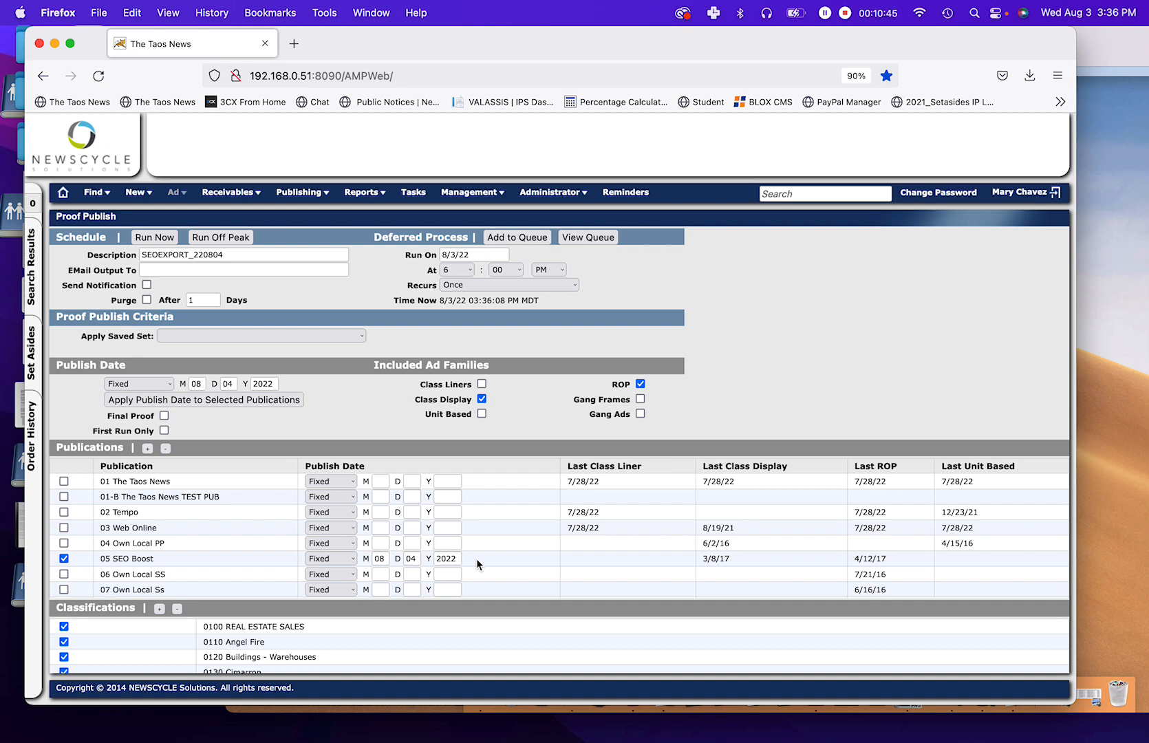
# Step: Run the proof publish immediately and open the list of archived tasks
pyautogui.click(158, 237)
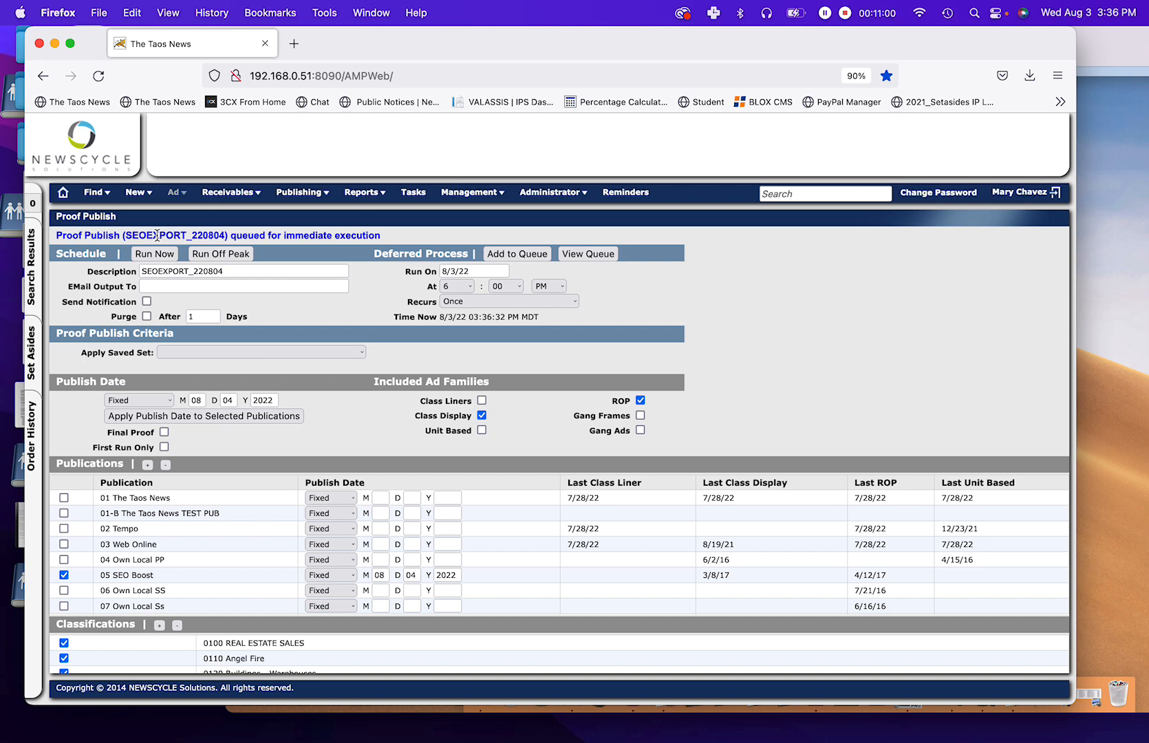
pyautogui.click(419, 194)
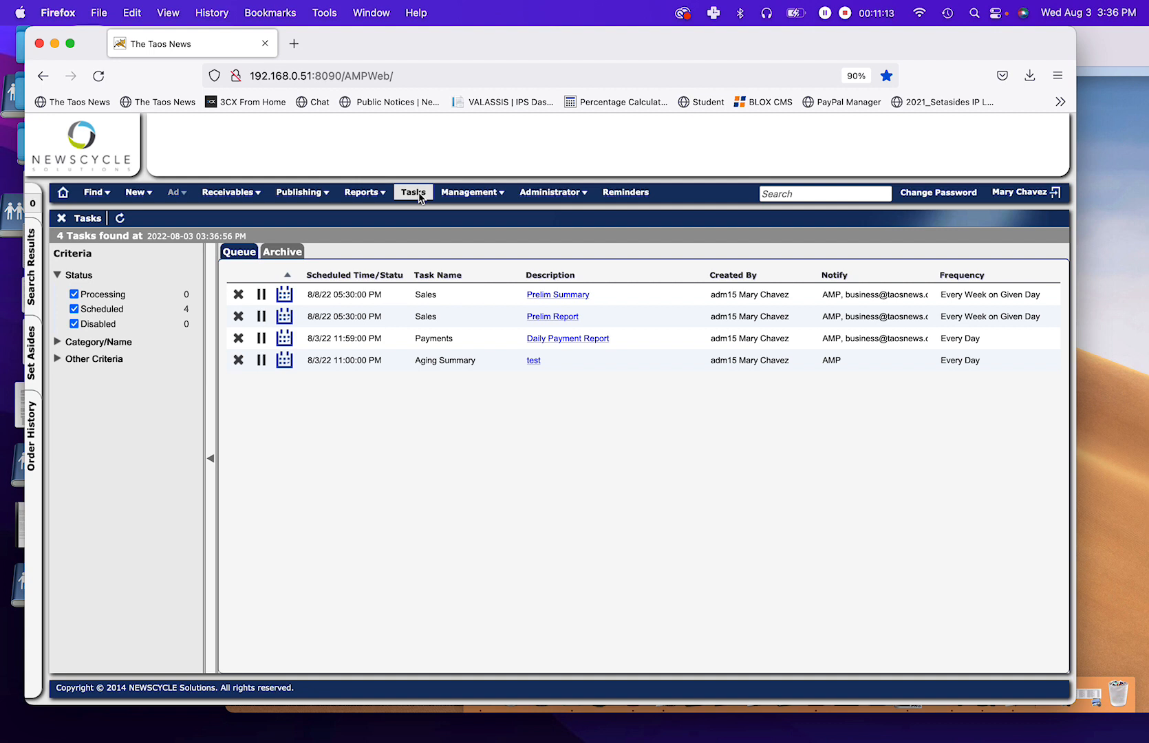
pyautogui.click(283, 253)
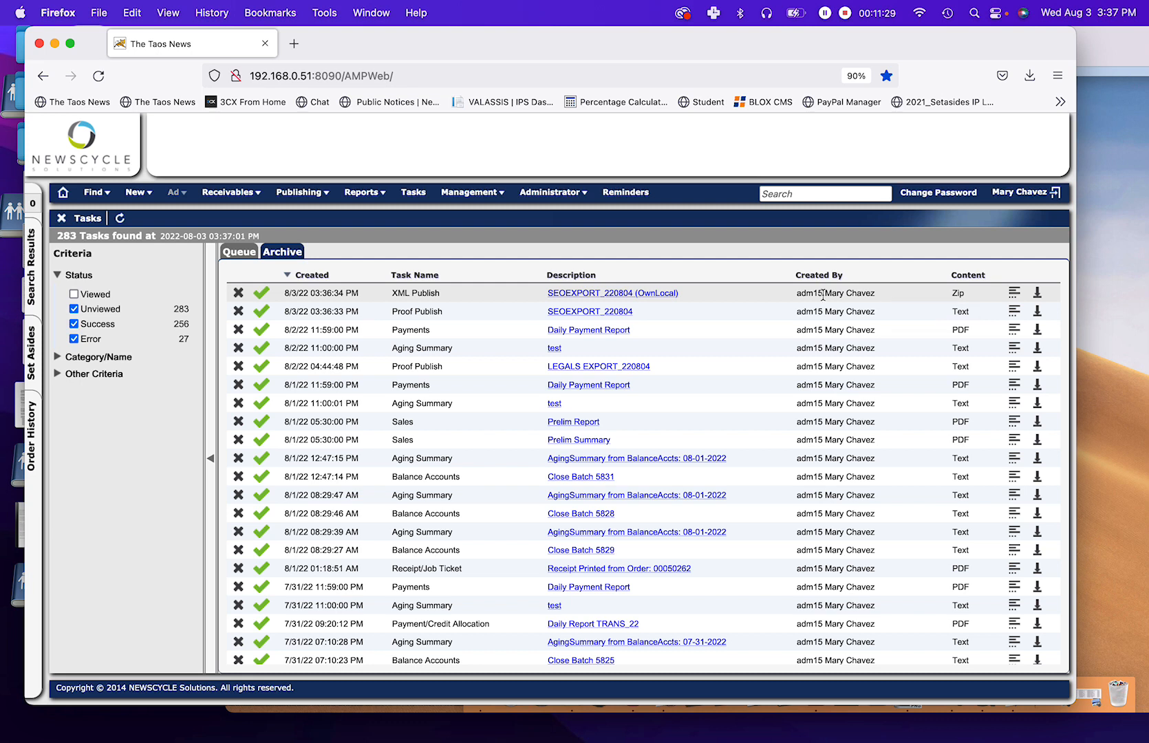
# Step: Download the zip of the SEOEXPORT_220804 (OwnLocal) XML Publish task and extract it in Downloads
pyautogui.click(1038, 295)
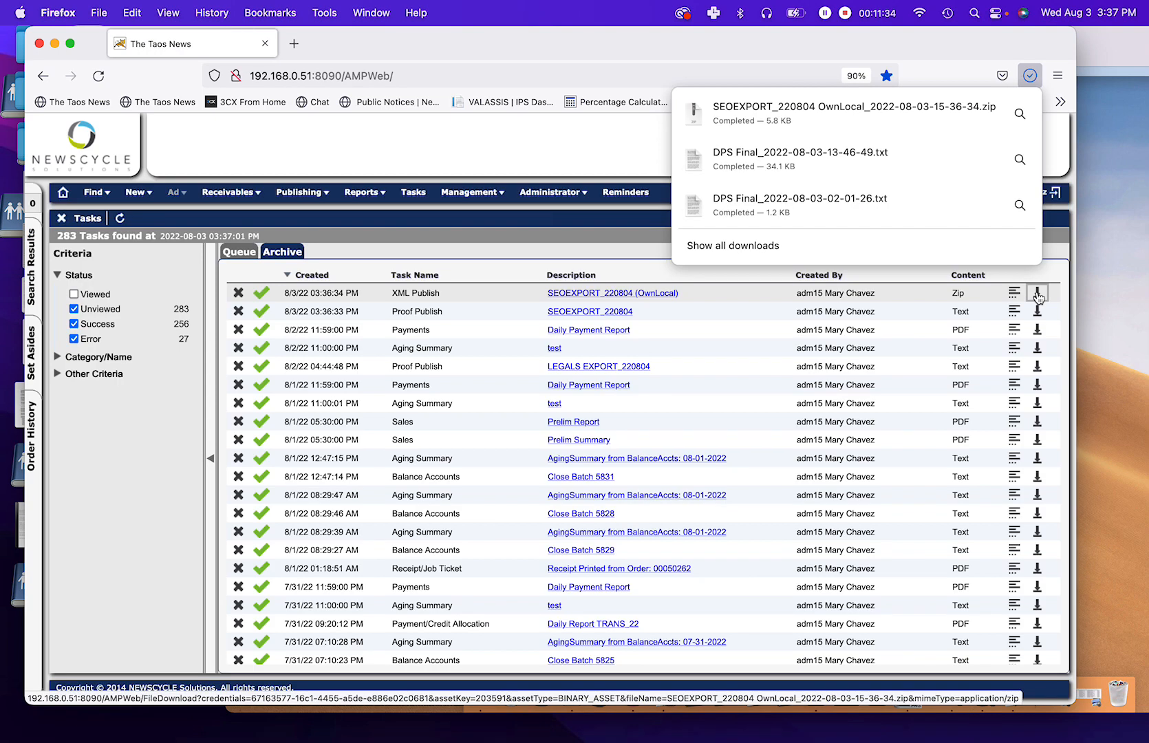
pyautogui.click(858, 117)
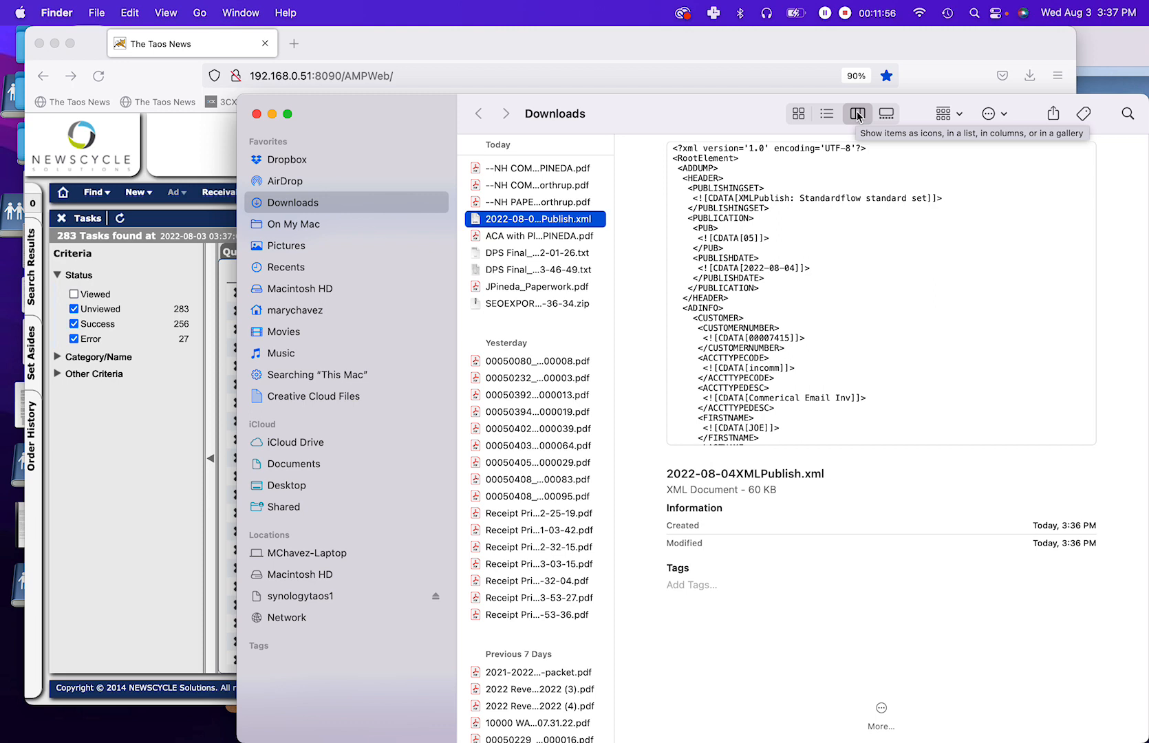
pyautogui.moveTo(389, 102); pyautogui.dragTo(305, 32)
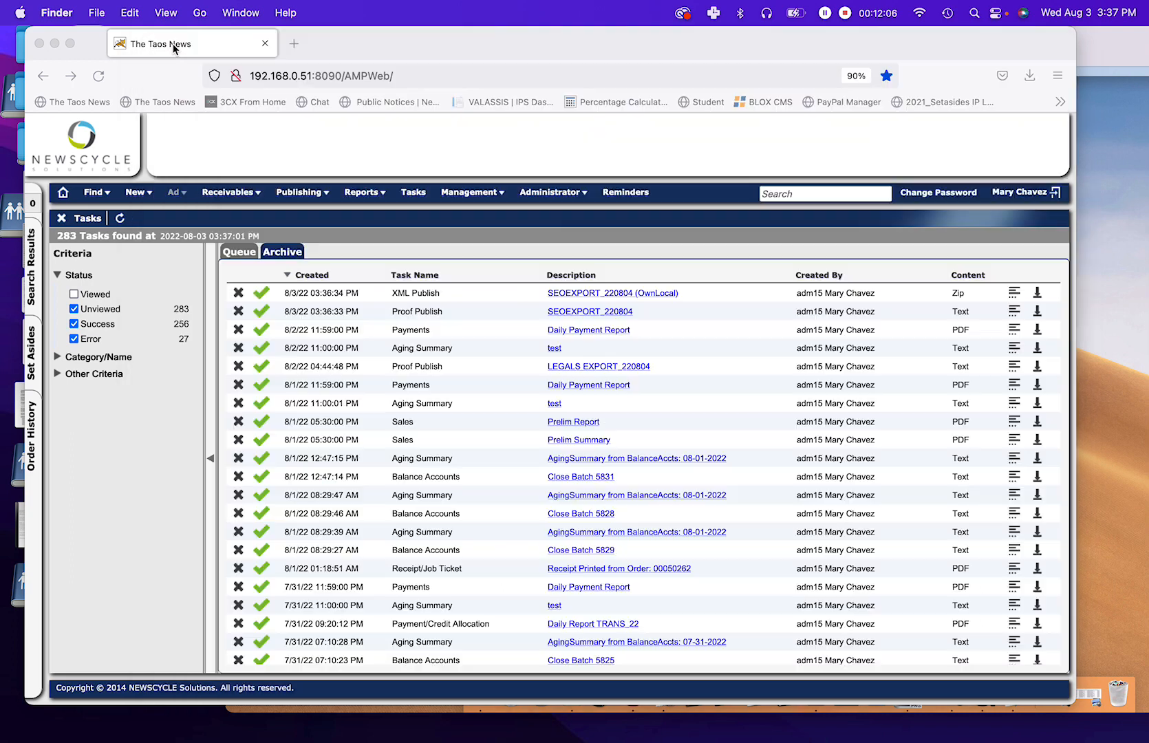
# Step: Return to the archived tasks in Firefox, download the SEOEXPORT_220804 (OwnLocal) zip again and extract the new copy from Finder's Downloads folder
pyautogui.click(173, 46)
pyautogui.click(1039, 295)
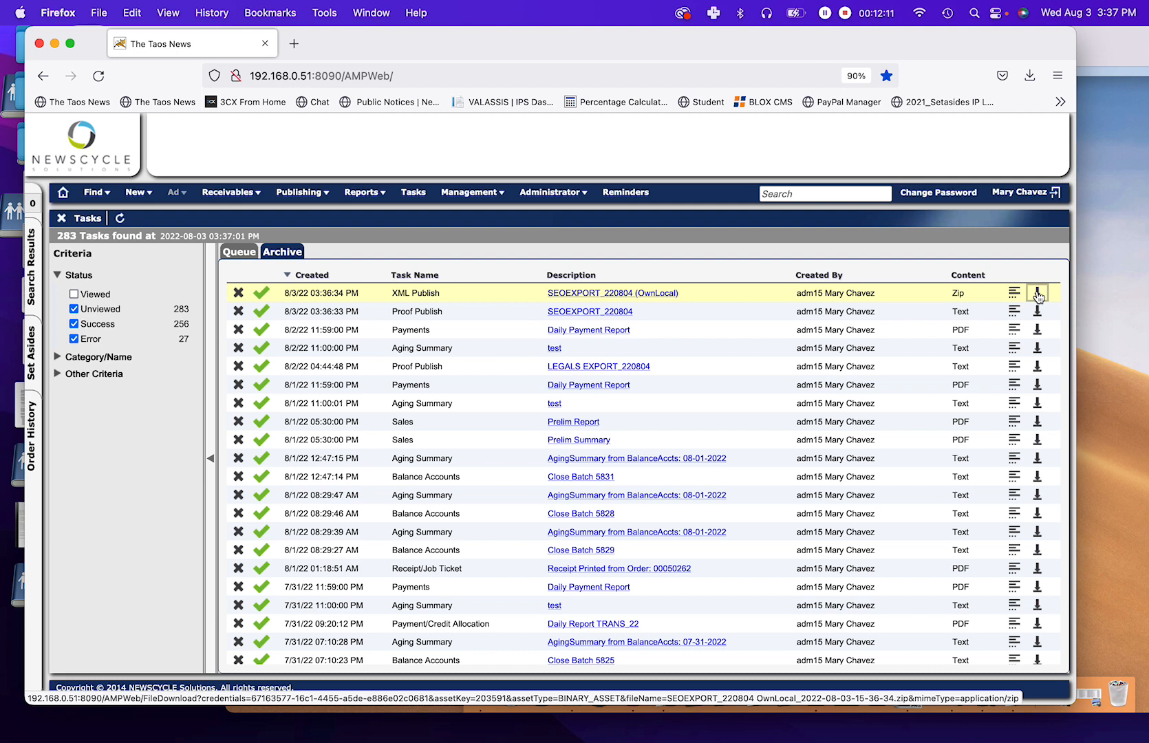
pyautogui.click(1037, 295)
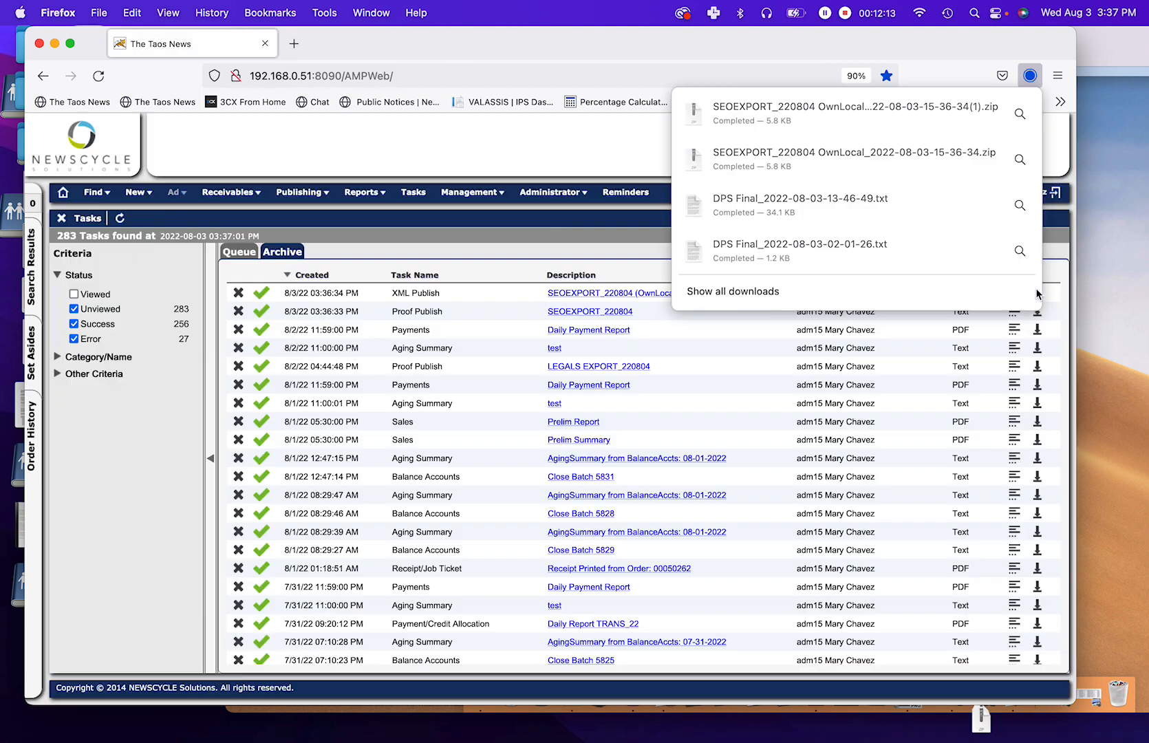
pyautogui.click(1021, 115)
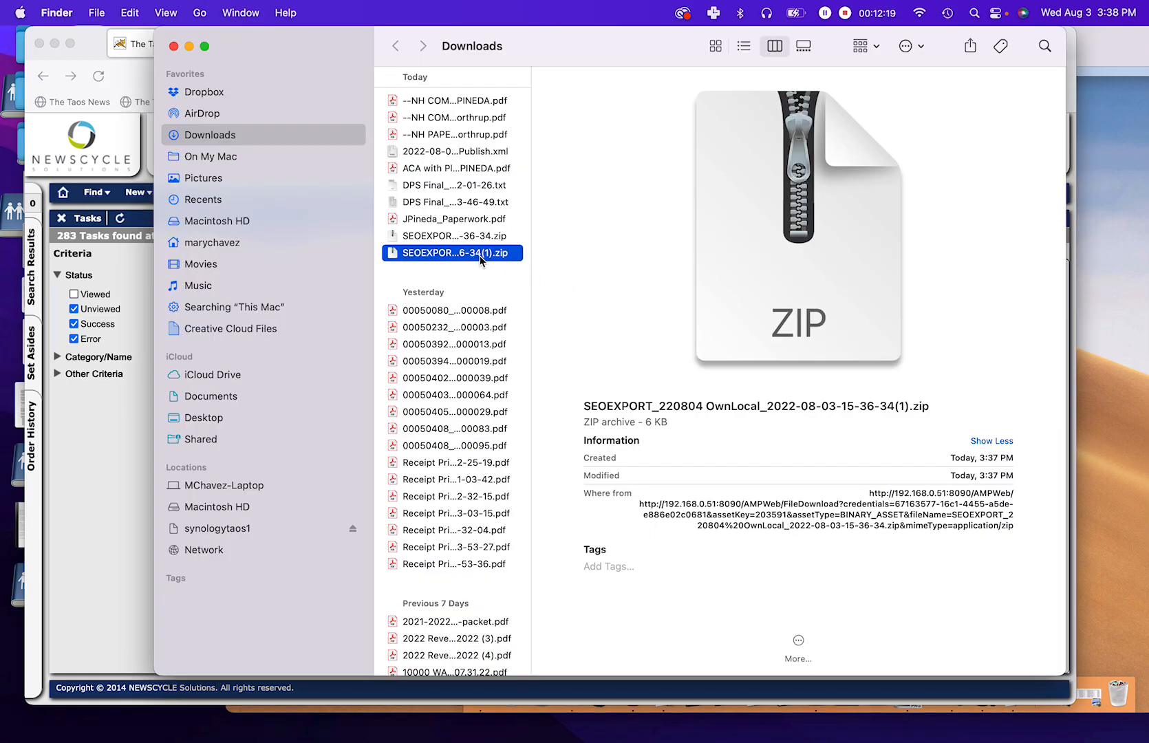
pyautogui.doubleClick(391, 254)
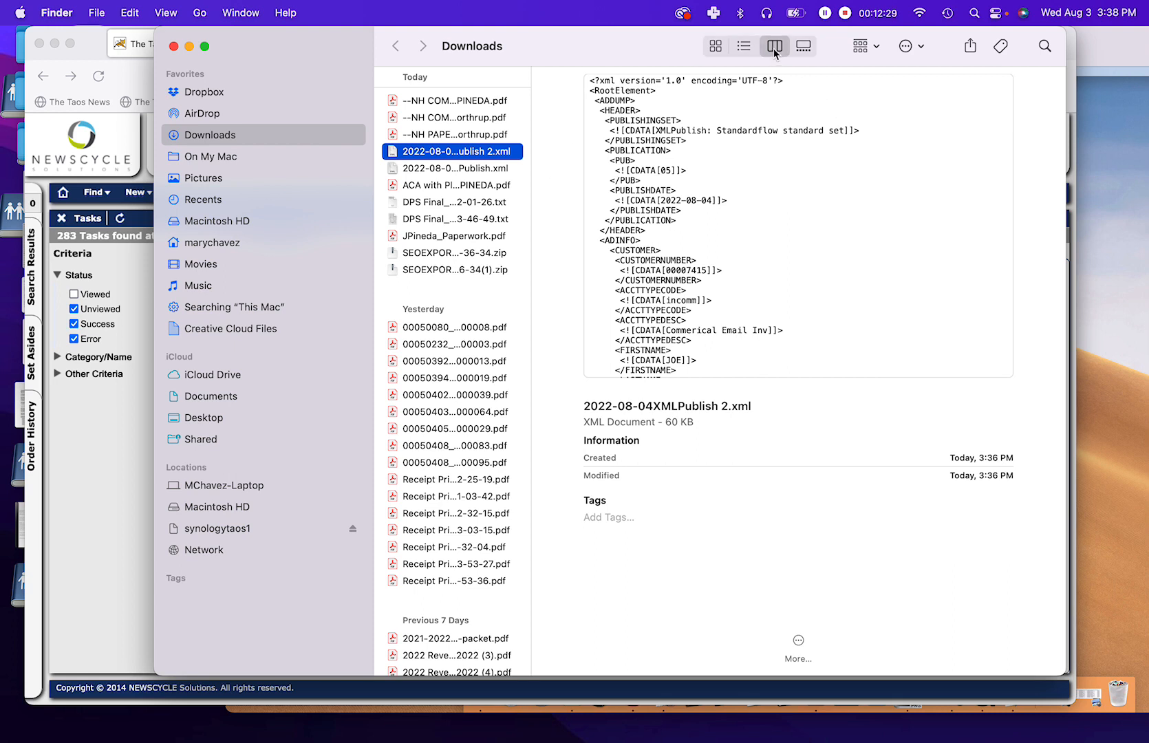
# Step: Show Downloads as a list and copy the file 2022-08-04XMLPublish.xml
pyautogui.click(744, 45)
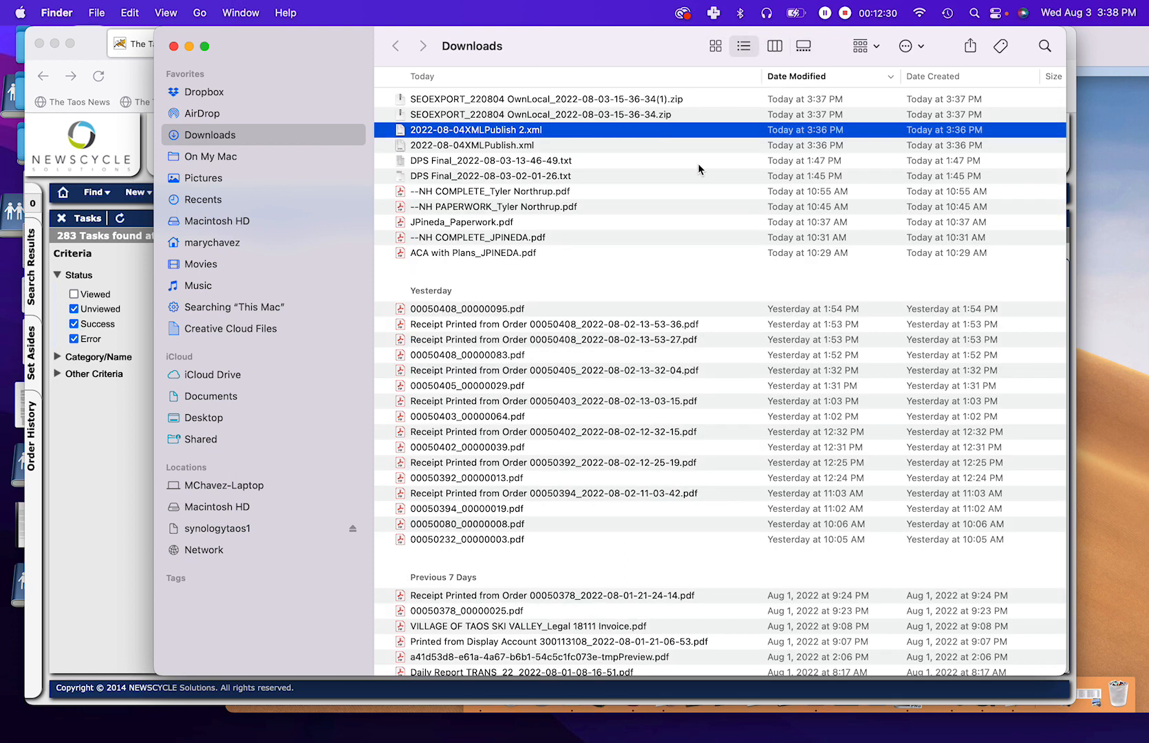
pyautogui.rightClick(469, 146)
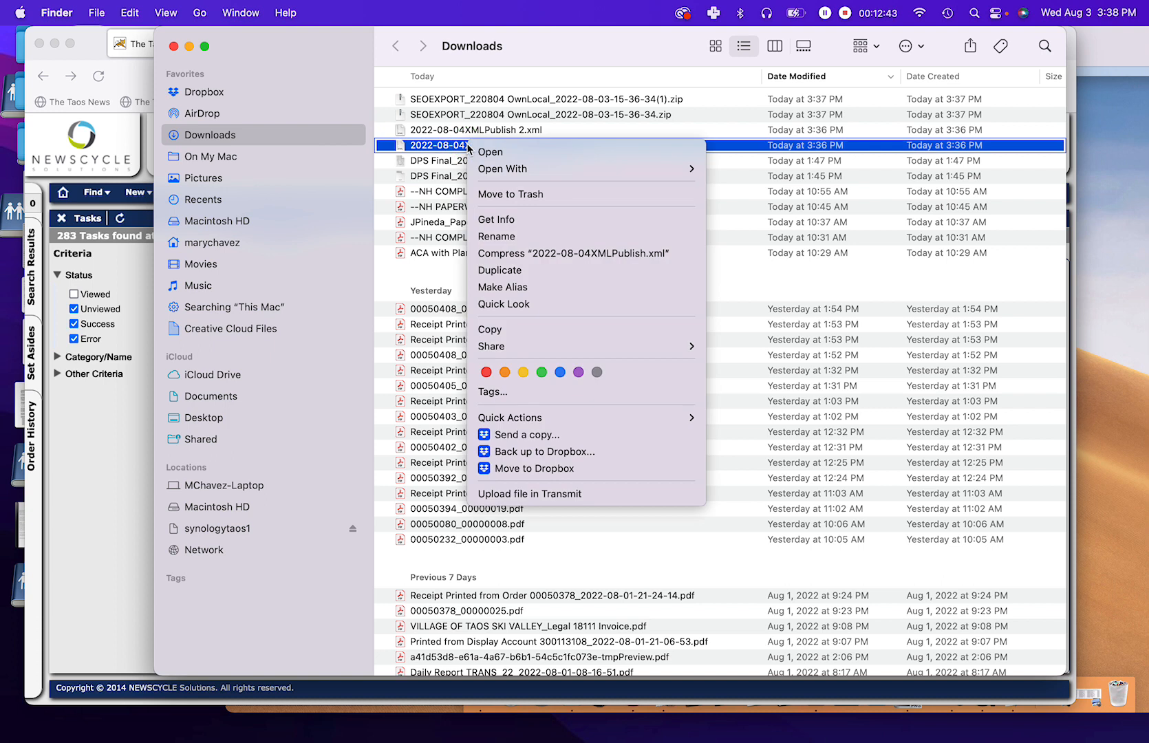
pyautogui.click(520, 332)
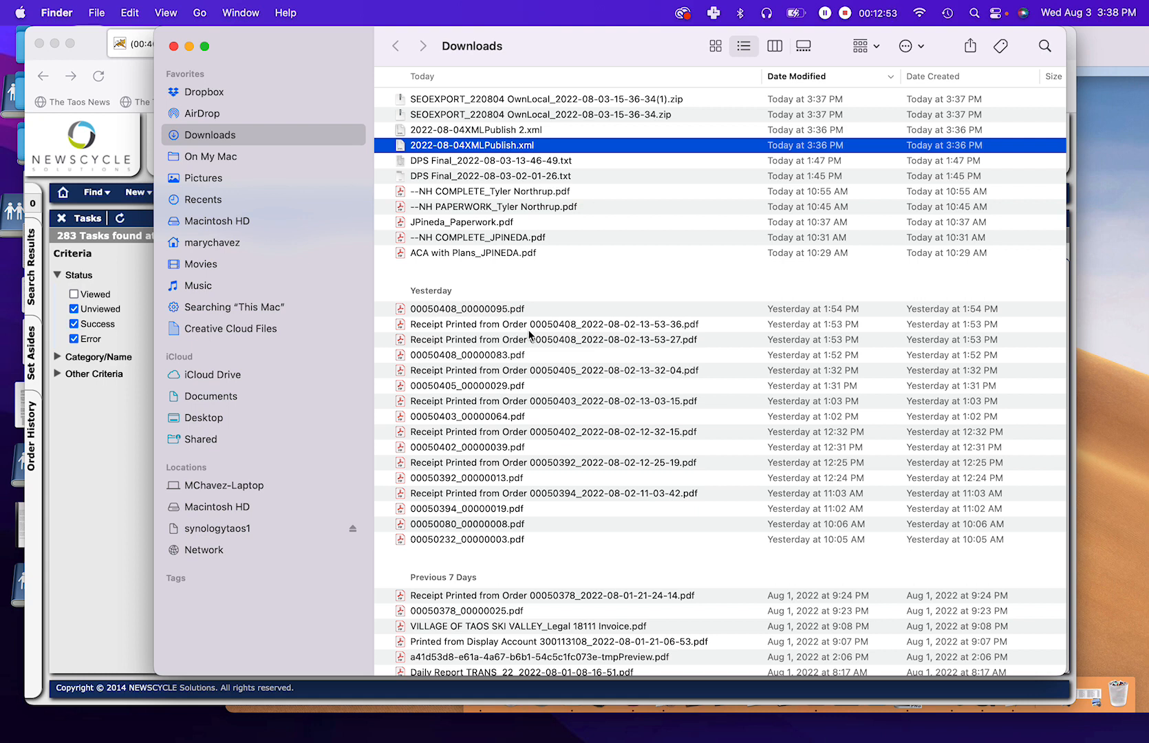
# Step: Open the OwnLocal folder inside Production > PDF on the synologytaos1 server, using column view
pyautogui.click(226, 529)
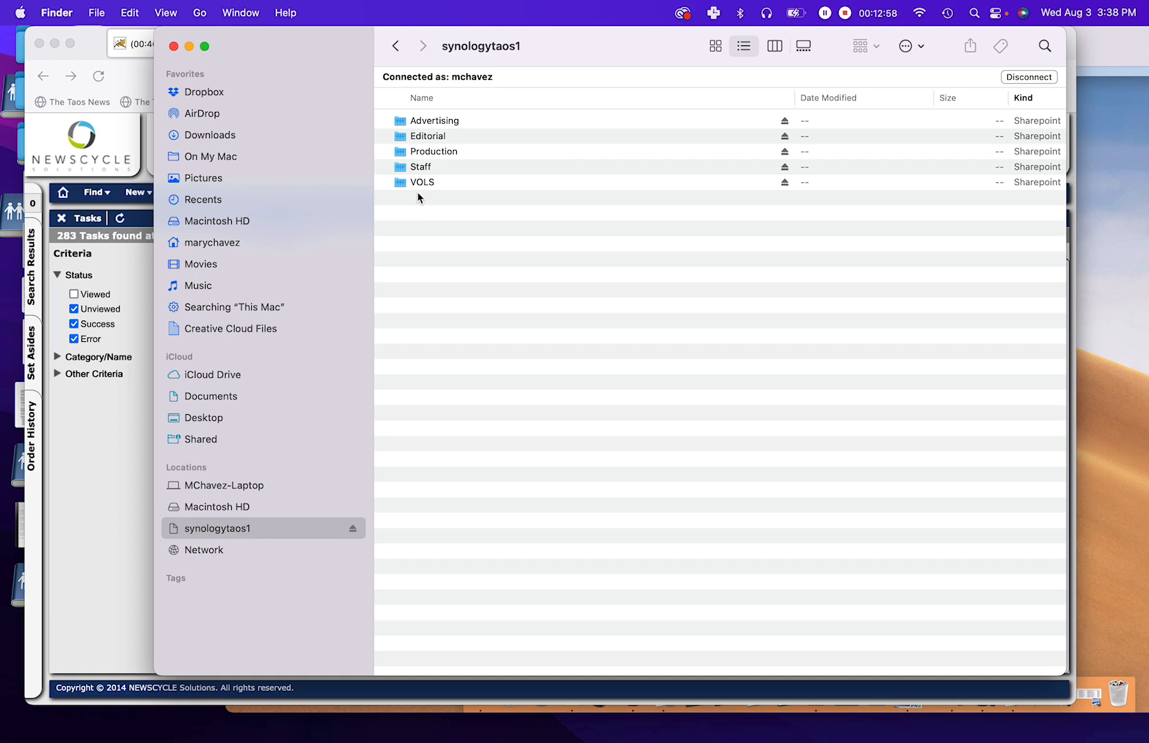
pyautogui.click(431, 157)
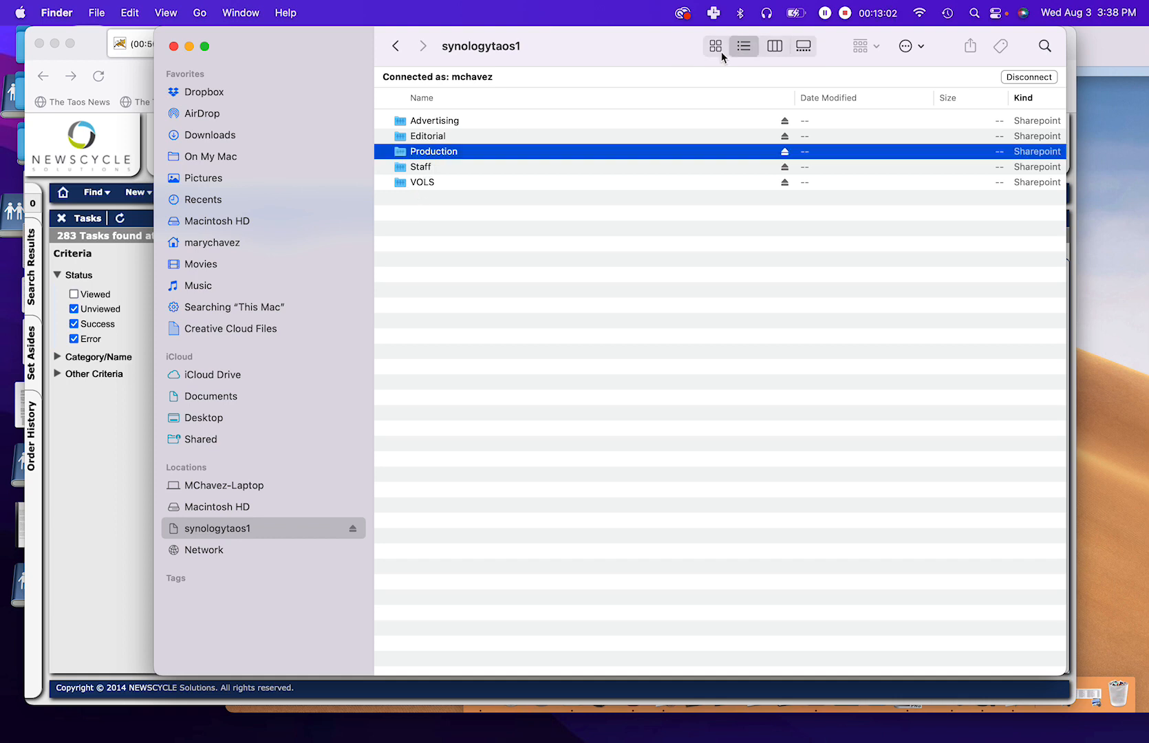
pyautogui.click(781, 50)
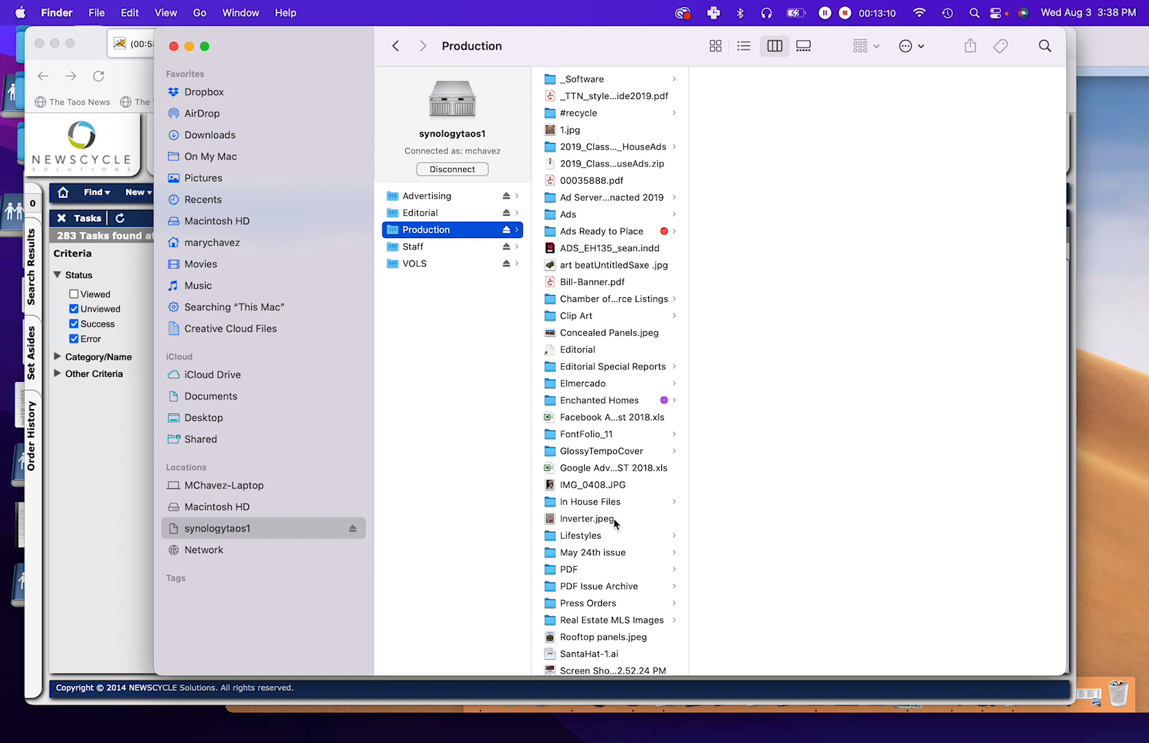
pyautogui.scroll(-1, 617, 526)
pyautogui.click(579, 556)
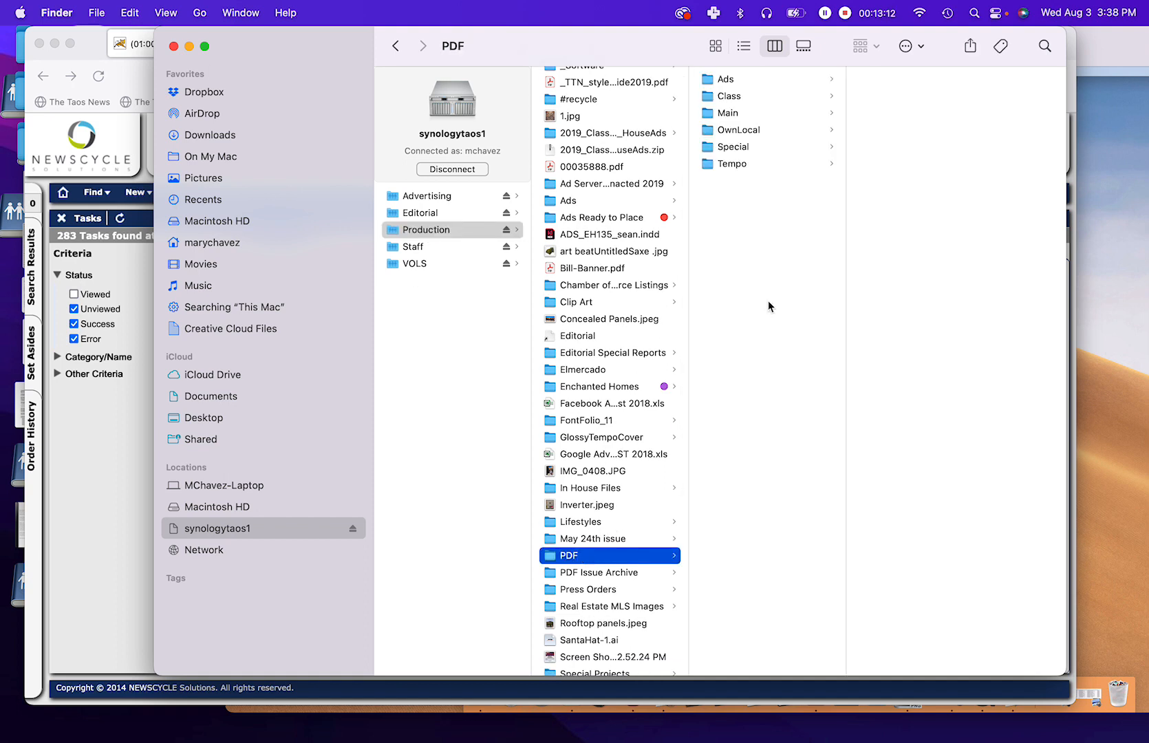
pyautogui.click(739, 131)
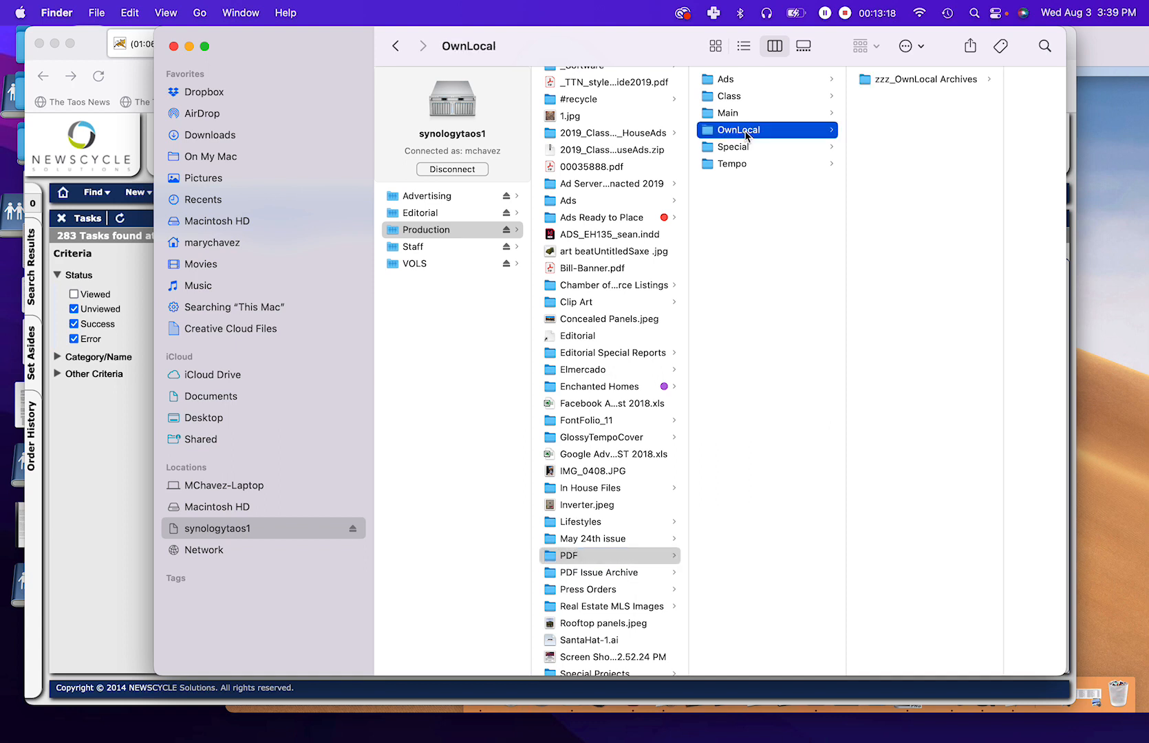
# Step: Create a folder in OwnLocal and name it Ownlocal_220804, checking the naming pattern in zzz_OwnLocal Archives
pyautogui.rightClick(902, 135)
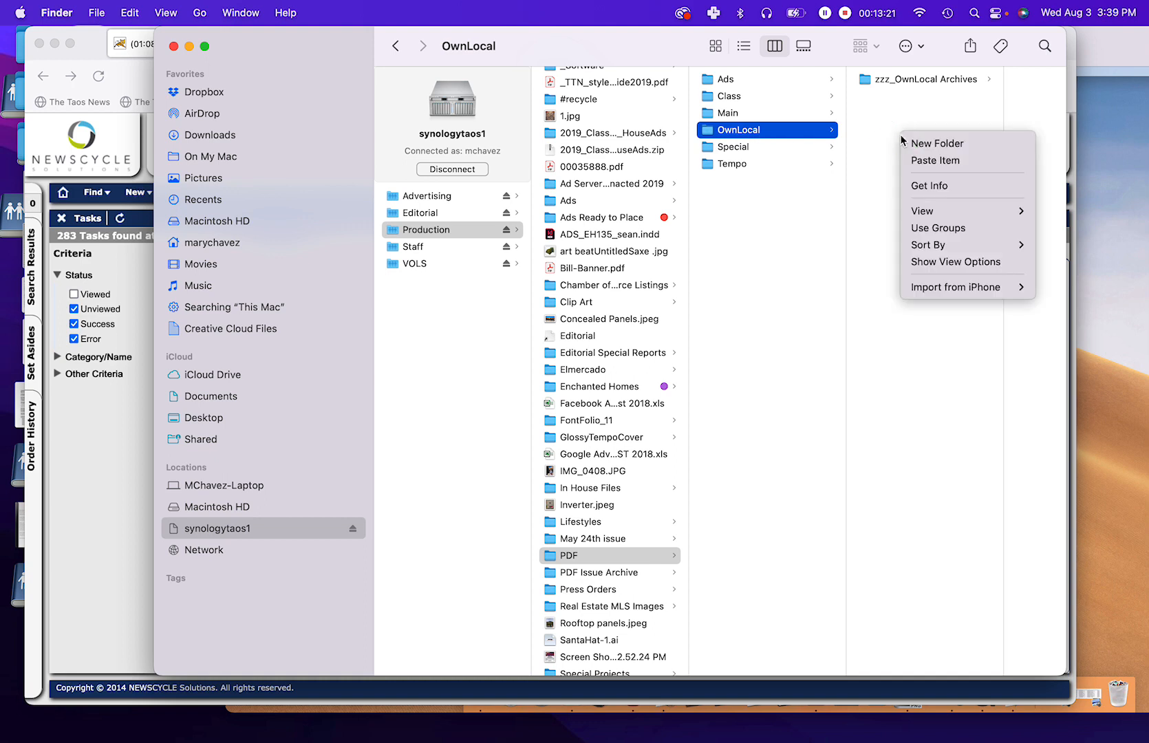
pyautogui.click(908, 143)
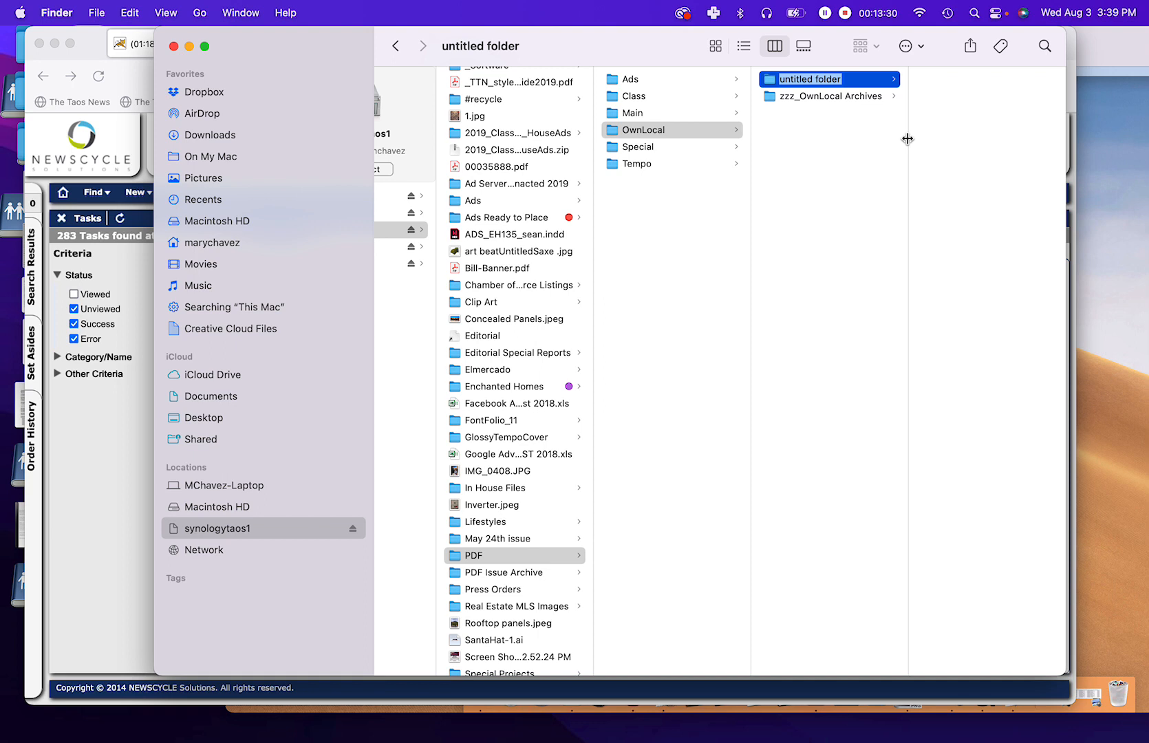
pyautogui.click(863, 100)
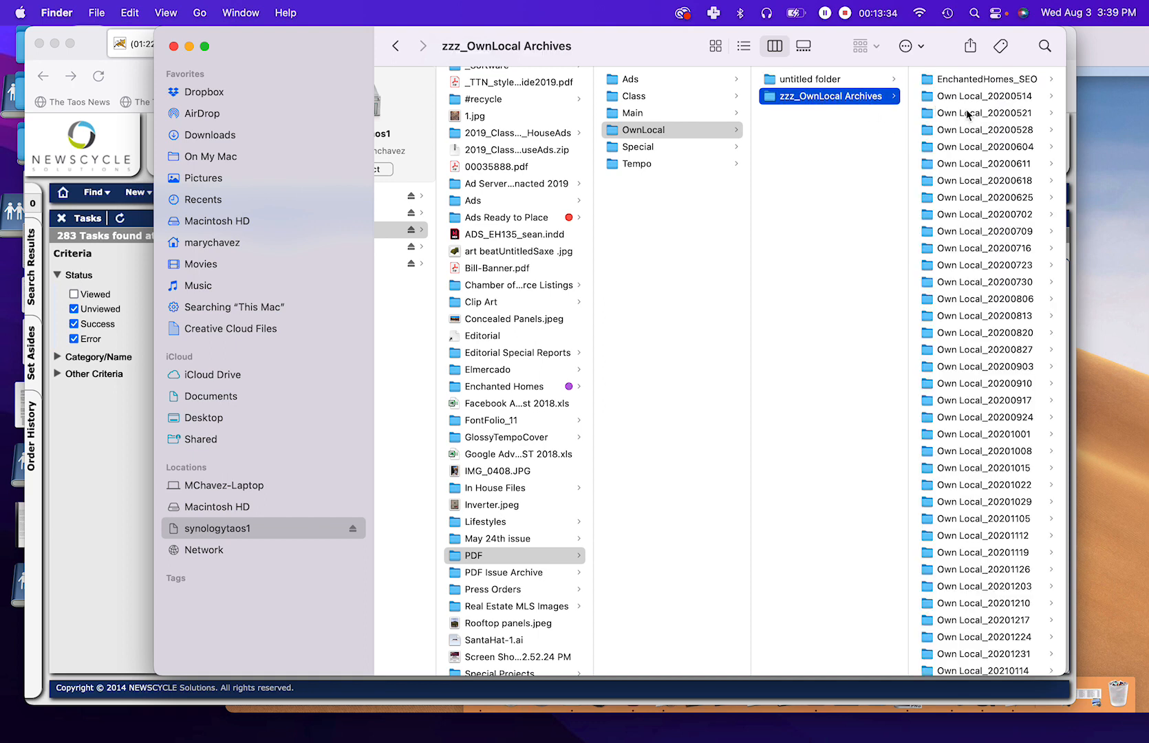
pyautogui.scroll(-5, 997, 577)
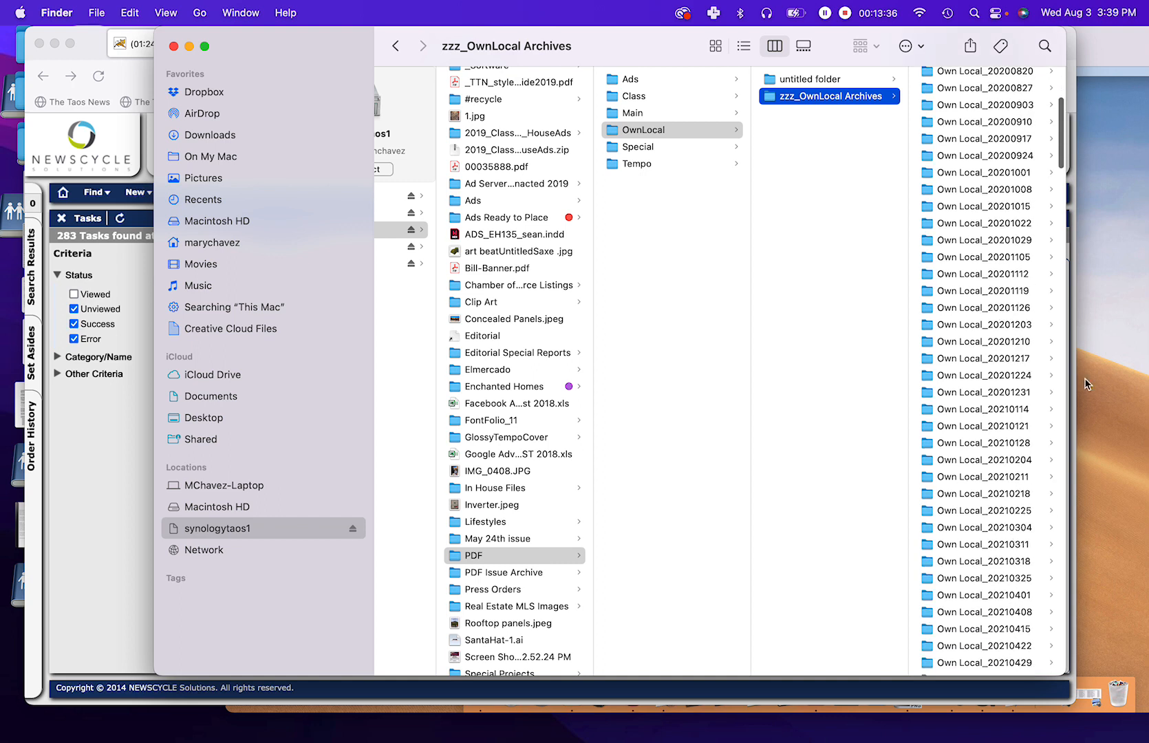
pyautogui.moveTo(1061, 154); pyautogui.dragTo(1072, 669)
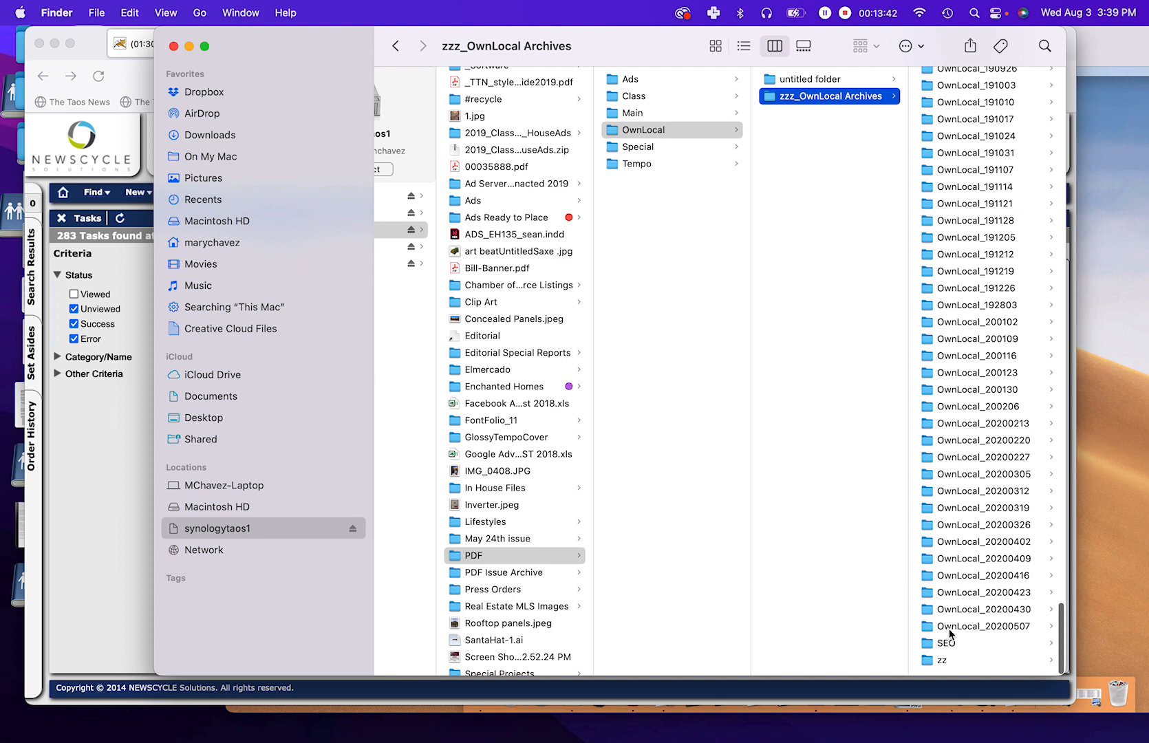
pyautogui.click(816, 79)
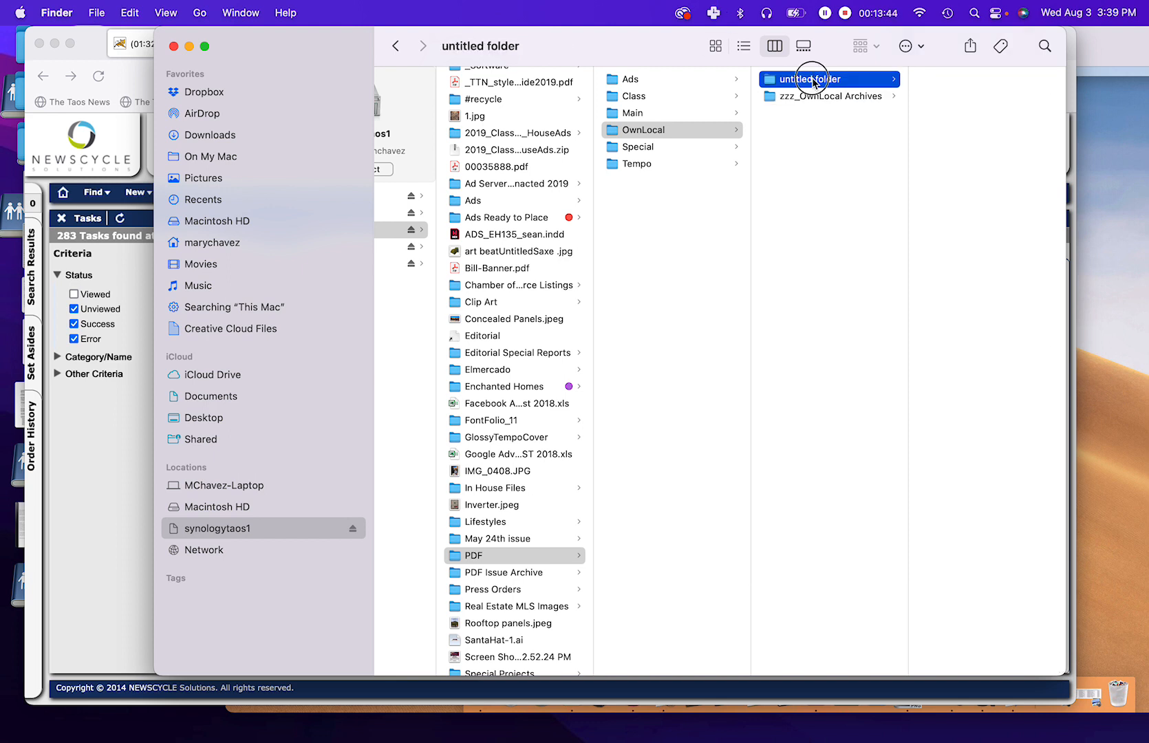
pyautogui.press('Return')
pyautogui.write('Ownlocal_220804')
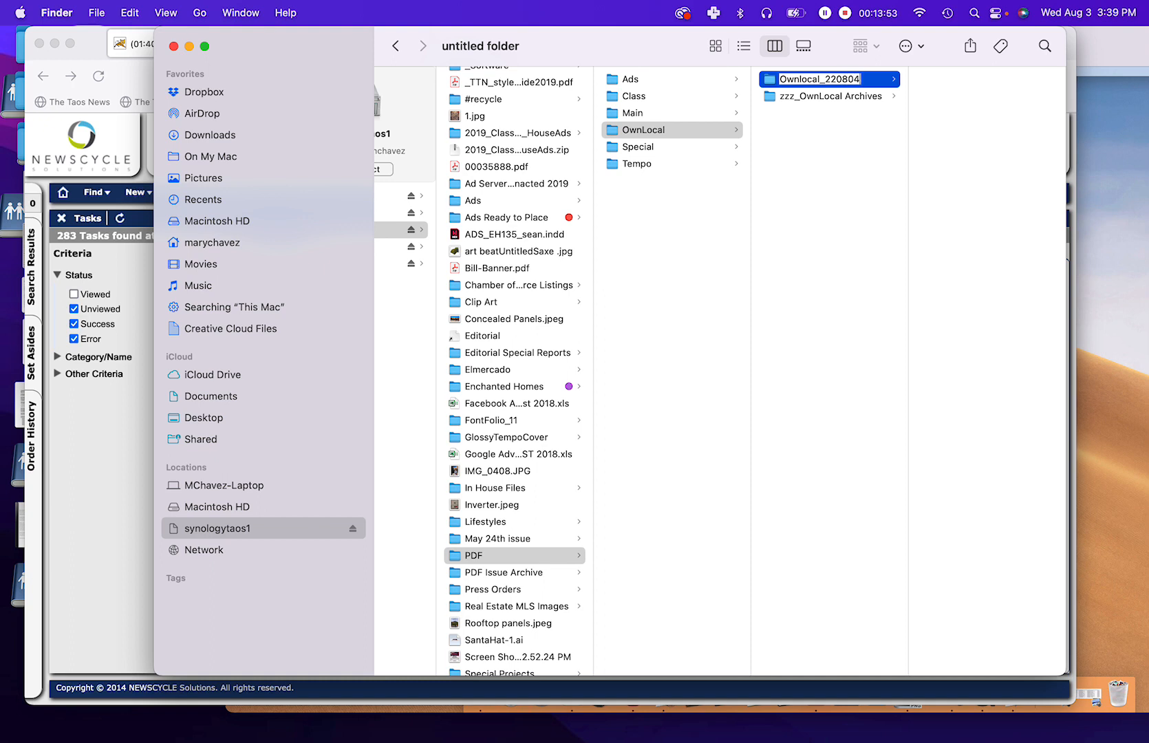
pyautogui.click(869, 150)
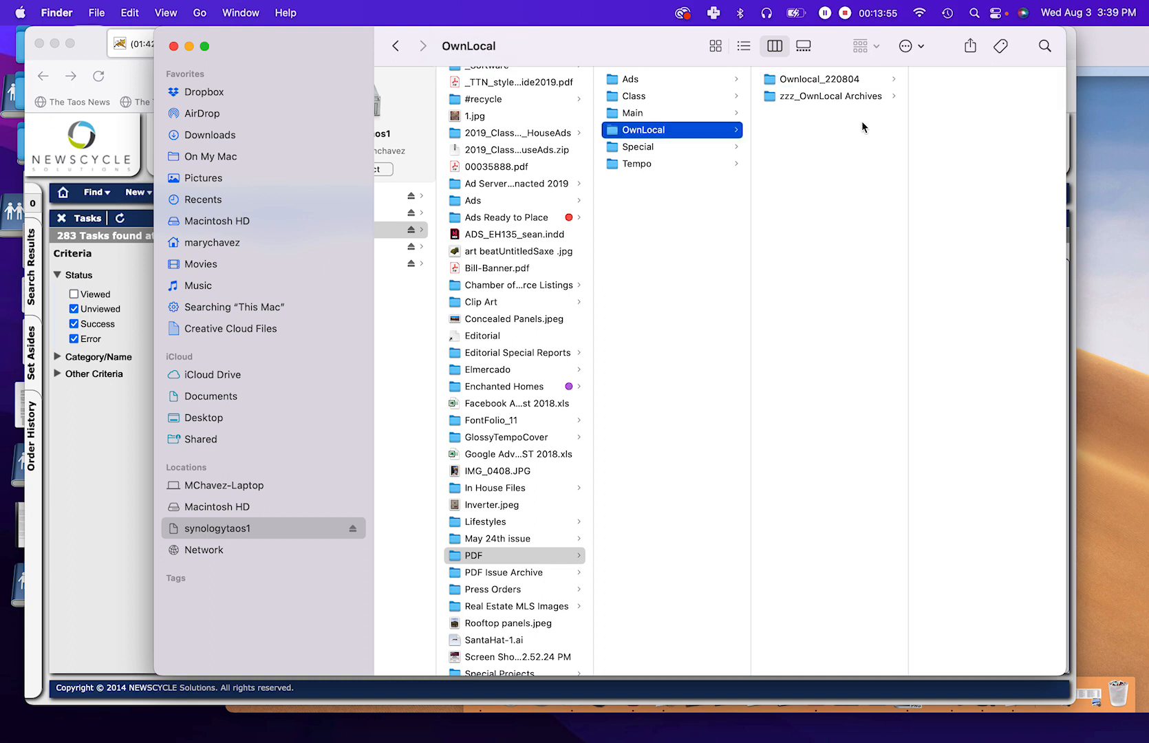
# Step: Paste the copied XML file into the Ownlocal_220804 folder
pyautogui.click(837, 81)
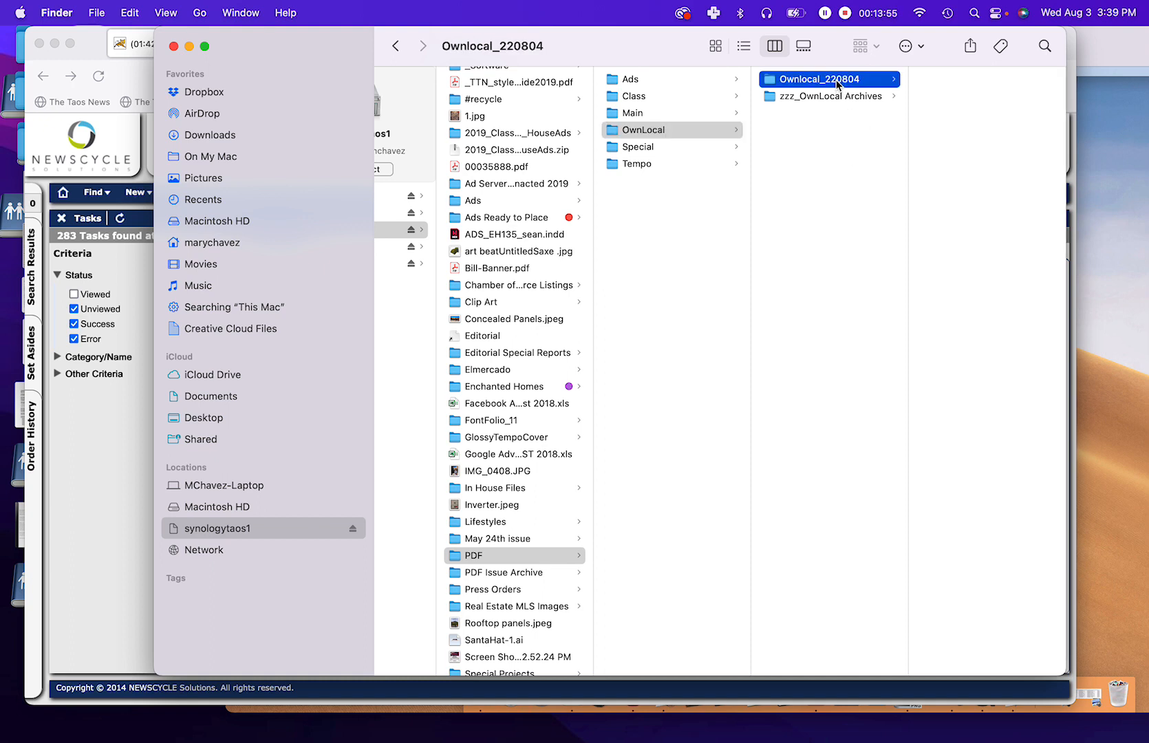
pyautogui.rightClick(989, 114)
pyautogui.click(1003, 135)
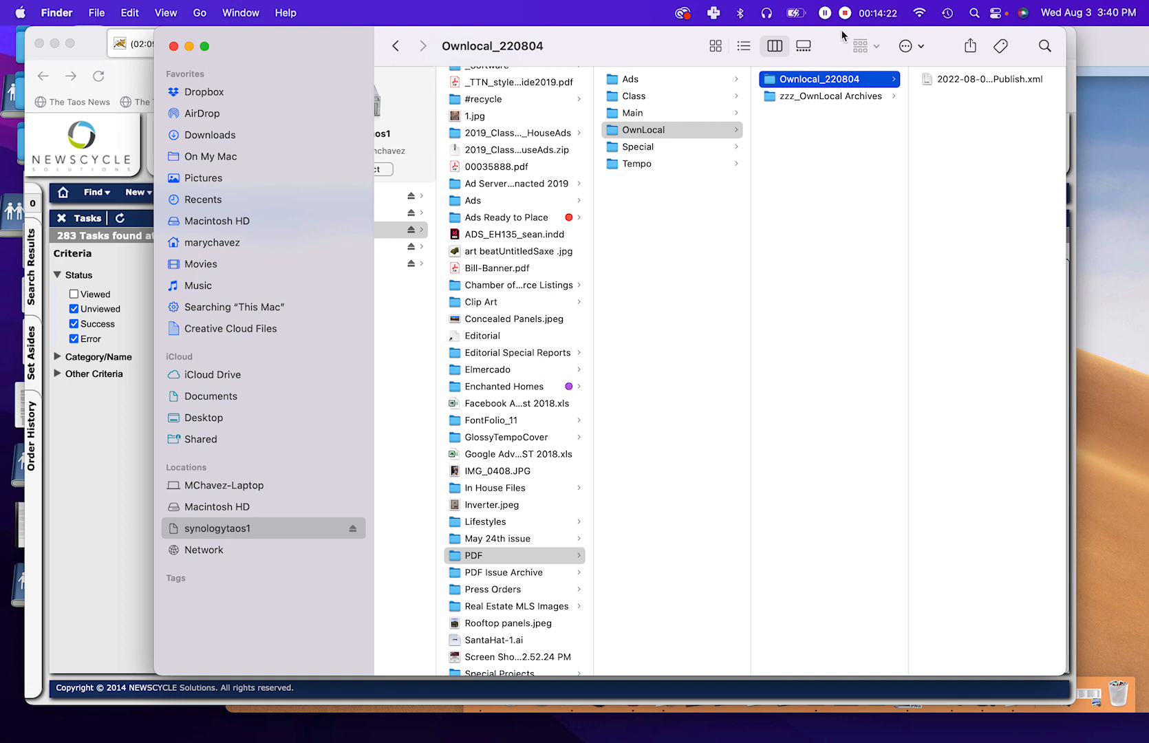
pyautogui.click(825, 13)
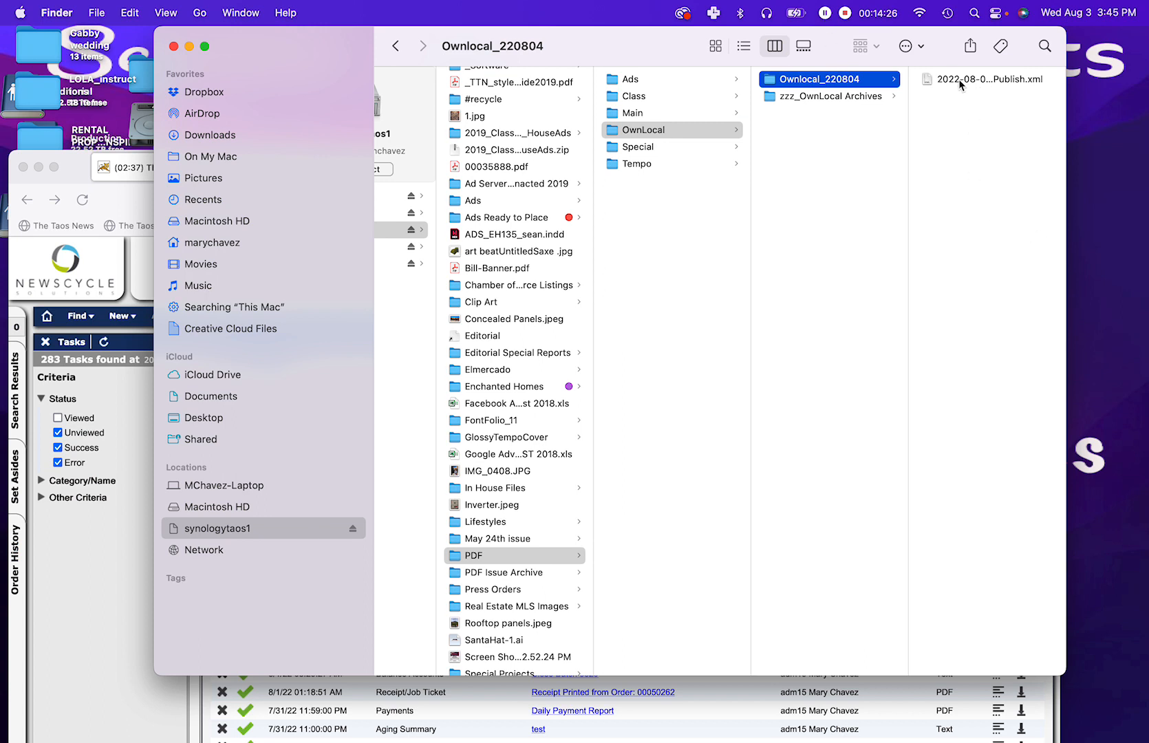
# Step: Switch to Firefox, download the SEOEXPORT_220804 Proof Publish text file from the task archive, and view its contents
pyautogui.moveTo(278, 44); pyautogui.dragTo(447, 19)
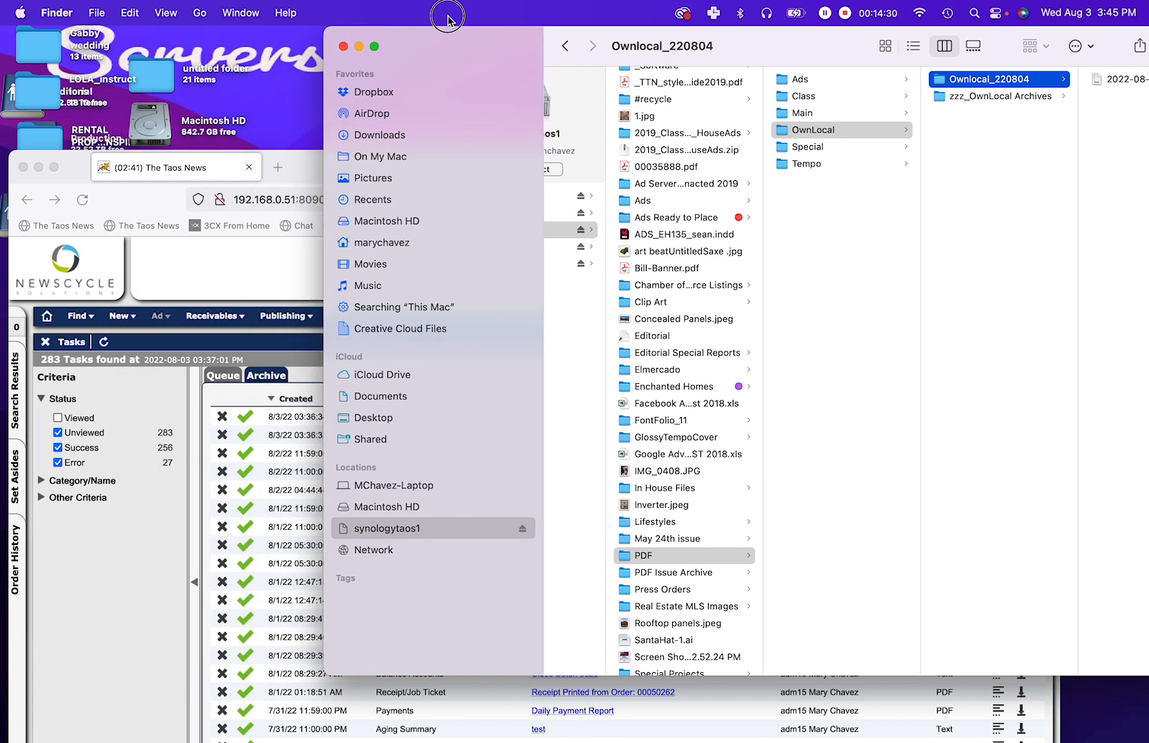
pyautogui.click(233, 256)
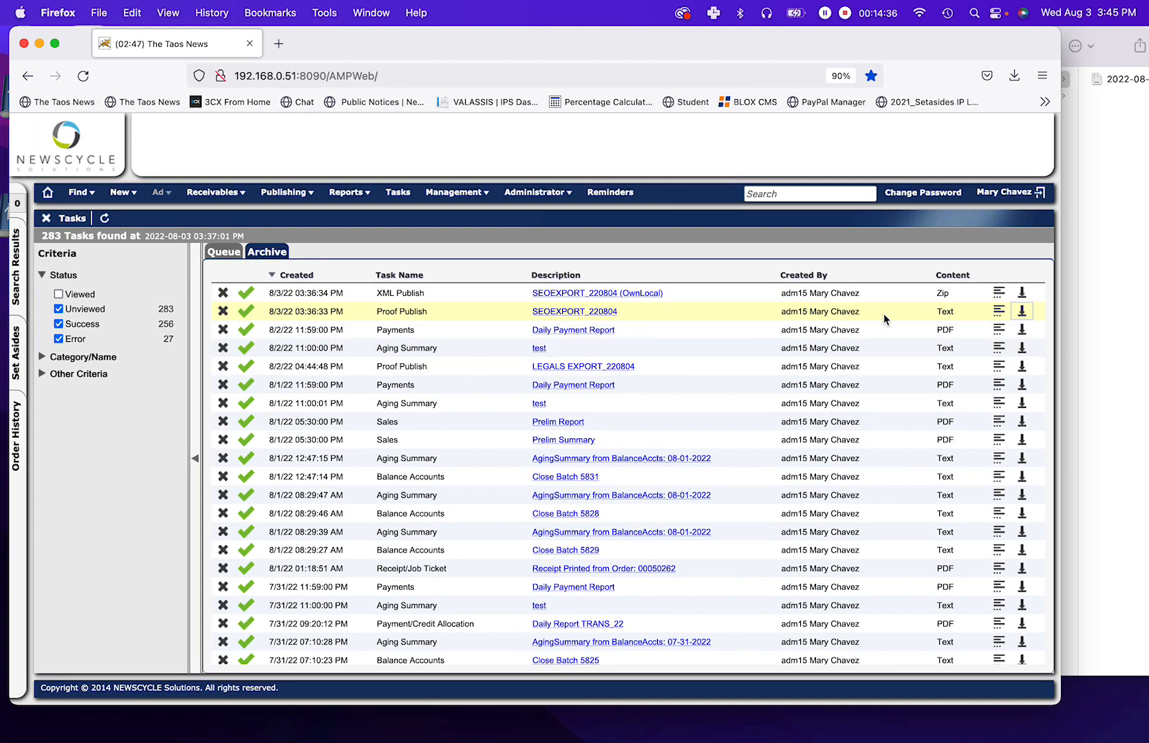
pyautogui.click(1022, 316)
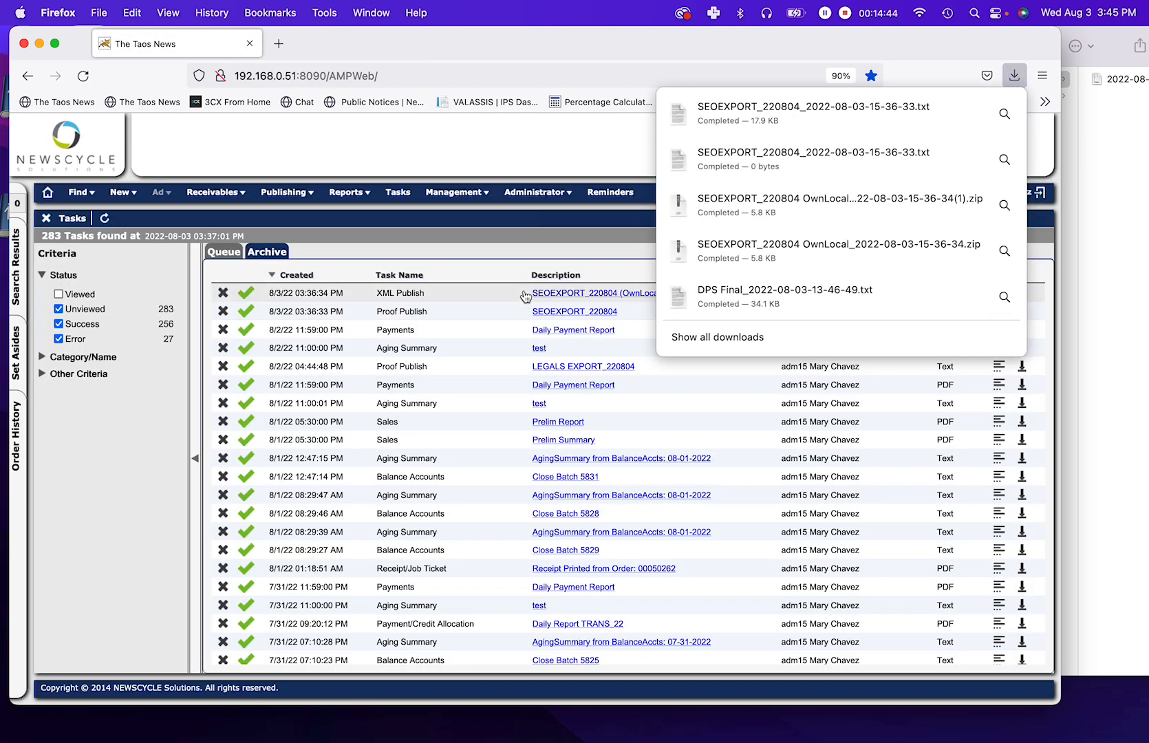
pyautogui.click(831, 114)
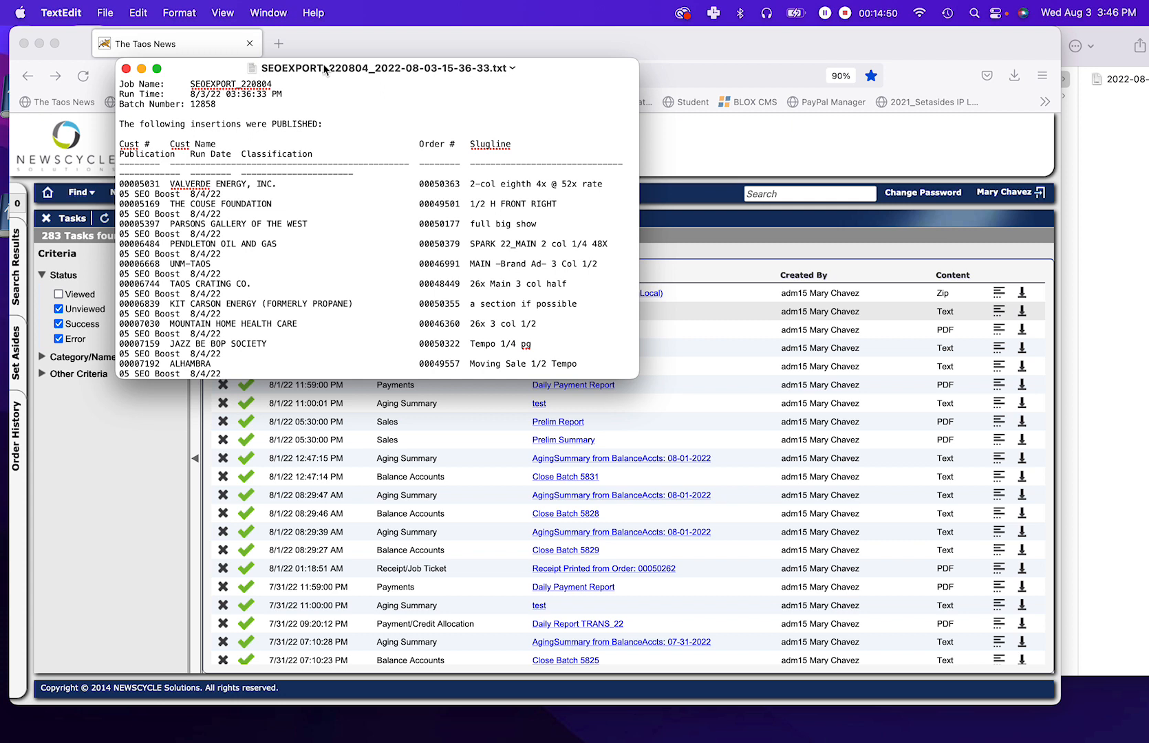
pyautogui.click(125, 69)
pyautogui.click(991, 96)
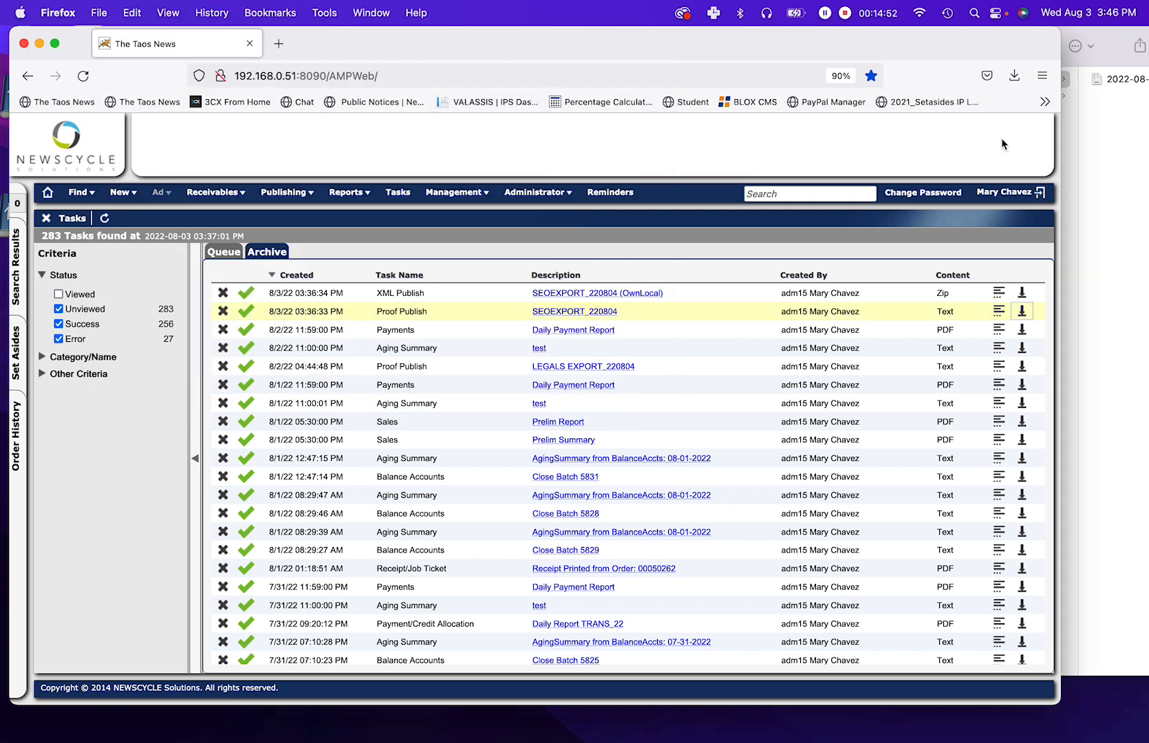
pyautogui.click(1014, 76)
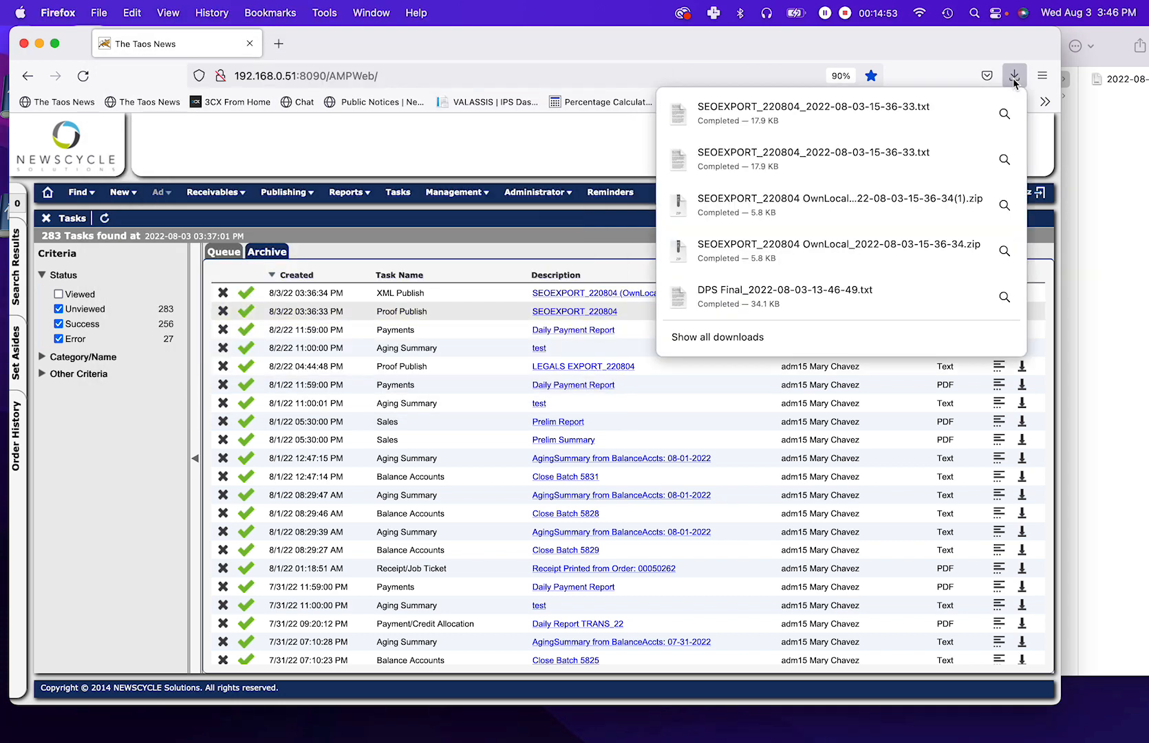
pyautogui.rightClick(885, 108)
pyautogui.press('Escape')
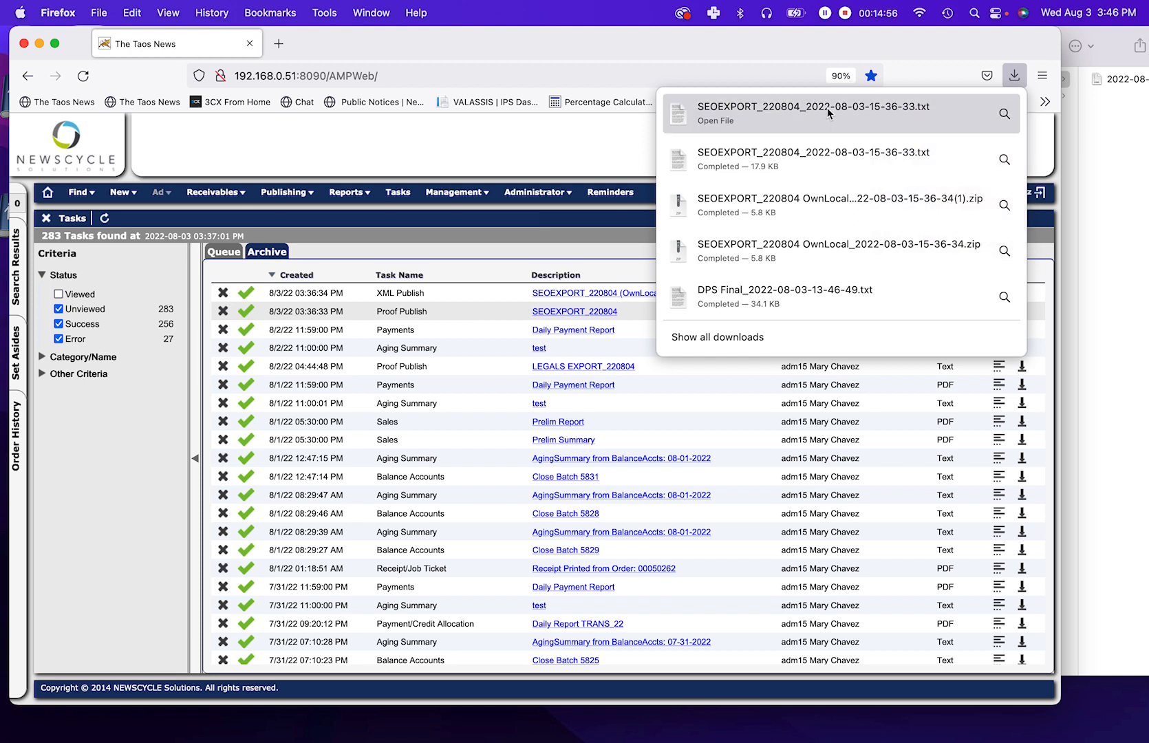
pyautogui.click(1006, 114)
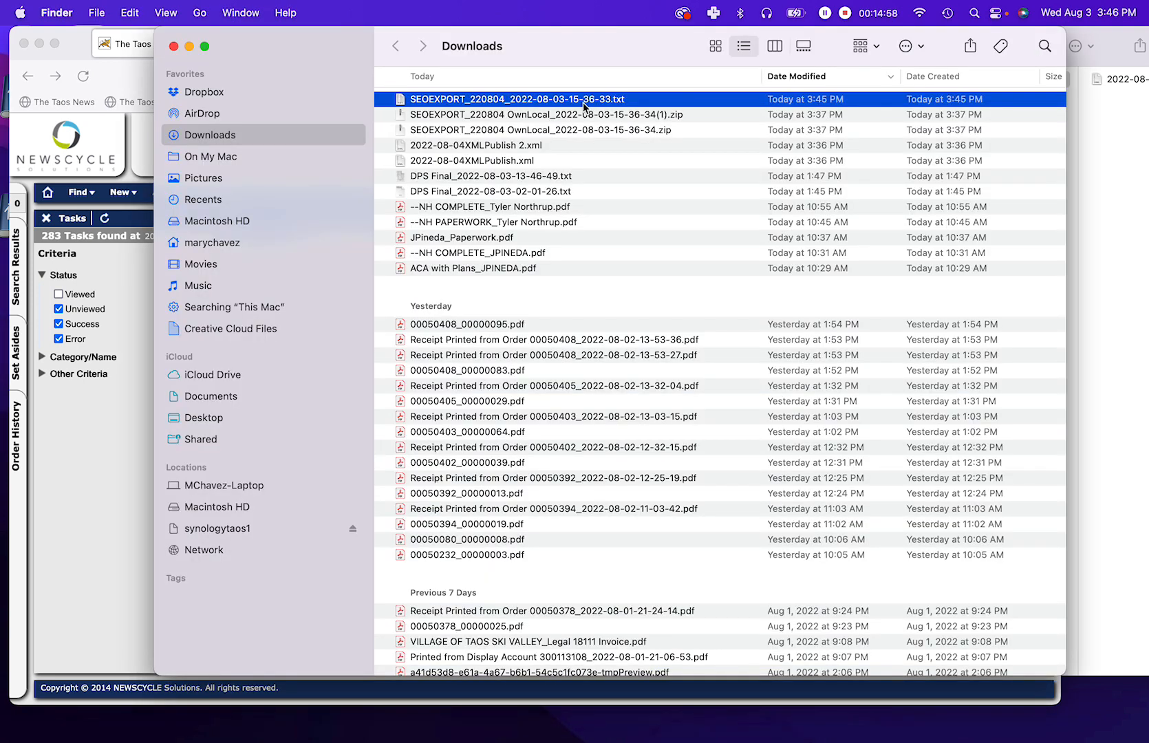
pyautogui.rightClick(582, 102)
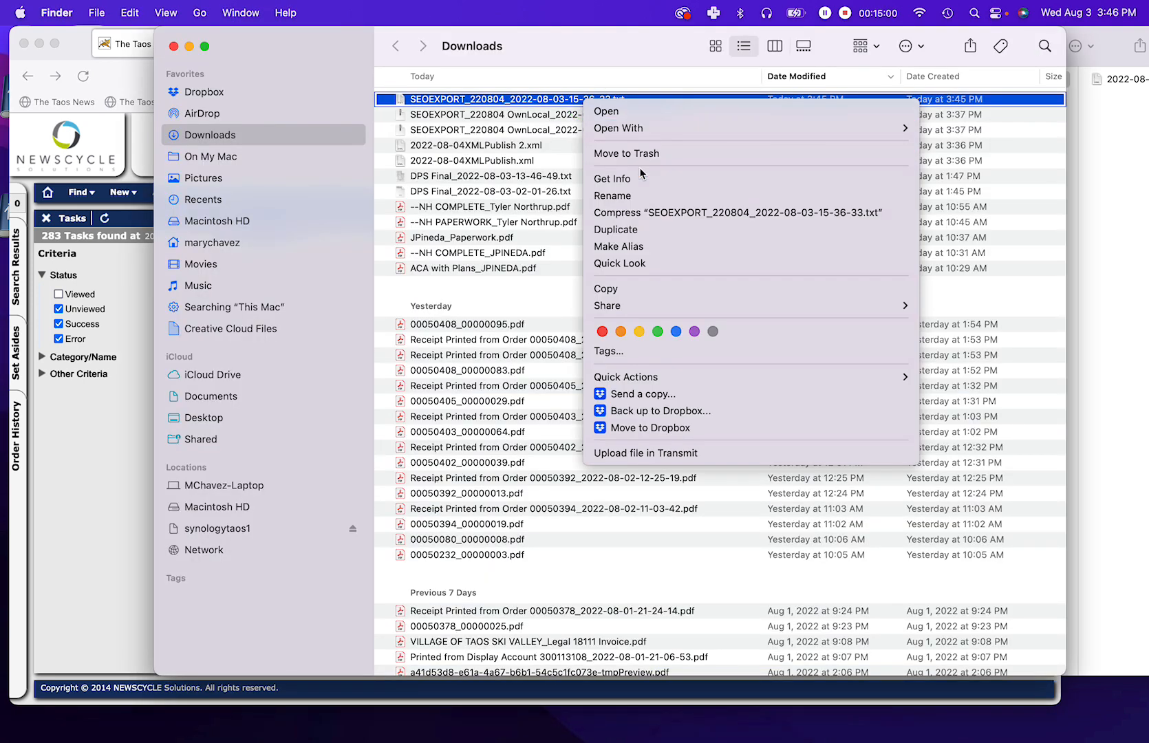
pyautogui.moveTo(651, 127)
pyautogui.click(959, 187)
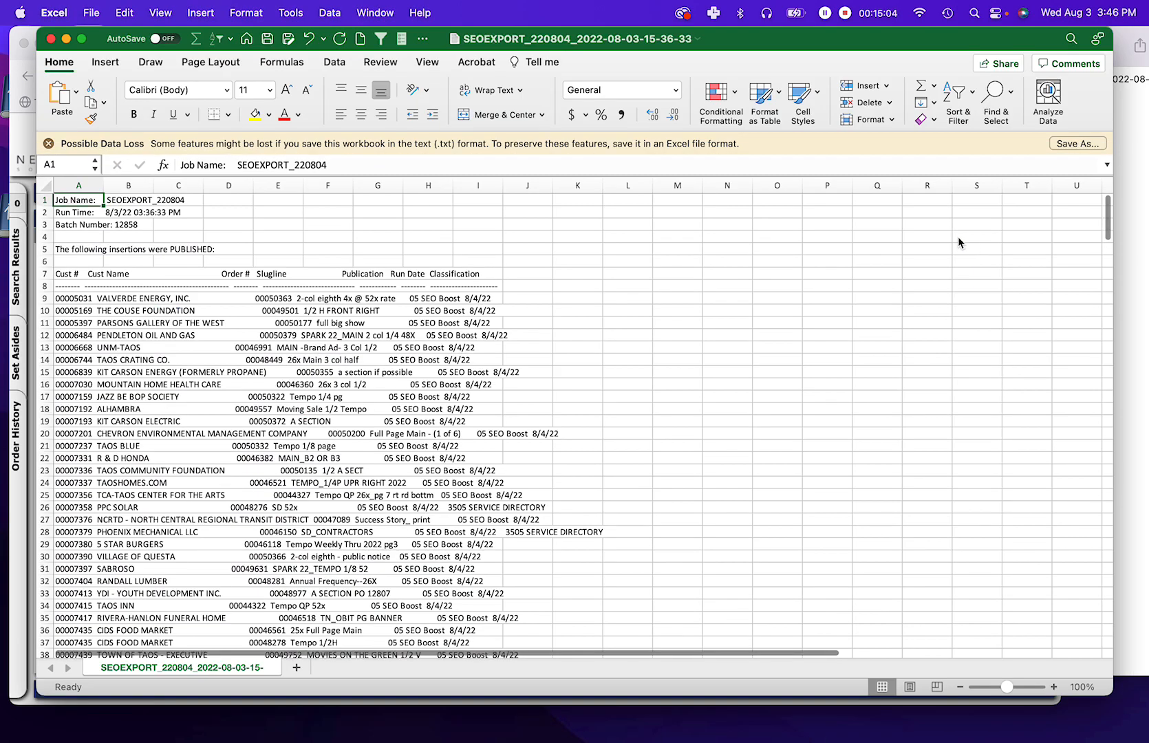
pyautogui.click(49, 144)
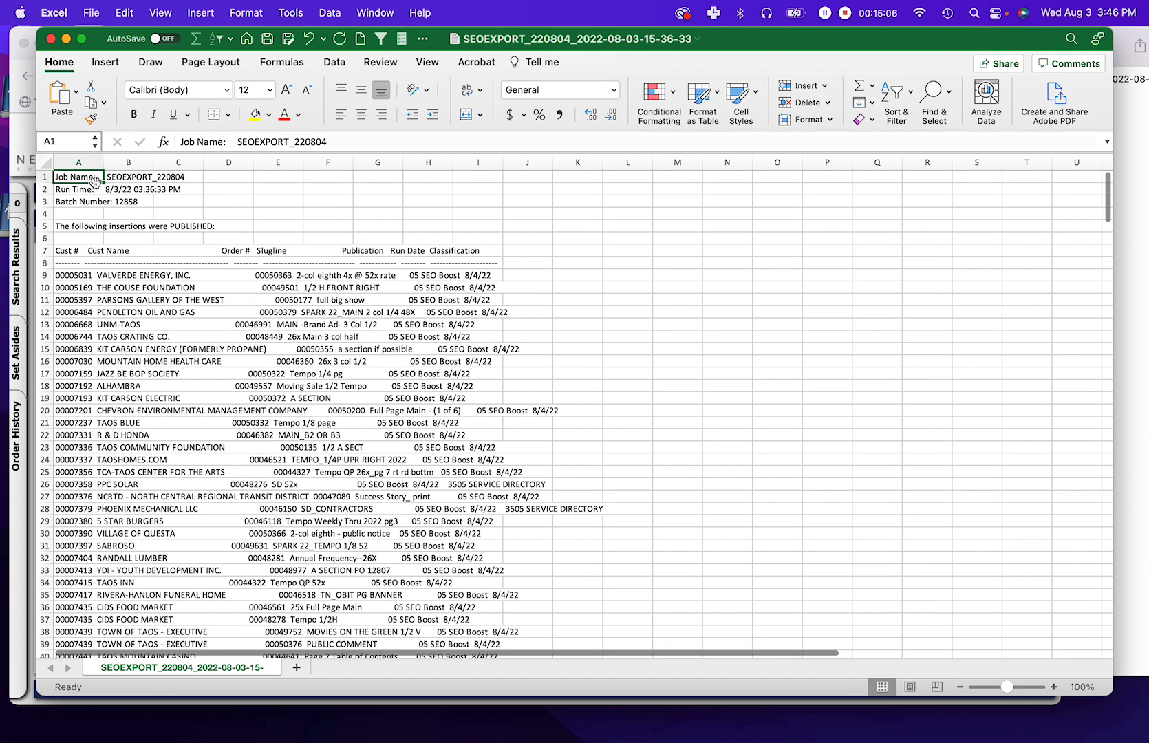
# Step: Delete the six job information rows above the column headings and the dashed separator row below them
pyautogui.moveTo(43, 177); pyautogui.dragTo(43, 238)
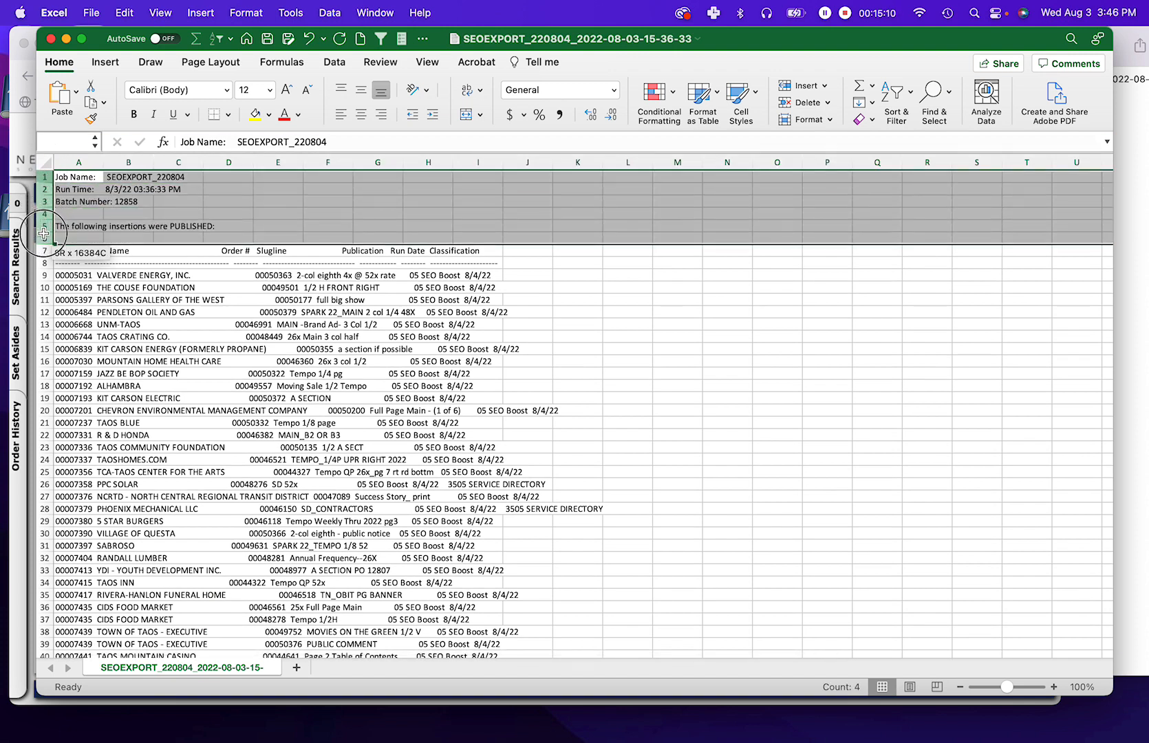
pyautogui.rightClick(135, 210)
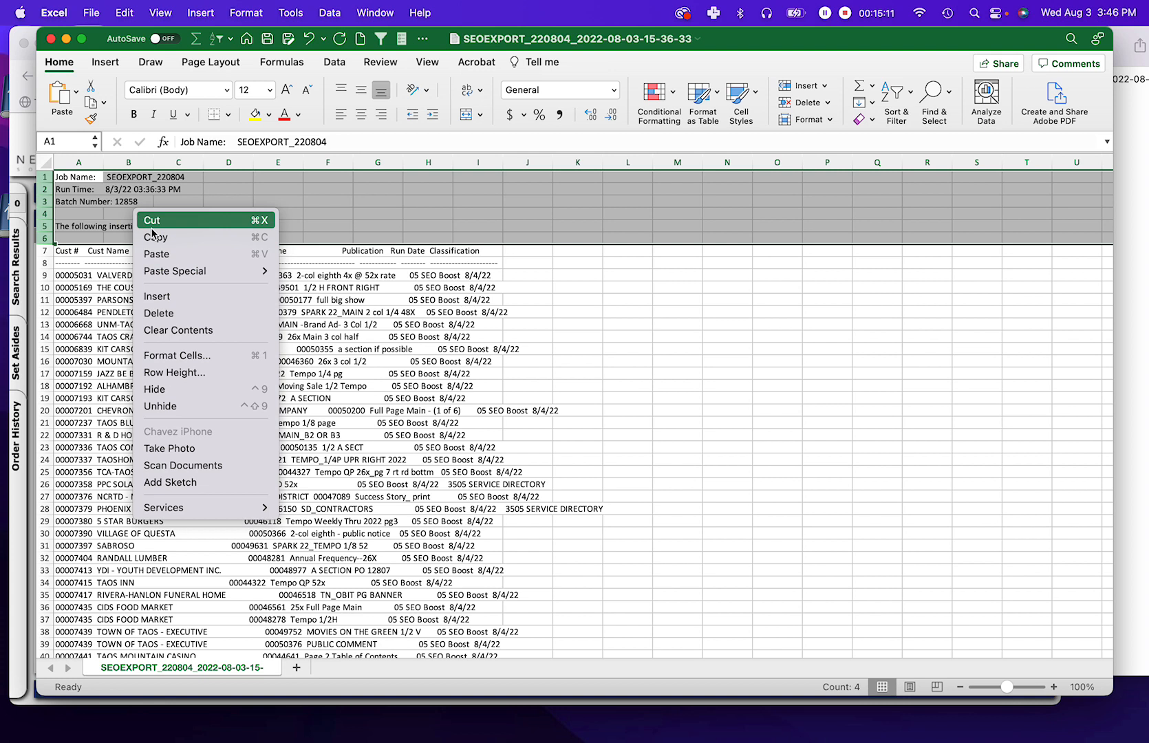
pyautogui.click(177, 318)
pyautogui.click(58, 190)
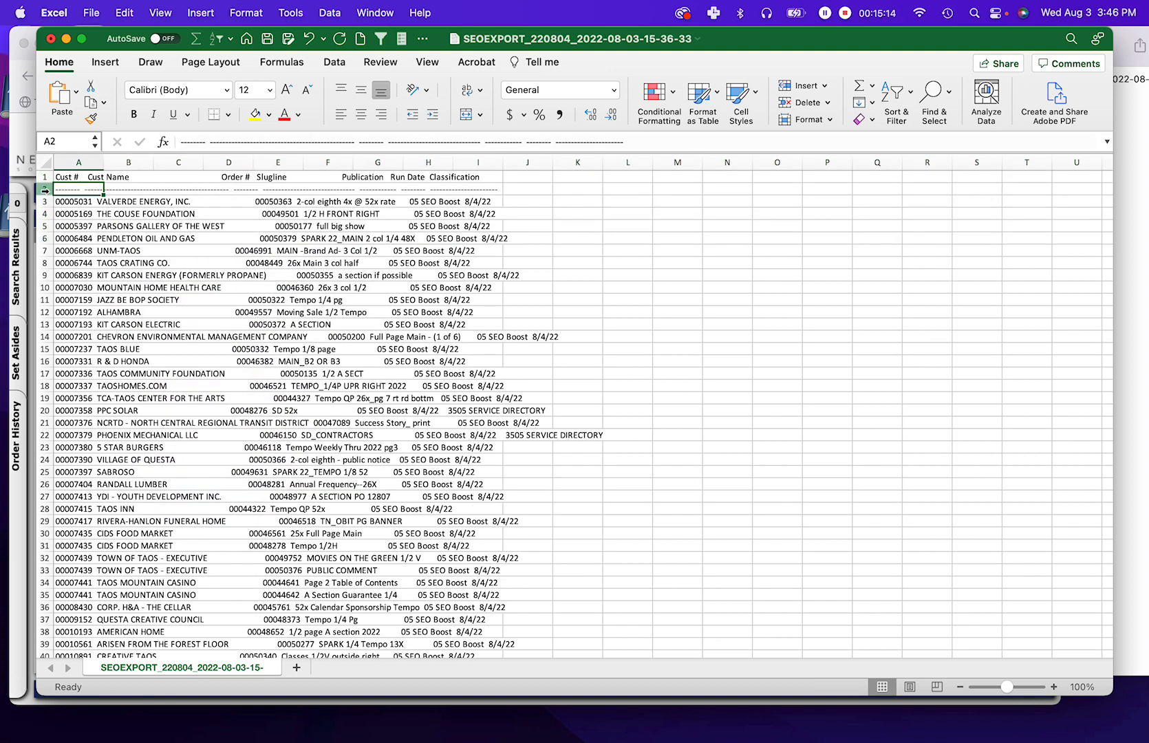
pyautogui.click(44, 189)
pyautogui.rightClick(45, 190)
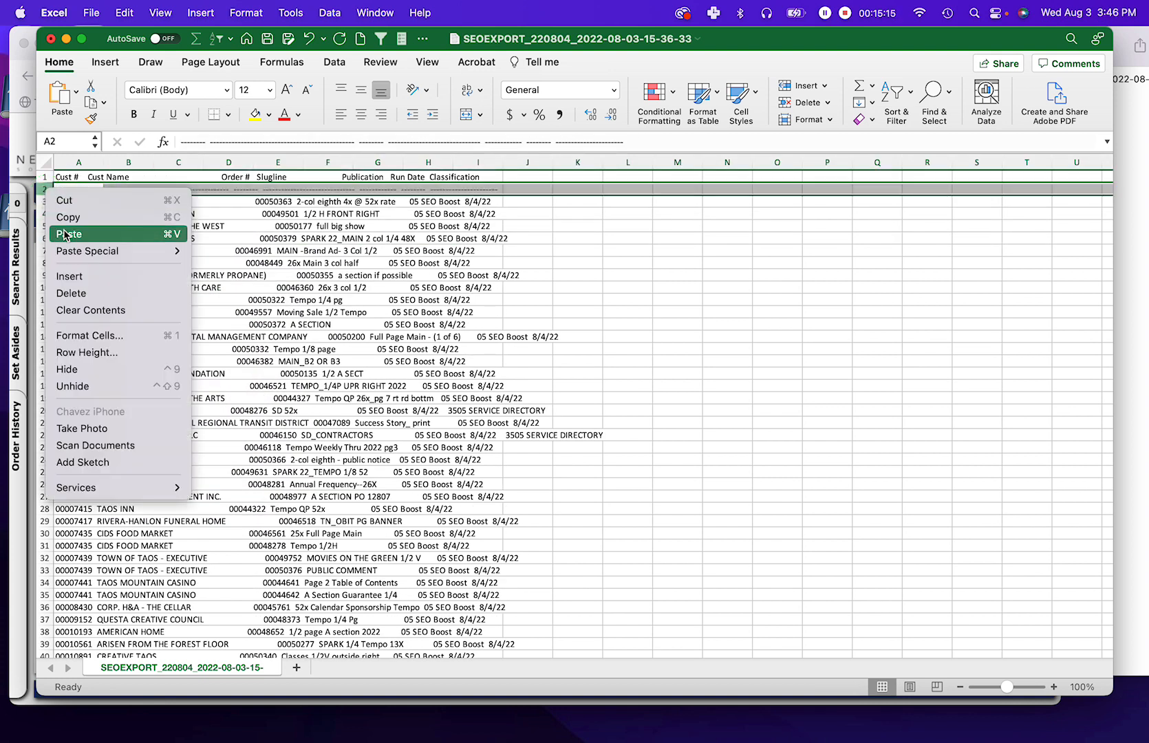
pyautogui.click(80, 293)
pyautogui.click(157, 264)
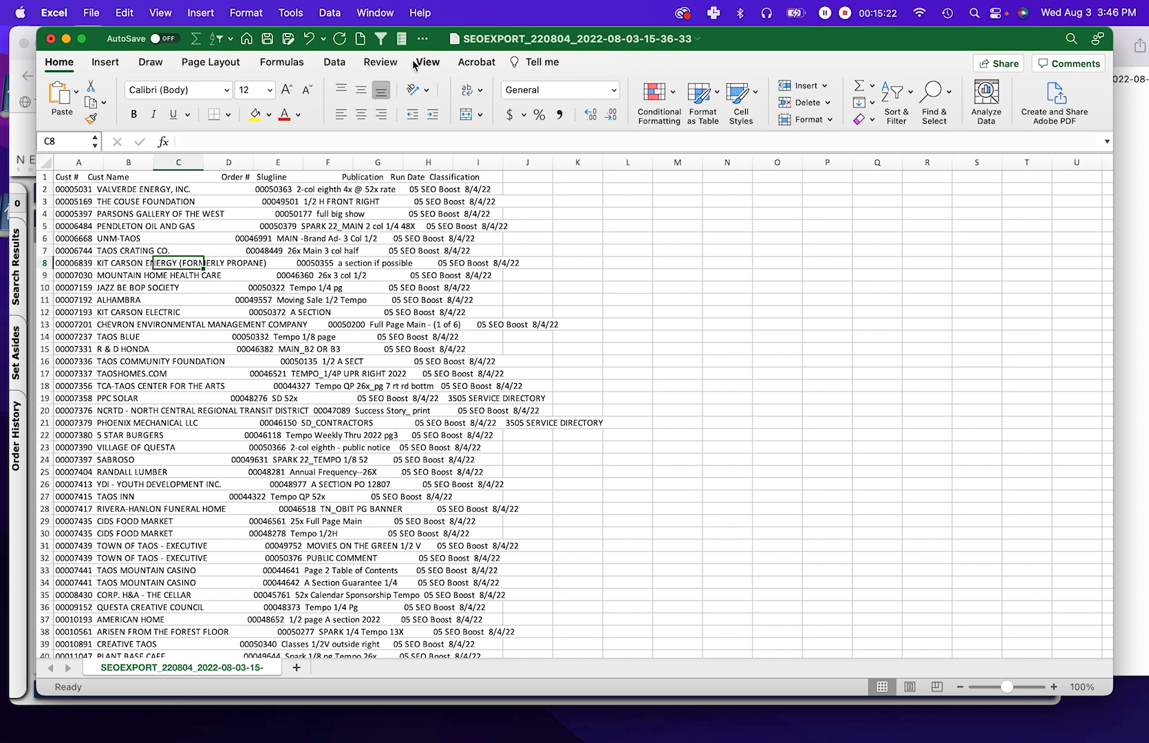
# Step: Split column A into separate columns with Text to Columns, using Fixed width, the suggested breaks and the General format
pyautogui.click(334, 62)
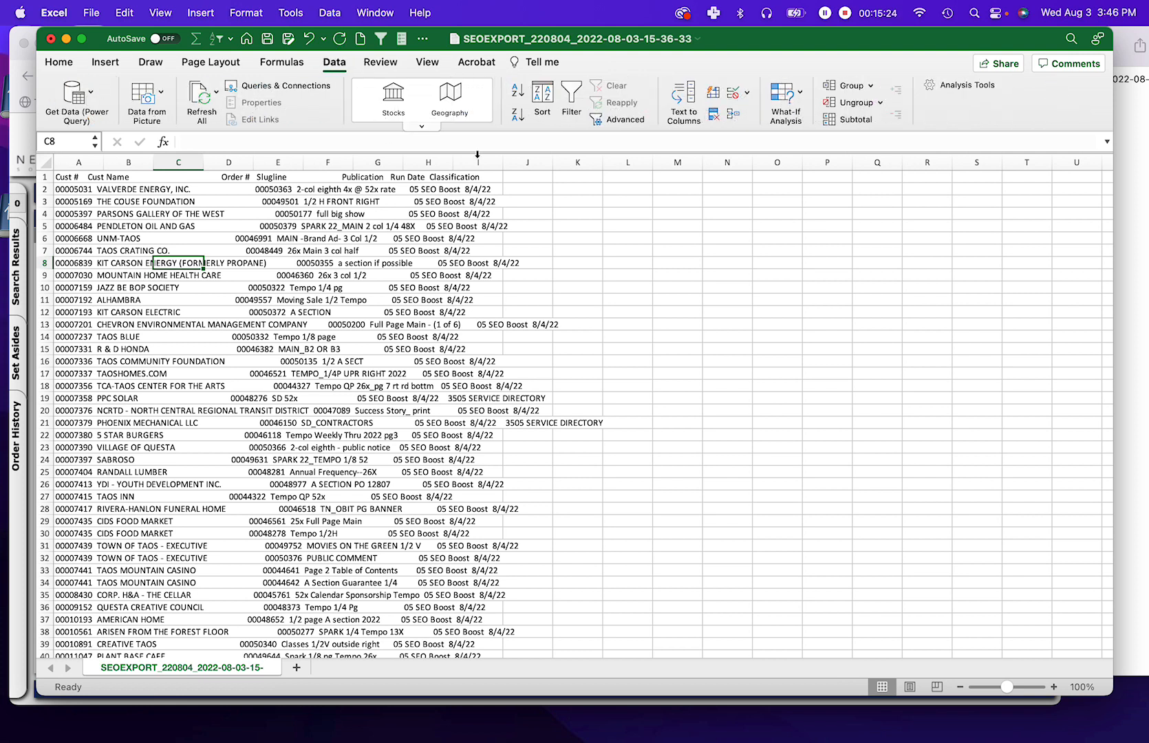
pyautogui.click(689, 121)
pyautogui.click(590, 300)
pyautogui.click(66, 163)
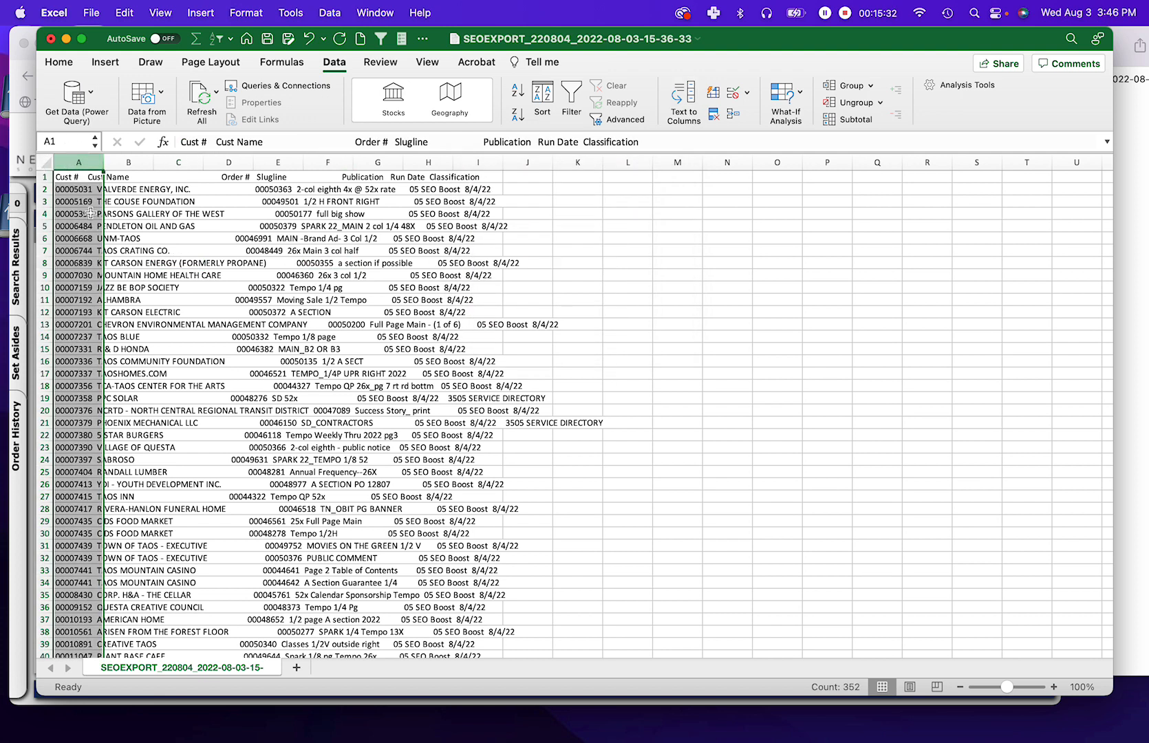
pyautogui.click(683, 102)
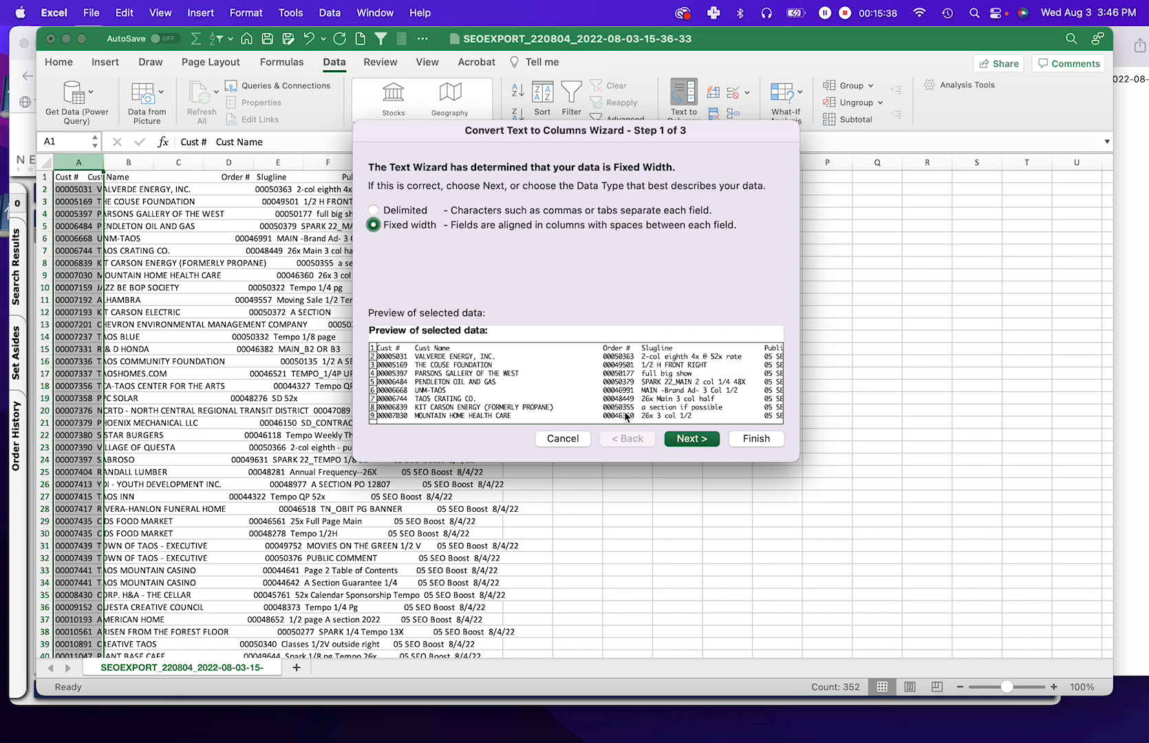
pyautogui.scroll(-3, 534, 385)
pyautogui.scroll(-6, 535, 385)
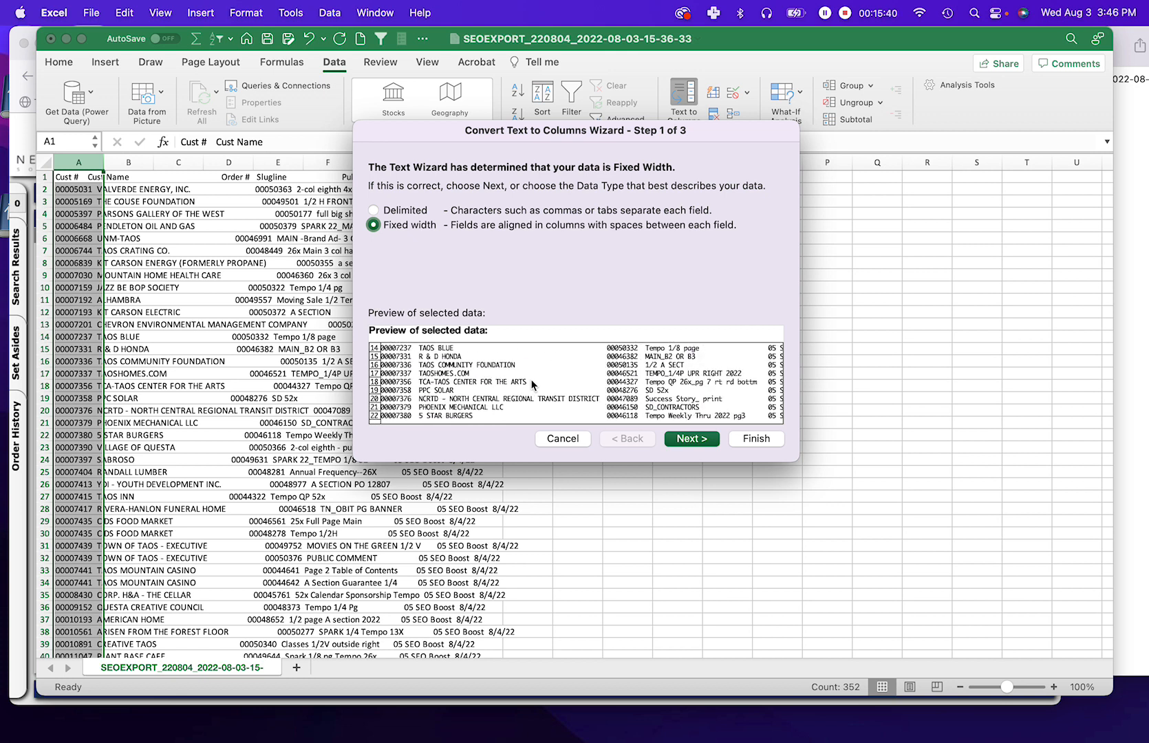
pyautogui.click(401, 216)
pyautogui.click(398, 224)
pyautogui.click(700, 441)
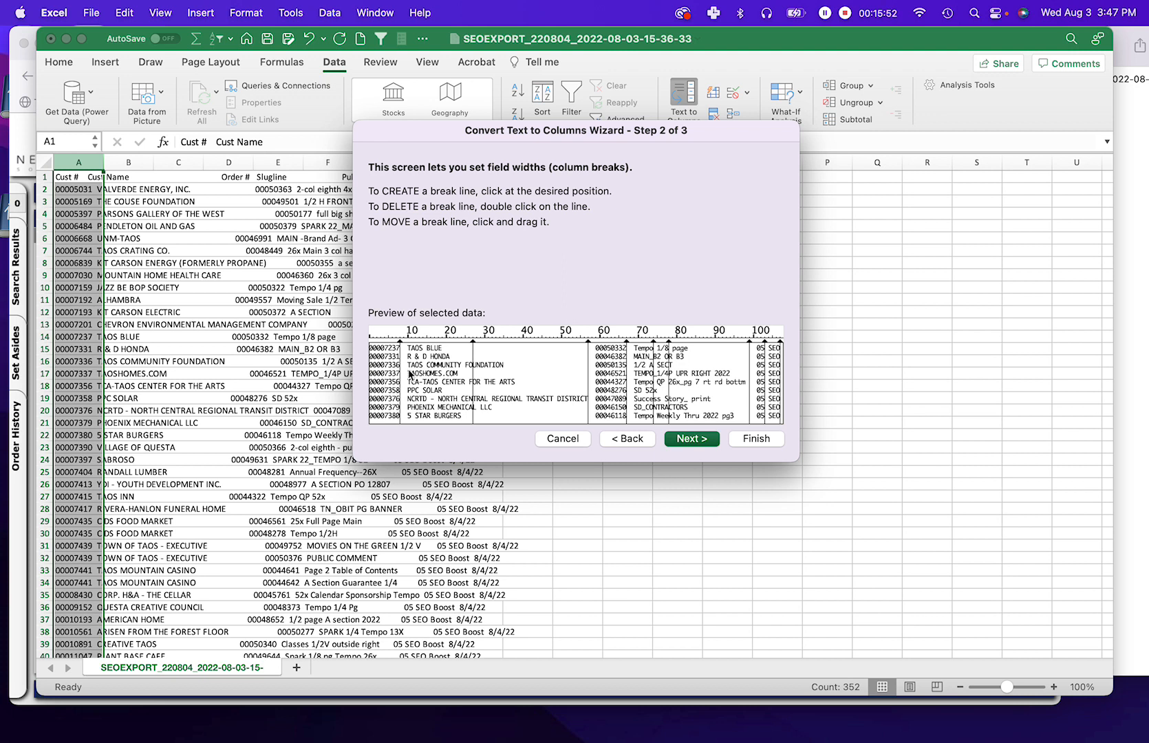
pyautogui.click(684, 439)
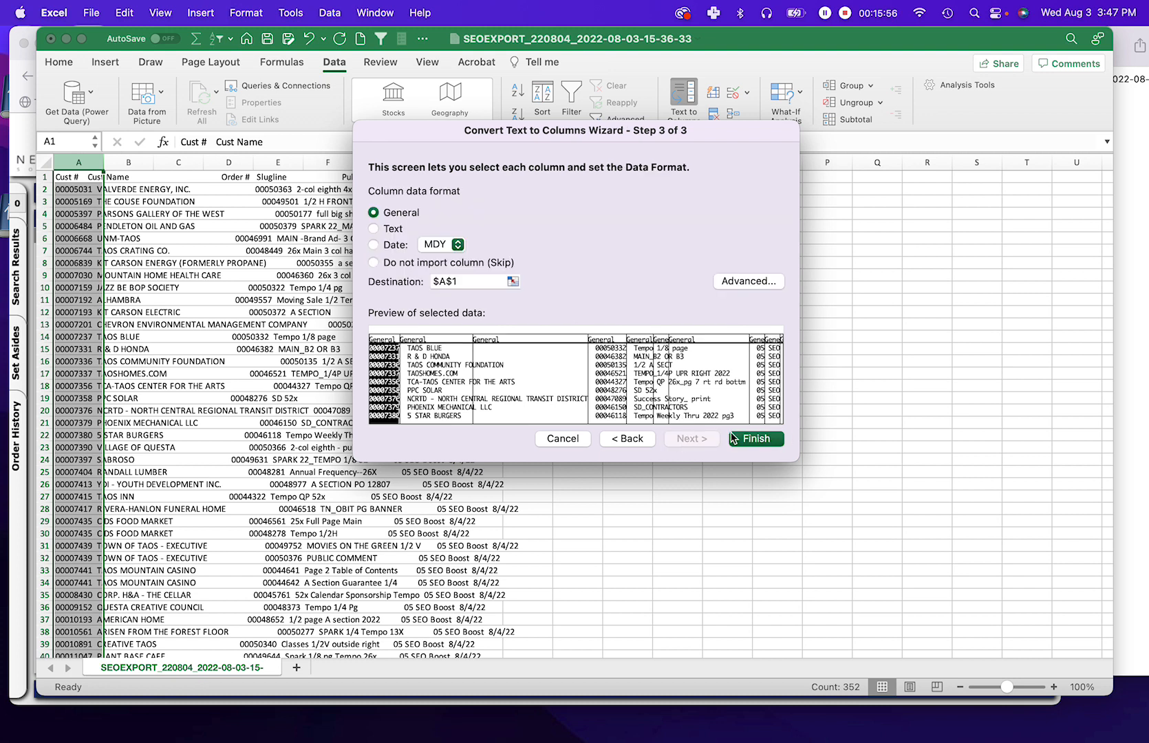
pyautogui.click(748, 440)
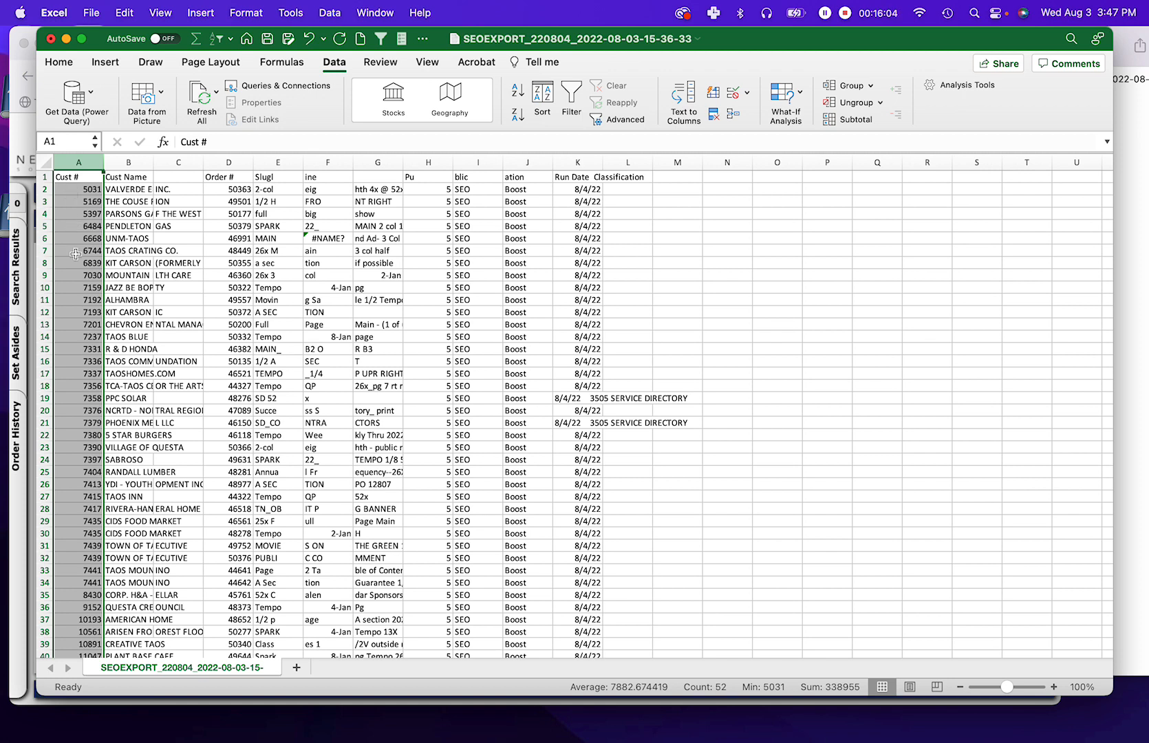
# Step: Delete the Cust # column from the sheet
pyautogui.click(229, 163)
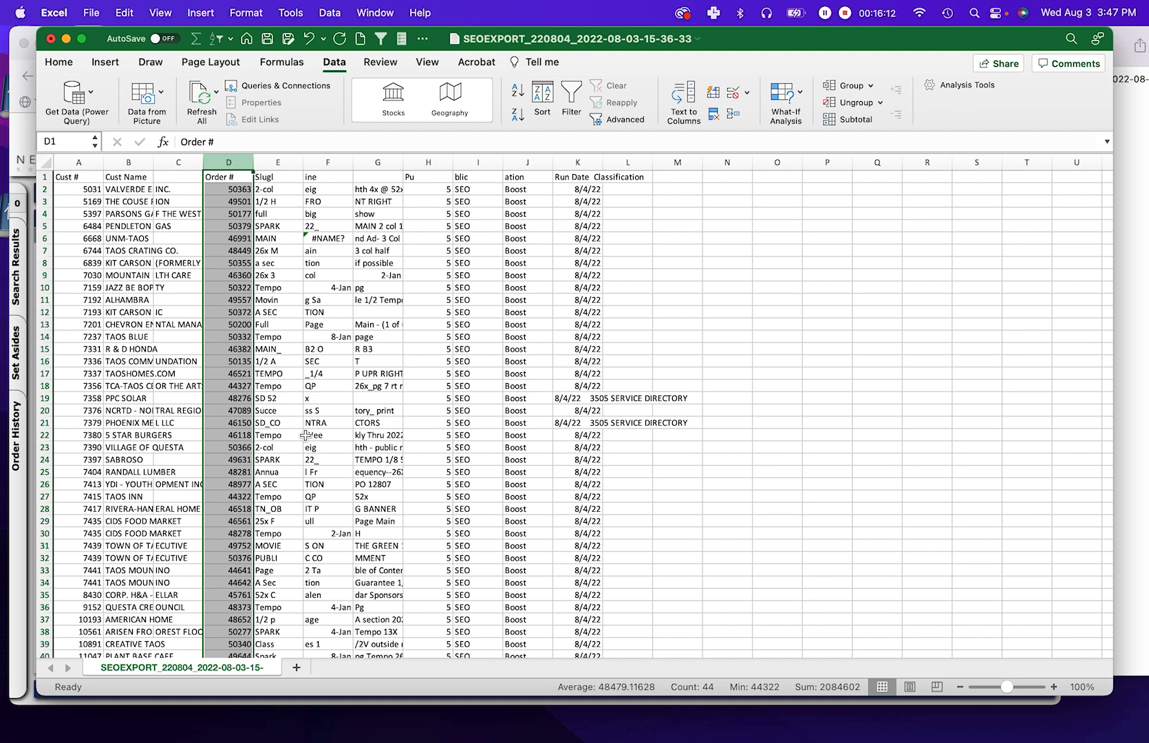
pyautogui.click(65, 163)
pyautogui.click(66, 163)
pyautogui.moveTo(65, 163)
pyautogui.mouseDown()
pyautogui.moveTo(111, 165)
pyautogui.moveTo(86, 163)
pyautogui.mouseUp()
pyautogui.rightClick(85, 163)
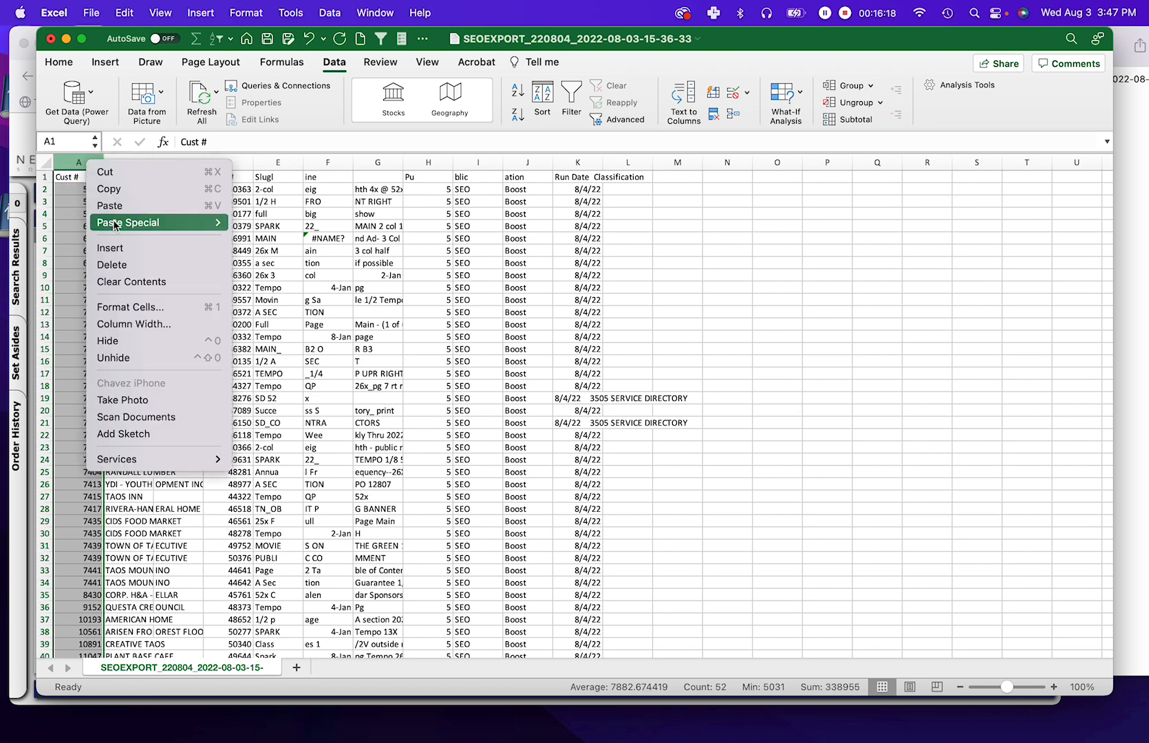
pyautogui.click(121, 263)
# Step: Widen the Cust Name column and delete column B, which holds the split-off ends of the customer names
pyautogui.moveTo(103, 166); pyautogui.dragTo(147, 166)
pyautogui.click(172, 163)
pyautogui.rightClick(172, 164)
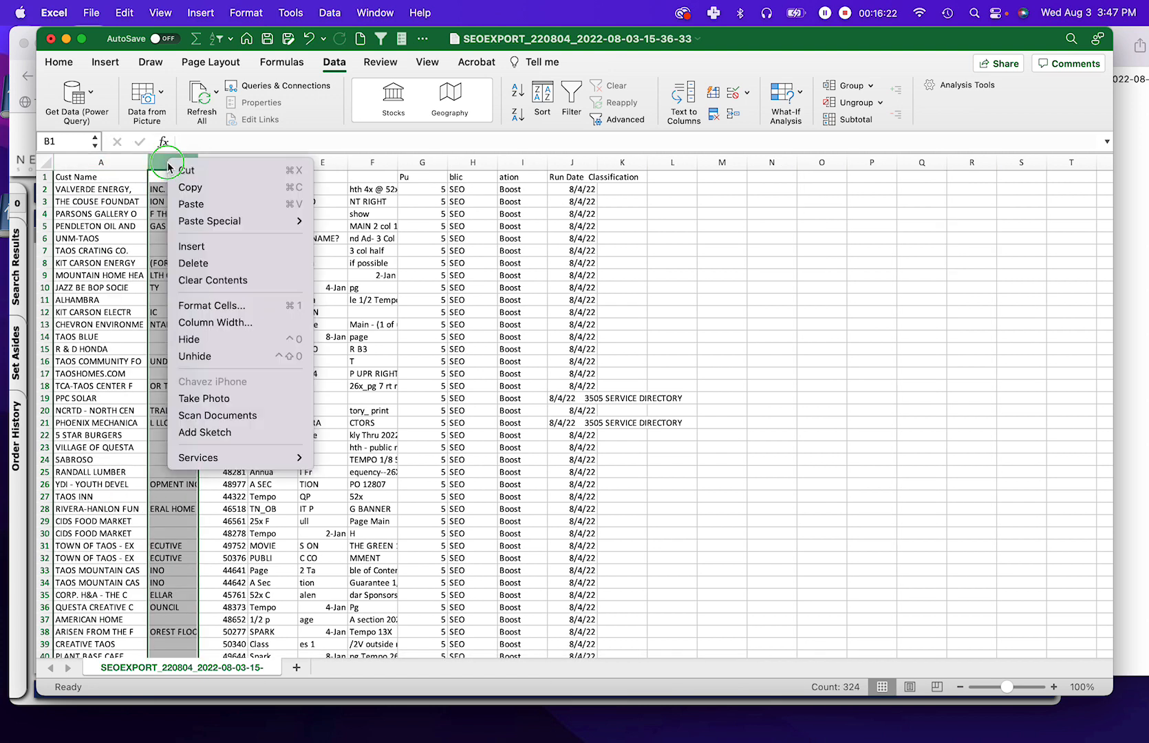
pyautogui.click(190, 262)
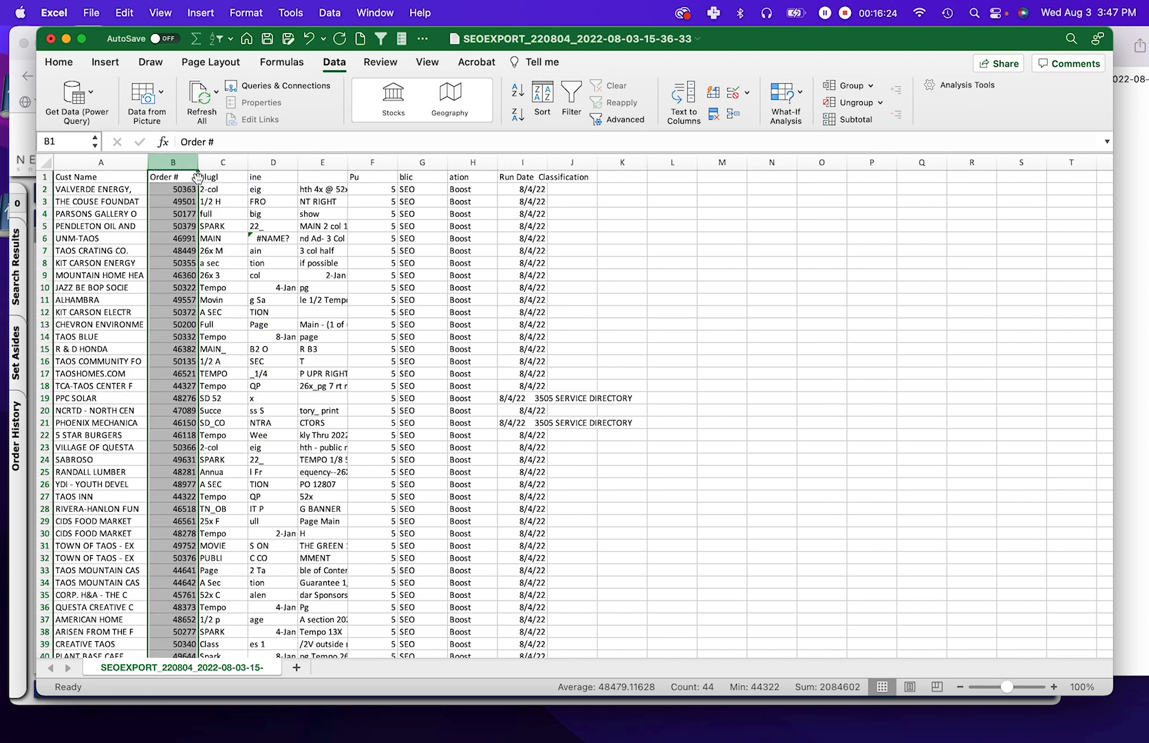
# Step: Delete columns C through L, keeping only the Cust Name and Order # columns
pyautogui.moveTo(222, 163); pyautogui.dragTo(672, 163)
pyautogui.rightClick(604, 238)
pyautogui.click(629, 334)
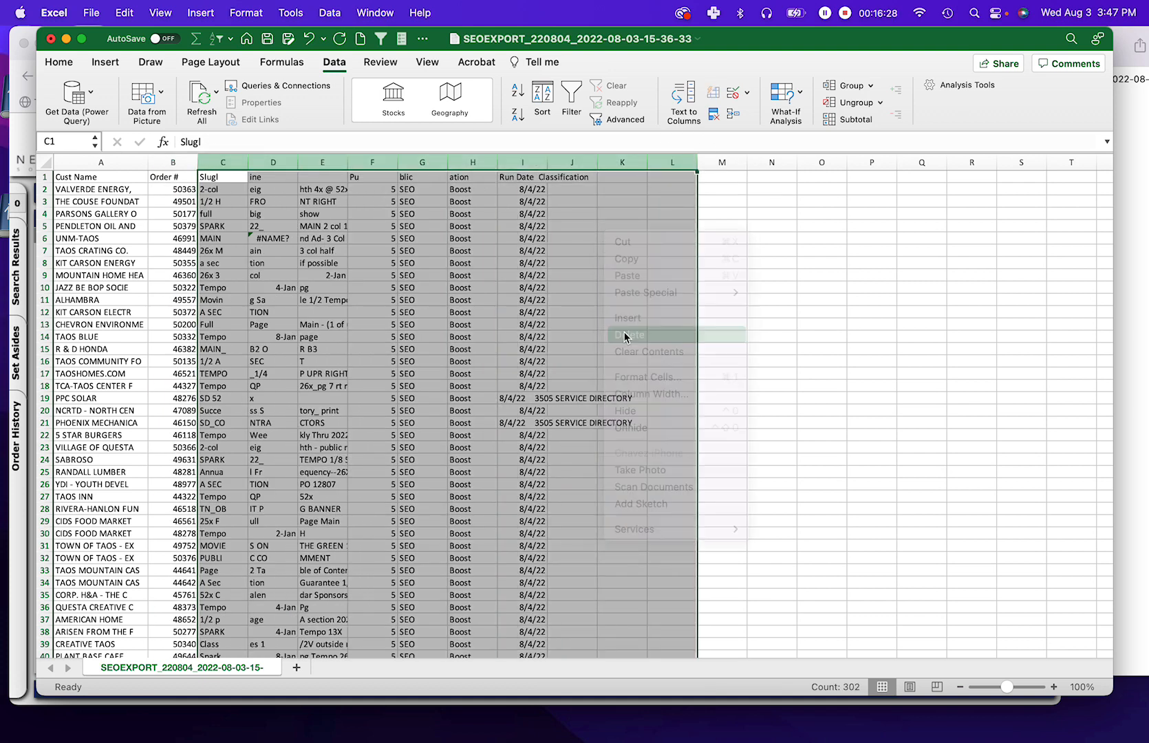
pyautogui.click(101, 204)
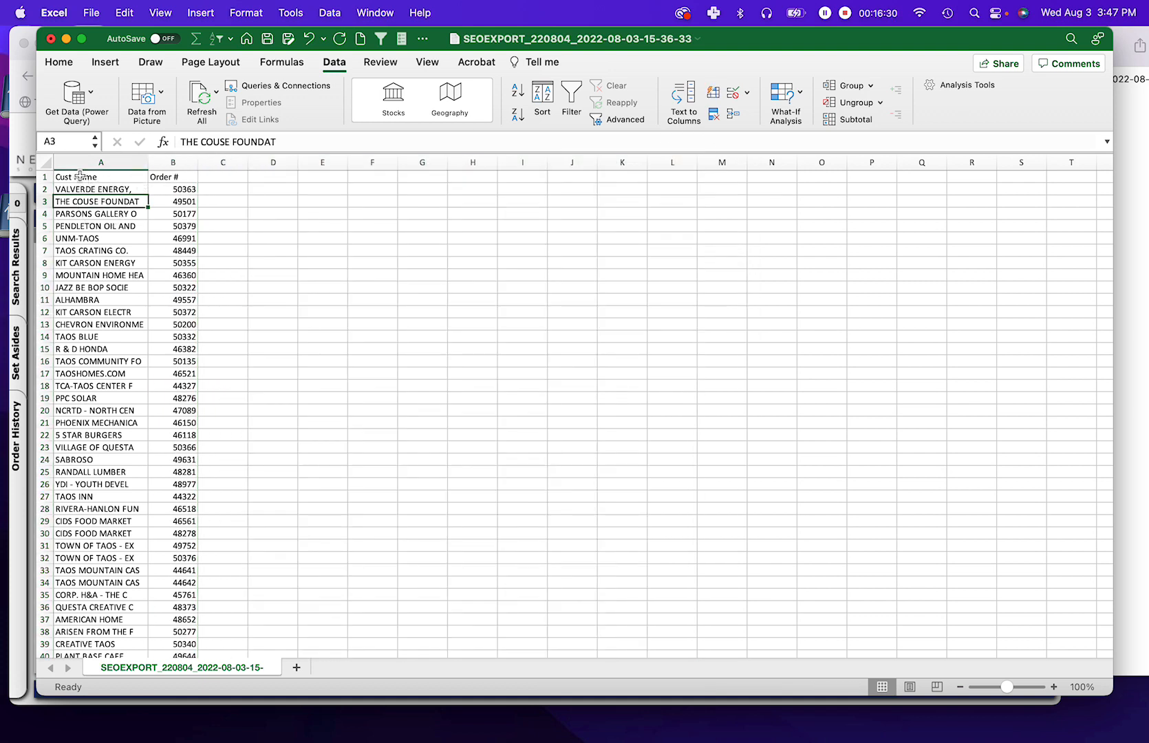
# Step: Add filters to the Cust Name and Order # headings and sort the list by Order # in ascending order
pyautogui.moveTo(74, 177); pyautogui.dragTo(175, 179)
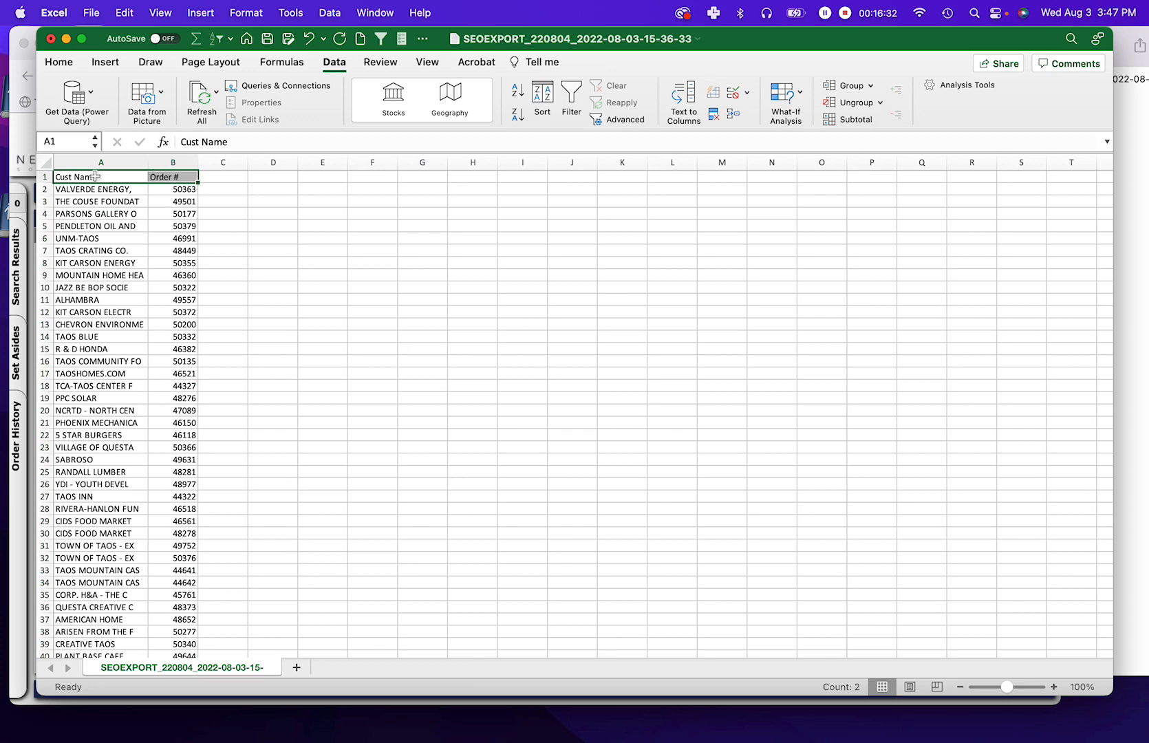
pyautogui.click(574, 100)
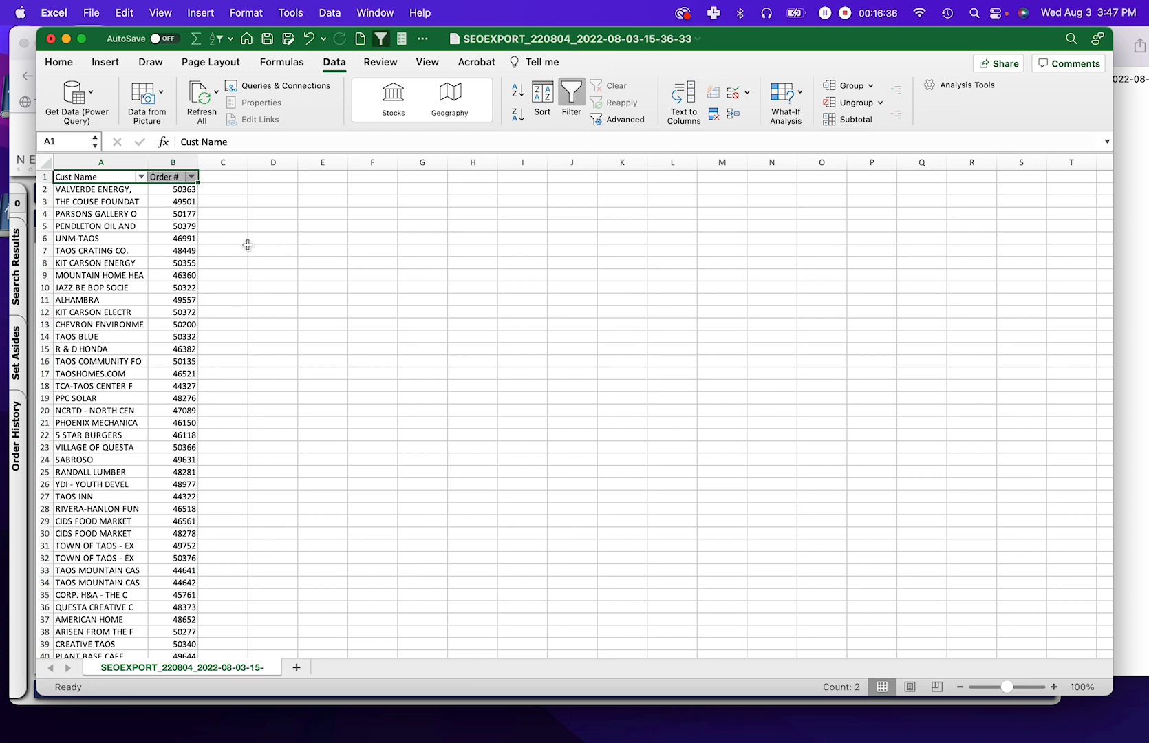
pyautogui.click(220, 201)
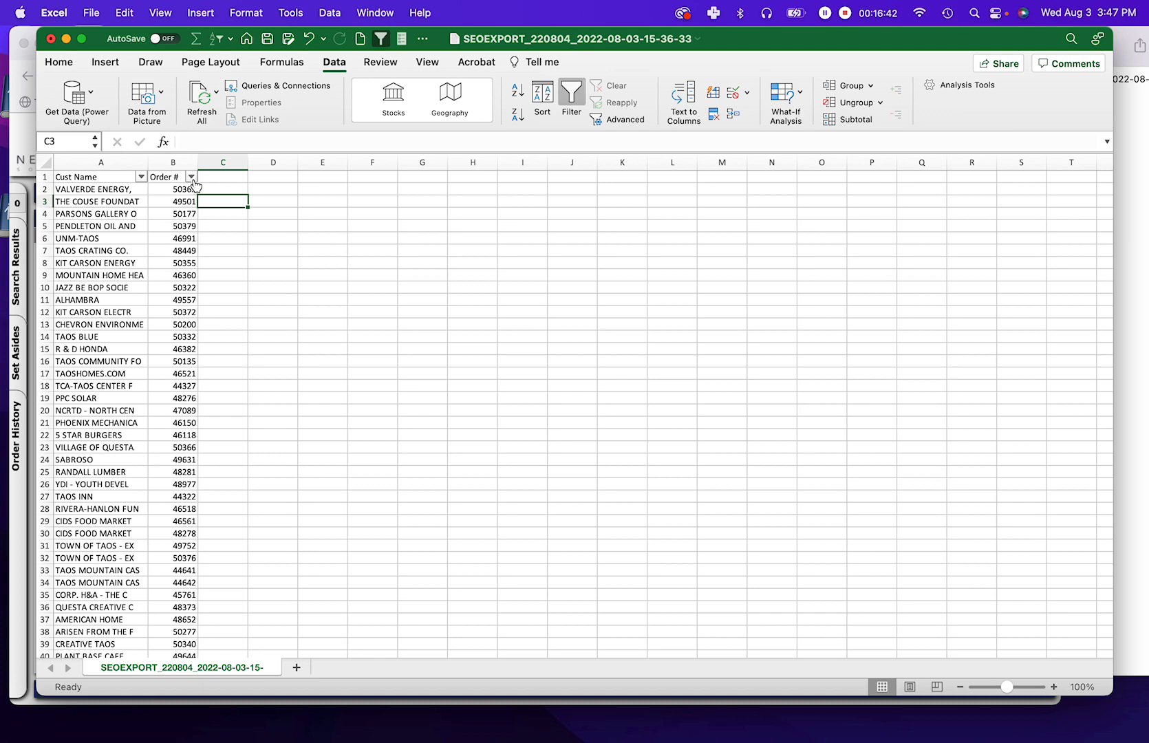
pyautogui.click(192, 177)
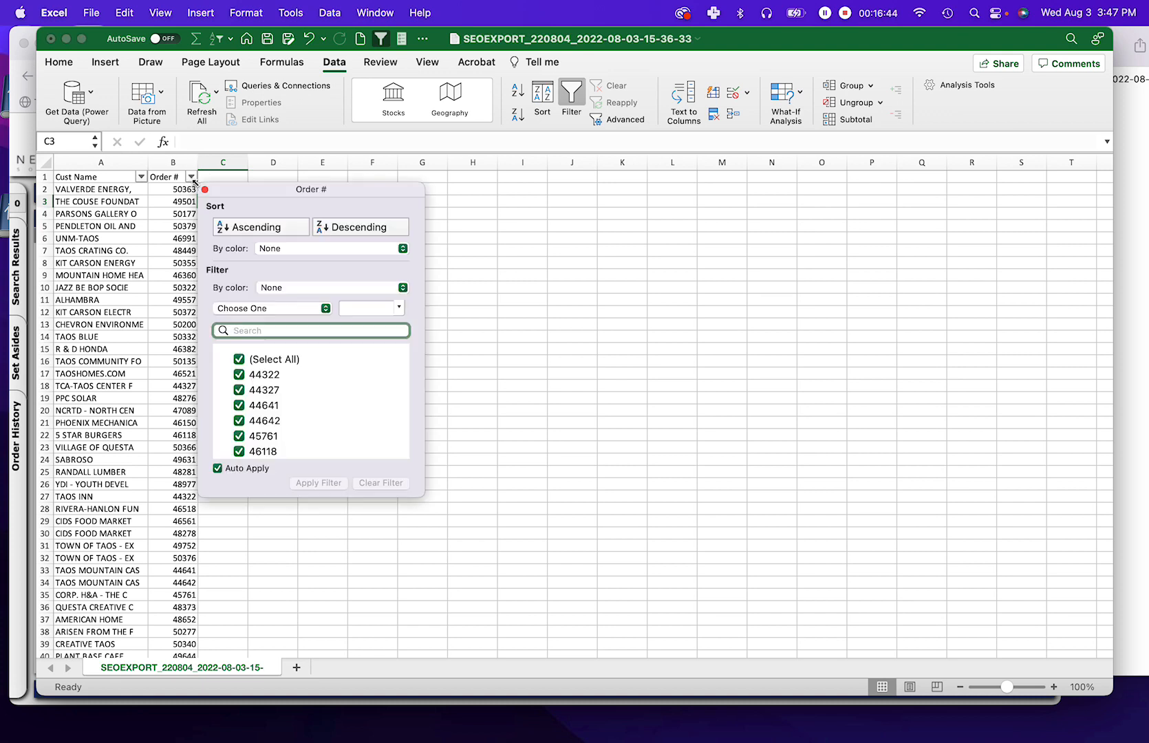
pyautogui.click(229, 232)
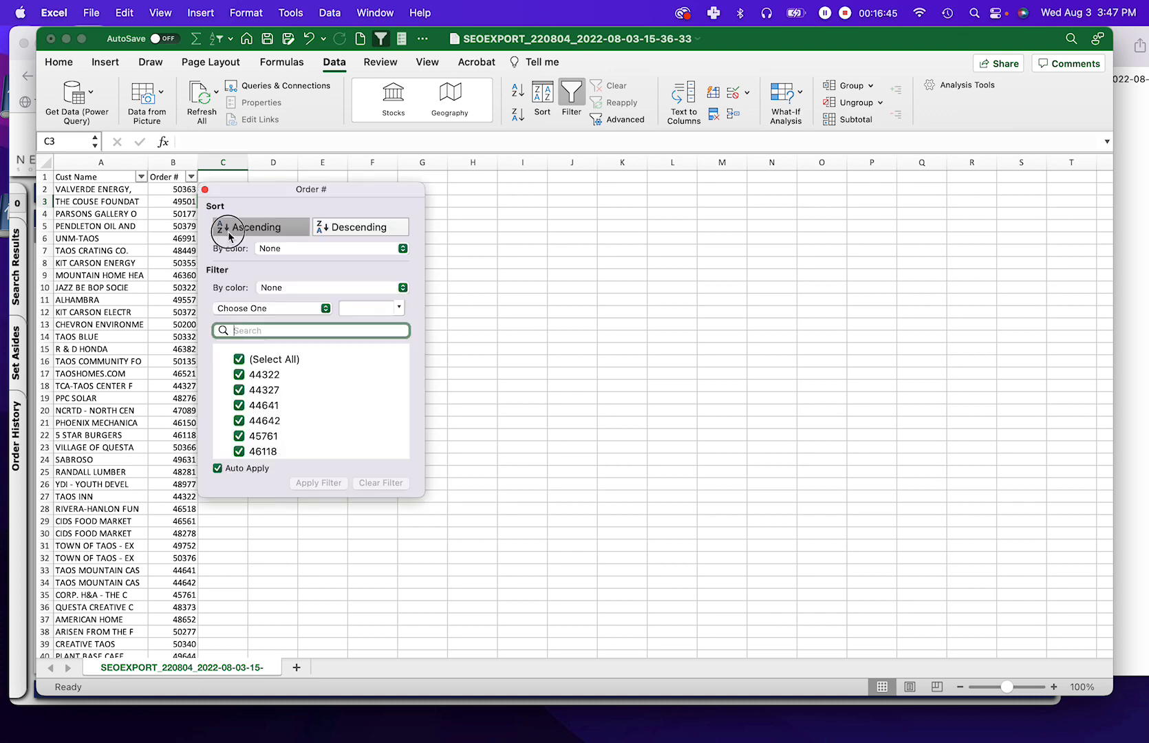
pyautogui.click(254, 177)
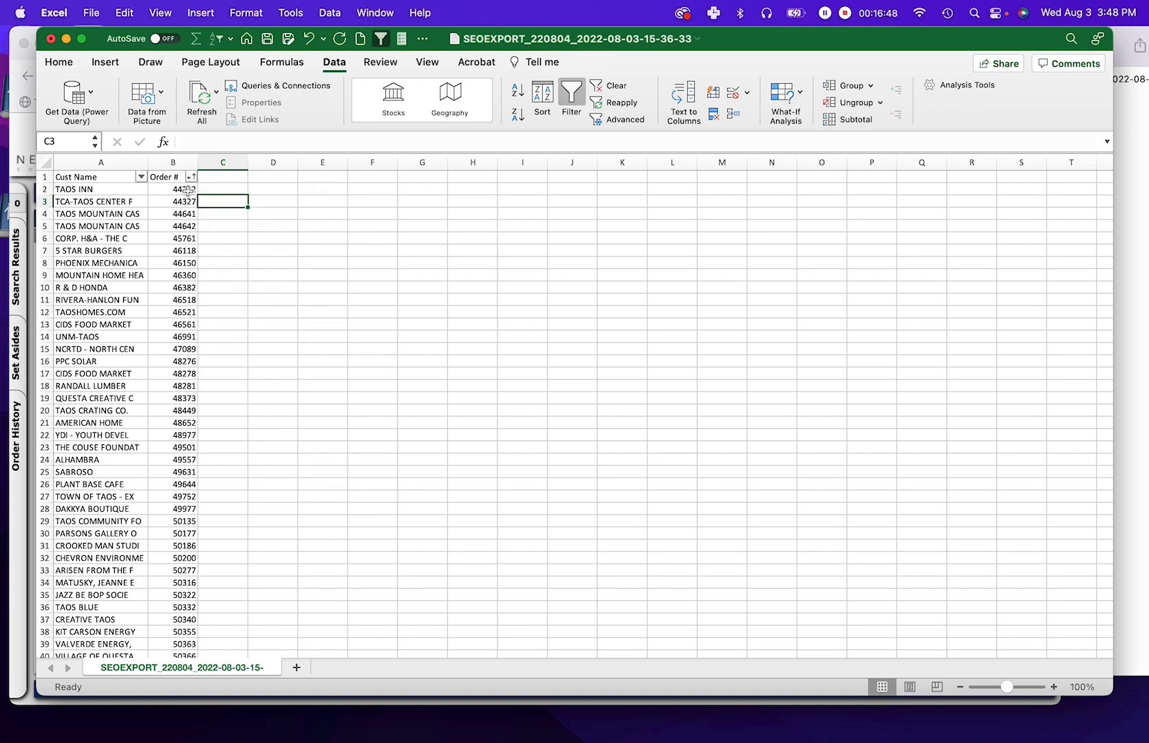
# Step: Widen the Cust Name column so the customer names fit beside the Order # column
pyautogui.scroll(-5, 184, 397)
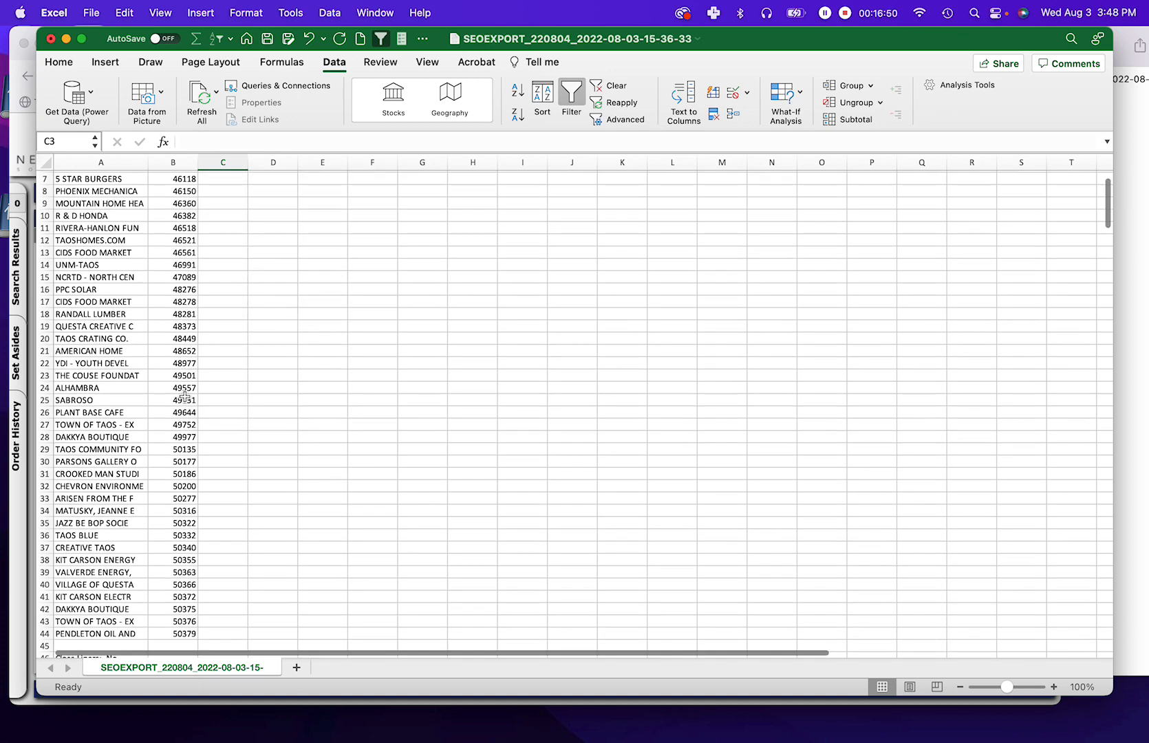
pyautogui.scroll(5, 185, 397)
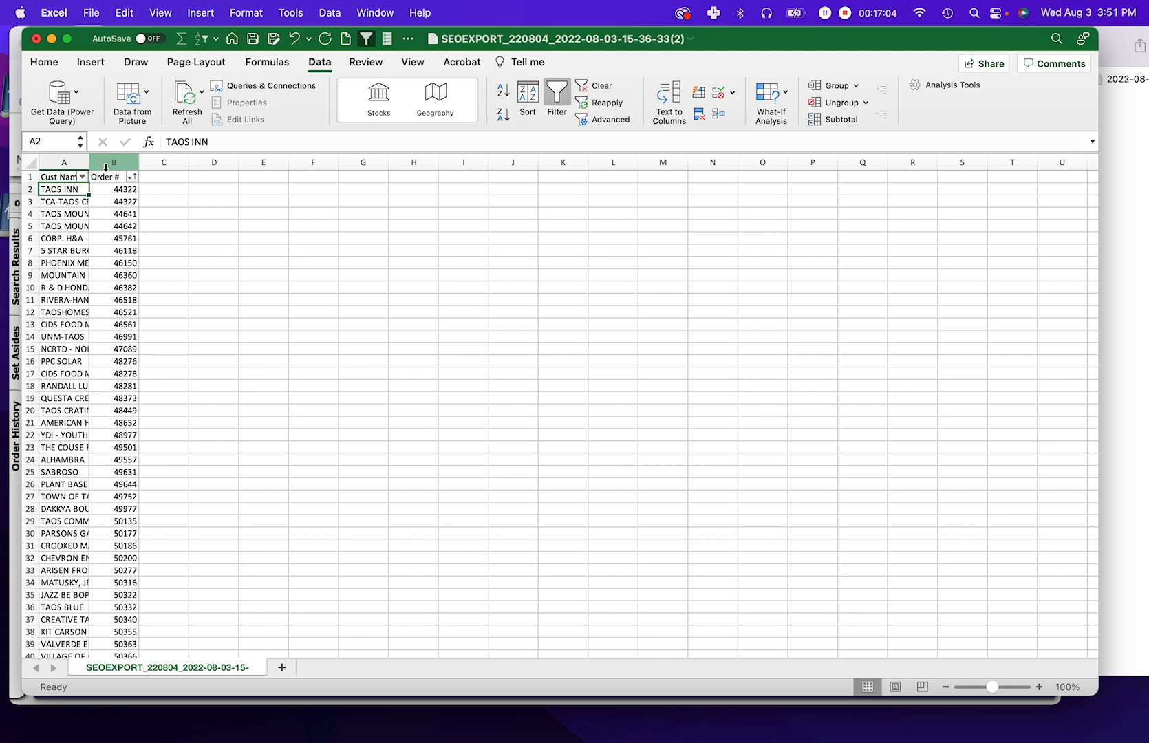
pyautogui.moveTo(89, 162); pyautogui.dragTo(163, 198)
pyautogui.click(127, 250)
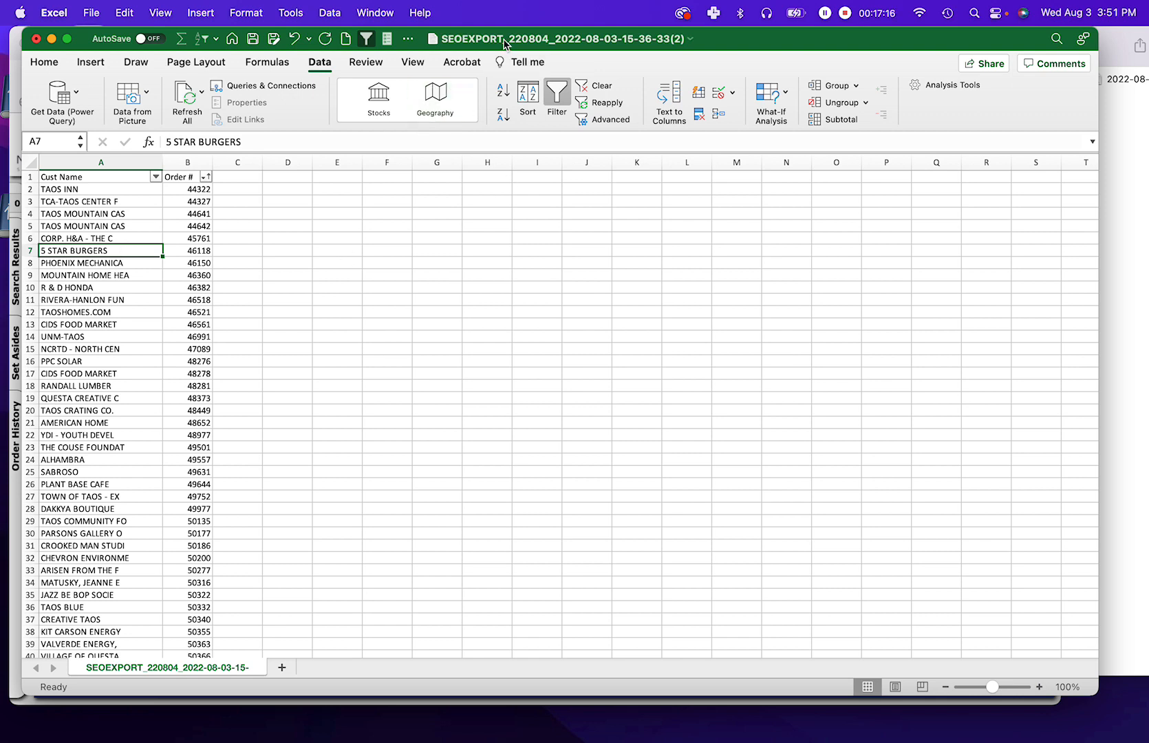
# Step: Save the order list to the Desktop as a tab-delimited text file, keep that format, and dismiss the data loss notice
pyautogui.moveTo(504, 43)
pyautogui.mouseDown()
pyautogui.moveTo(514, 79)
pyautogui.moveTo(493, 45)
pyautogui.mouseUp()
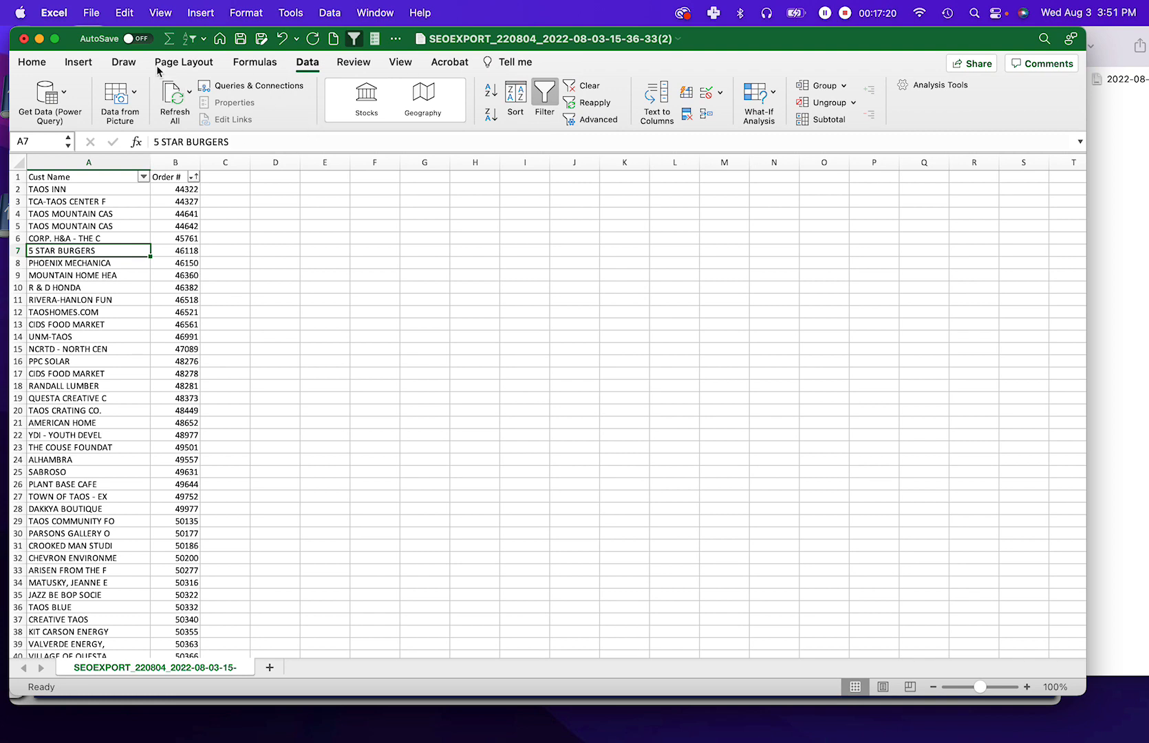
pyautogui.click(92, 13)
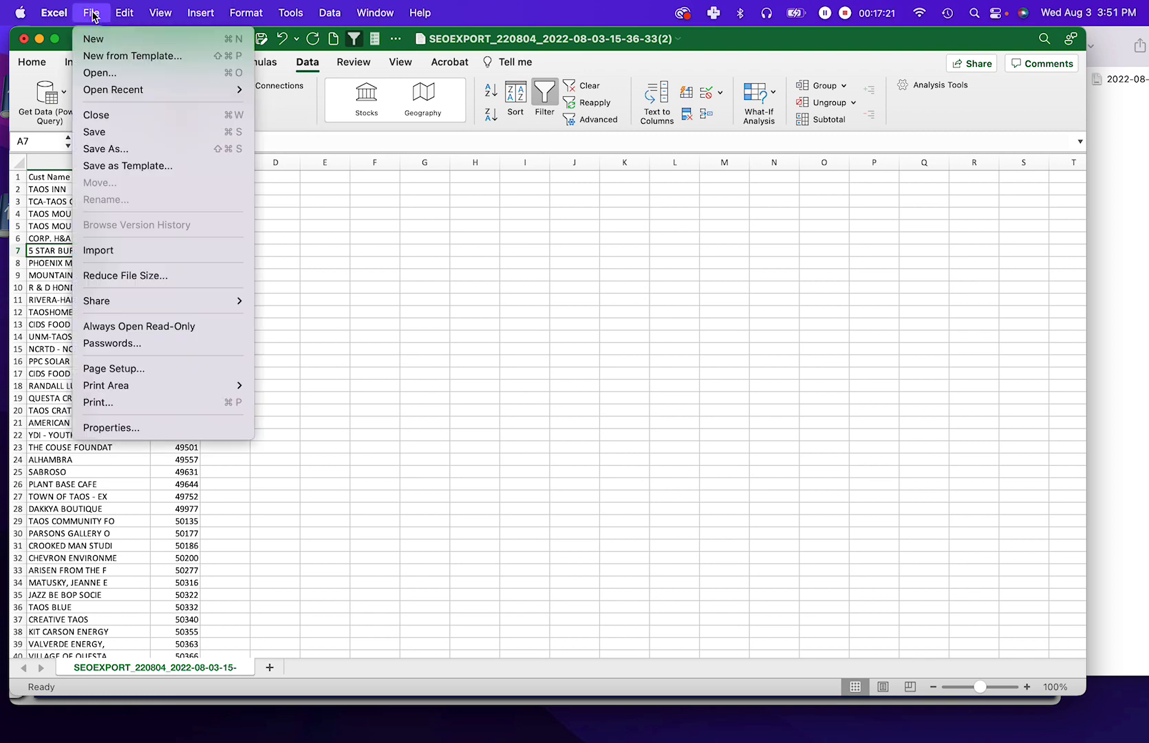
pyautogui.click(105, 149)
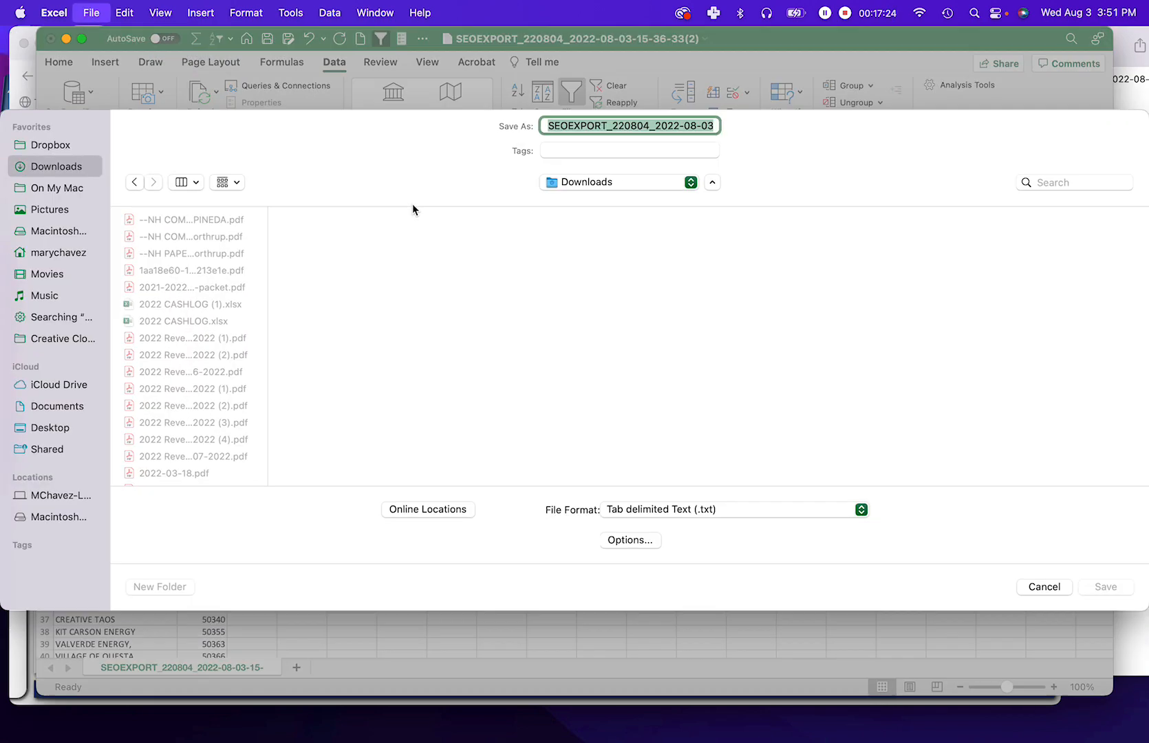
pyautogui.click(50, 429)
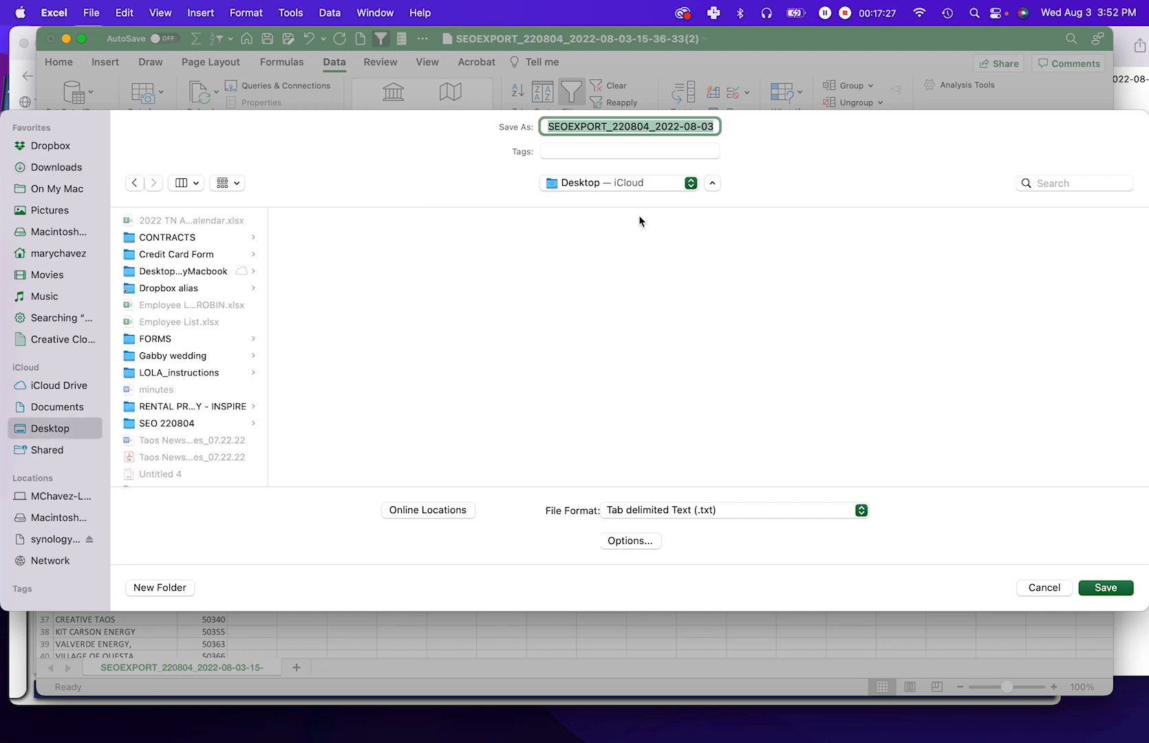
pyautogui.click(1106, 588)
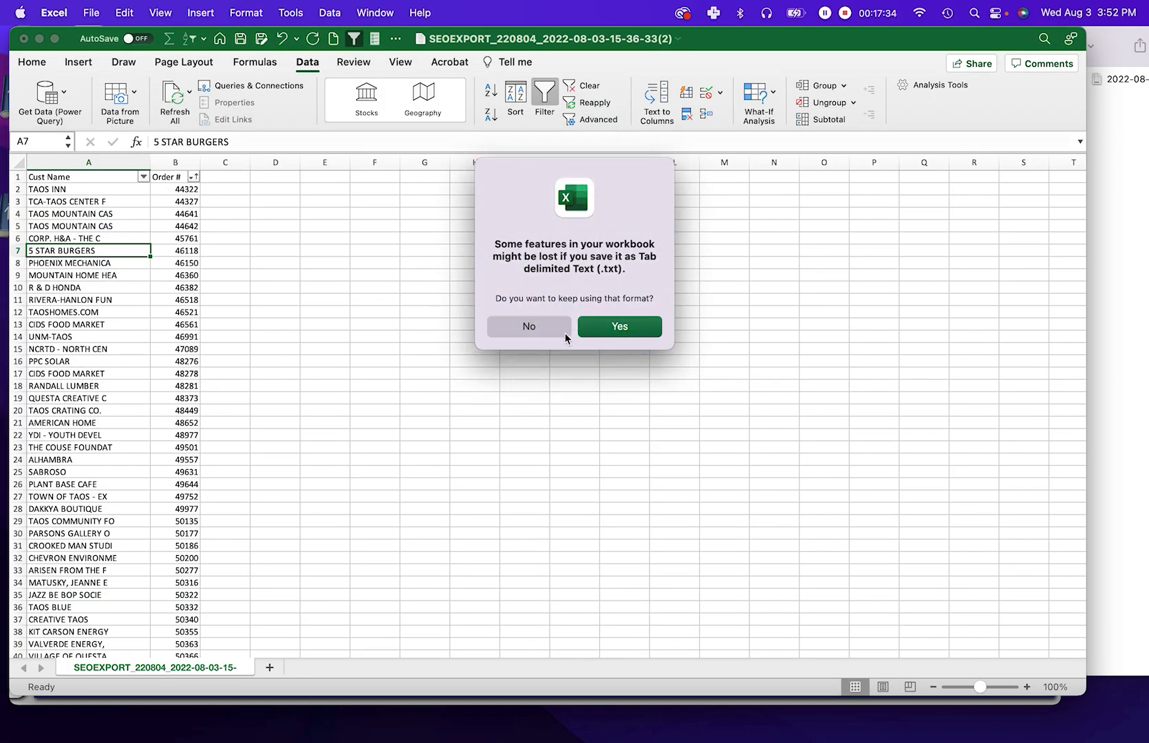
pyautogui.click(600, 329)
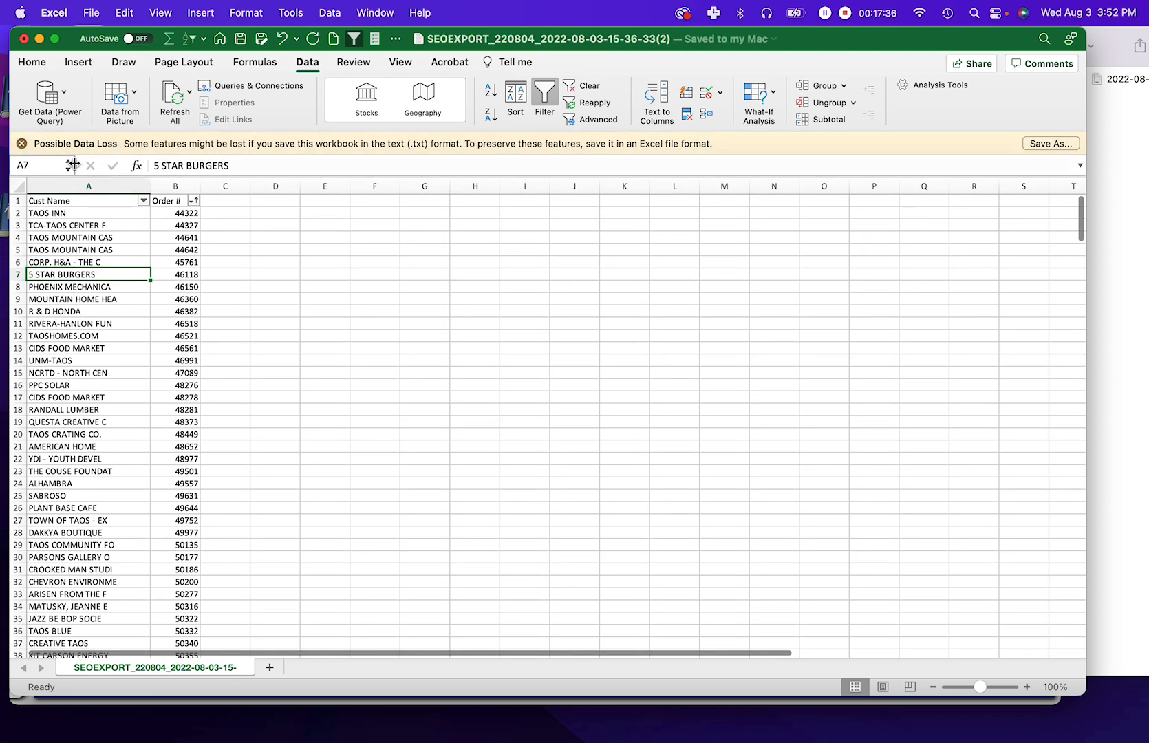
pyautogui.click(21, 143)
pyautogui.click(275, 251)
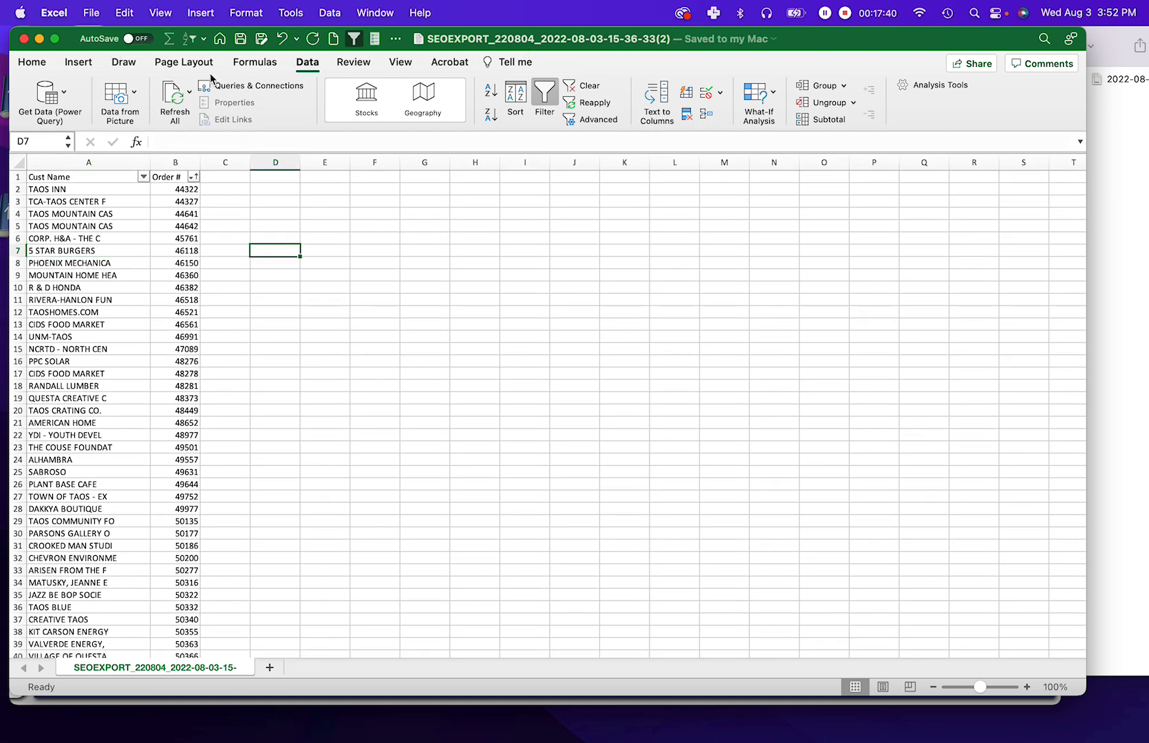
# Step: Shift the spreadsheet window aside and close the Finder windows showing Downloads and Ownlocal_220804
pyautogui.moveTo(485, 44); pyautogui.dragTo(398, 133)
pyautogui.click(391, 53)
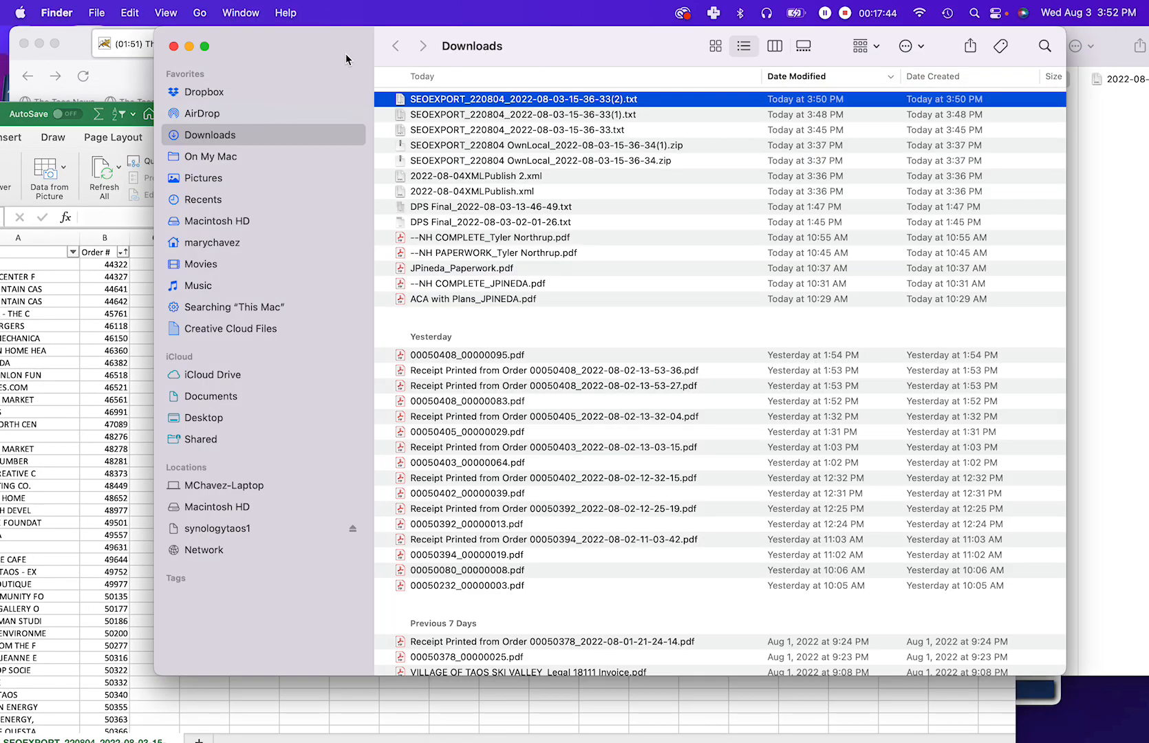
pyautogui.click(173, 47)
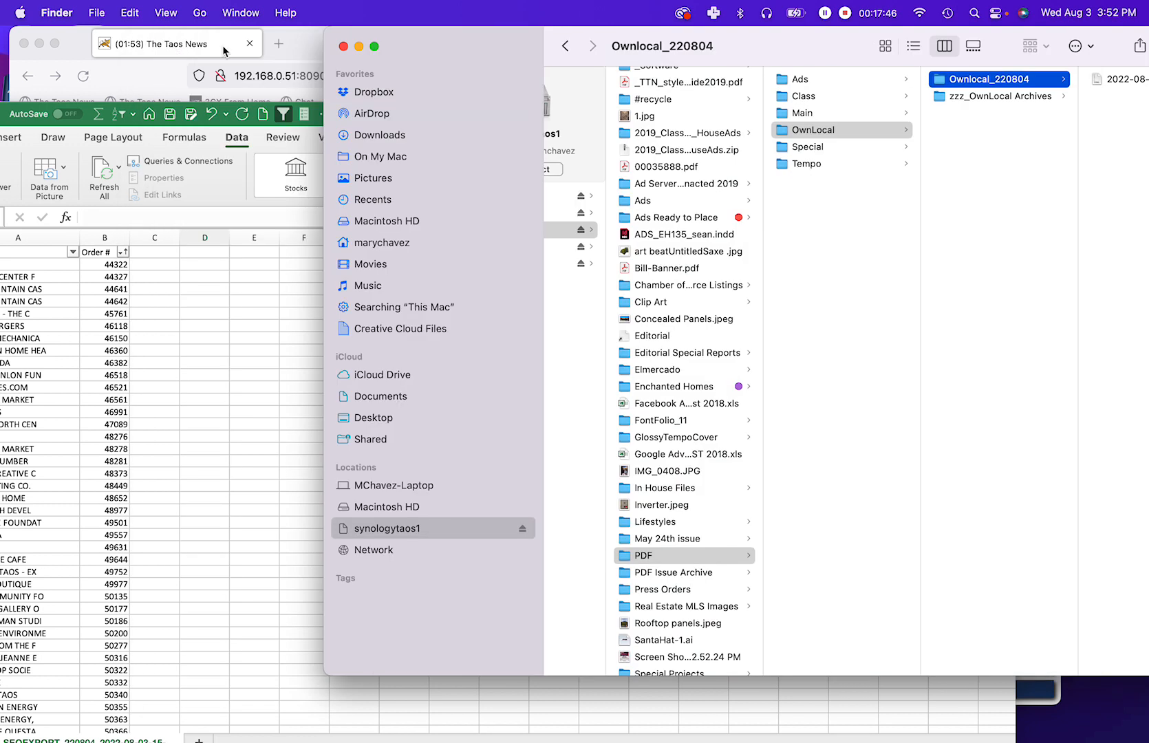
pyautogui.click(343, 47)
# Step: Move the browser and spreadsheet windows off the desktop icons, open the SEO 220804 folder, and enlarge its window
pyautogui.click(462, 55)
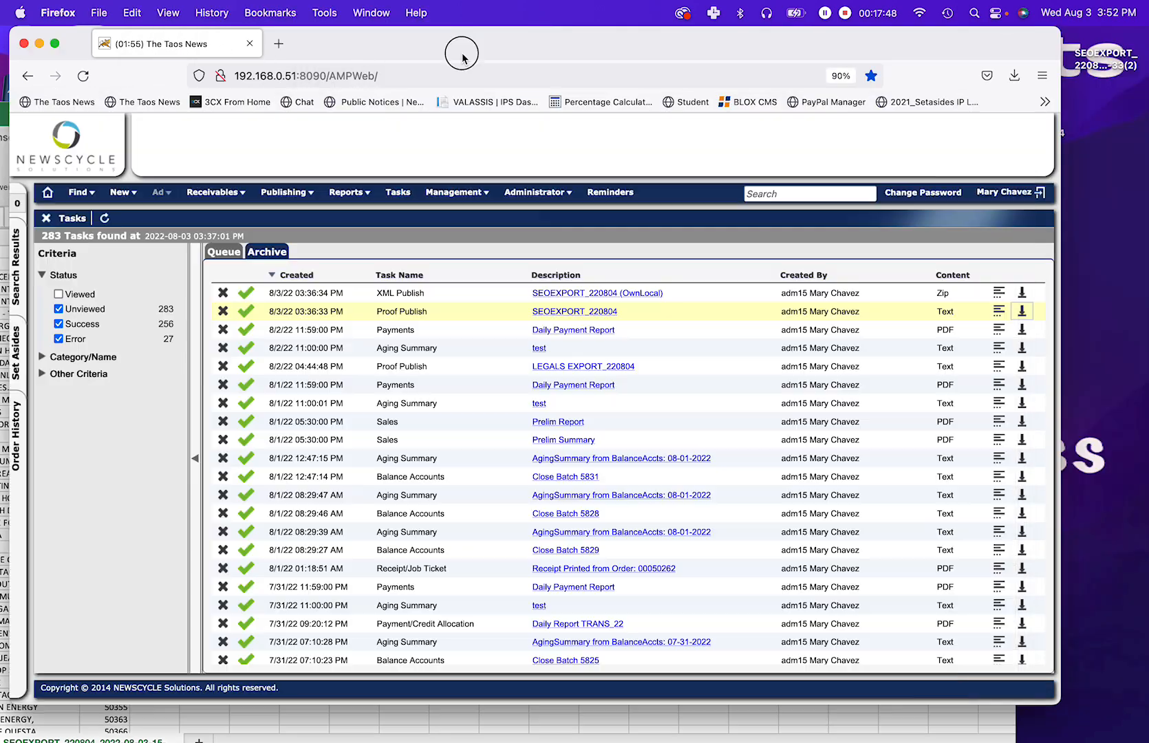
pyautogui.moveTo(493, 62); pyautogui.dragTo(18, 268)
pyautogui.moveTo(796, 114); pyautogui.dragTo(678, 60)
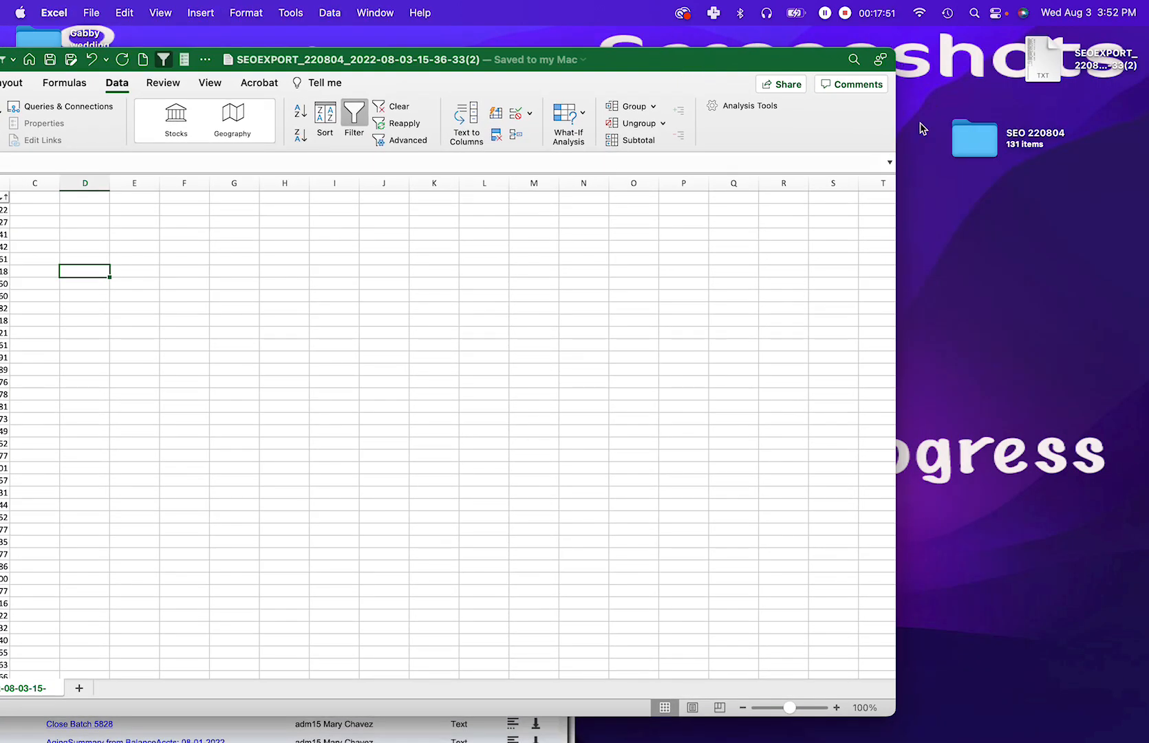
pyautogui.doubleClick(988, 148)
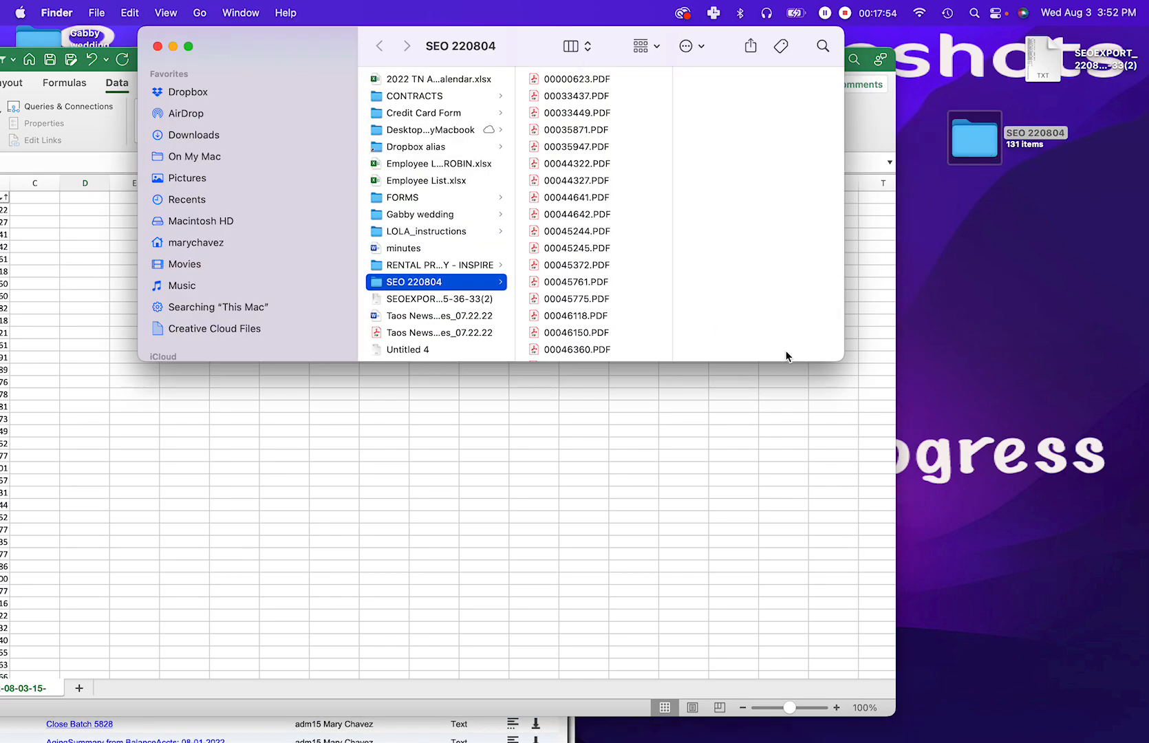
pyautogui.moveTo(847, 359); pyautogui.dragTo(1137, 584)
# Step: Arrange the order list and a narrowed SEO 220804 folder window side by side for comparison
pyautogui.click(85, 270)
pyautogui.moveTo(300, 67); pyautogui.dragTo(1141, 21)
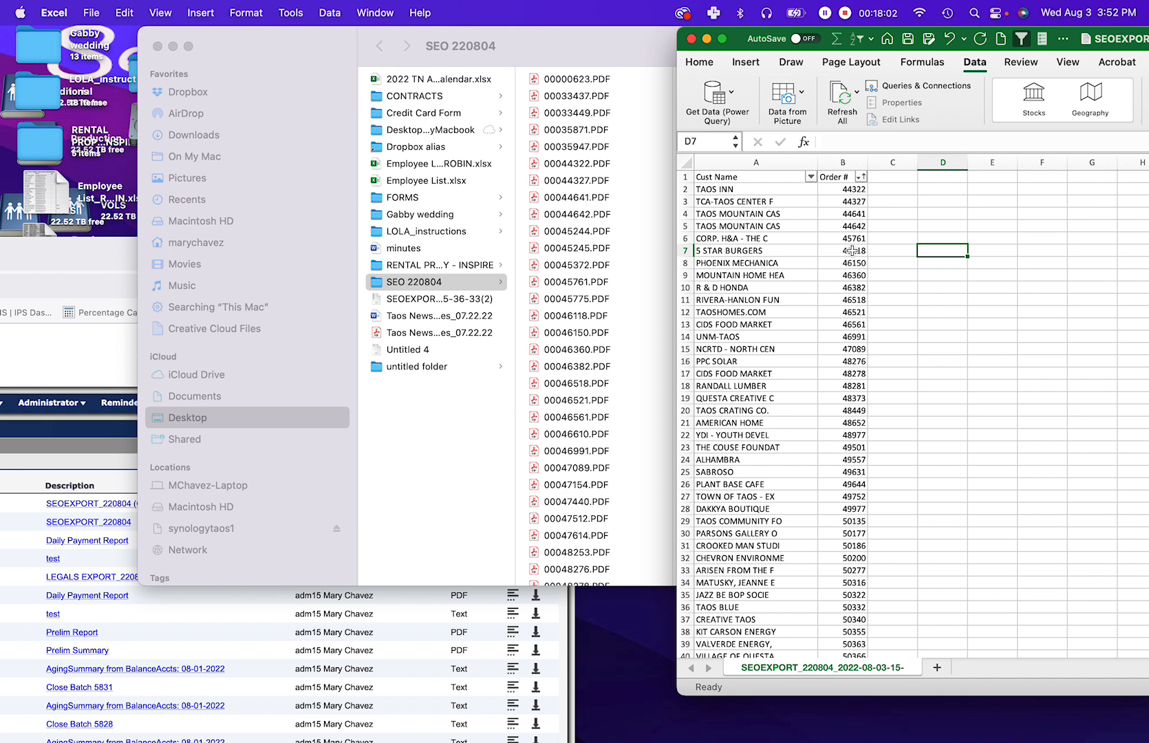
pyautogui.scroll(-2, 850, 241)
pyautogui.scroll(2, 846, 221)
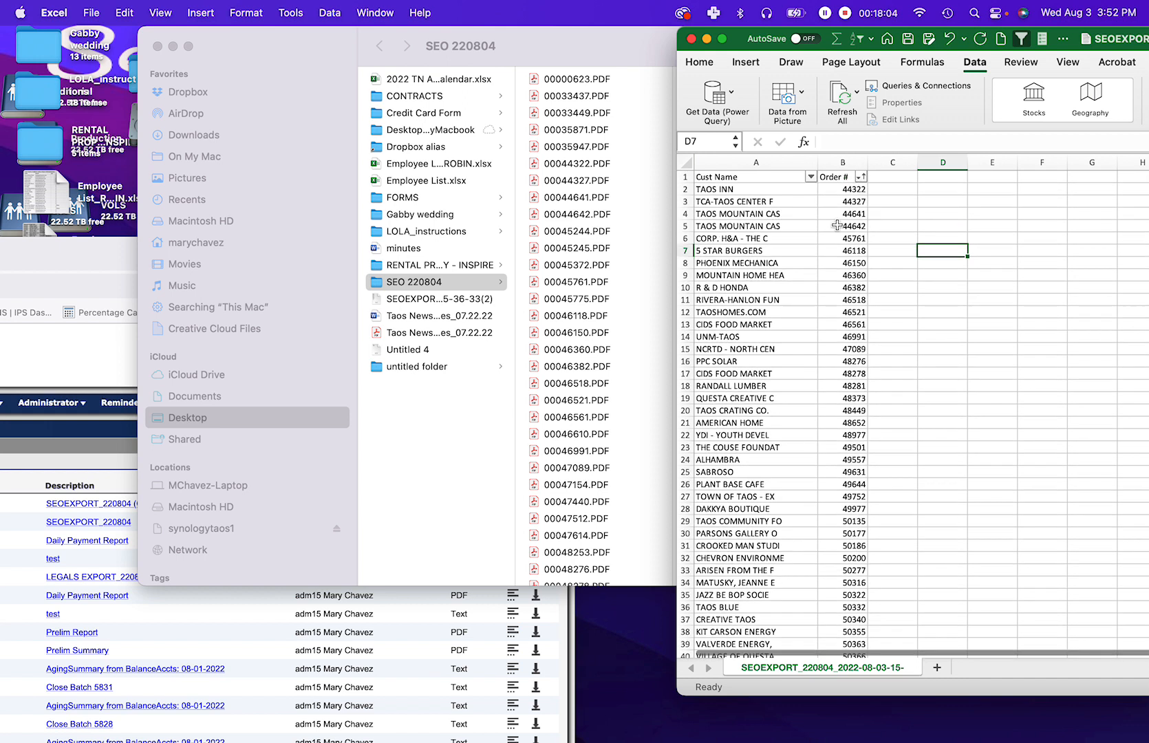
pyautogui.click(843, 190)
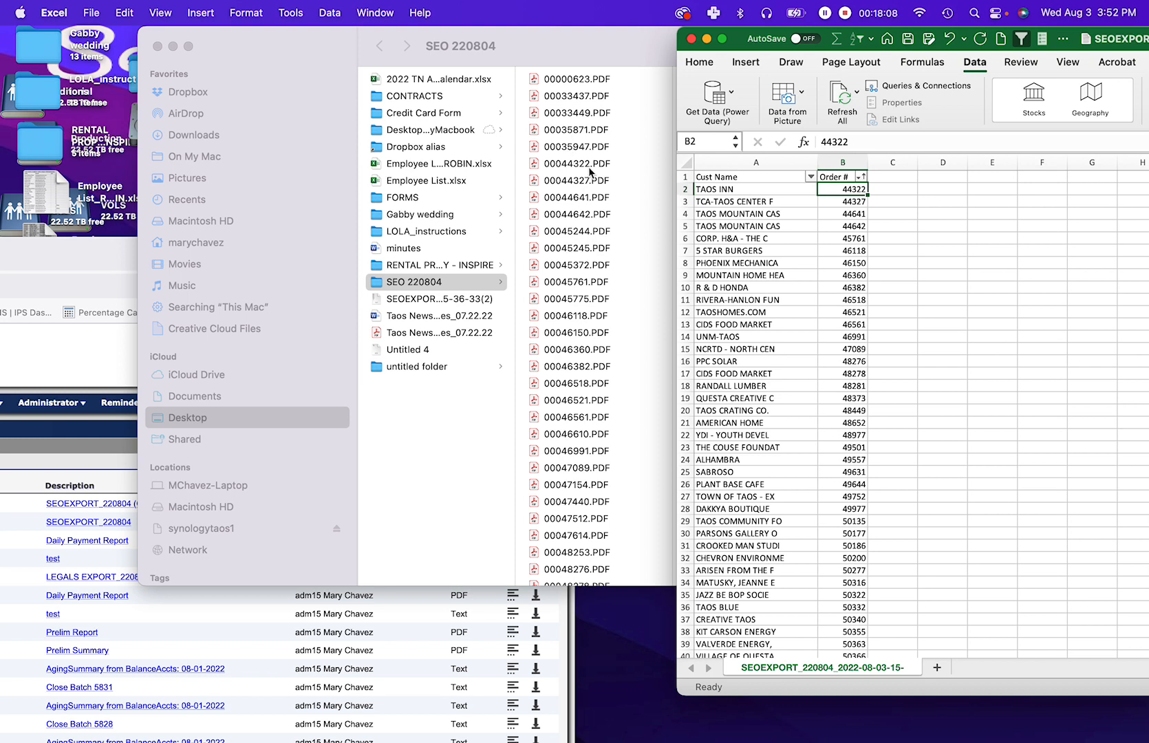
pyautogui.doubleClick(344, 43)
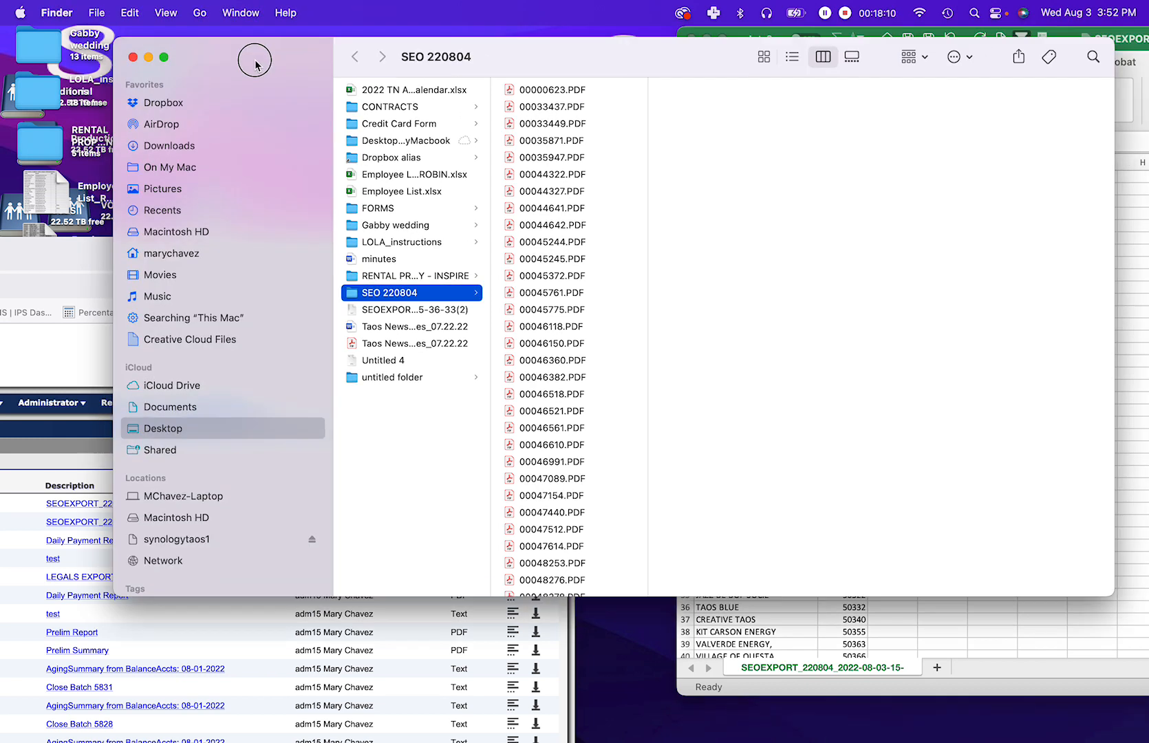
pyautogui.moveTo(1020, 208); pyautogui.dragTo(603, 208)
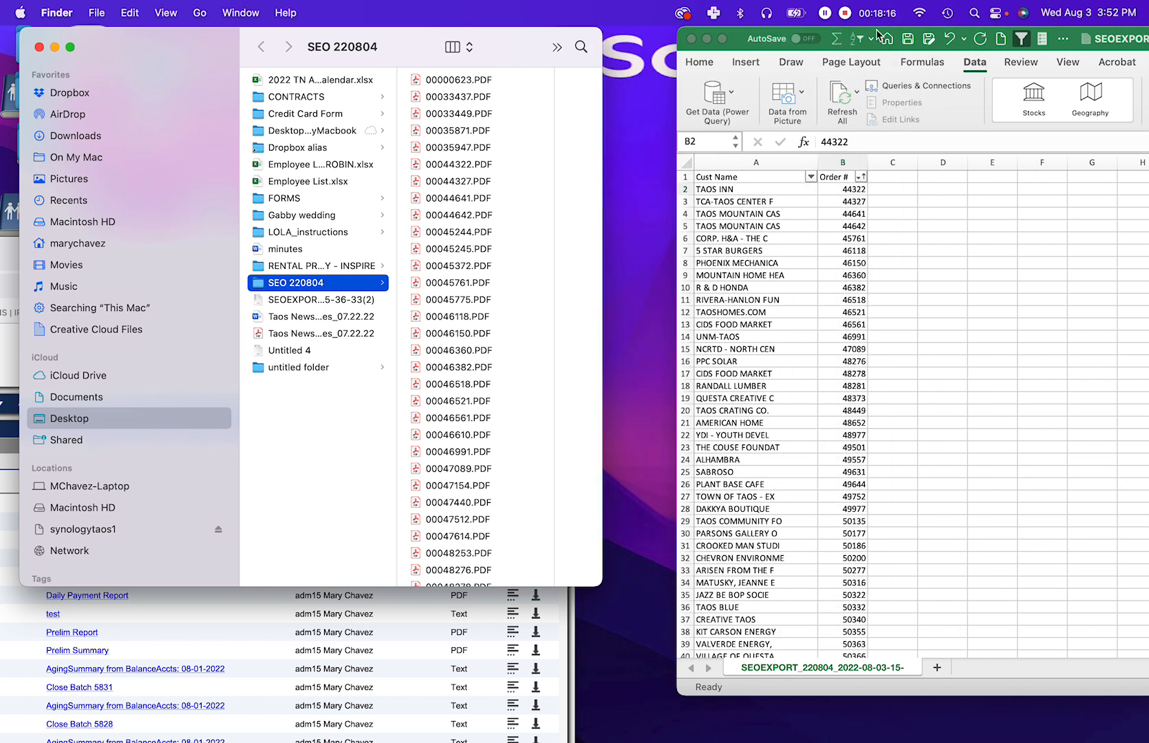
pyautogui.moveTo(868, 43); pyautogui.dragTo(839, 43)
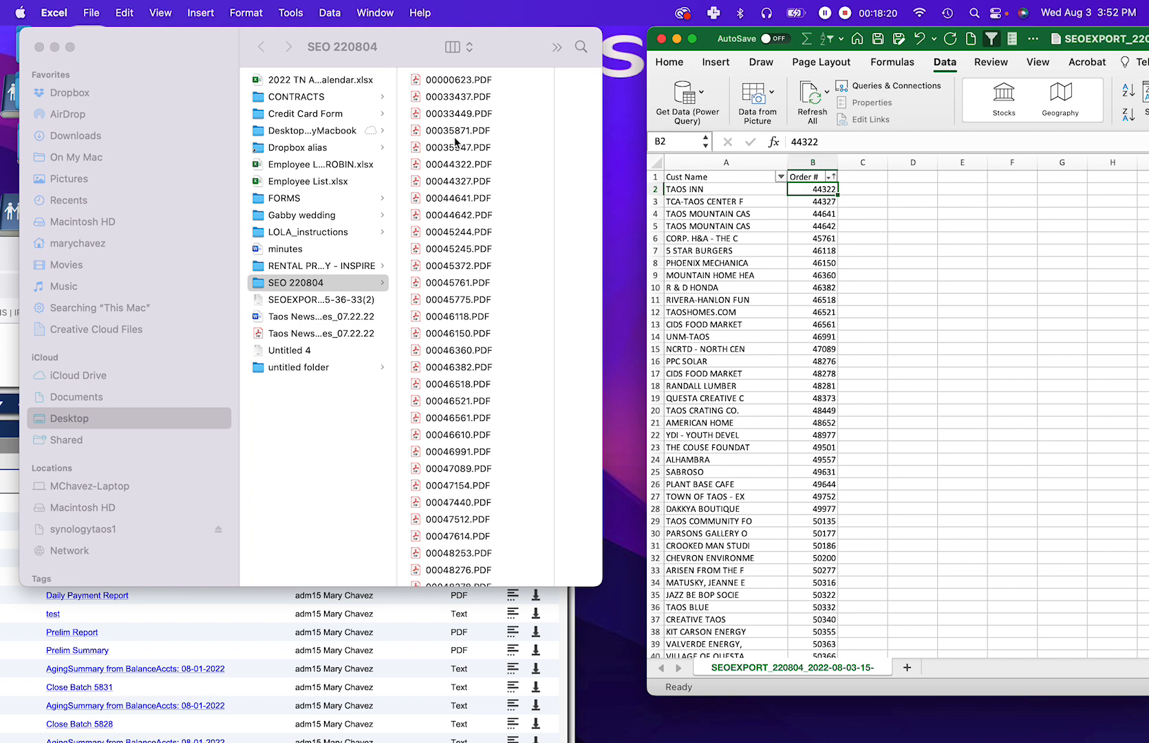
# Step: Tag the PDF matching the first order in the list, TAOS INN, with the red label
pyautogui.click(456, 166)
pyautogui.click(456, 166)
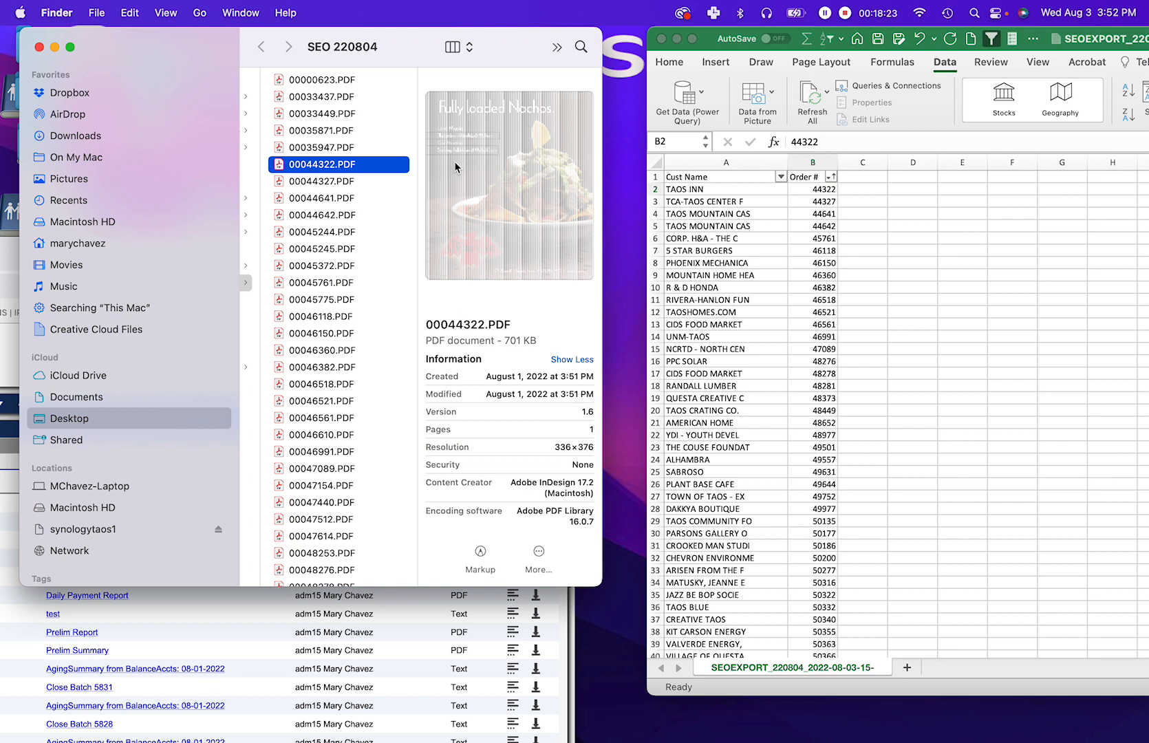
pyautogui.rightClick(363, 166)
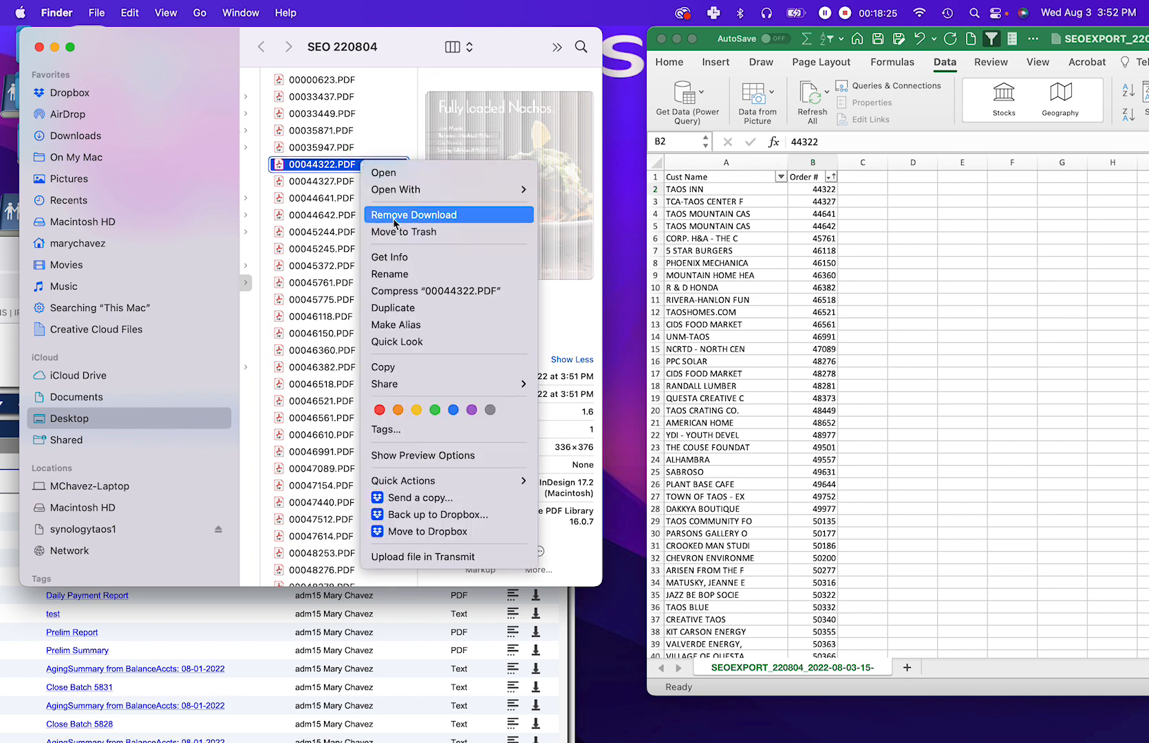
pyautogui.click(380, 410)
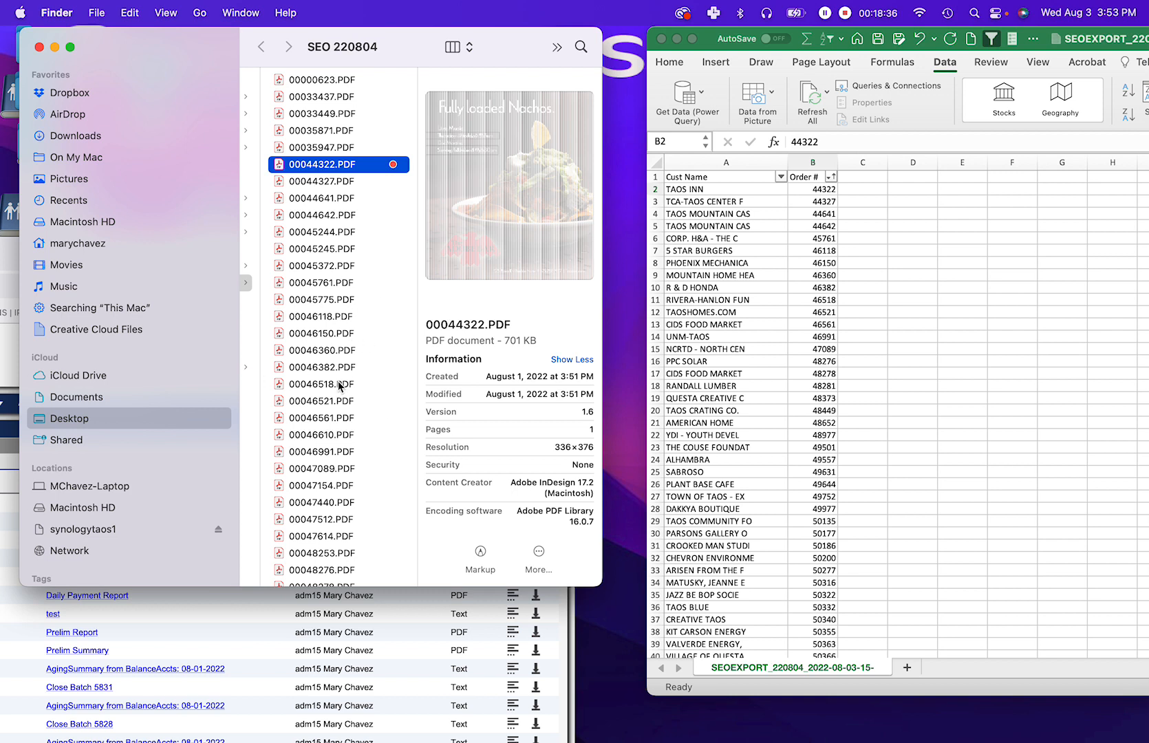
# Step: Compare the next three orders in the list, TCA-TAOS CENTER F and both TAOS MOUNTAIN CAS, with their PDFs
pyautogui.click(680, 193)
pyautogui.click(657, 189)
pyautogui.click(747, 221)
pyautogui.click(813, 190)
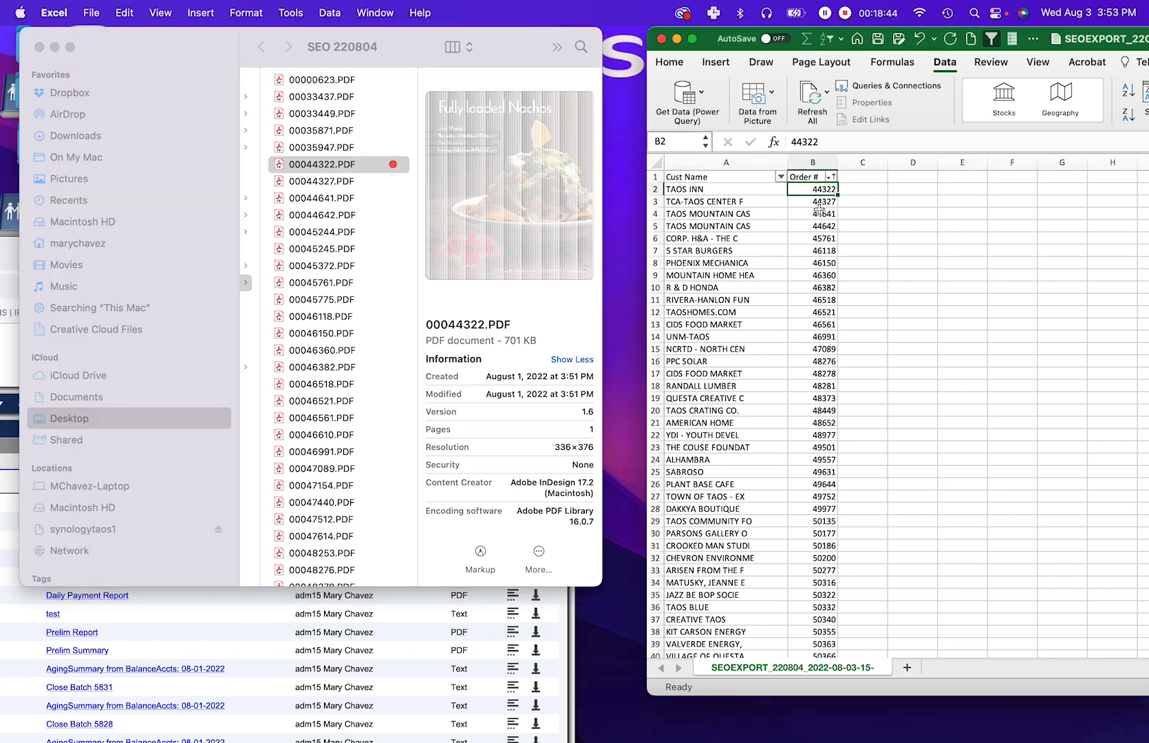
pyautogui.click(810, 203)
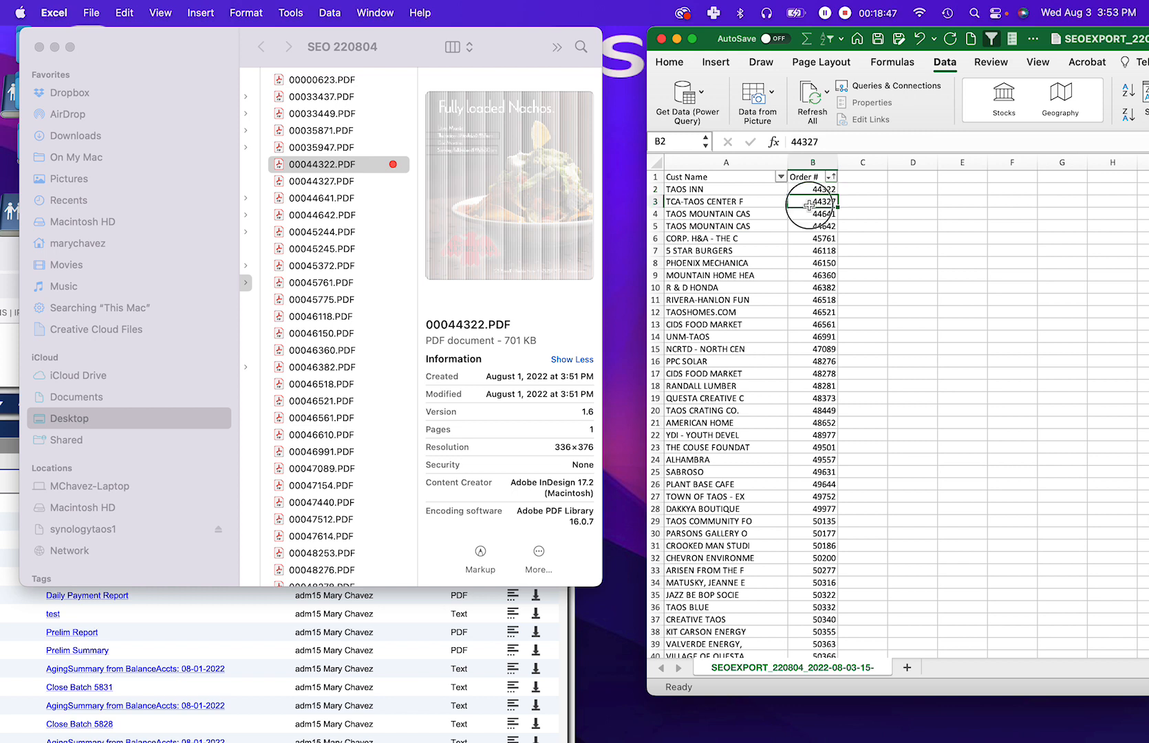
pyautogui.click(331, 186)
pyautogui.click(332, 183)
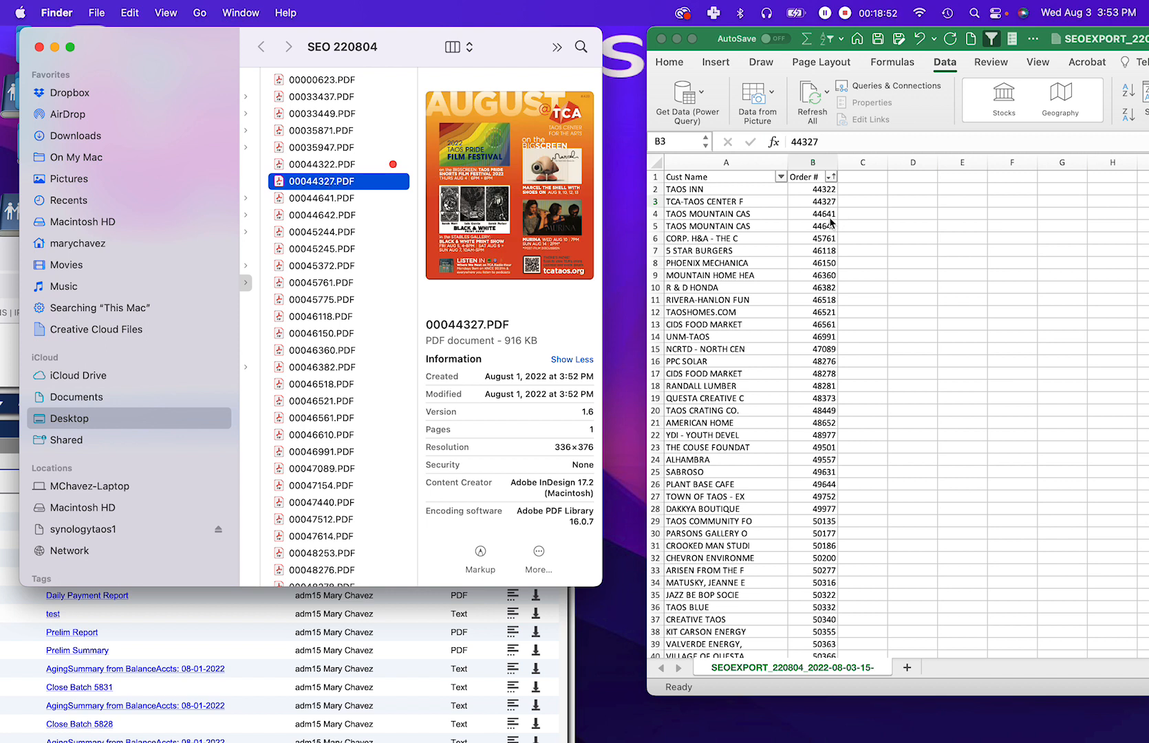
pyautogui.click(329, 199)
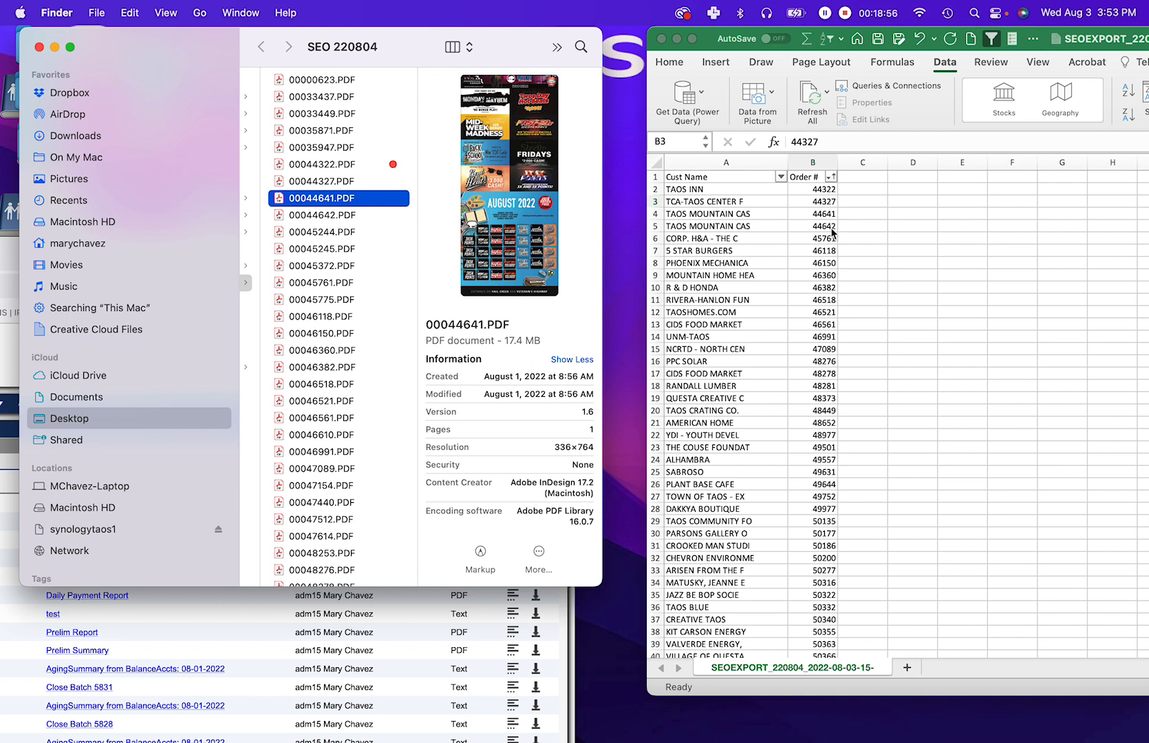
pyautogui.click(320, 214)
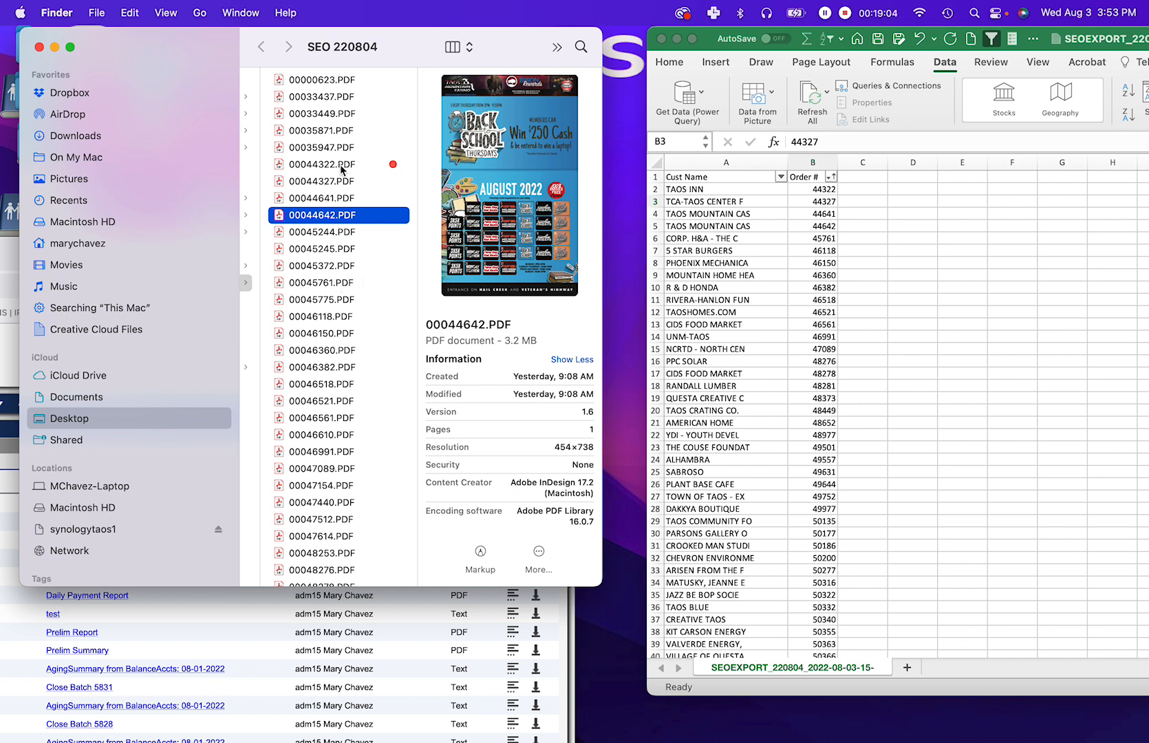
# Step: Tag the four PDFs matching the first four orders in the list with the red label
pyautogui.moveTo(315, 215)
pyautogui.mouseDown()
pyautogui.moveTo(318, 184)
pyautogui.moveTo(318, 215)
pyautogui.mouseUp()
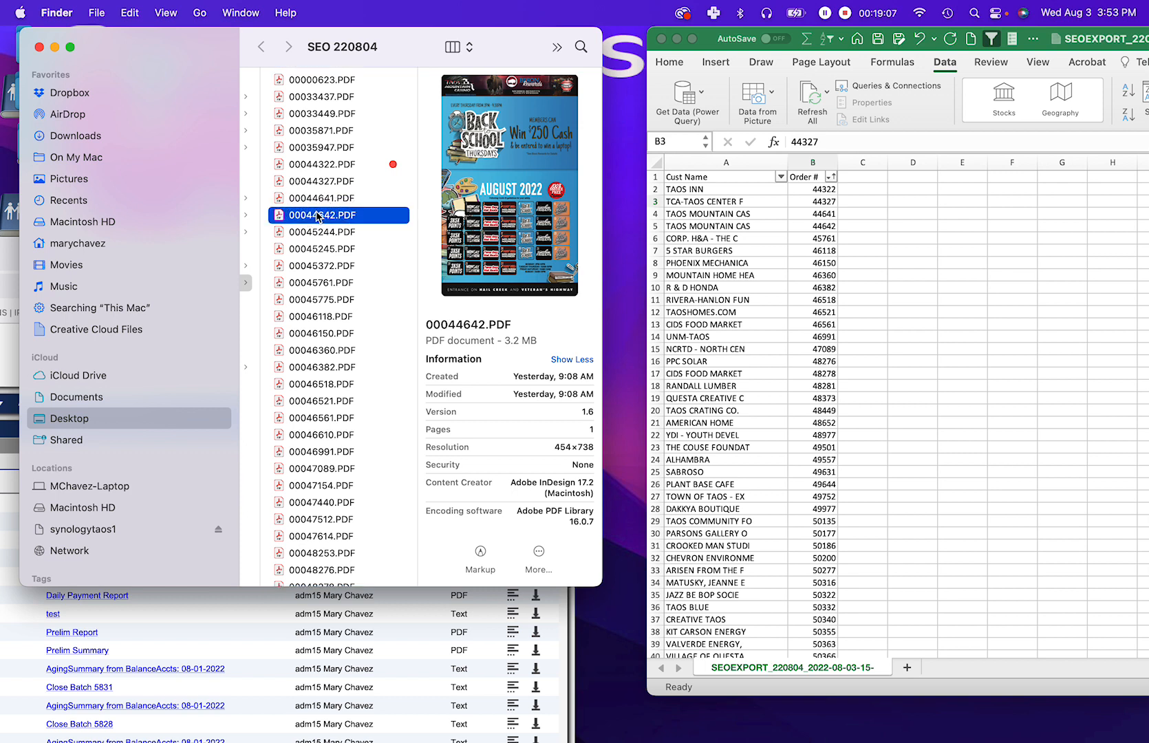
pyautogui.keyDown('shift'); pyautogui.click(337, 165); pyautogui.keyUp('shift')
pyautogui.rightClick(337, 166)
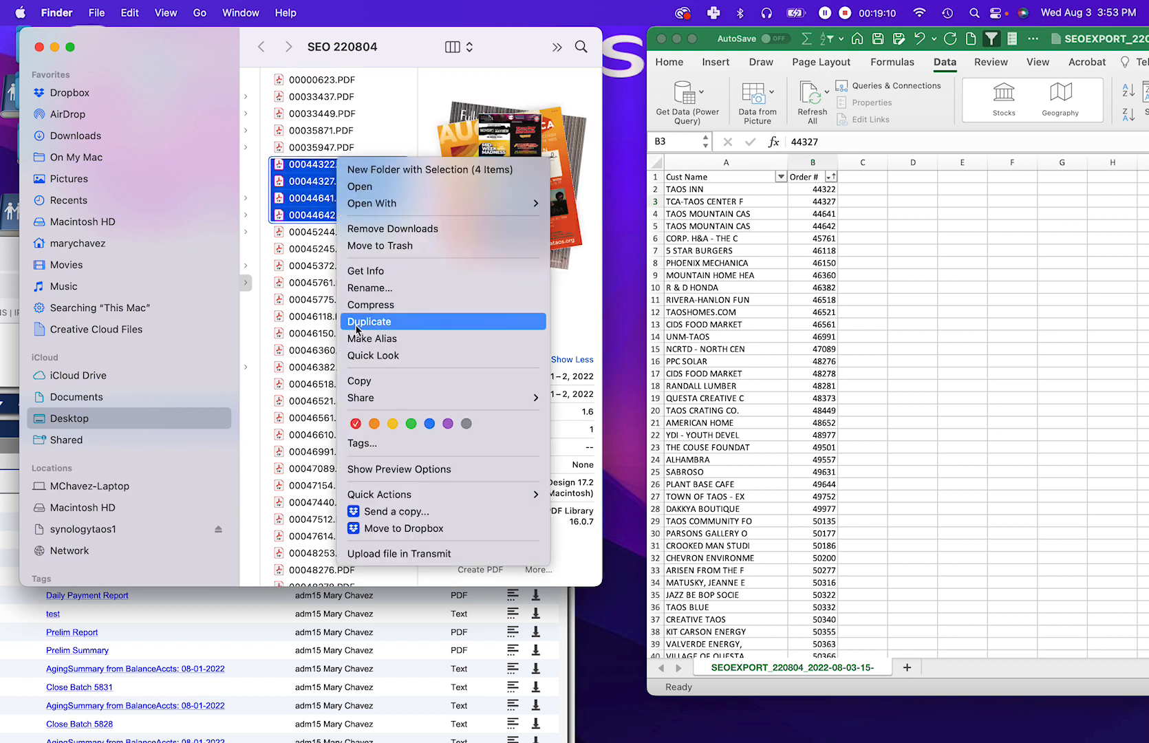
pyautogui.click(353, 419)
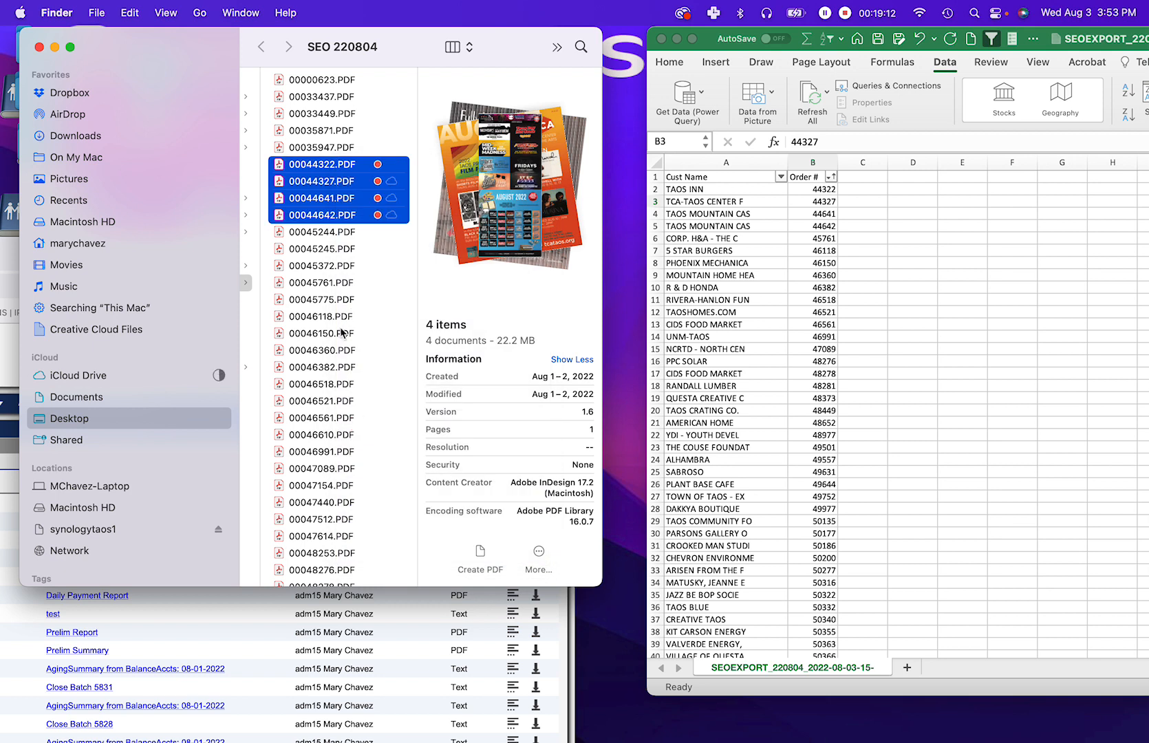
# Step: Color the text of the first four order rows in the spreadsheet, TAOS INN through TAOS MOUNTAIN CAS, red
pyautogui.click(761, 197)
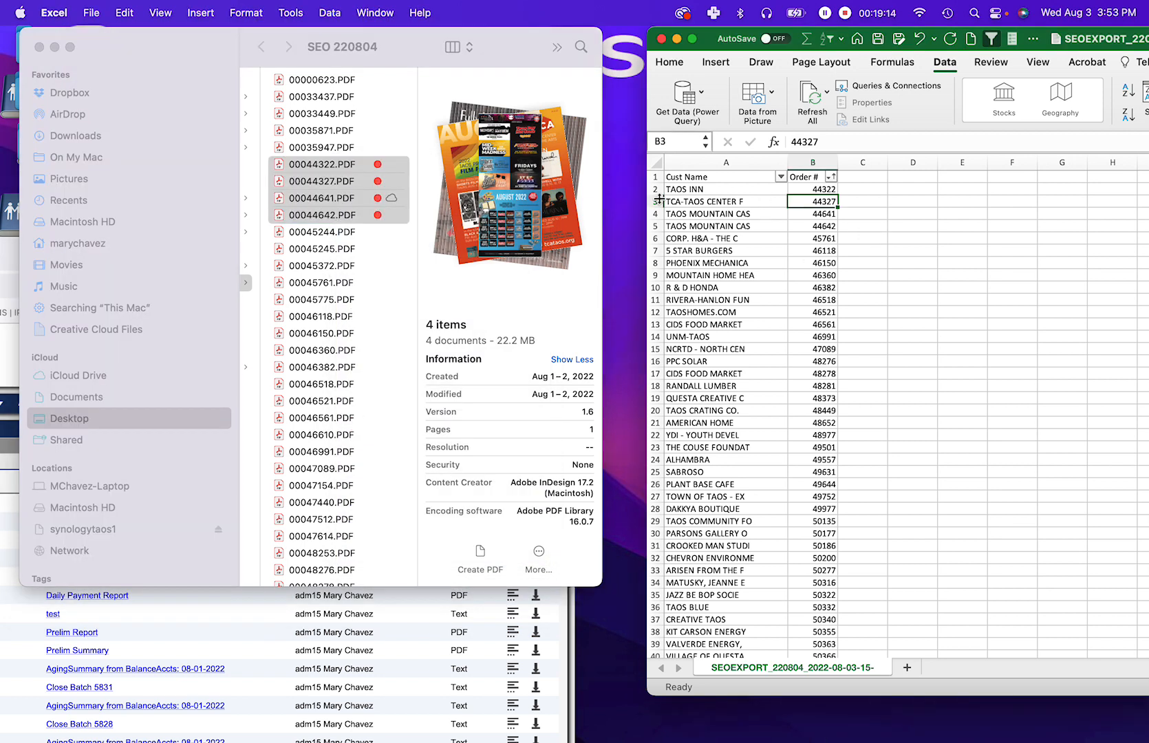
pyautogui.click(655, 190)
pyautogui.moveTo(655, 190); pyautogui.dragTo(655, 226)
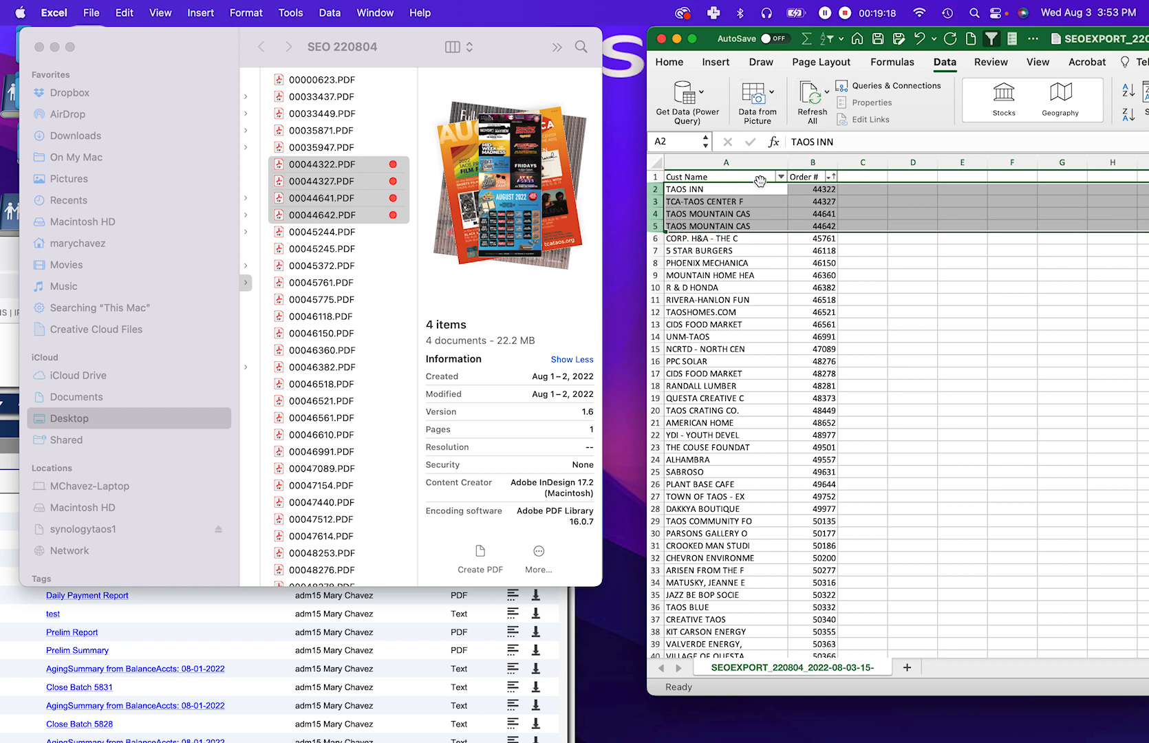
pyautogui.click(669, 62)
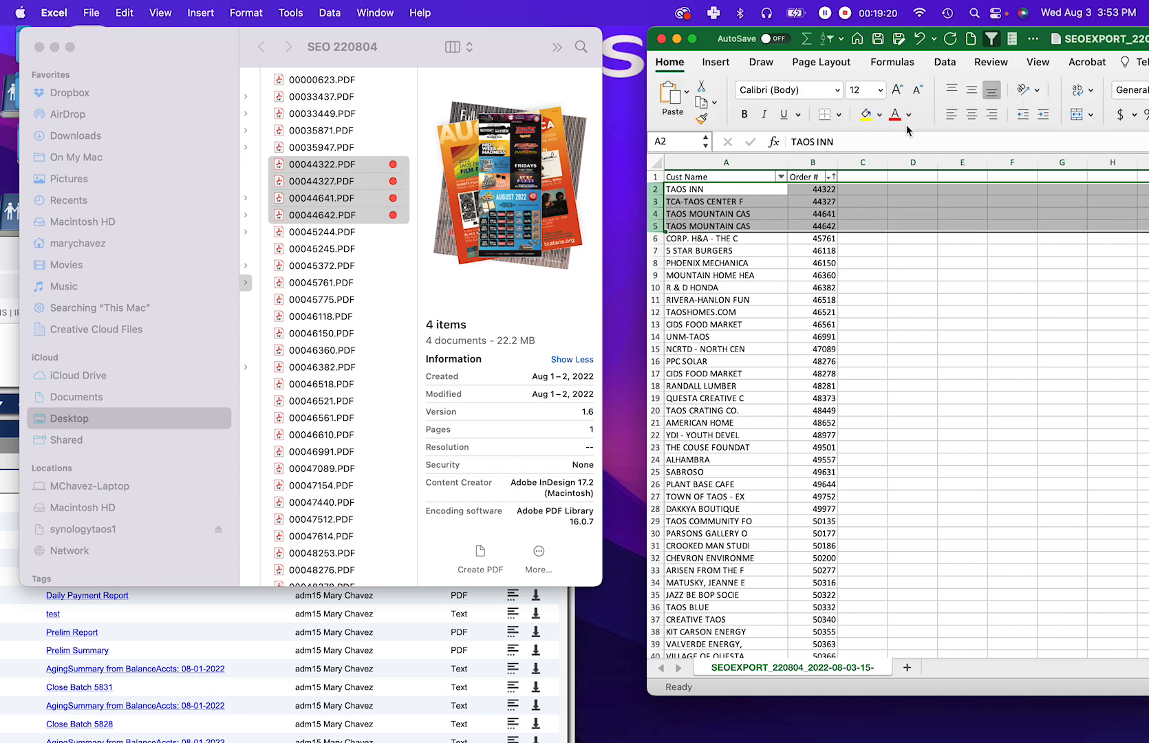
pyautogui.click(823, 241)
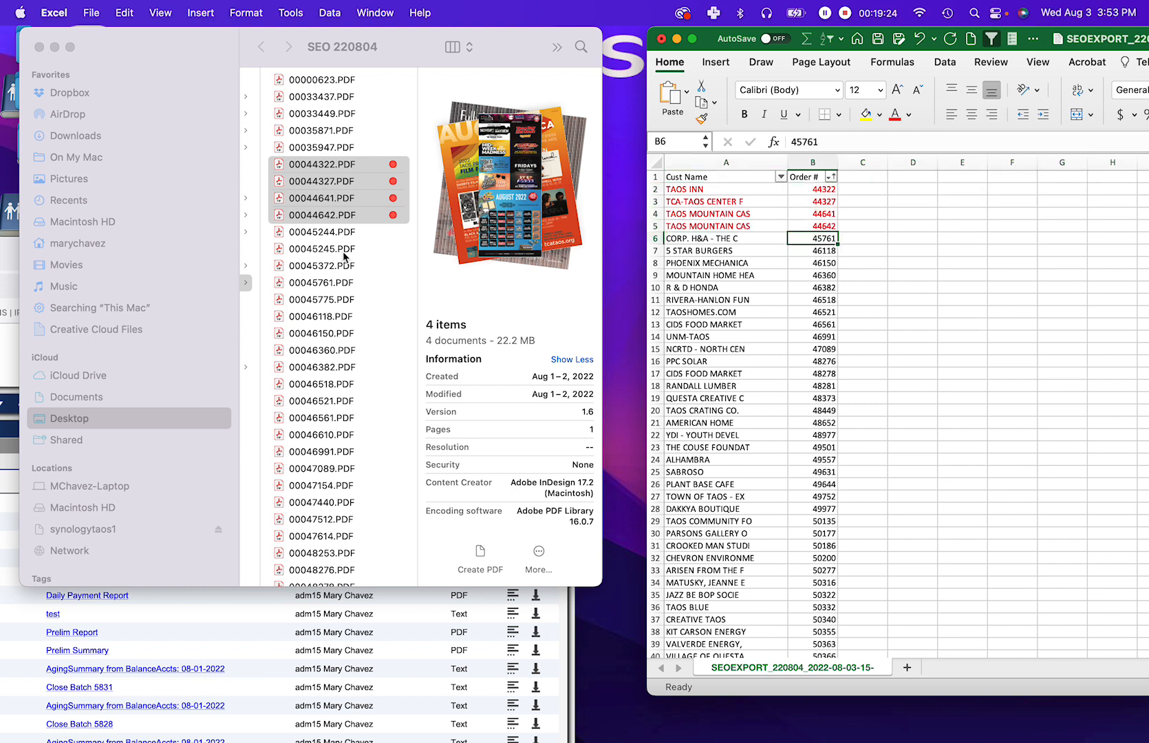
# Step: Tag the PDF matching the CORP. H&A - THE C order with the red label
pyautogui.click(337, 288)
pyautogui.click(337, 284)
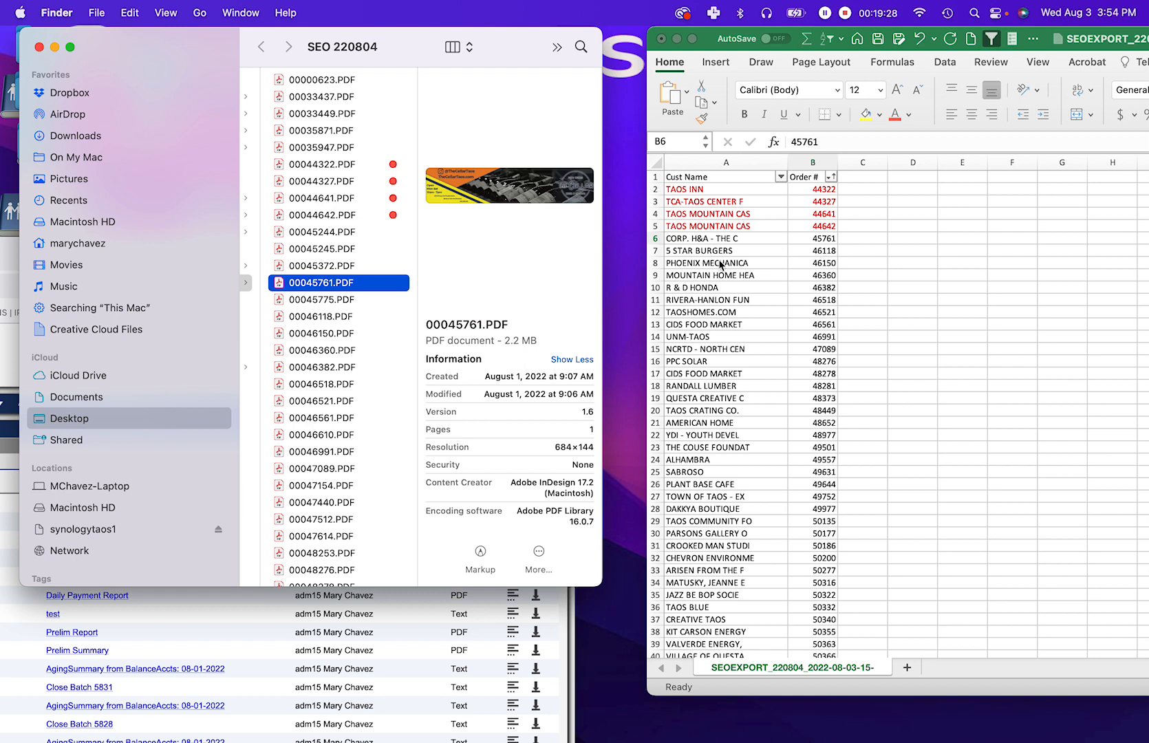
pyautogui.rightClick(370, 281)
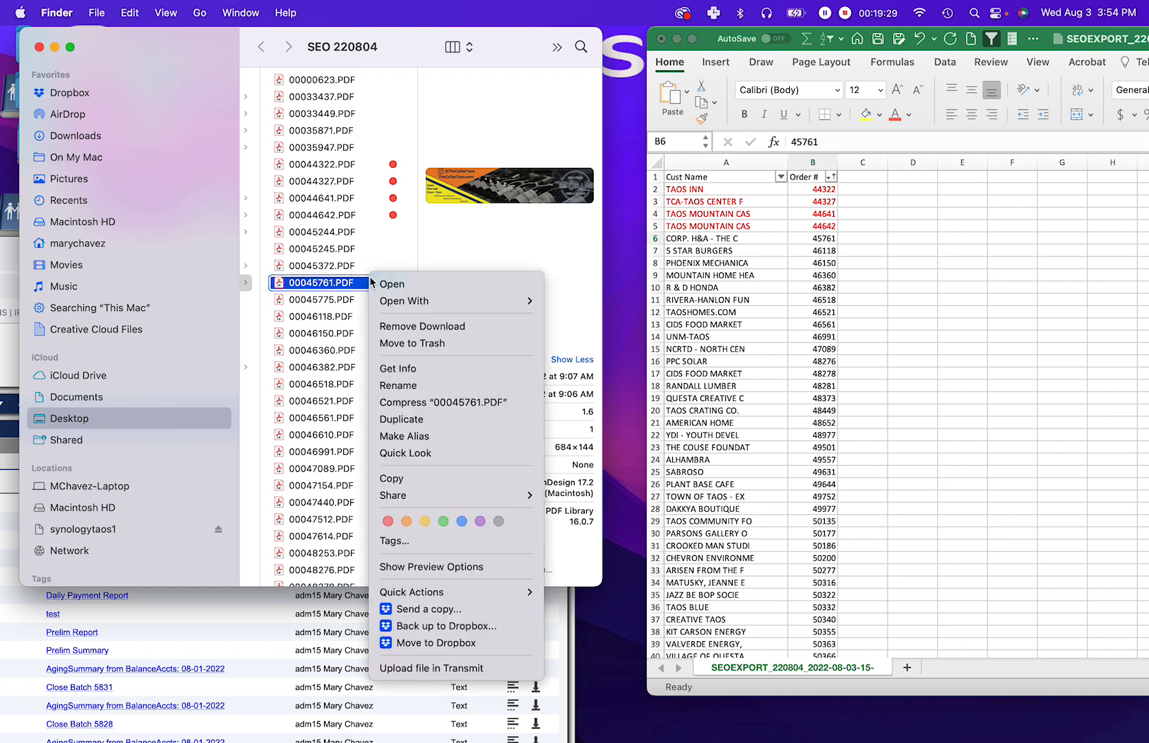
pyautogui.click(396, 529)
pyautogui.click(852, 265)
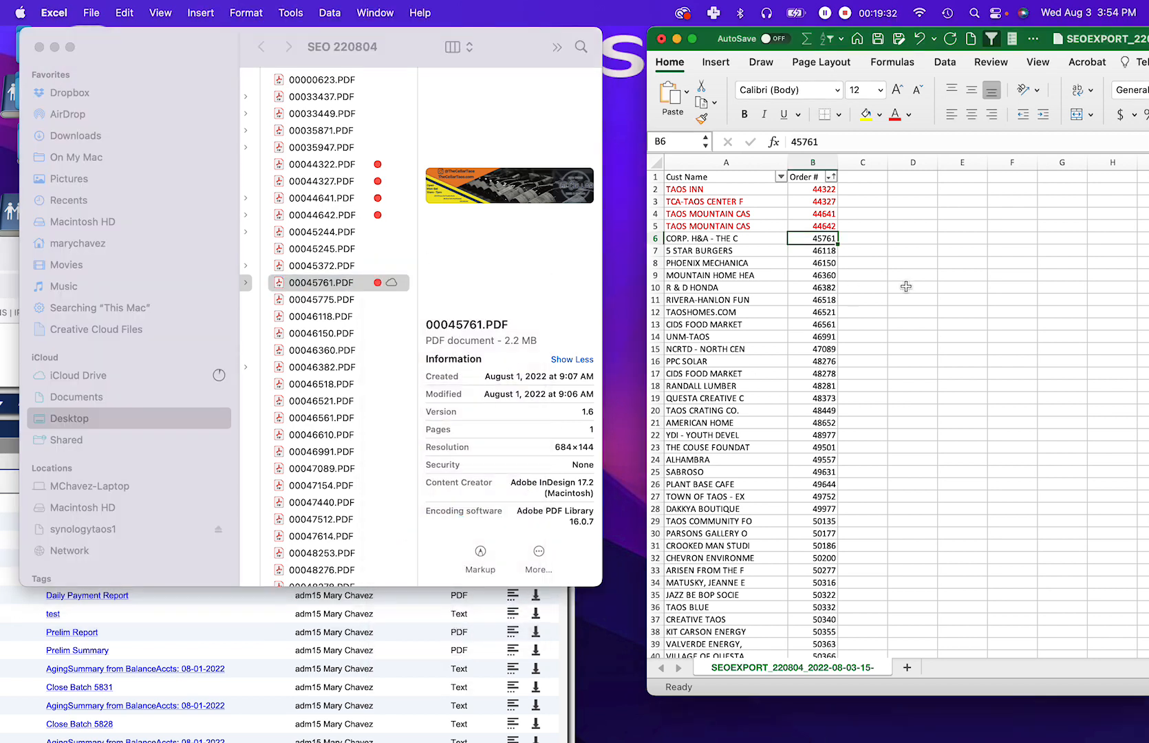
# Step: Tag the PDF matching the 5 STAR BURGERS order with the red label
pyautogui.click(821, 251)
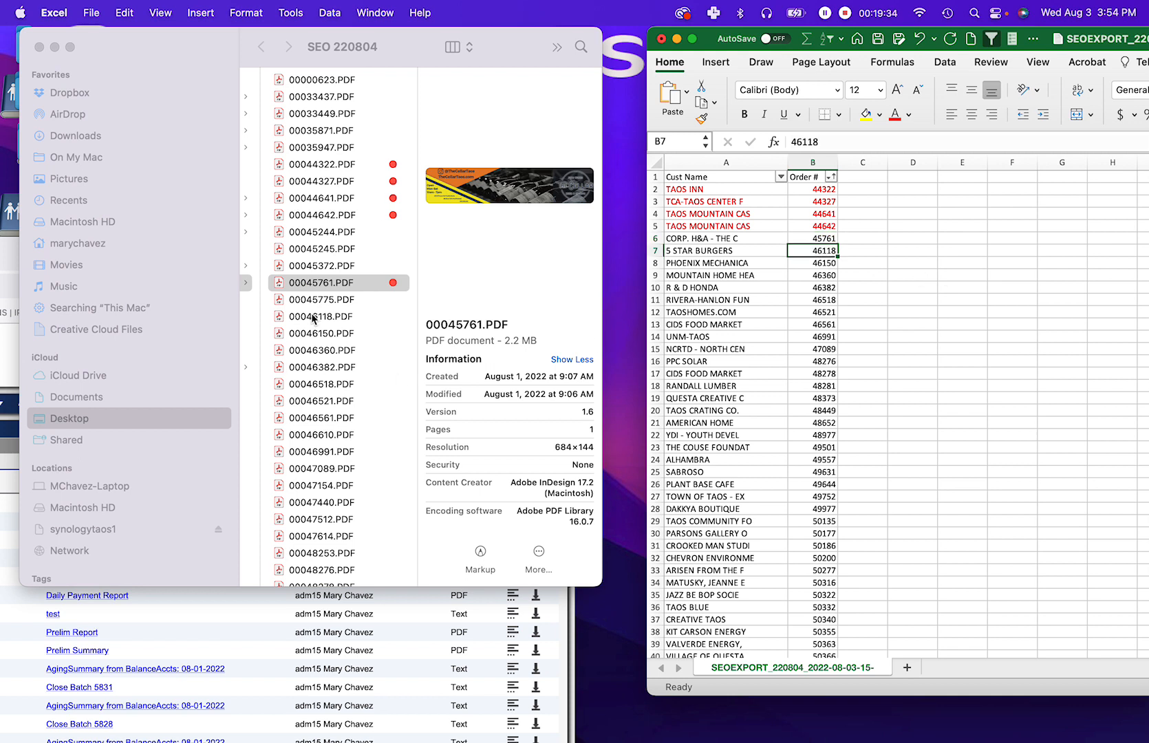
pyautogui.click(314, 317)
pyautogui.rightClick(312, 316)
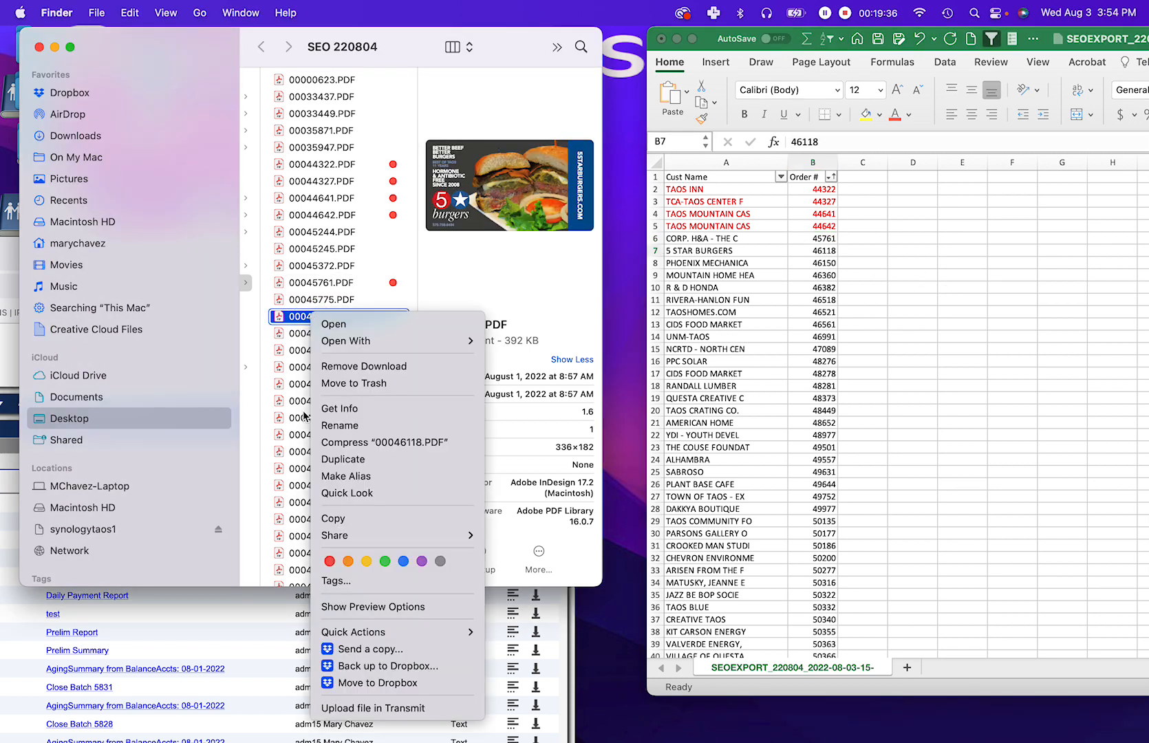
pyautogui.click(330, 561)
pyautogui.click(871, 234)
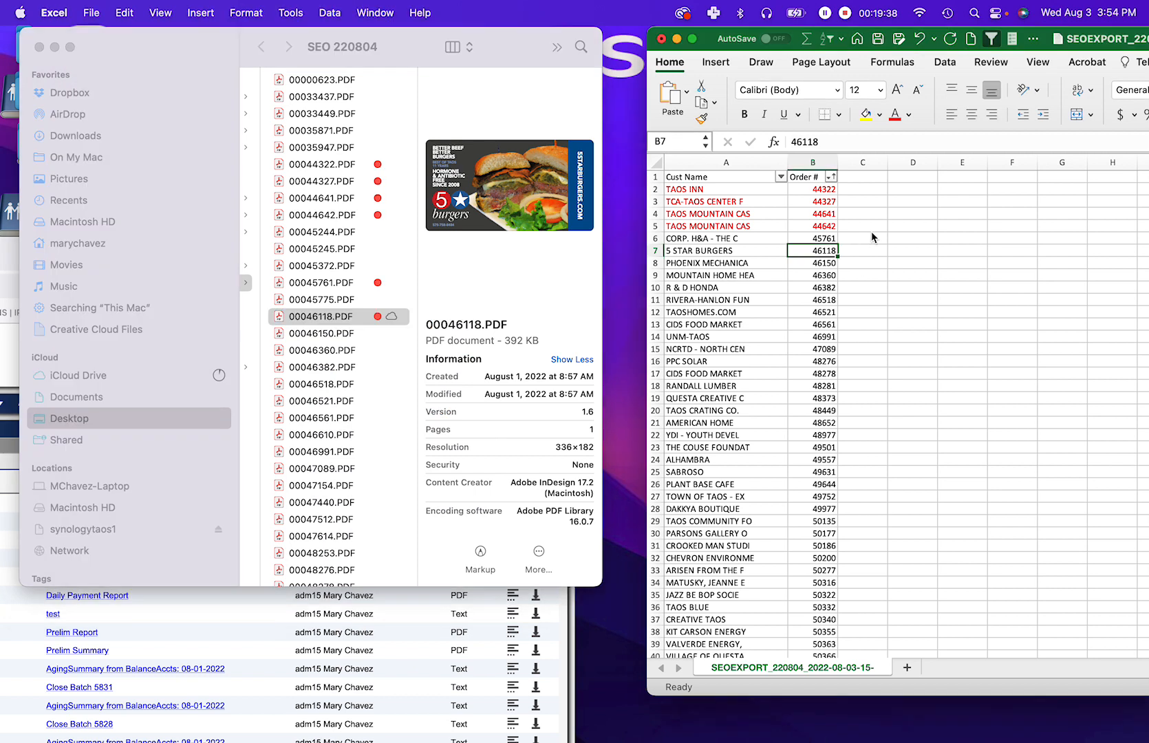
# Step: Tag the six PDFs matching the orders from PHOENIX MECHANICA through the first CIDS FOOD MARKET order with the red label
pyautogui.click(823, 263)
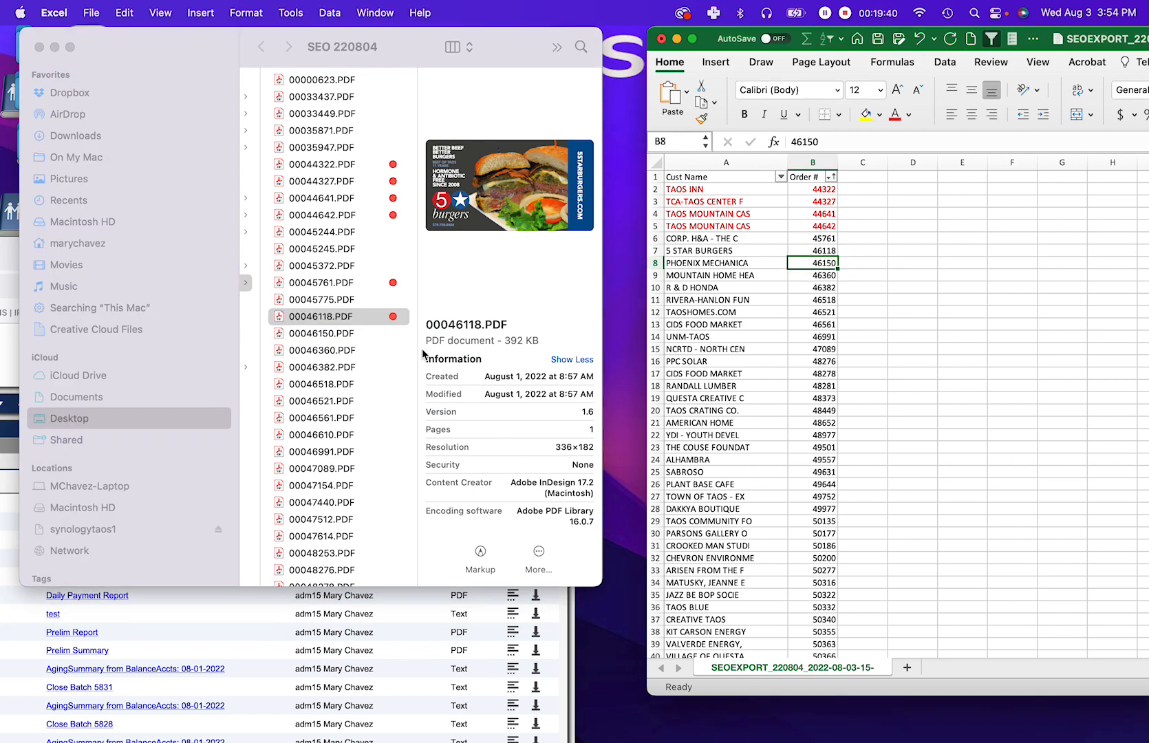
pyautogui.click(329, 342)
pyautogui.click(328, 337)
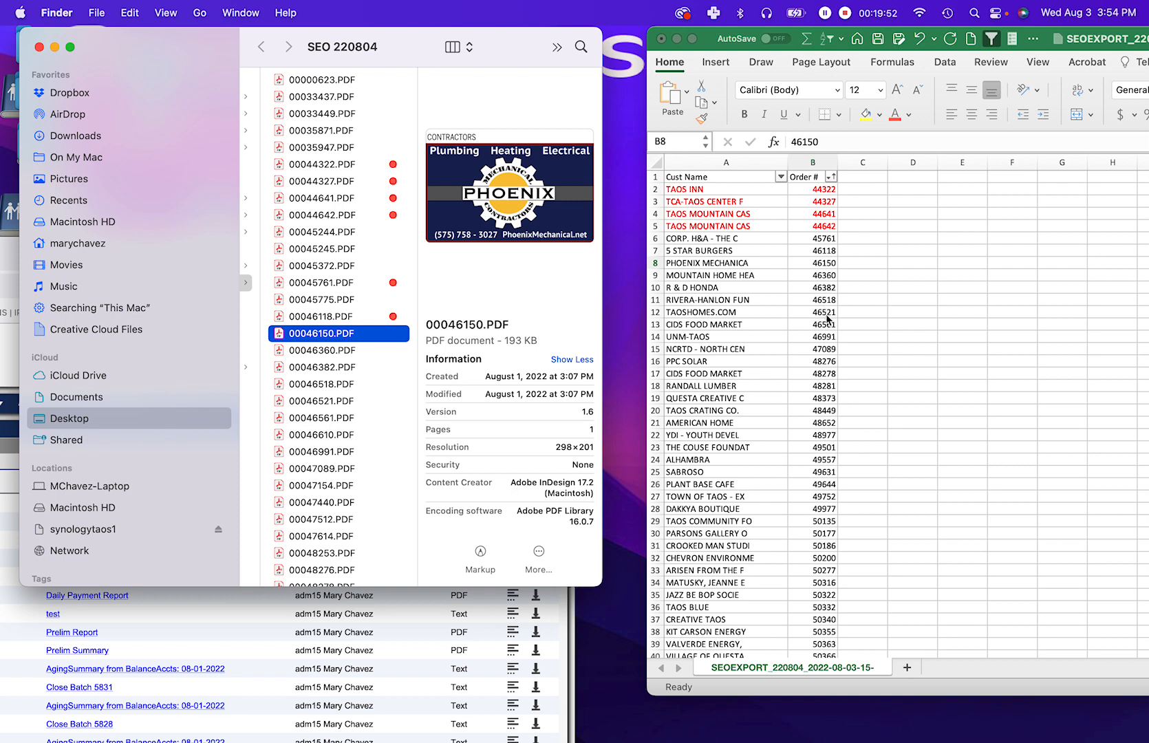
pyautogui.press('super+Tab')
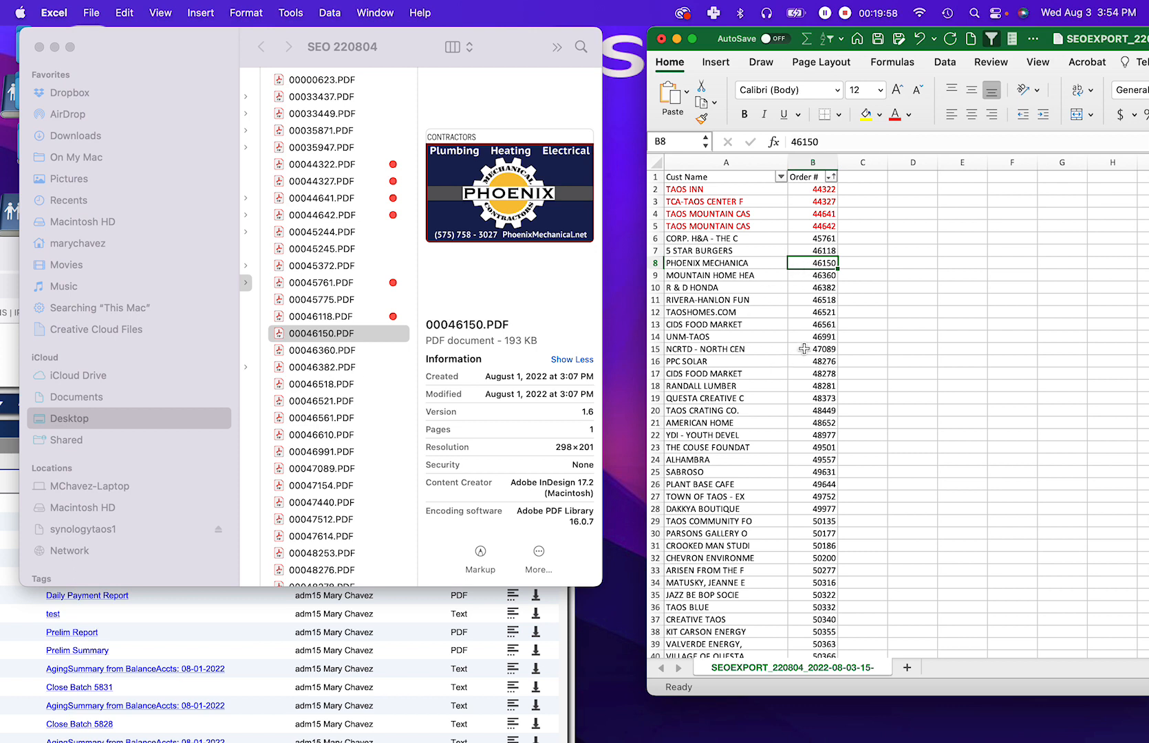
pyautogui.click(320, 425)
pyautogui.click(320, 420)
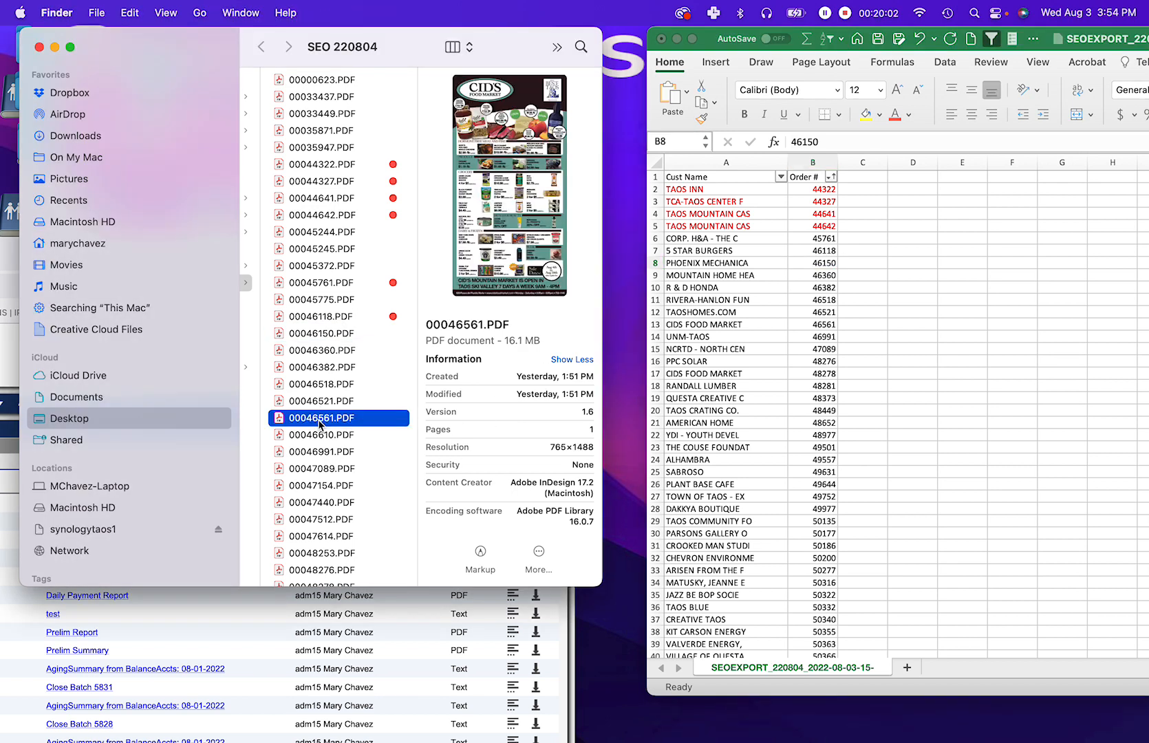
pyautogui.keyDown('shift'); pyautogui.click(318, 333); pyautogui.keyUp('shift')
pyautogui.rightClick(316, 334)
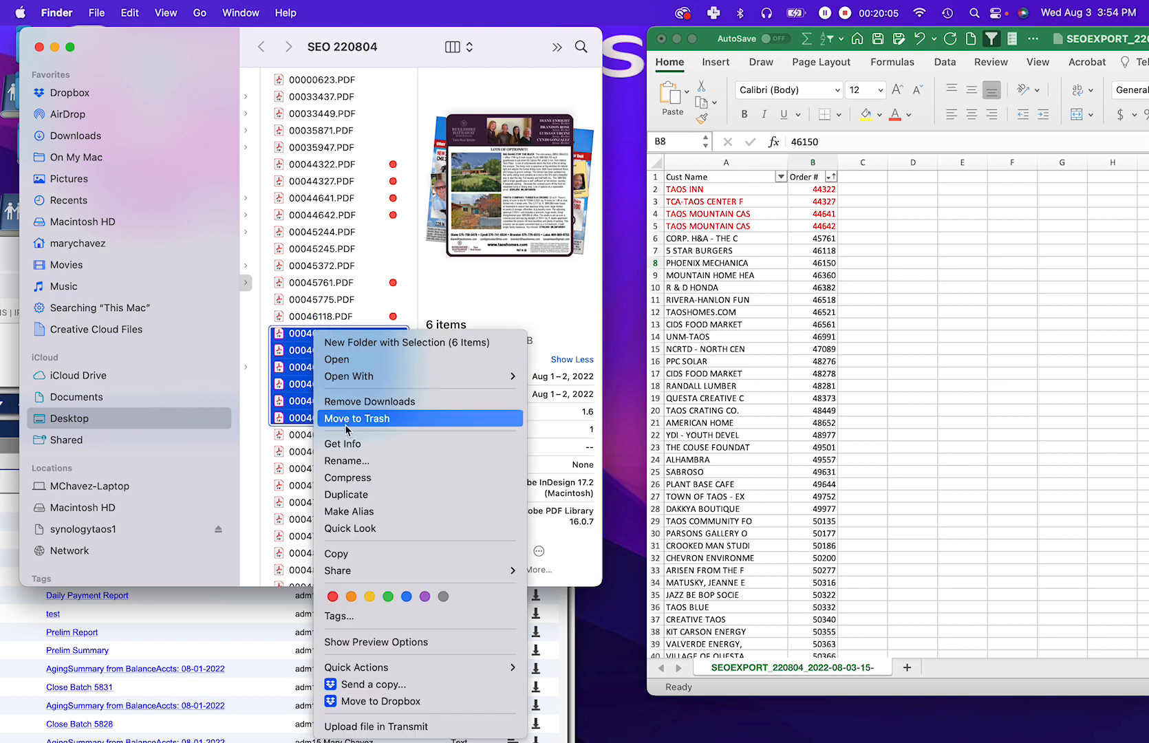
pyautogui.click(332, 597)
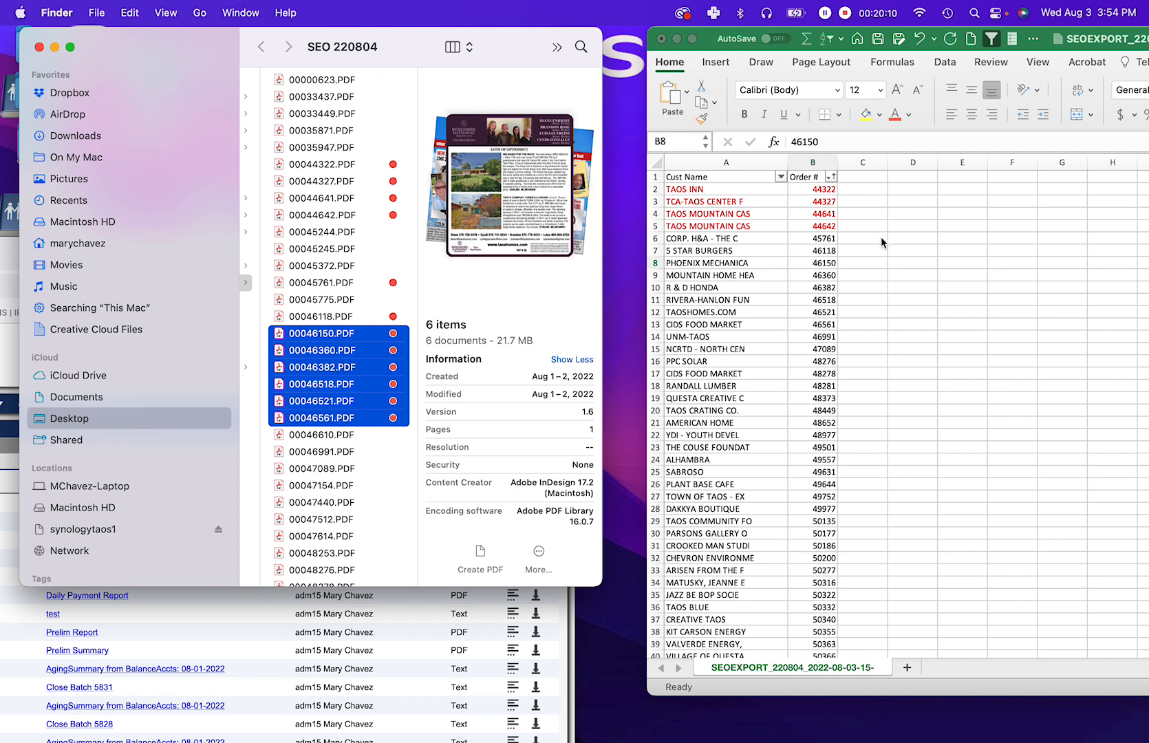
# Step: Color the text of order rows 6 to 13, CORP. H&A through the first CIDS FOOD MARKET, red
pyautogui.click(658, 242)
pyautogui.click(656, 238)
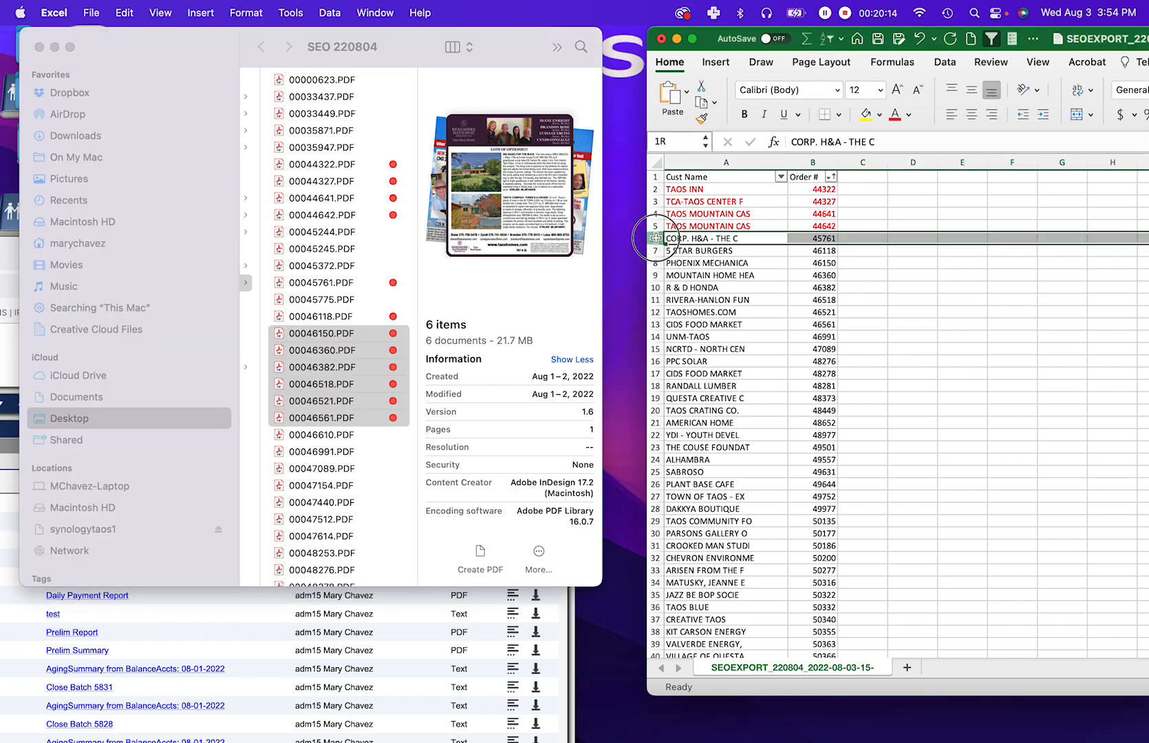
pyautogui.moveTo(656, 238); pyautogui.dragTo(656, 324)
pyautogui.click(895, 114)
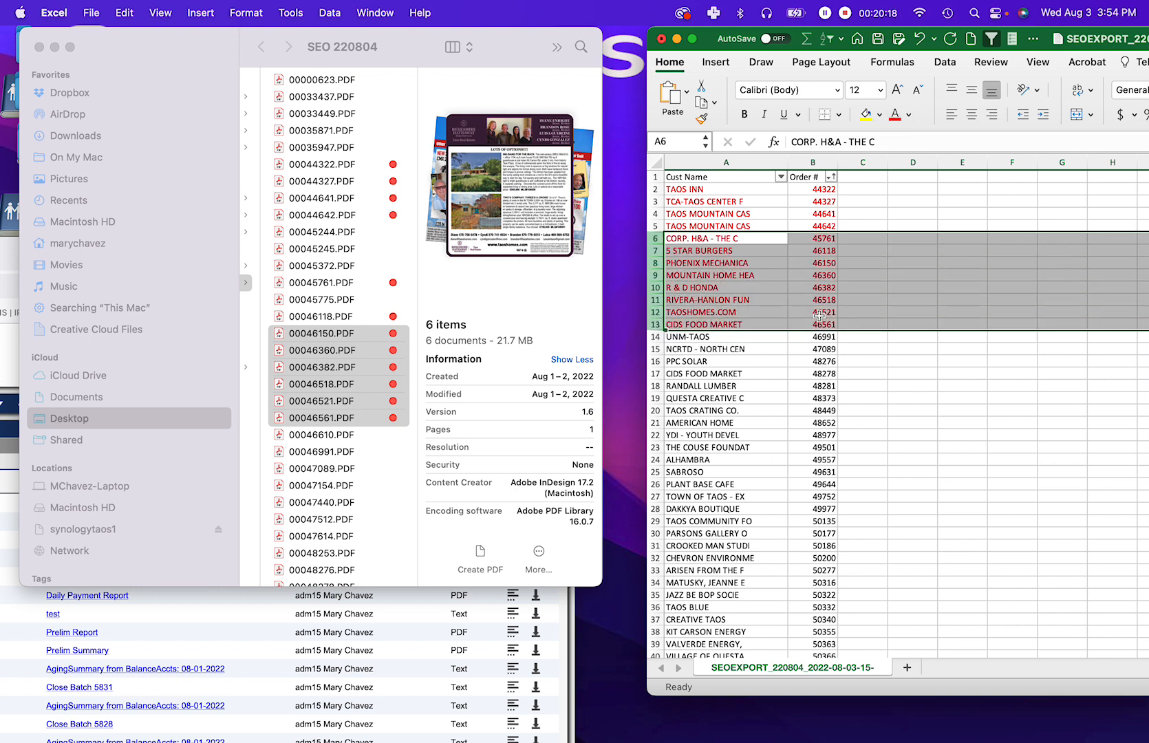
pyautogui.click(789, 401)
pyautogui.scroll(-5, 789, 401)
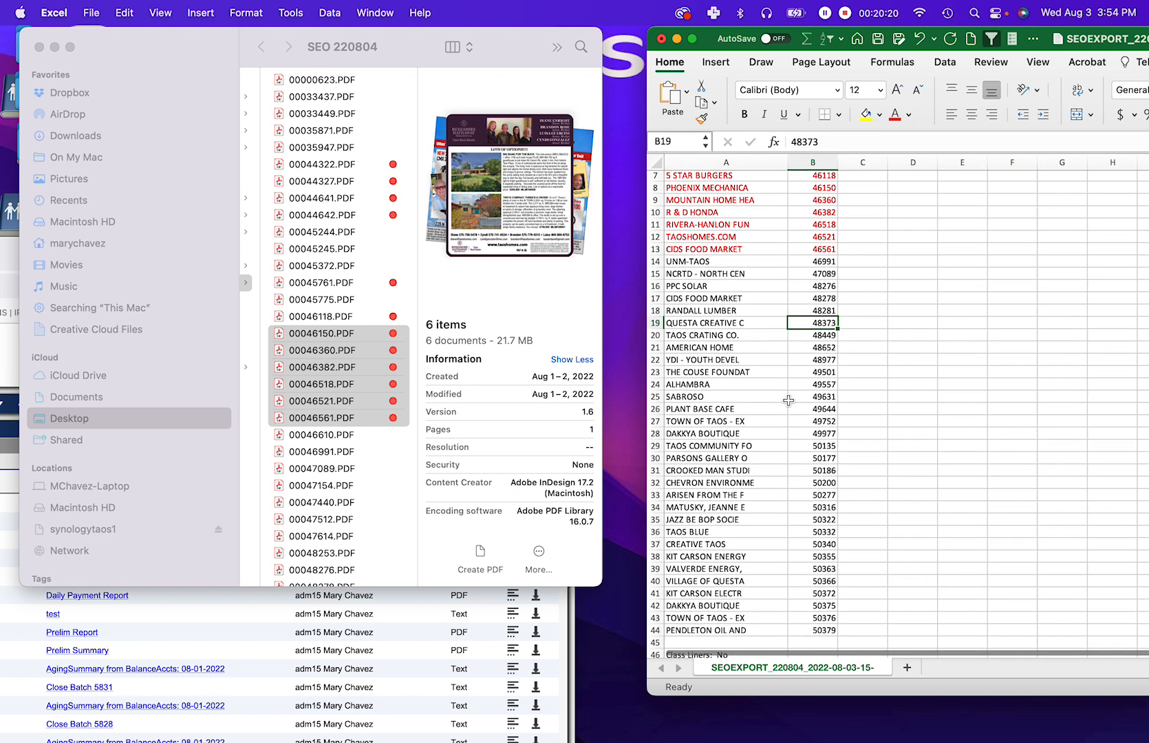
pyautogui.scroll(1, 789, 401)
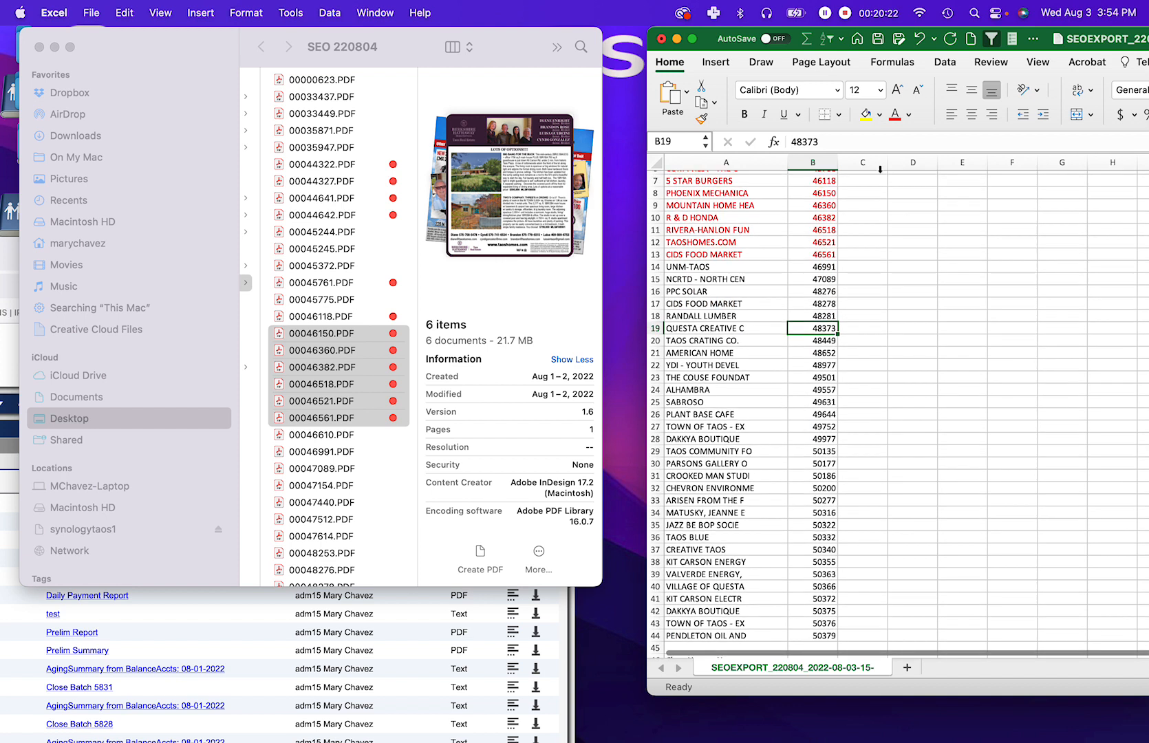
pyautogui.click(825, 14)
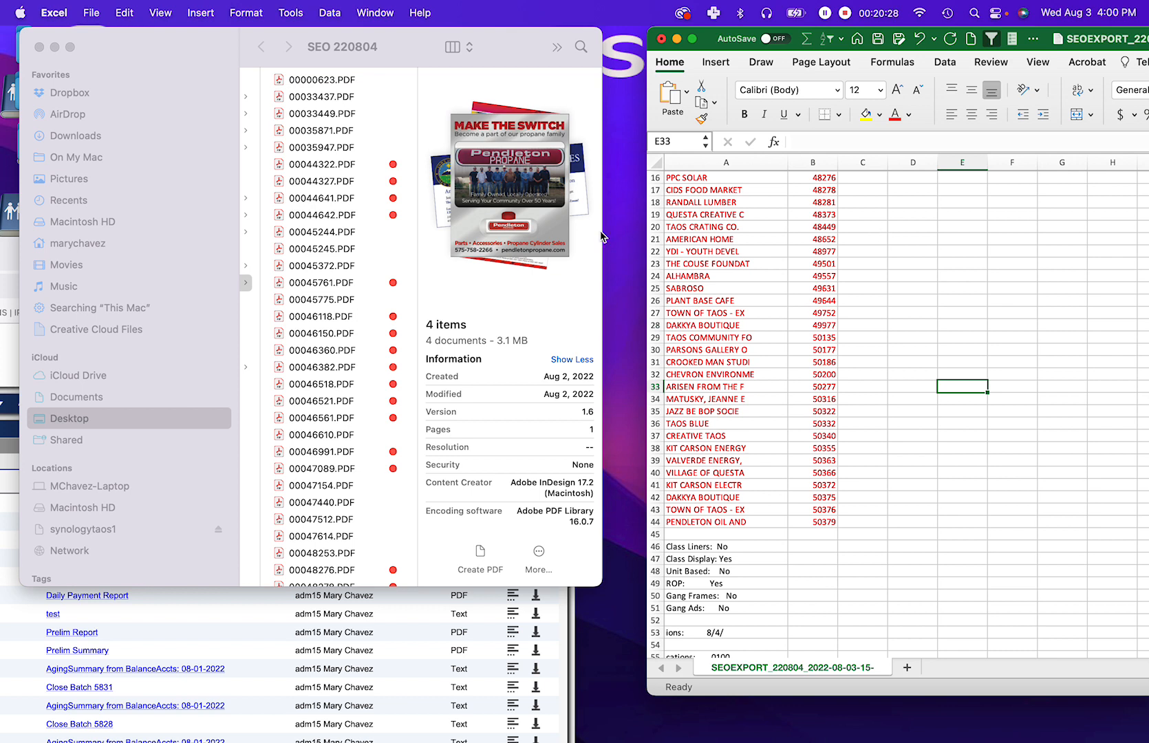
# Step: Select all customer names in the order list and check the selection's count by shifting the spreadsheet window until it shows
pyautogui.scroll(5, 731, 313)
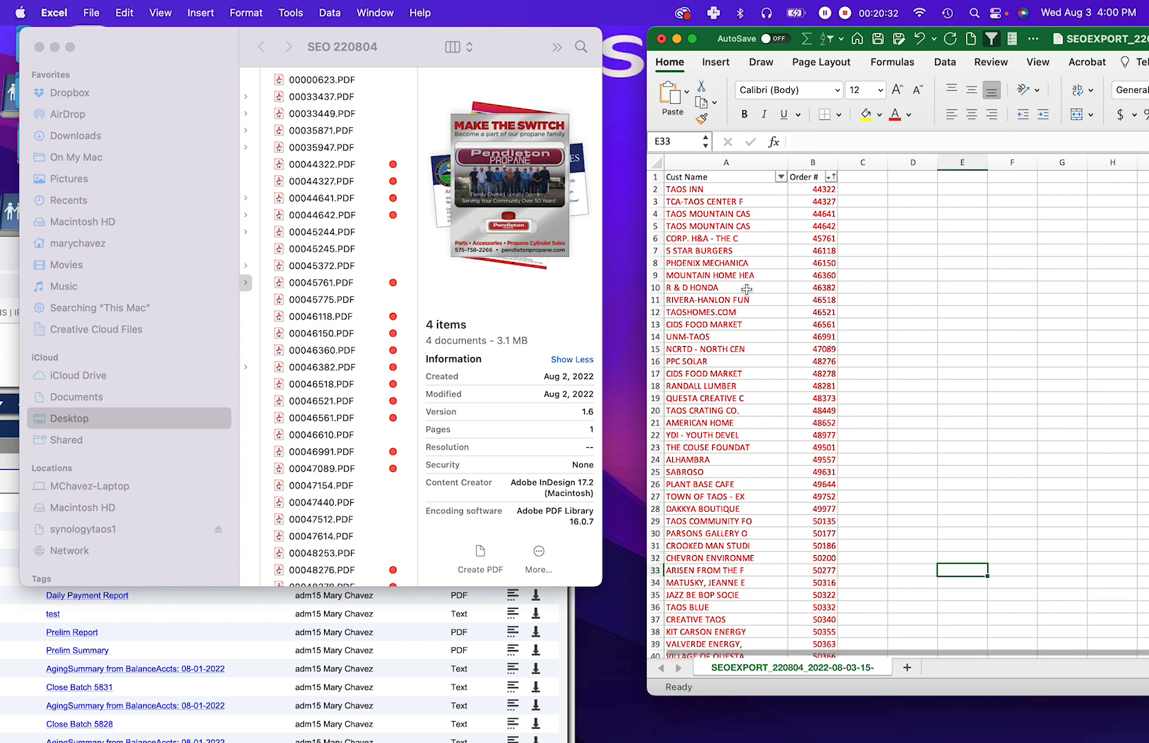
pyautogui.moveTo(723, 190); pyautogui.dragTo(741, 637)
pyautogui.scroll(3, 727, 504)
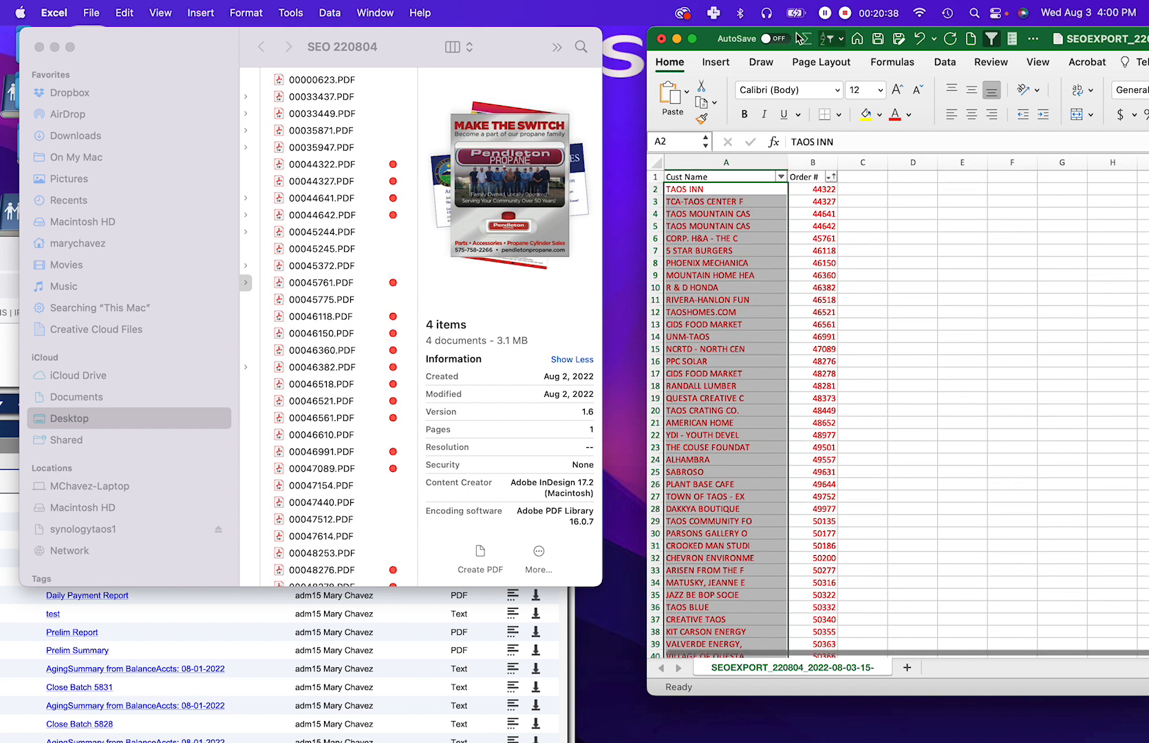
pyautogui.moveTo(711, 39); pyautogui.dragTo(322, 39)
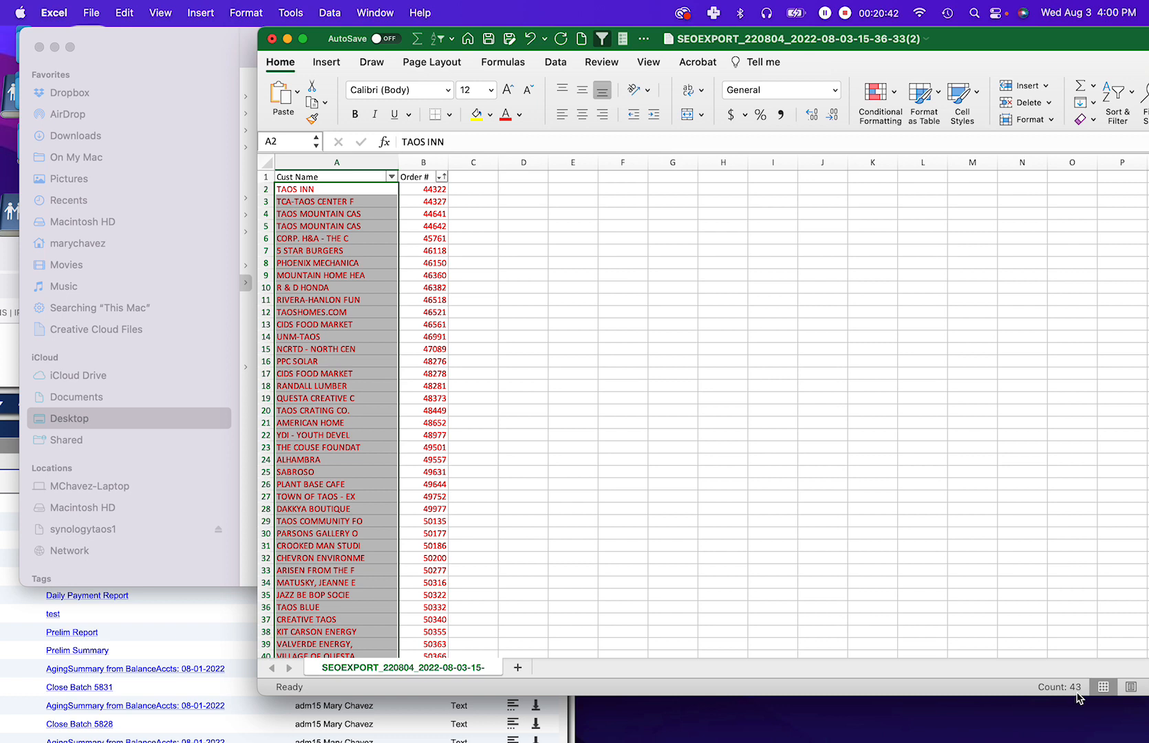
pyautogui.moveTo(322, 40); pyautogui.dragTo(540, 109)
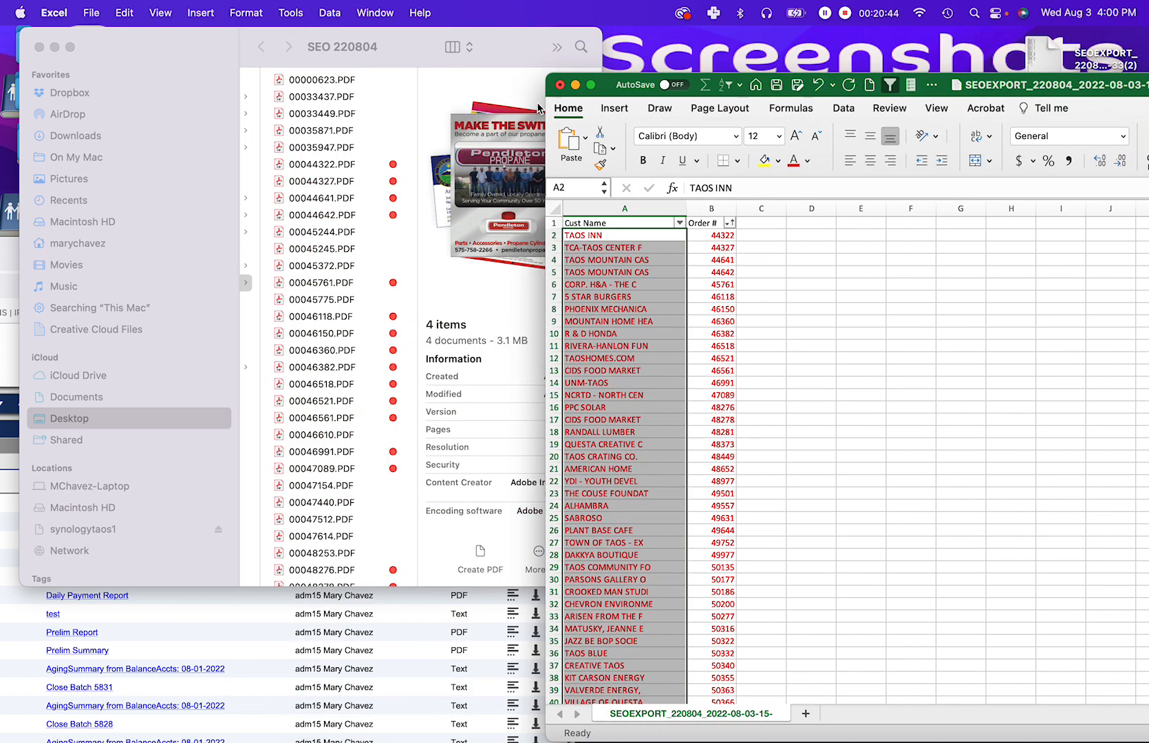
# Step: Go through the red-tagged PDFs in the SEO 220804 folder one by one, from TAOS INN to the first CIDS FOOD MARKET order
pyautogui.click(346, 193)
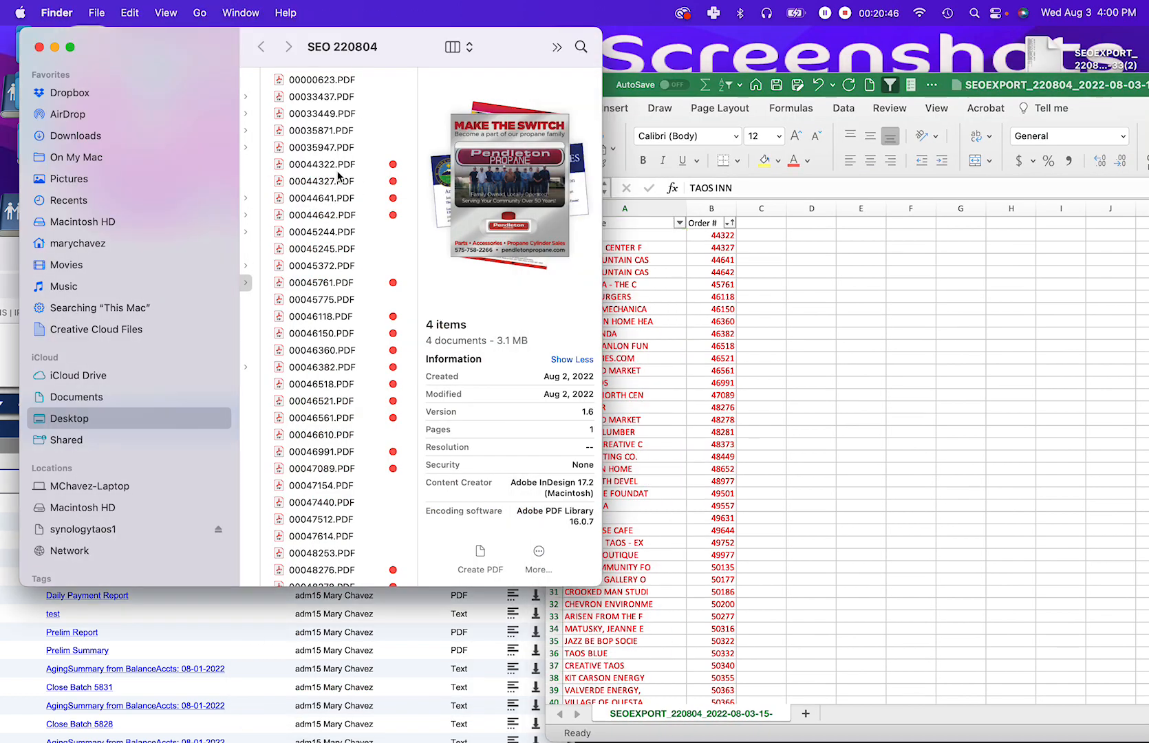
pyautogui.click(341, 167)
pyautogui.press('Down')
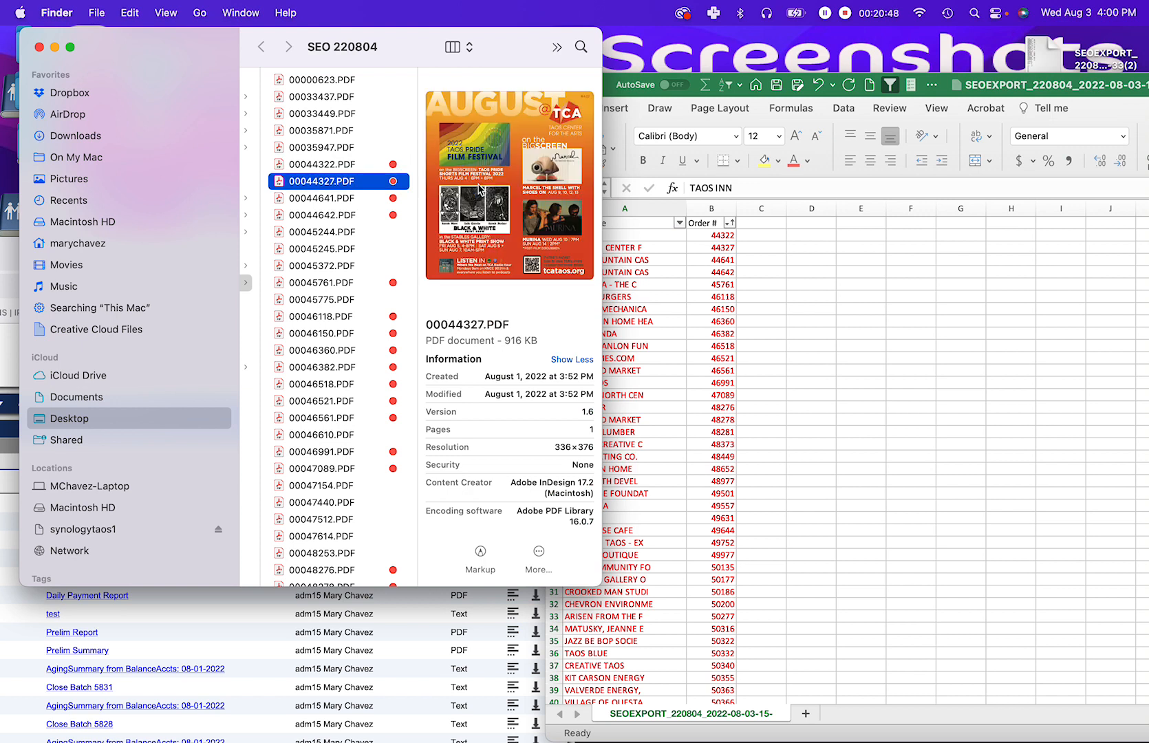
pyautogui.press('Down')
pyautogui.press('Down')
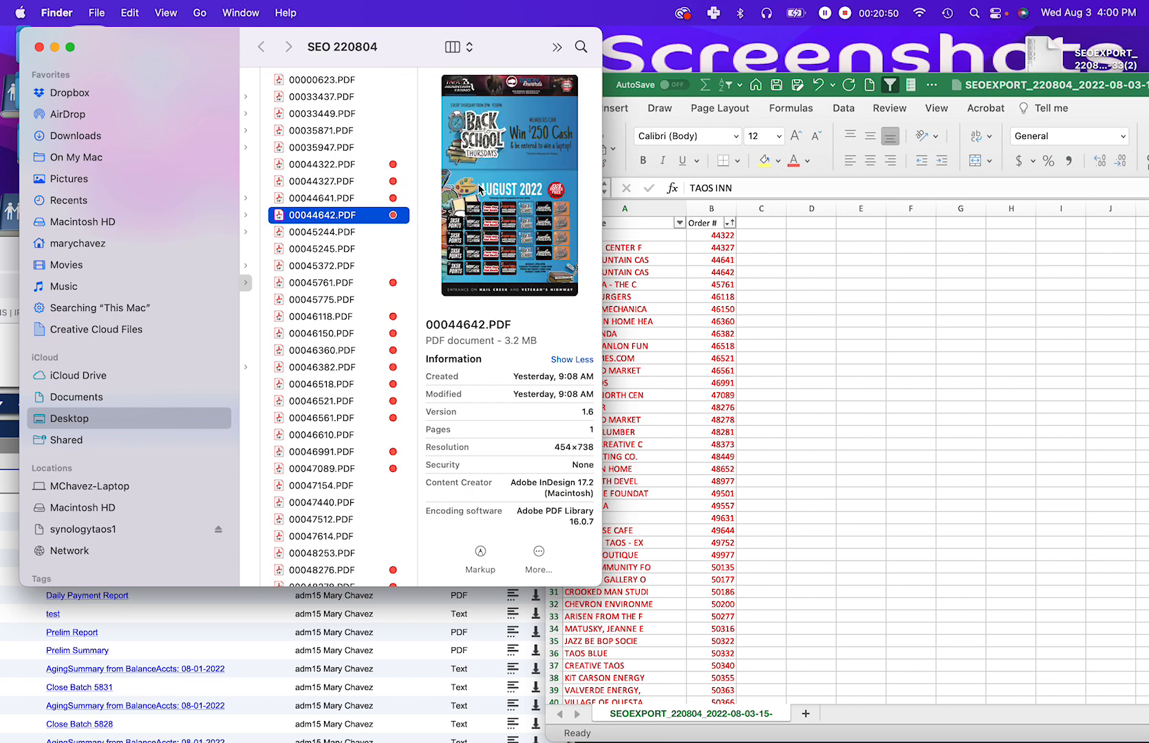
pyautogui.click(345, 283)
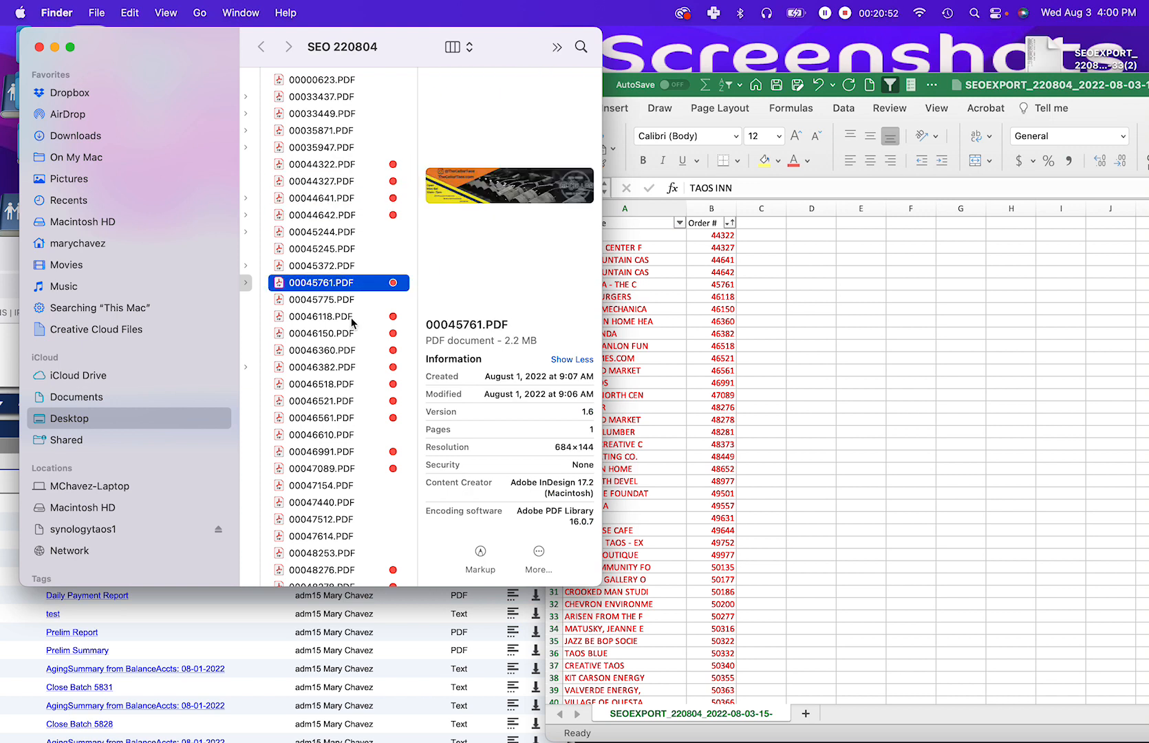
pyautogui.click(353, 321)
pyautogui.press('Down')
pyautogui.press('Down')
pyautogui.press('Down')
pyautogui.press('Down')
pyautogui.press('Down')
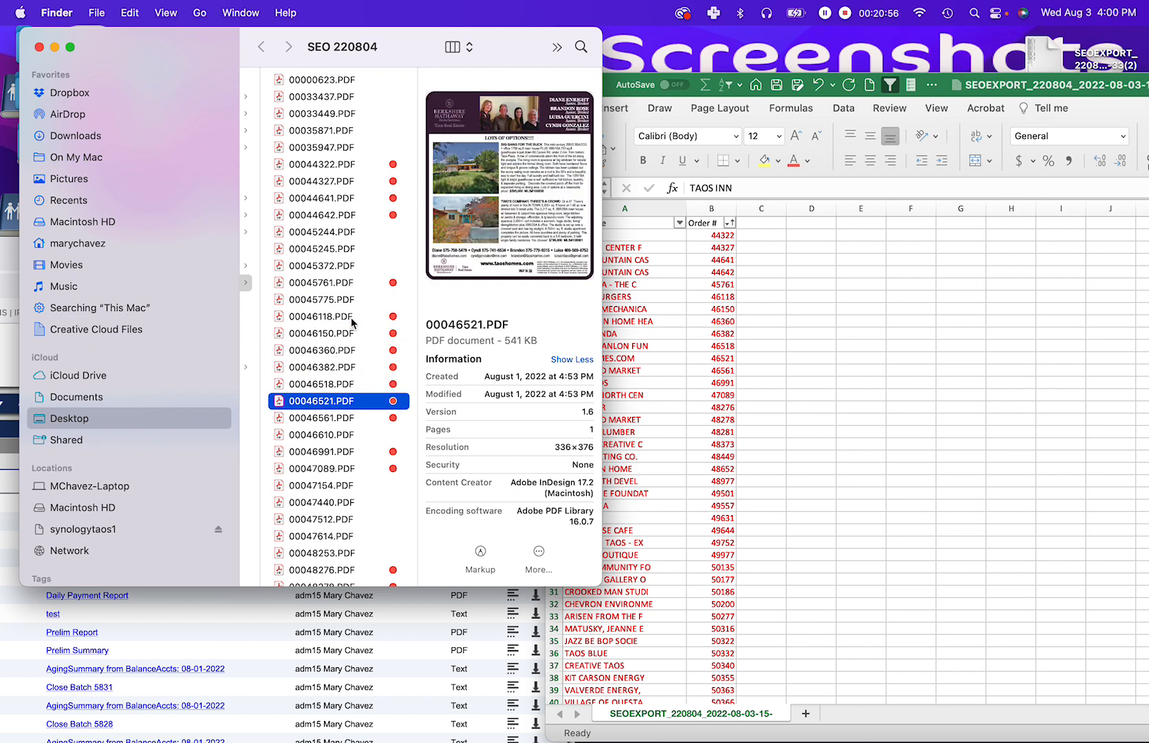
pyautogui.press('Down')
# Step: Go through the next red-tagged PDFs in the SEO 220804 folder, from the UNM-TAOS ad to the YDI hiring ad
pyautogui.click(365, 454)
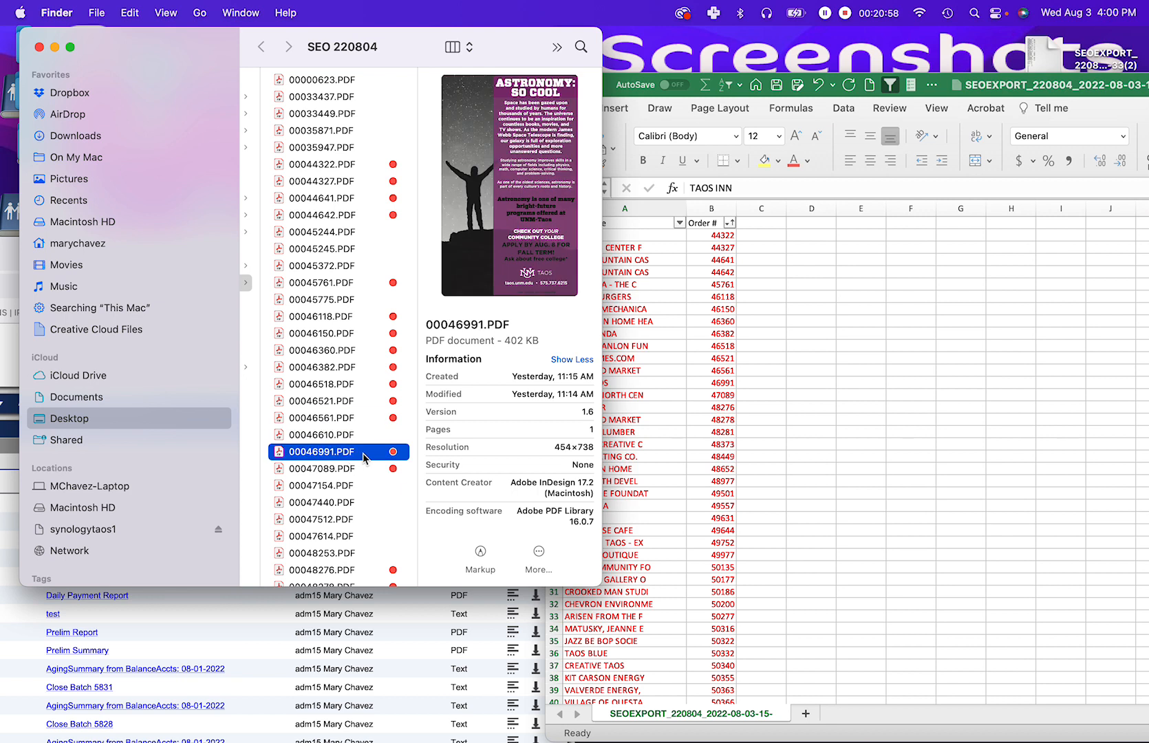
pyautogui.press('Down')
pyautogui.scroll(-3, 363, 453)
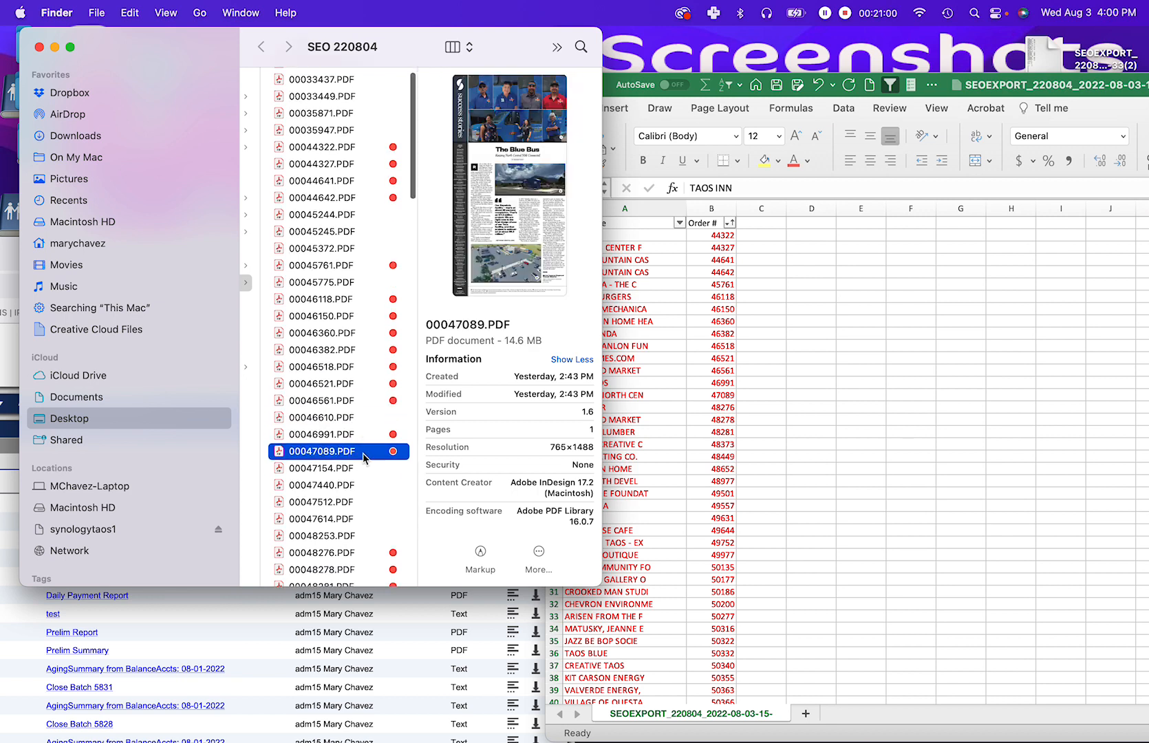
pyautogui.click(362, 466)
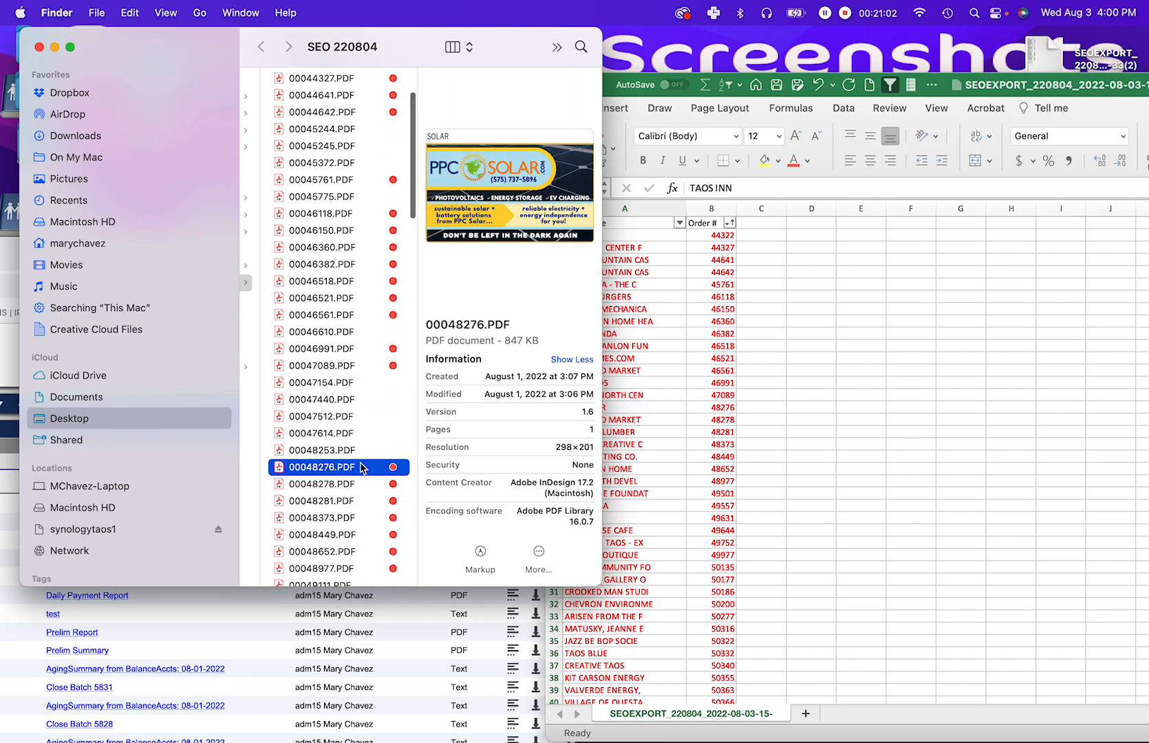
pyautogui.press('Down')
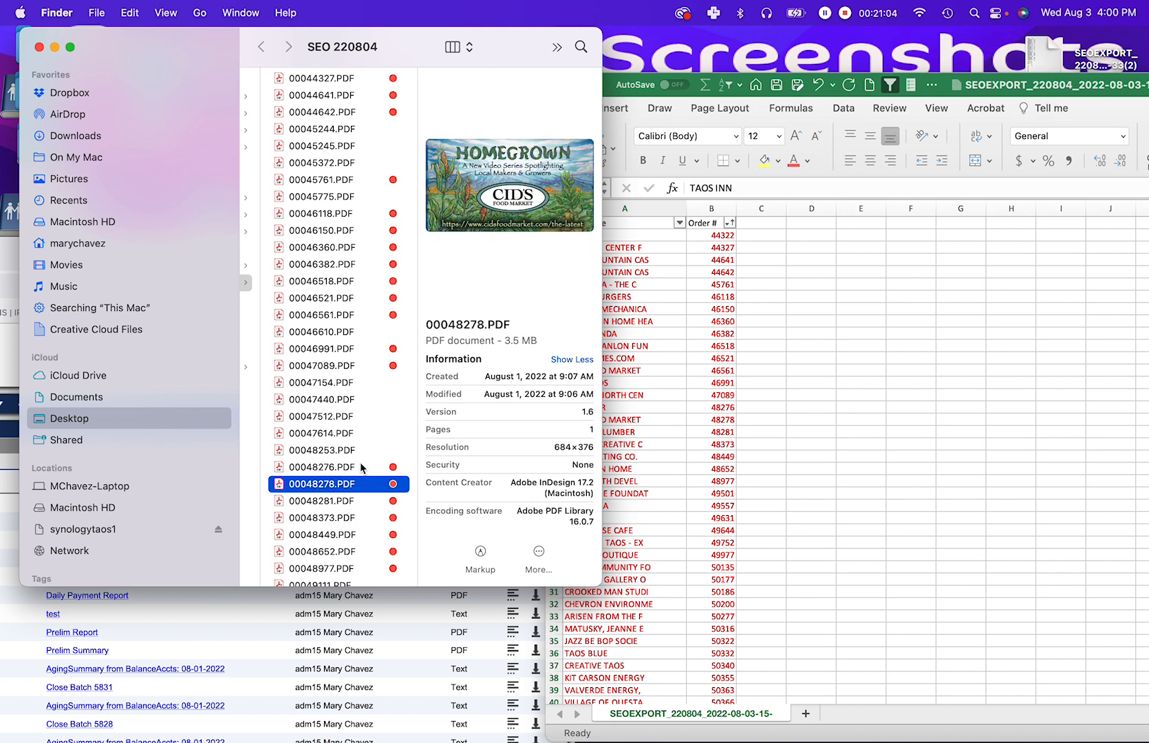
pyautogui.press('Down')
pyautogui.press('Down')
pyautogui.press('Down')
pyautogui.press('Down')
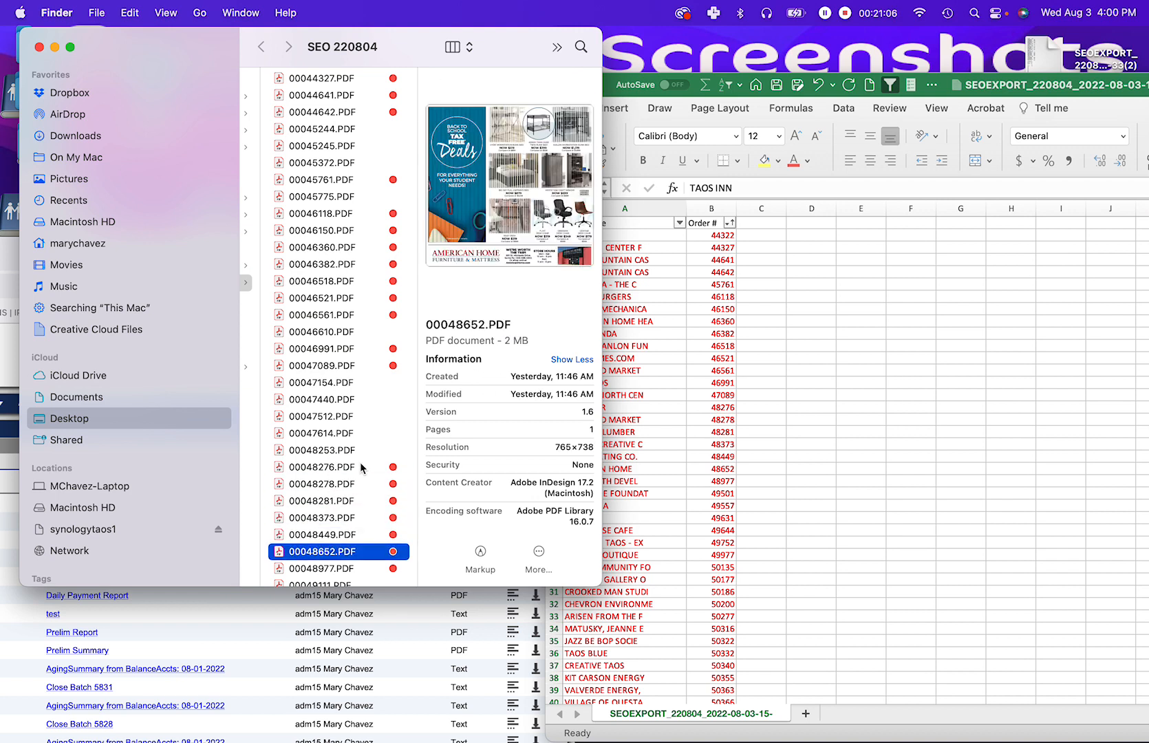
pyautogui.press('Down')
pyautogui.scroll(-5, 378, 447)
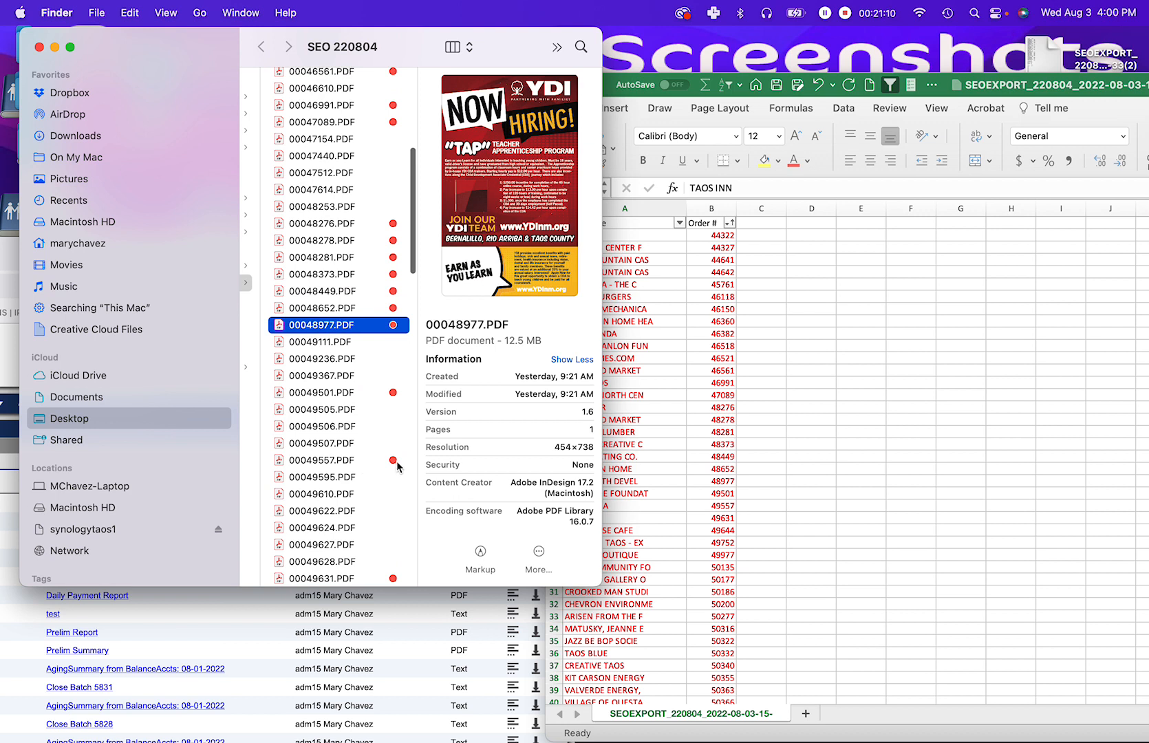
pyautogui.scroll(-3, 398, 466)
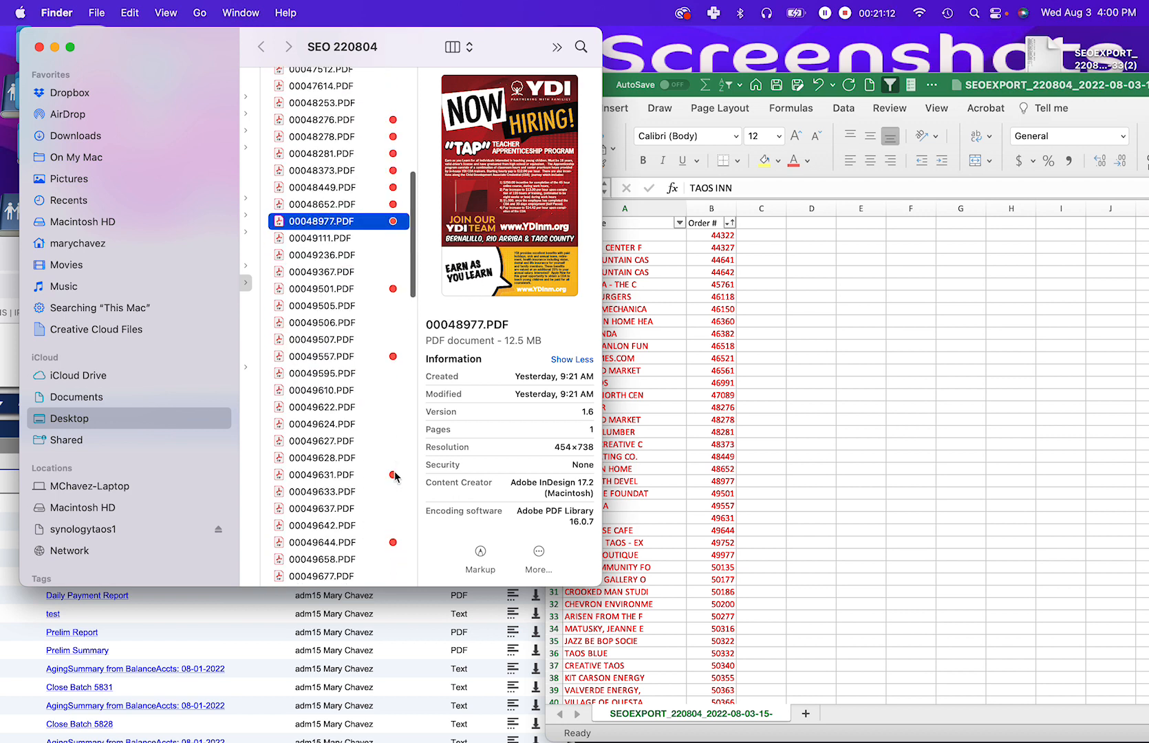
# Step: Check the red-tagged PDFs from the Sabroso restaurant ad through the Día de las Acequias del Norte poster
pyautogui.click(396, 475)
pyautogui.scroll(-3, 397, 476)
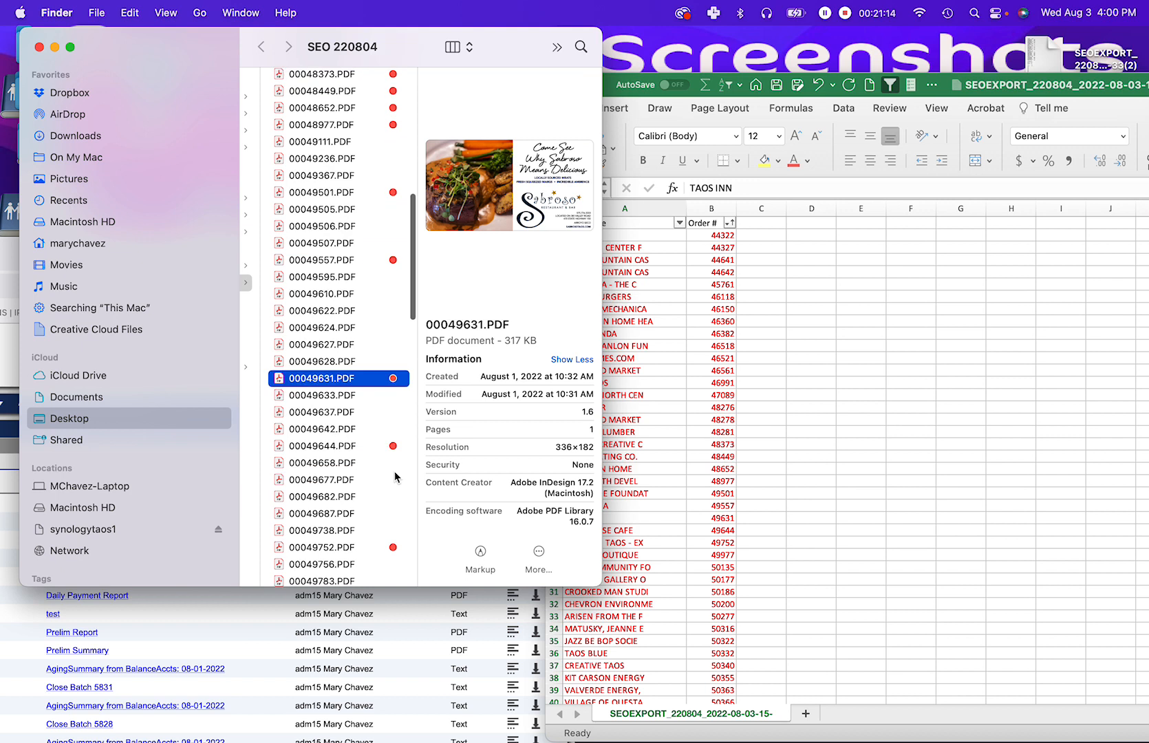
pyautogui.click(388, 447)
pyautogui.scroll(-2, 389, 468)
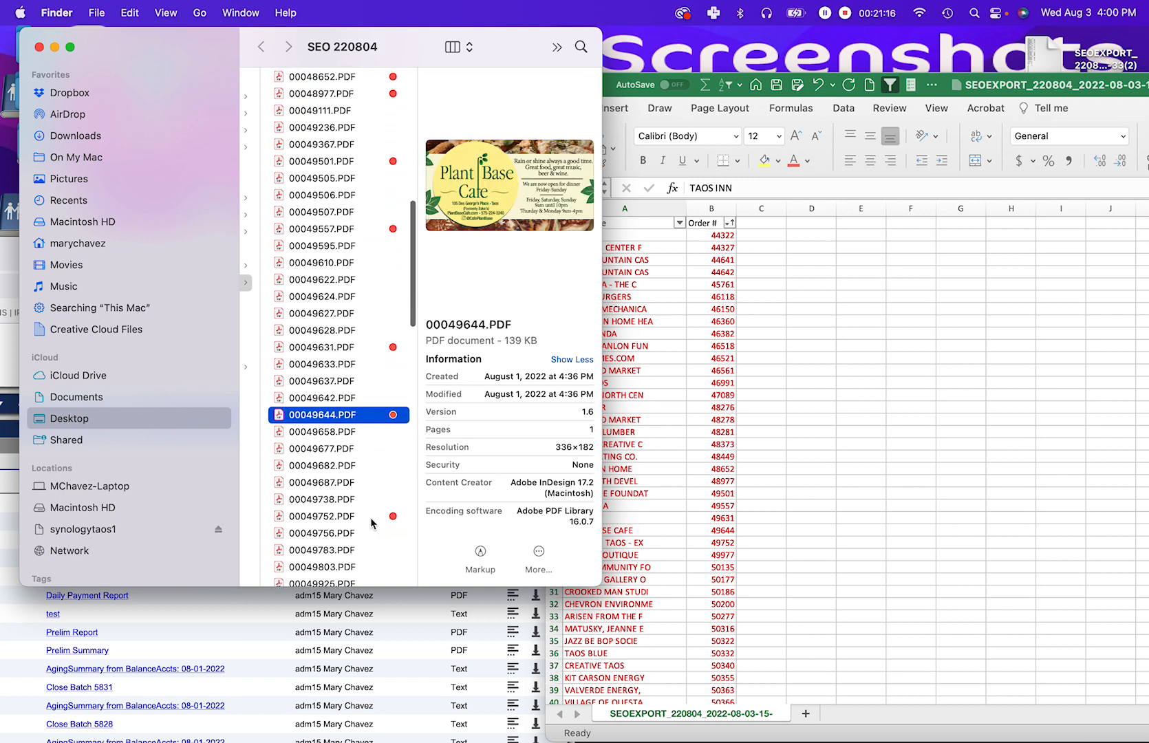
pyautogui.click(373, 517)
pyautogui.scroll(-7, 377, 492)
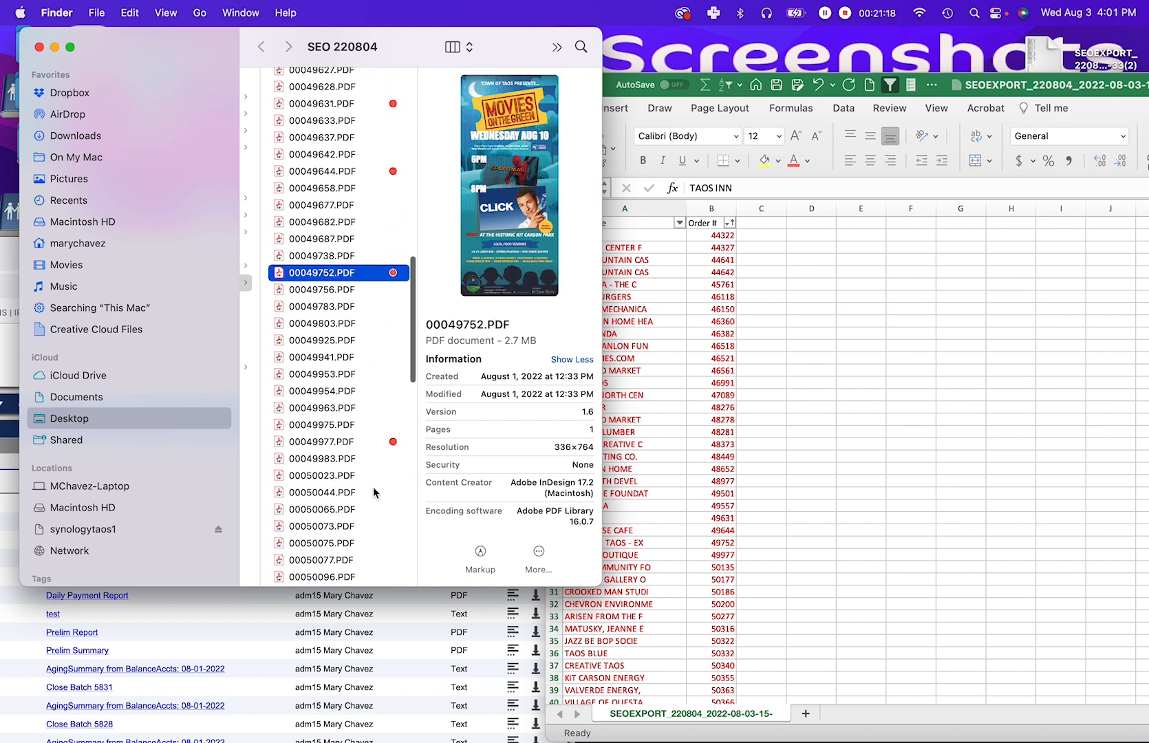
pyautogui.click(361, 444)
pyautogui.scroll(-3, 365, 475)
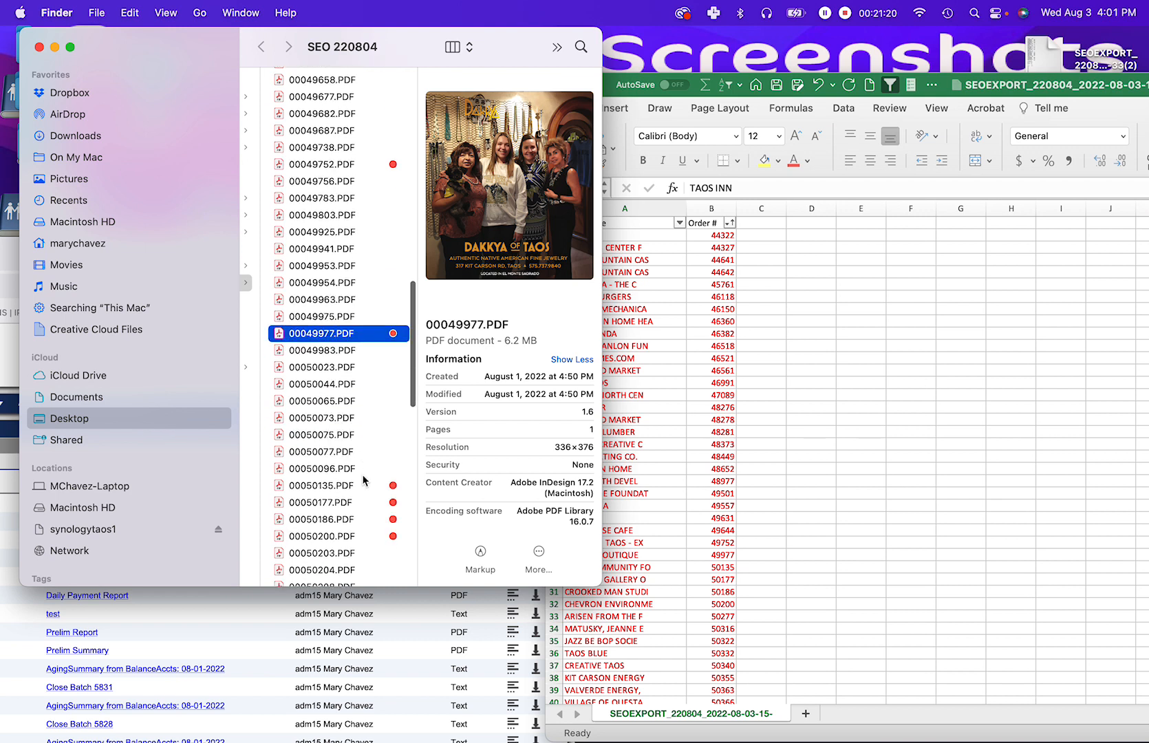
pyautogui.click(362, 486)
pyautogui.press('Down')
pyautogui.press('Down')
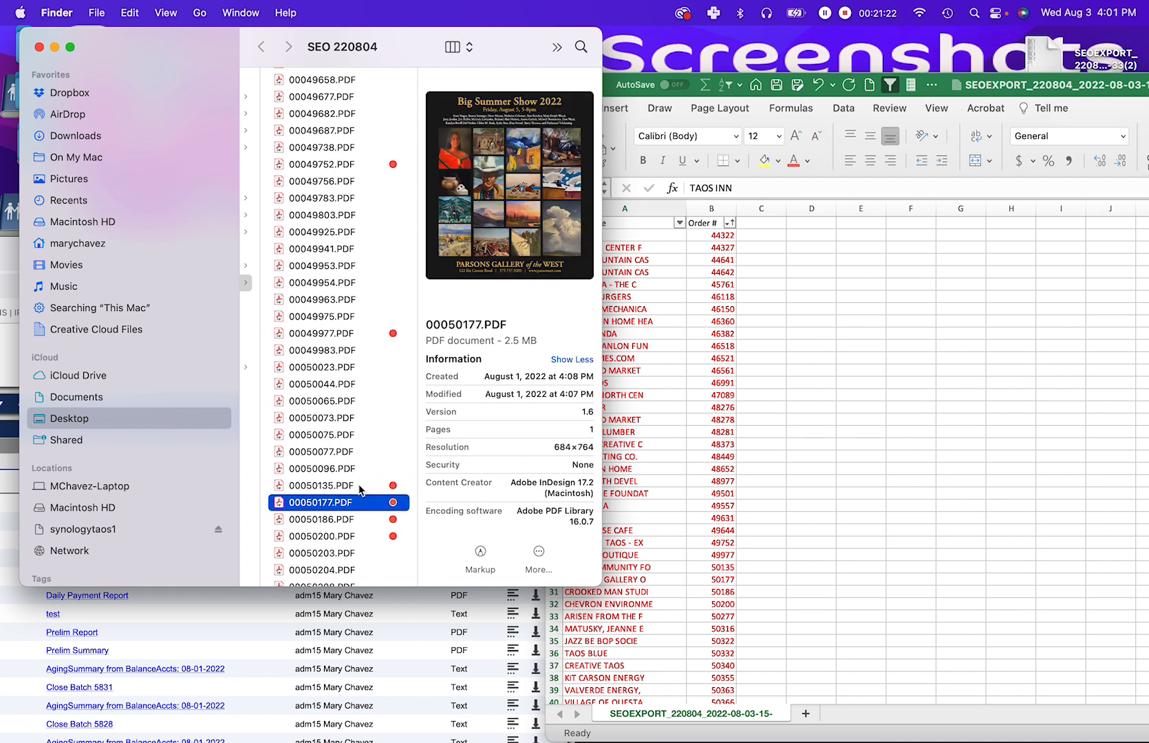
pyautogui.press('Down')
pyautogui.scroll(-5, 361, 496)
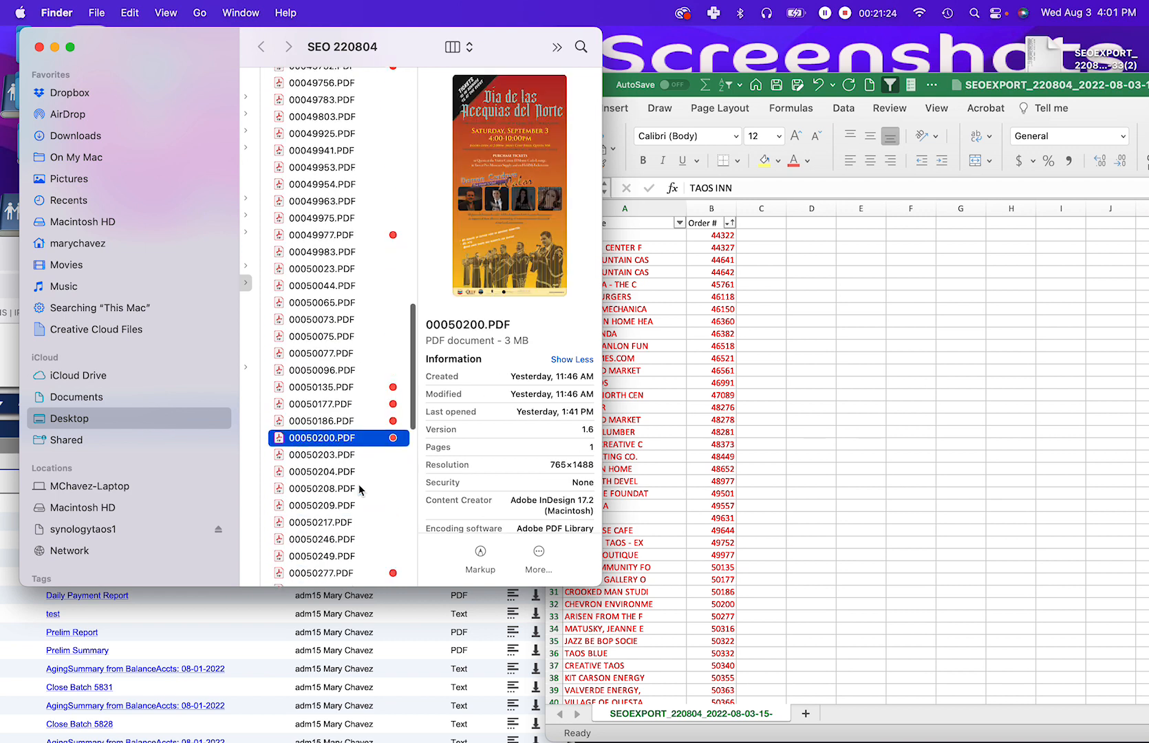
# Step: Review the remaining red-tagged PDFs, from the ARISEN FROM THE F order to the Pendleton Propane ad
pyautogui.click(364, 507)
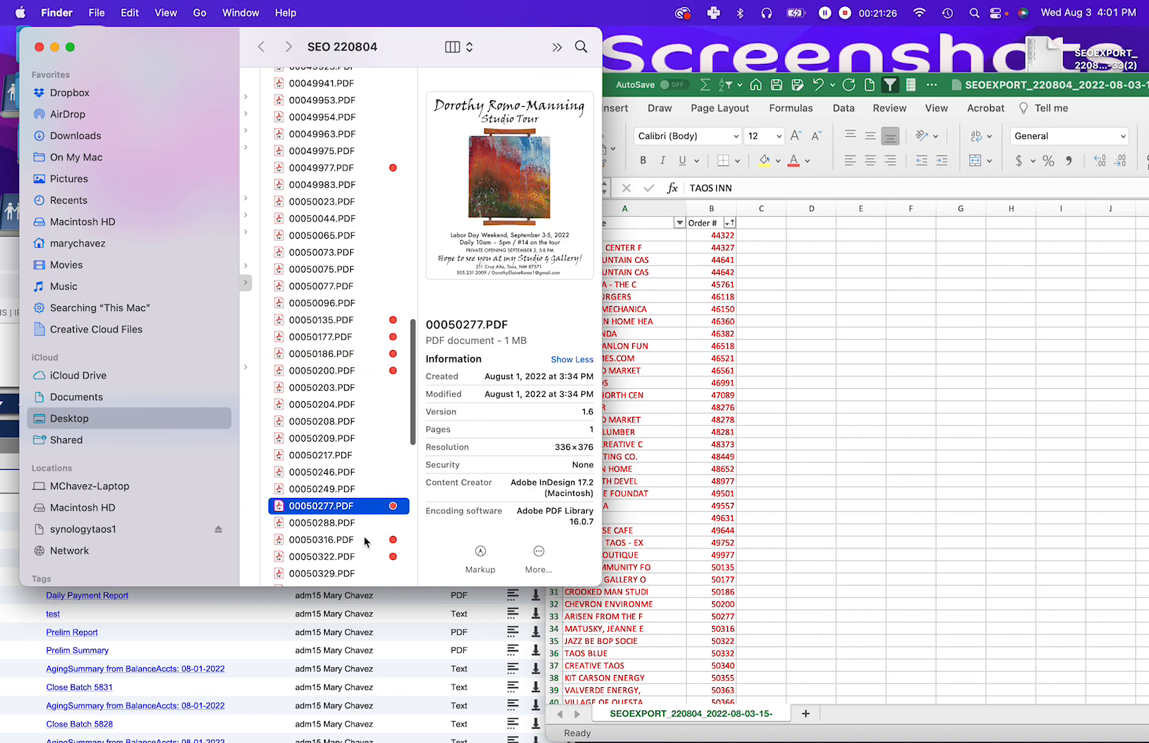
pyautogui.click(365, 541)
pyautogui.click(375, 557)
pyautogui.scroll(-3, 378, 506)
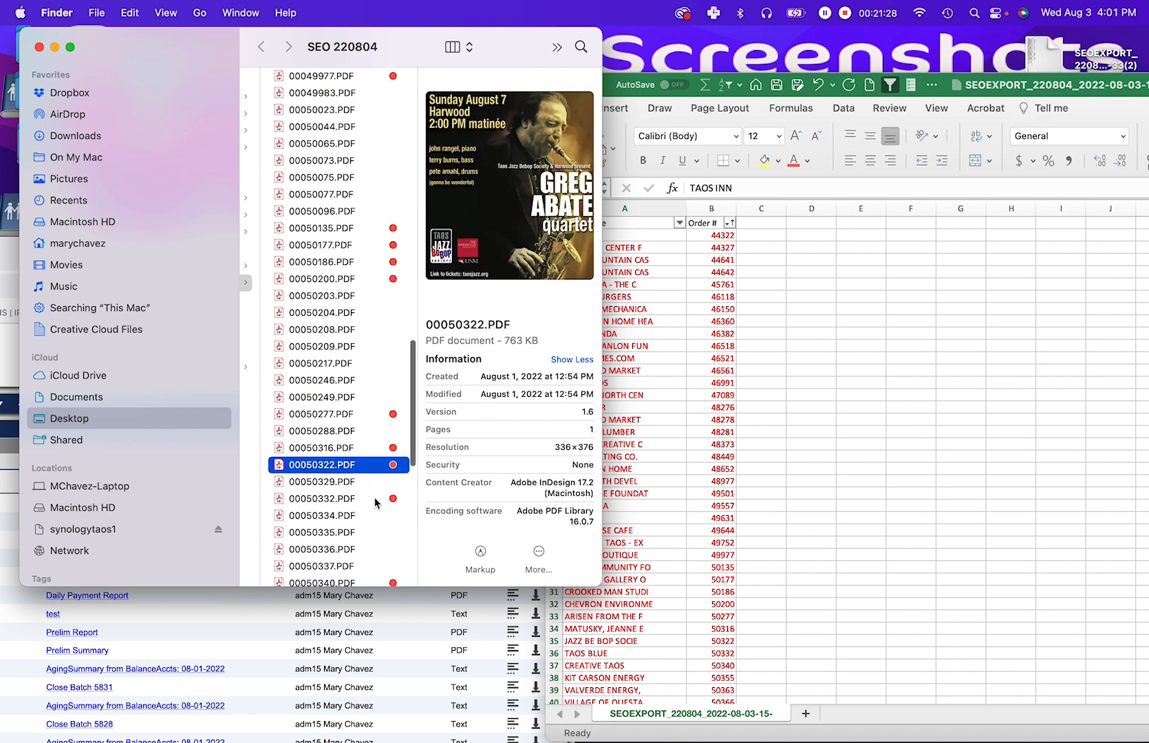
pyautogui.click(375, 500)
pyautogui.scroll(-5, 377, 503)
pyautogui.click(371, 440)
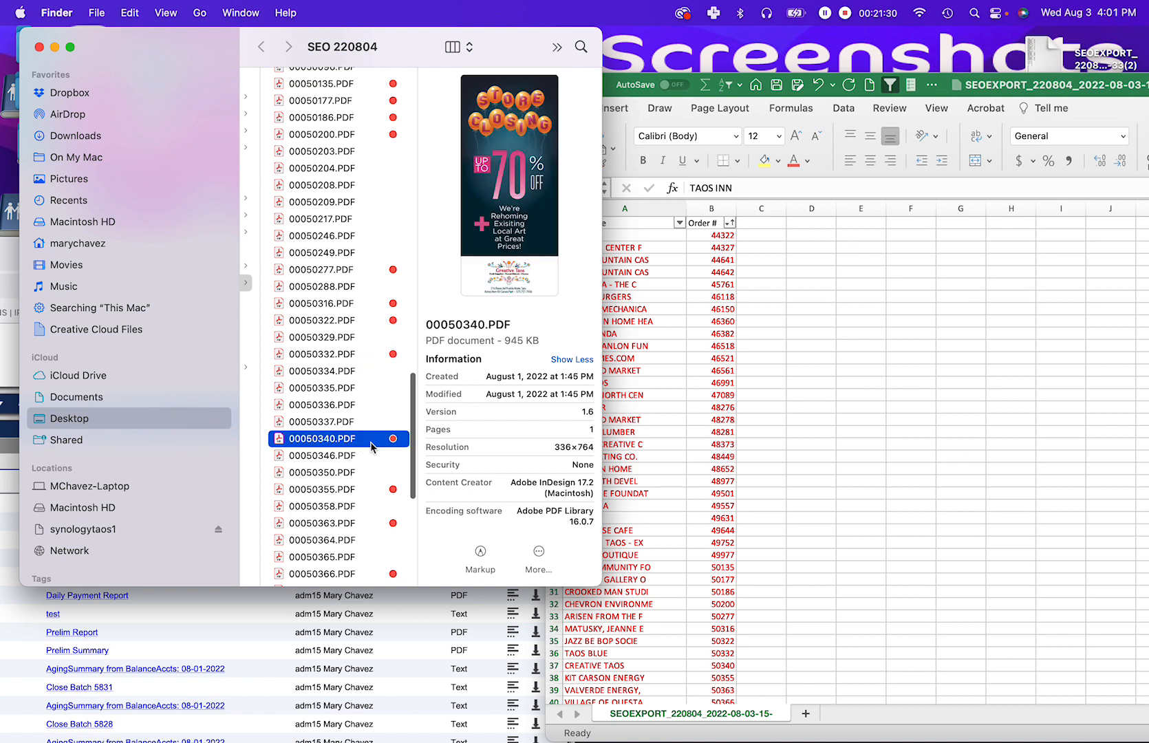
pyautogui.click(377, 489)
pyautogui.click(375, 523)
pyautogui.scroll(-1, 375, 527)
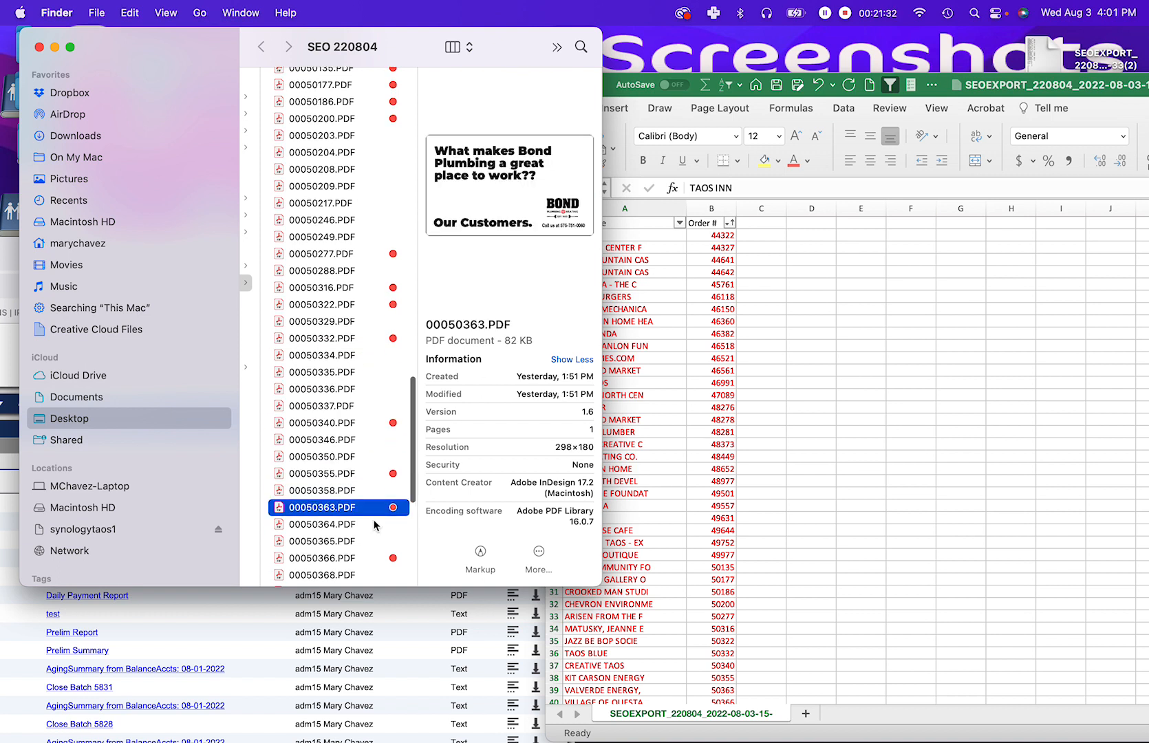
pyautogui.scroll(-3, 377, 527)
pyautogui.click(379, 481)
pyautogui.click(376, 551)
pyautogui.scroll(-4, 376, 554)
pyautogui.click(372, 475)
pyautogui.click(372, 491)
pyautogui.click(372, 508)
pyautogui.scroll(-8, 371, 510)
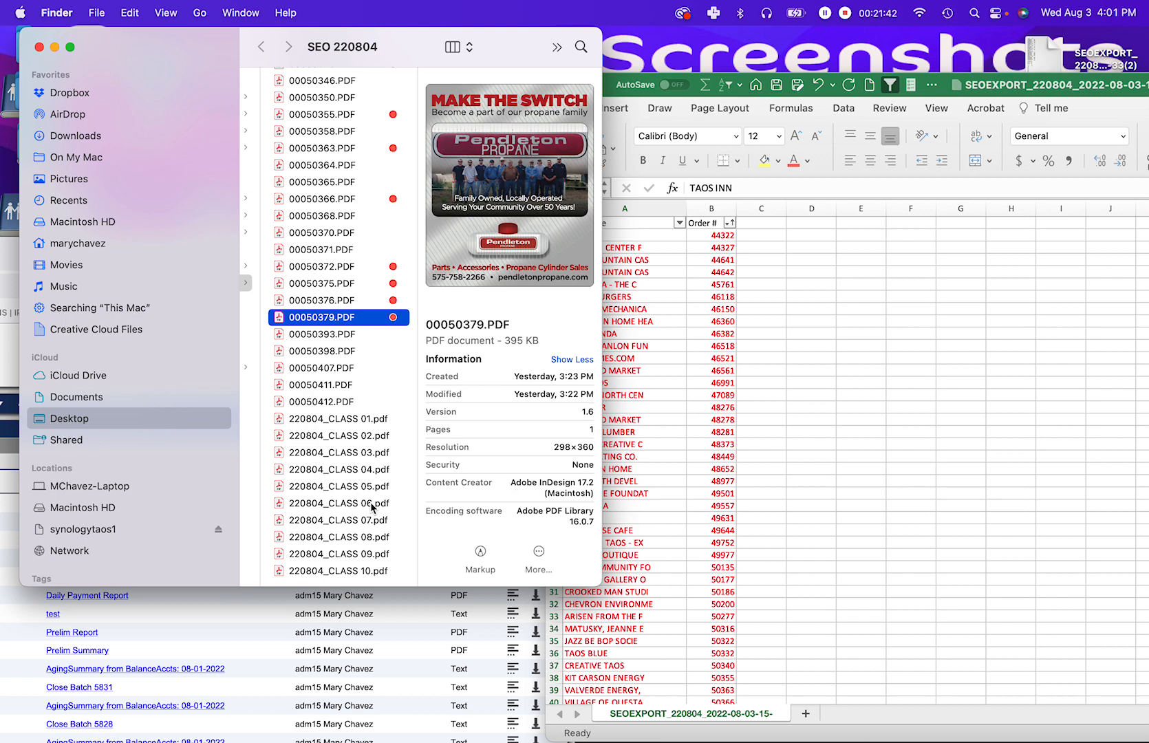
pyautogui.scroll(15, 370, 208)
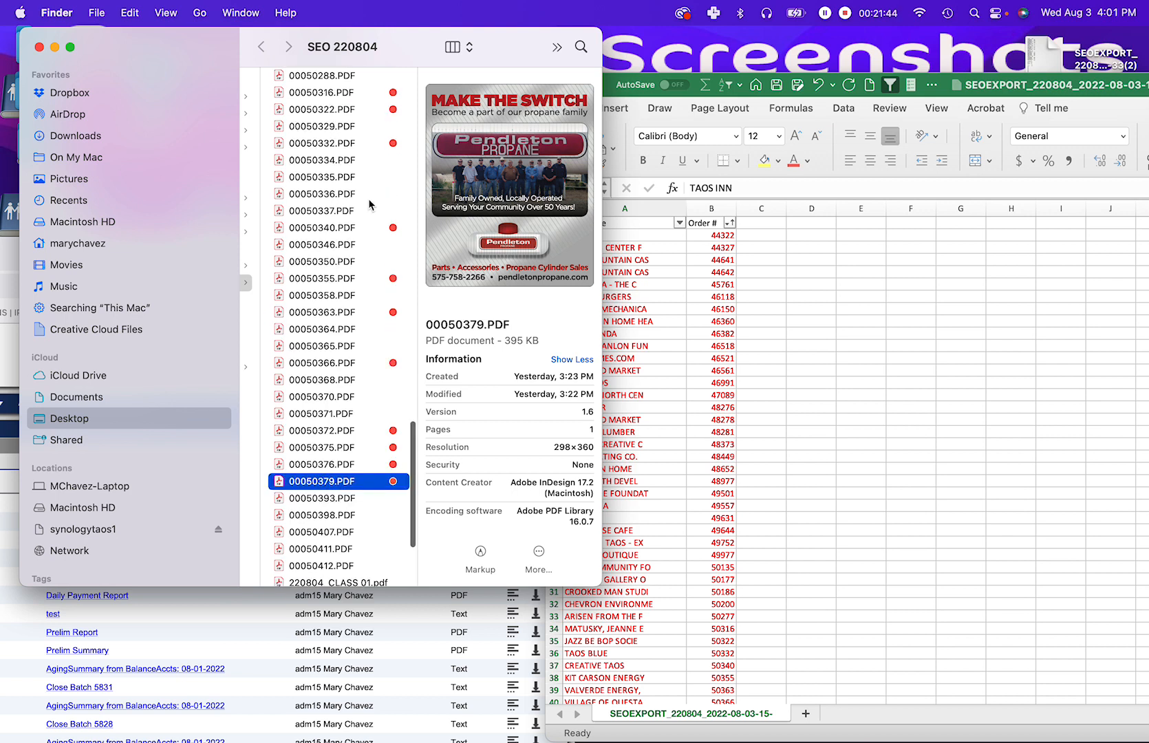
pyautogui.scroll(10, 362, 193)
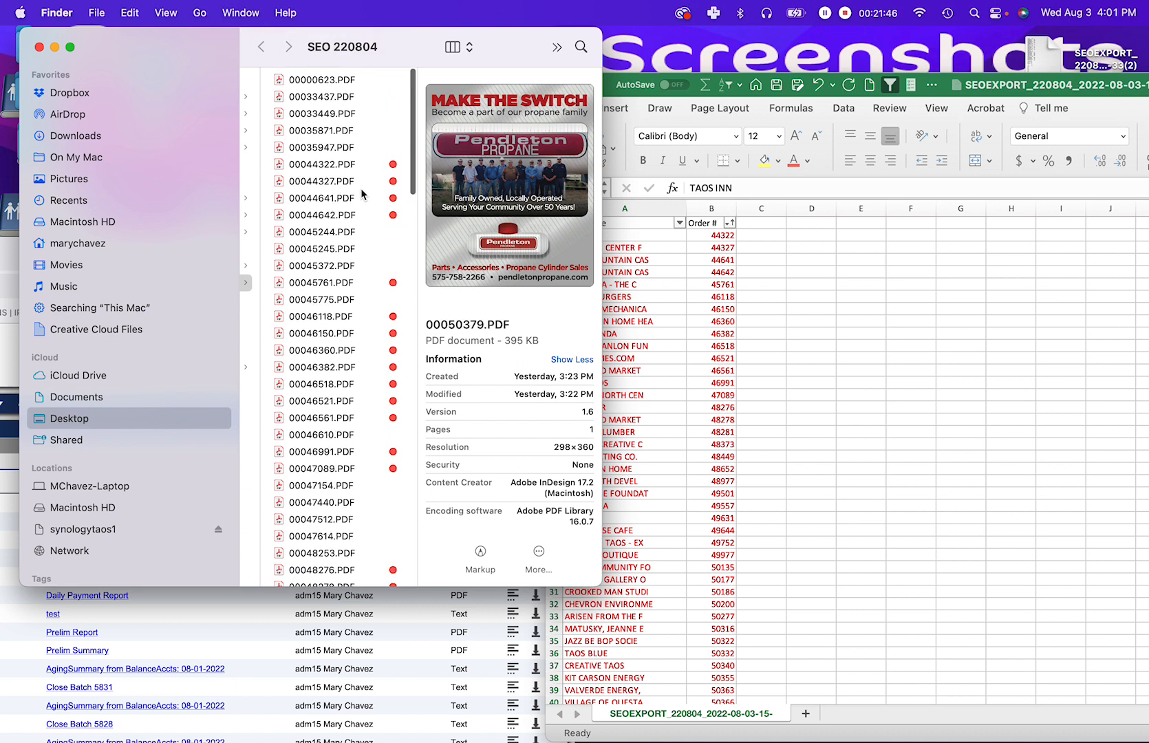
# Step: Shift the folder and spreadsheet windows to uncover the desktop, and duplicate the SEO 220804 folder there
pyautogui.moveTo(201, 54); pyautogui.dragTo(184, 54)
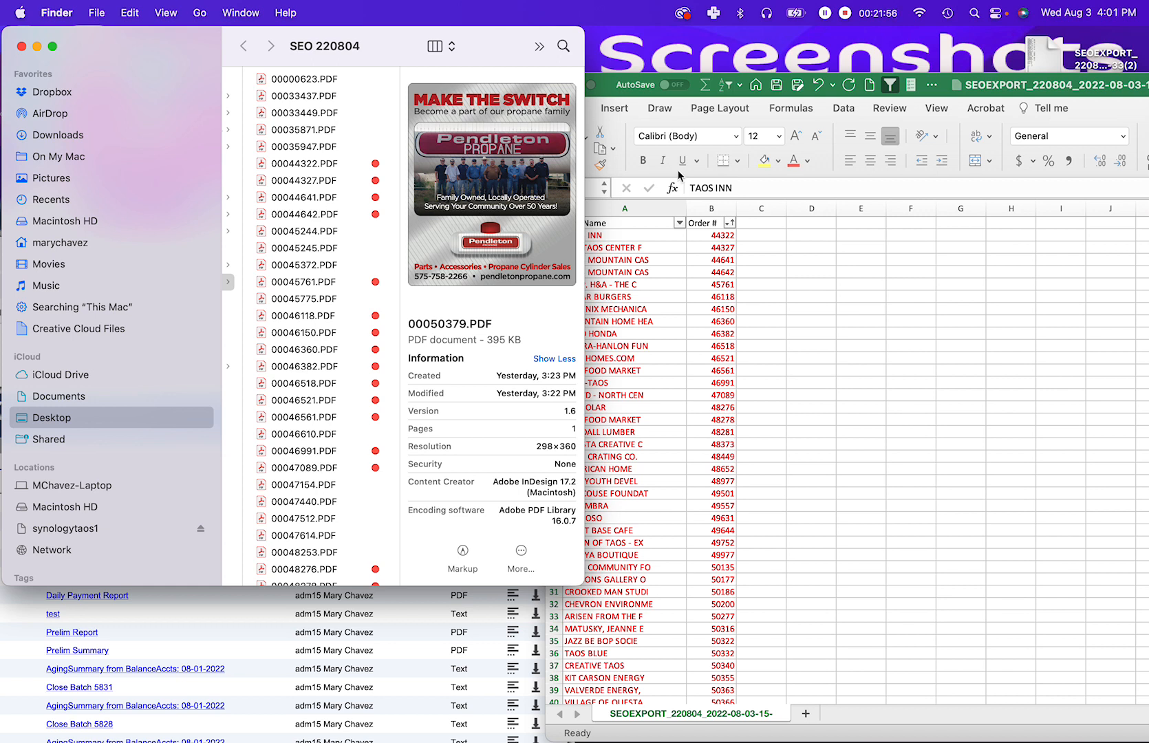
pyautogui.click(764, 245)
pyautogui.moveTo(1009, 90); pyautogui.dragTo(491, 432)
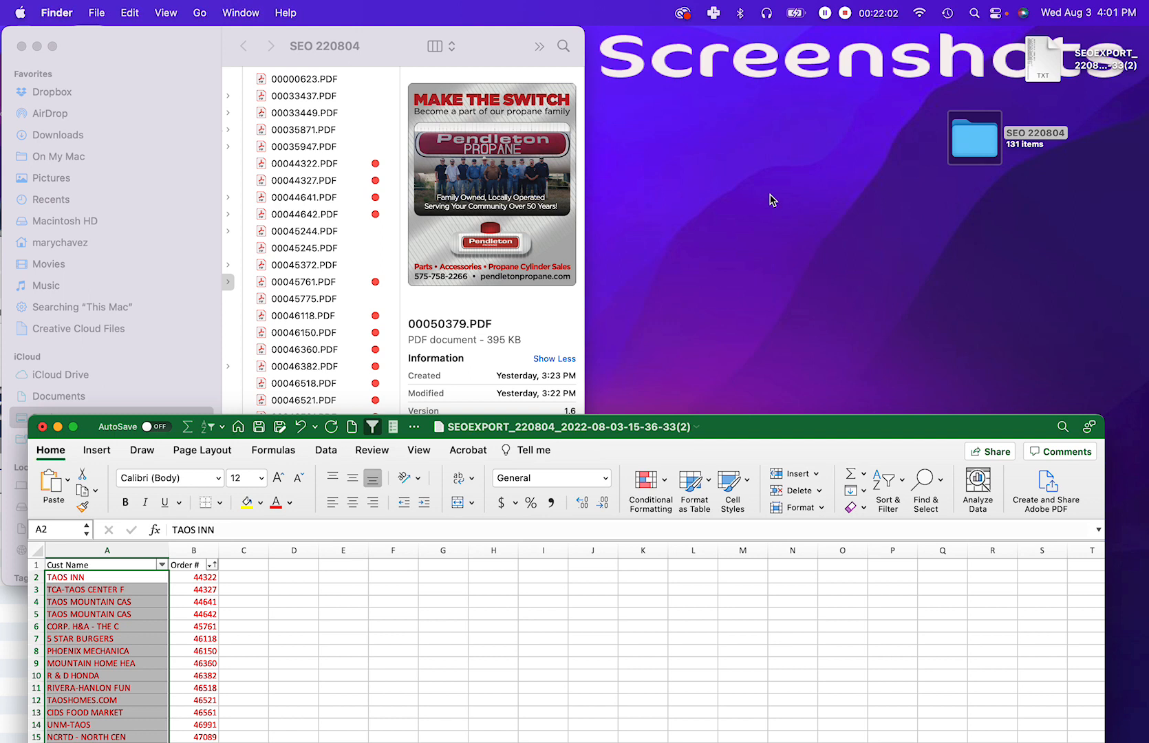
pyautogui.click(969, 181)
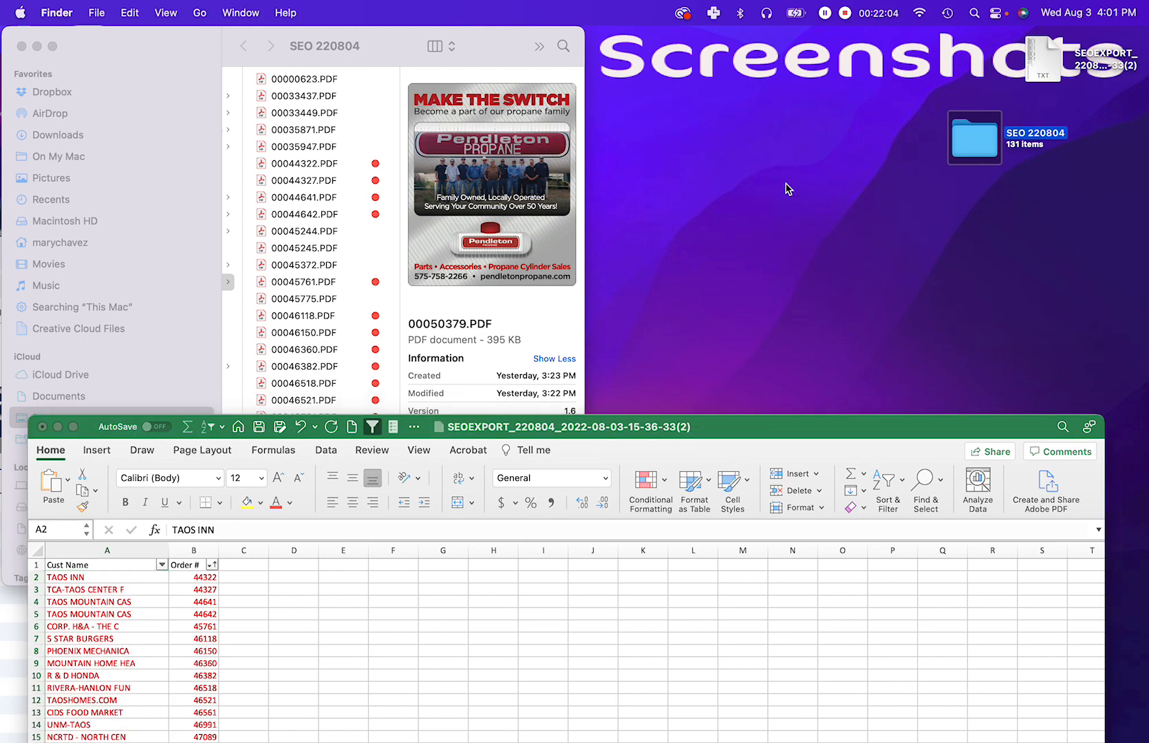
pyautogui.rightClick(983, 147)
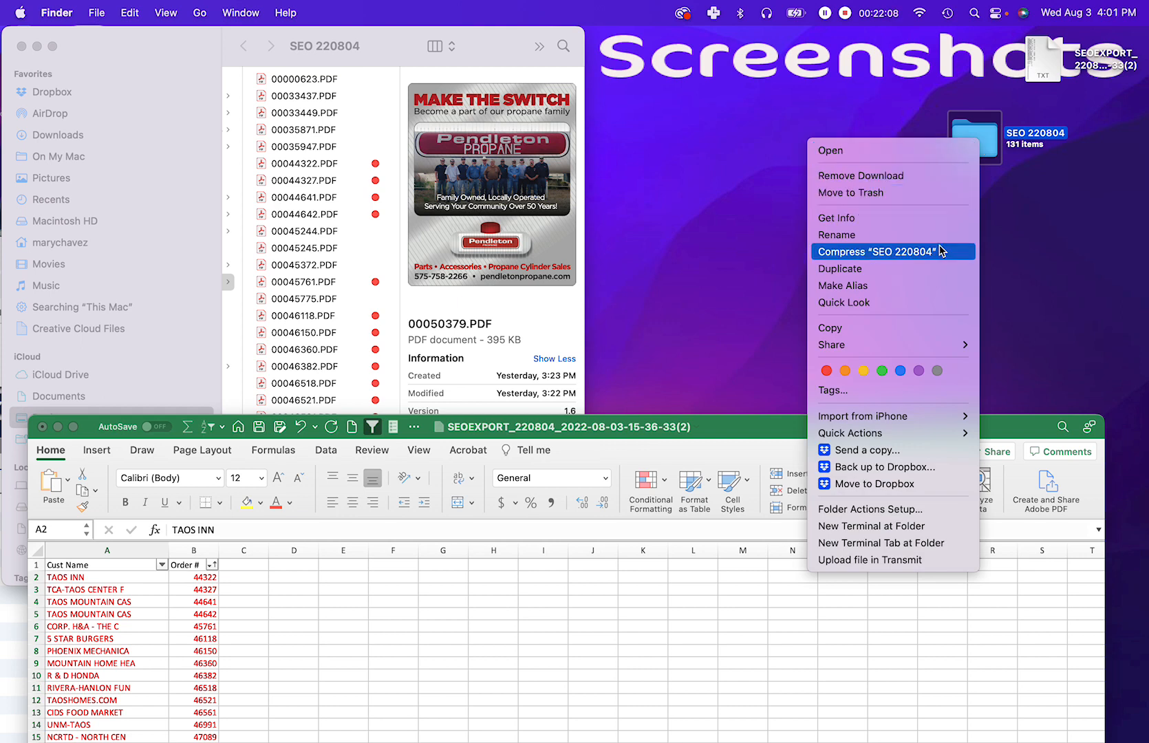
pyautogui.click(932, 270)
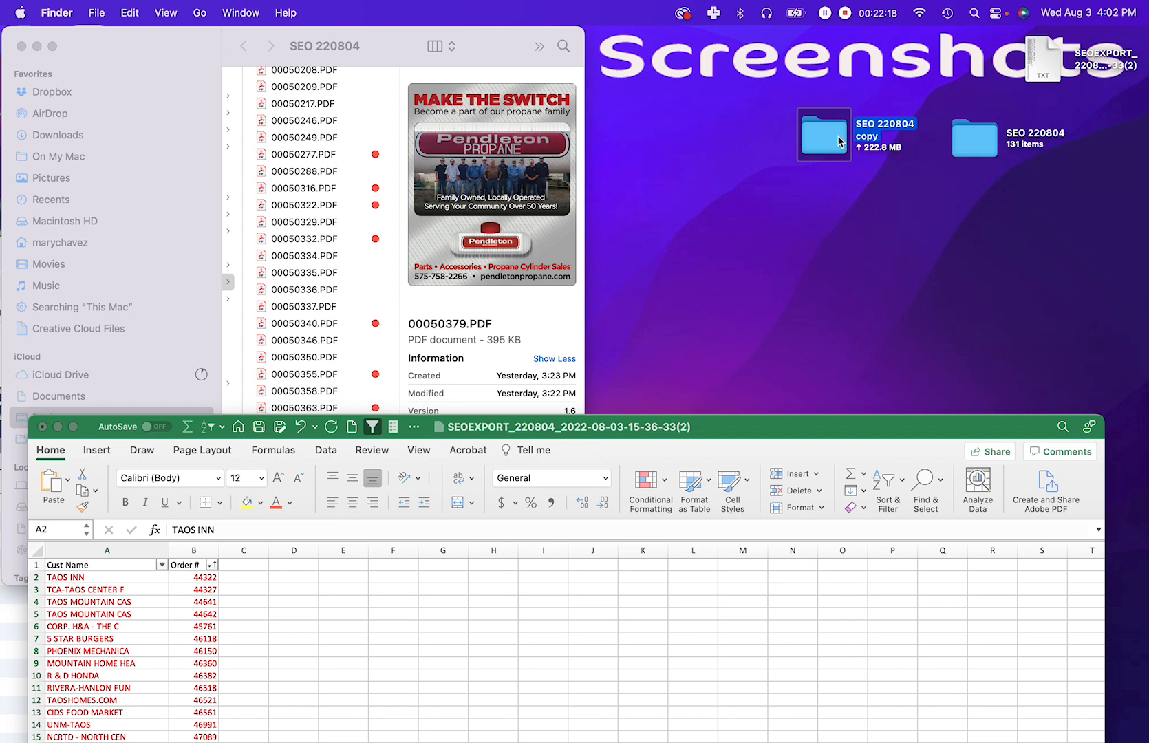
# Step: Try to move the five untagged PDFs at the start of the original SEO 220804 folder to the trash
pyautogui.doubleClick(972, 141)
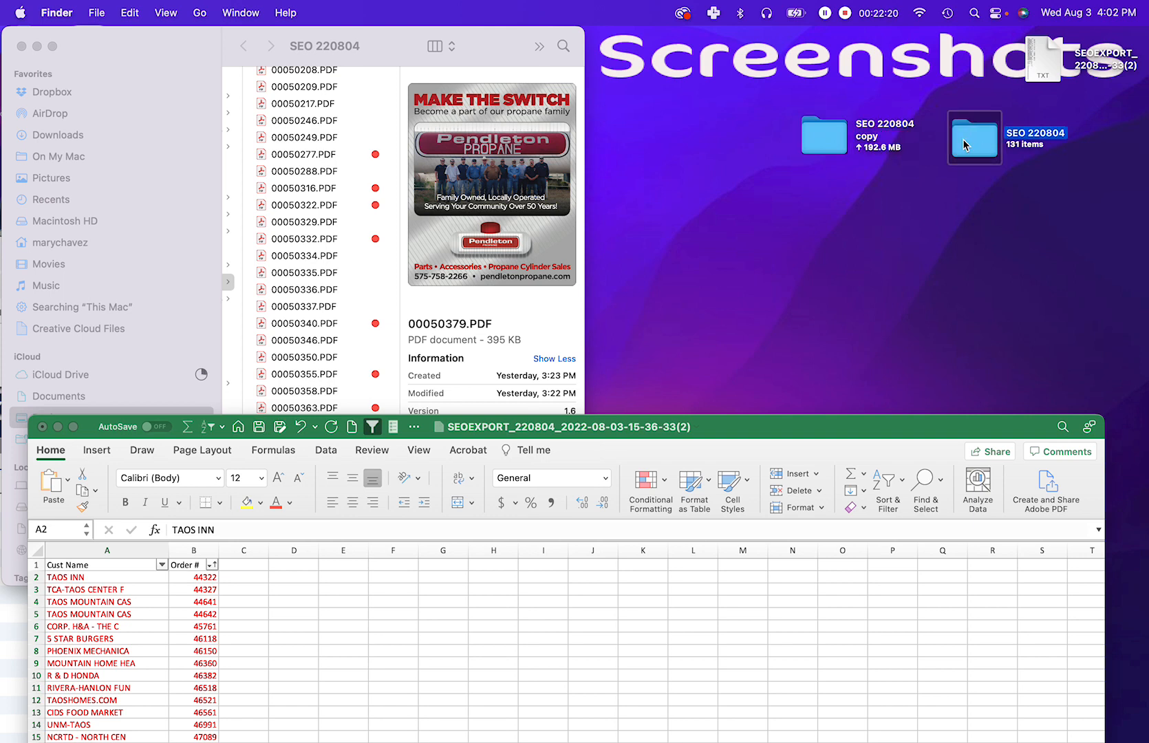
pyautogui.scroll(15, 303, 151)
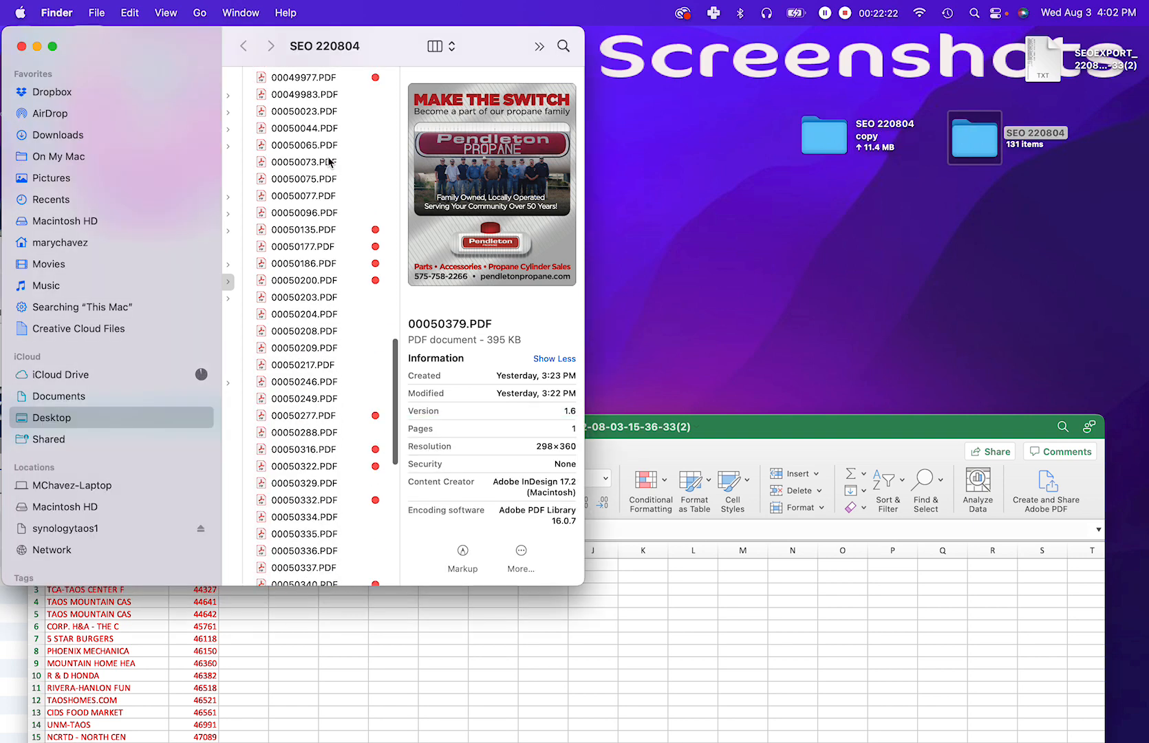
pyautogui.scroll(10, 329, 164)
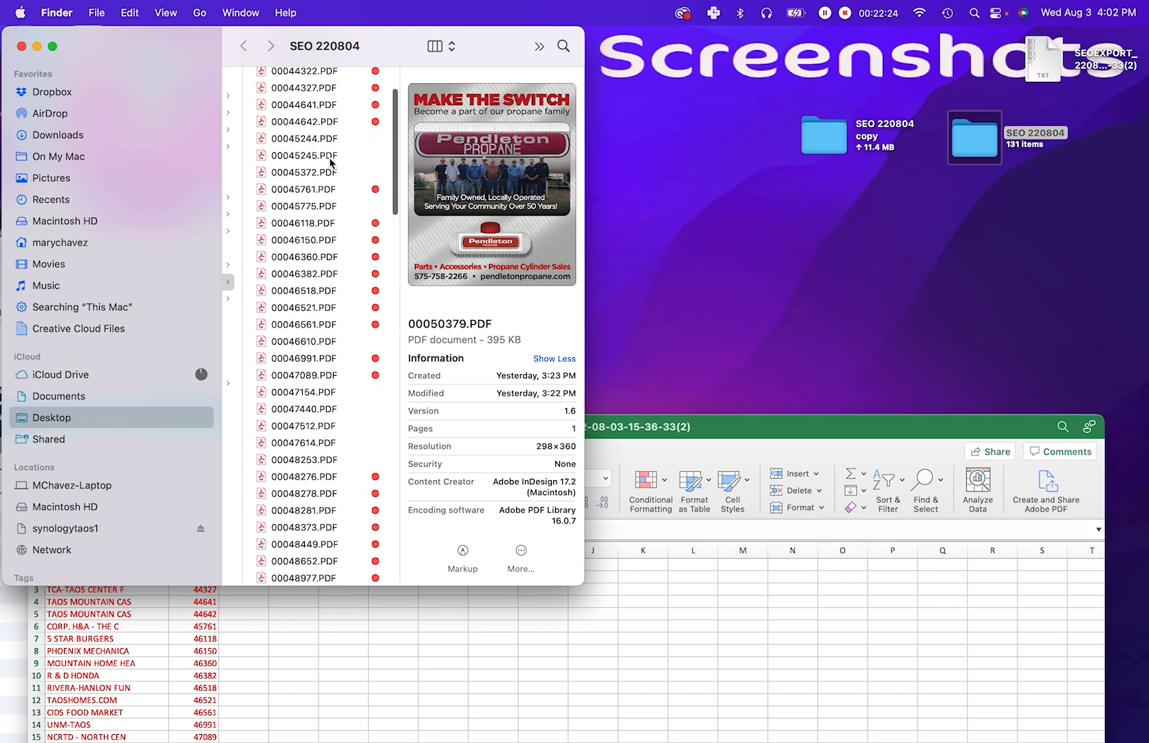
pyautogui.click(330, 79)
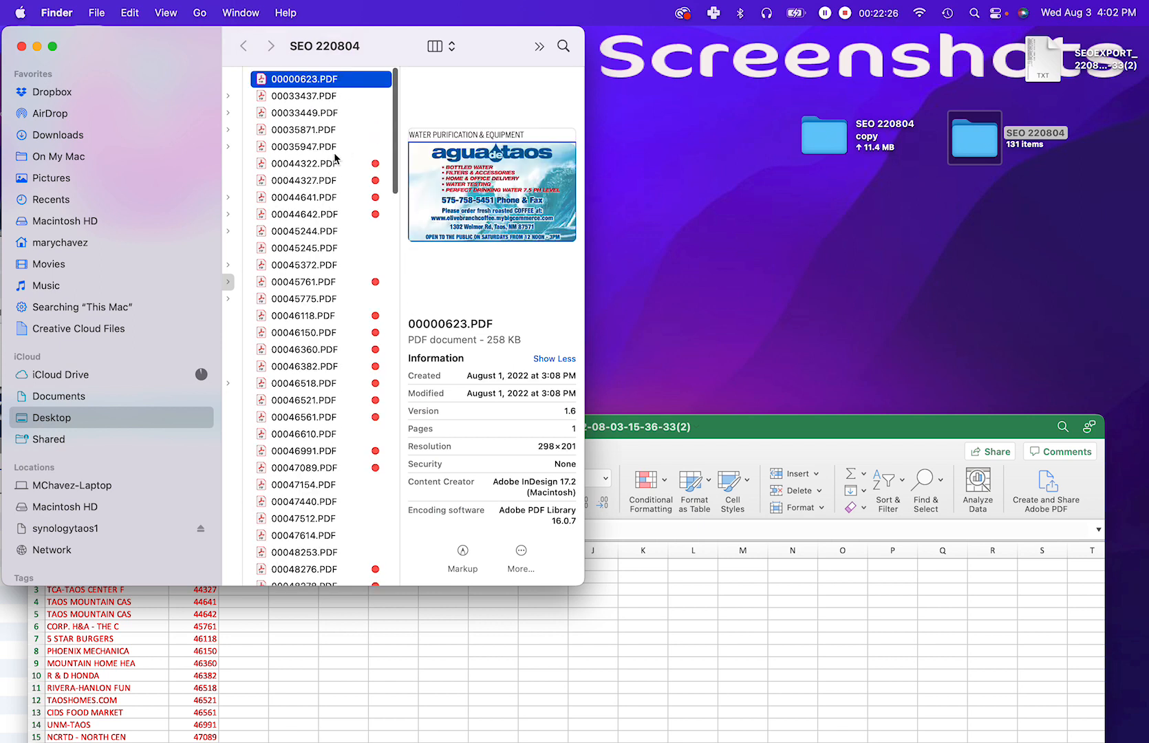
pyautogui.keyDown('shift'); pyautogui.click(334, 147); pyautogui.keyUp('shift')
pyautogui.rightClick(334, 147)
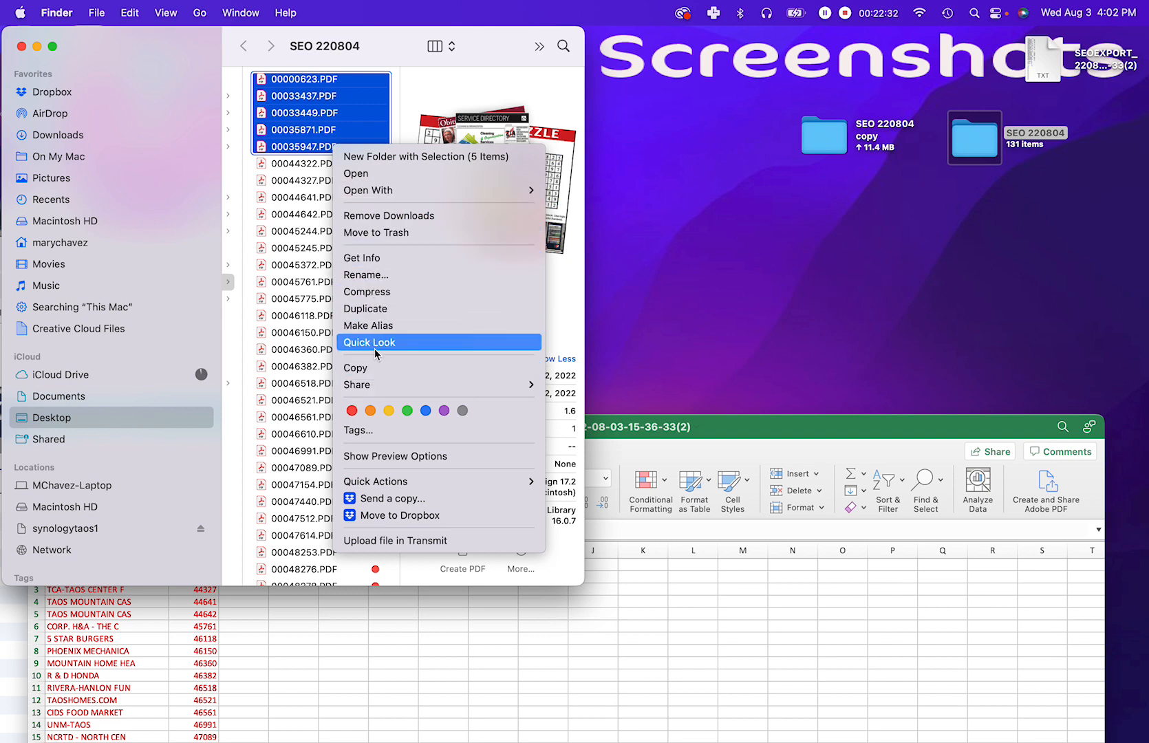
pyautogui.click(377, 232)
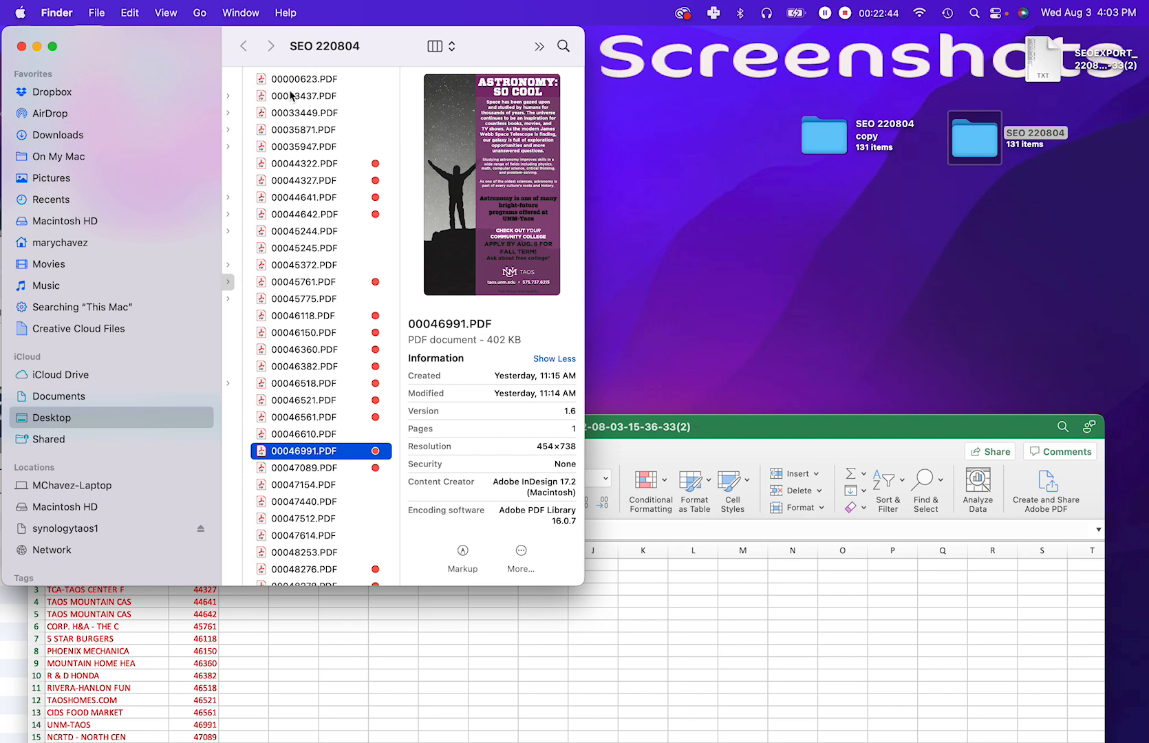
# Step: Sort the SEO 220804 folder by tags and find where the red-tagged PDFs end
pyautogui.click(163, 15)
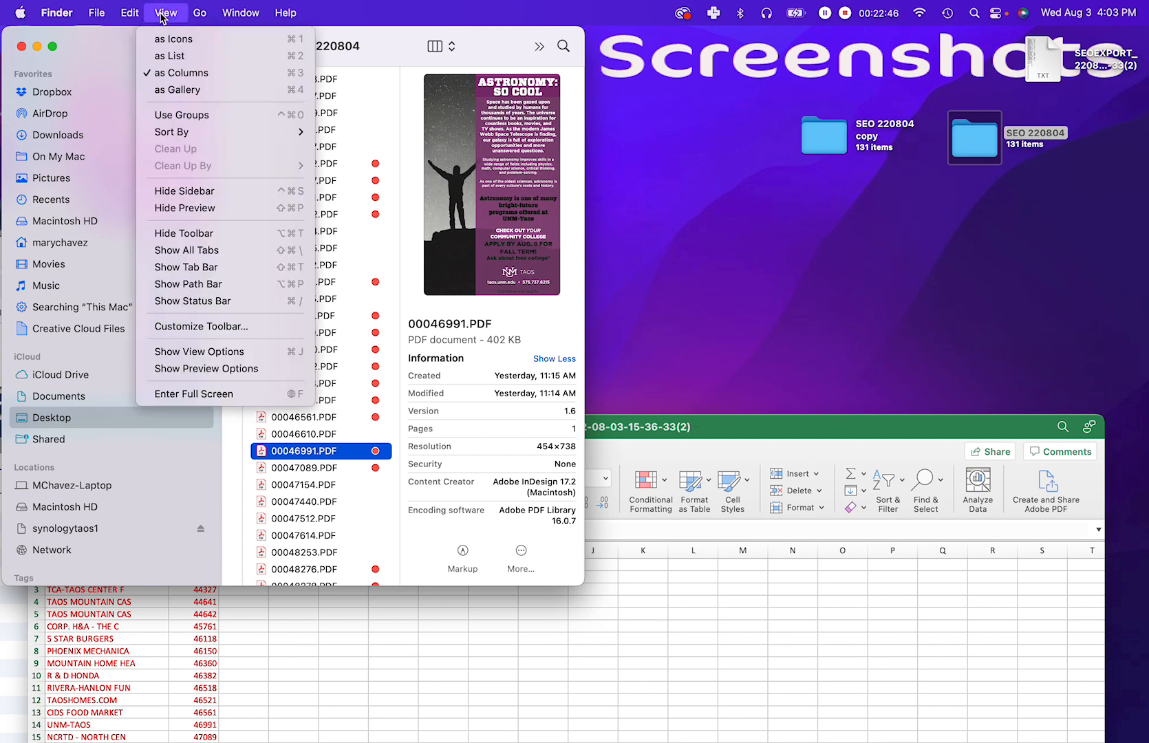
pyautogui.moveTo(165, 132)
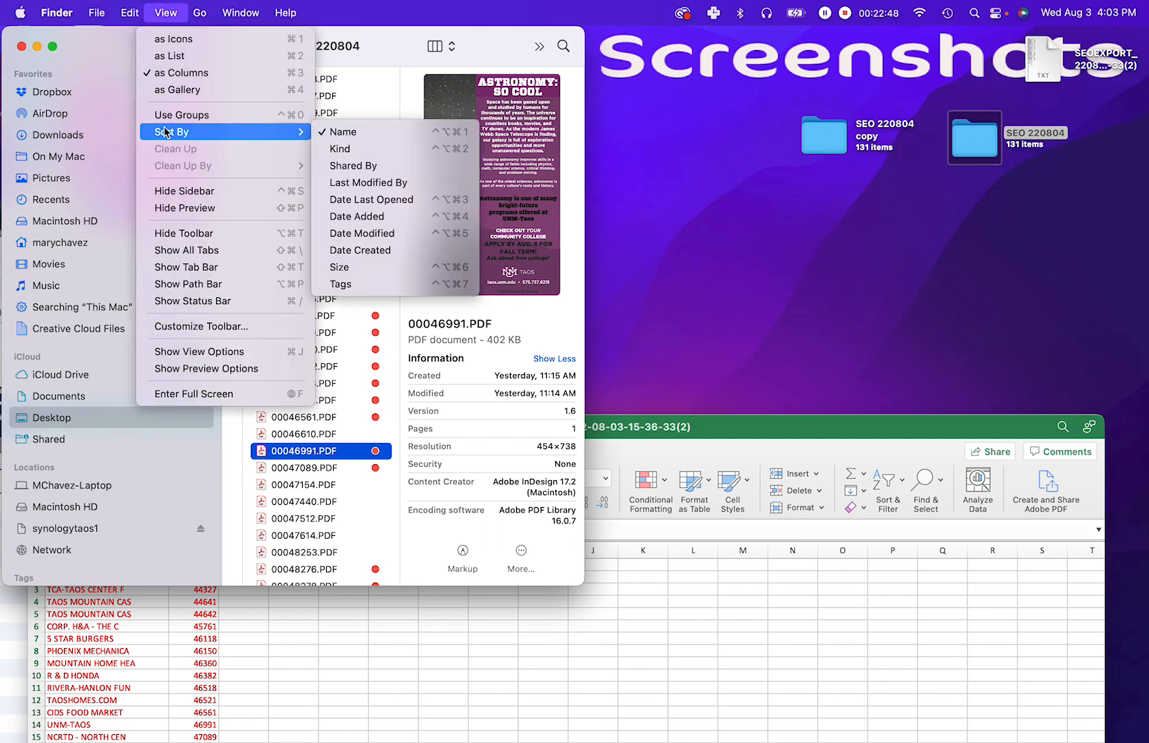
pyautogui.click(352, 284)
pyautogui.scroll(-4, 339, 210)
pyautogui.scroll(-15, 339, 210)
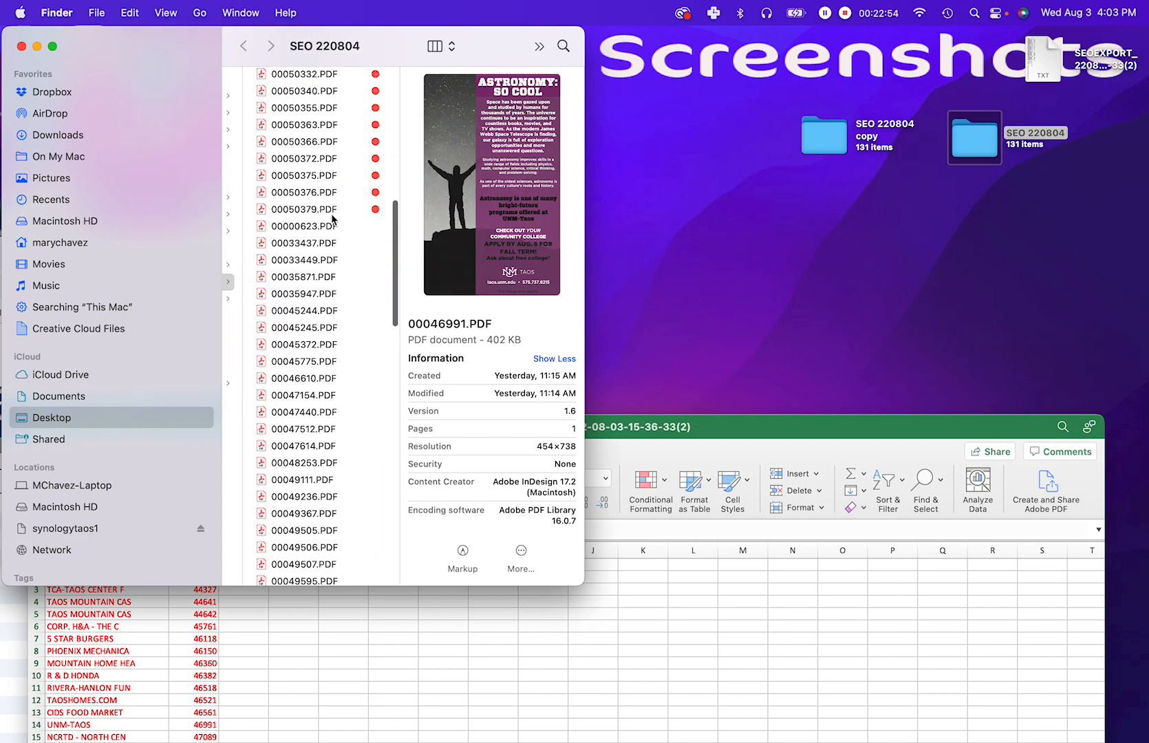
# Step: Move every untagged PDF in the SEO 220804 folder, through 220804_CLASS 10.pdf, to the trash
pyautogui.click(326, 230)
pyautogui.scroll(-5, 339, 278)
pyautogui.scroll(-15, 339, 278)
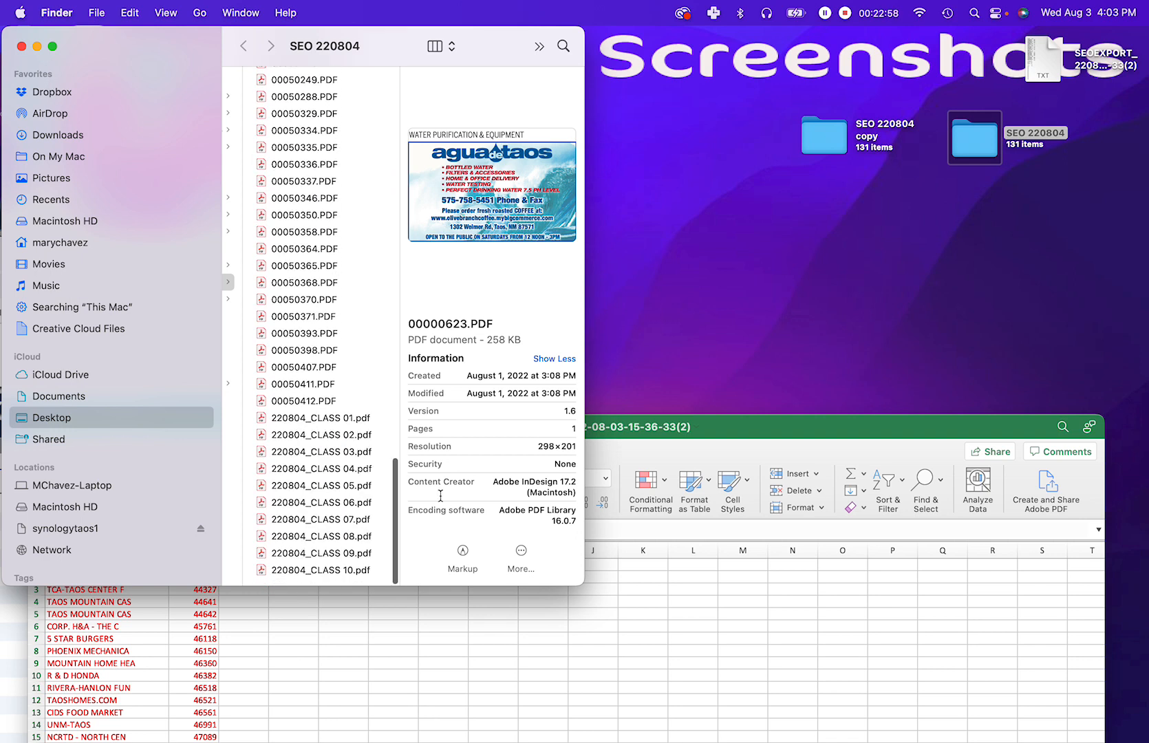
pyautogui.keyDown('shift'); pyautogui.click(297, 577); pyautogui.keyUp('shift')
pyautogui.rightClick(297, 568)
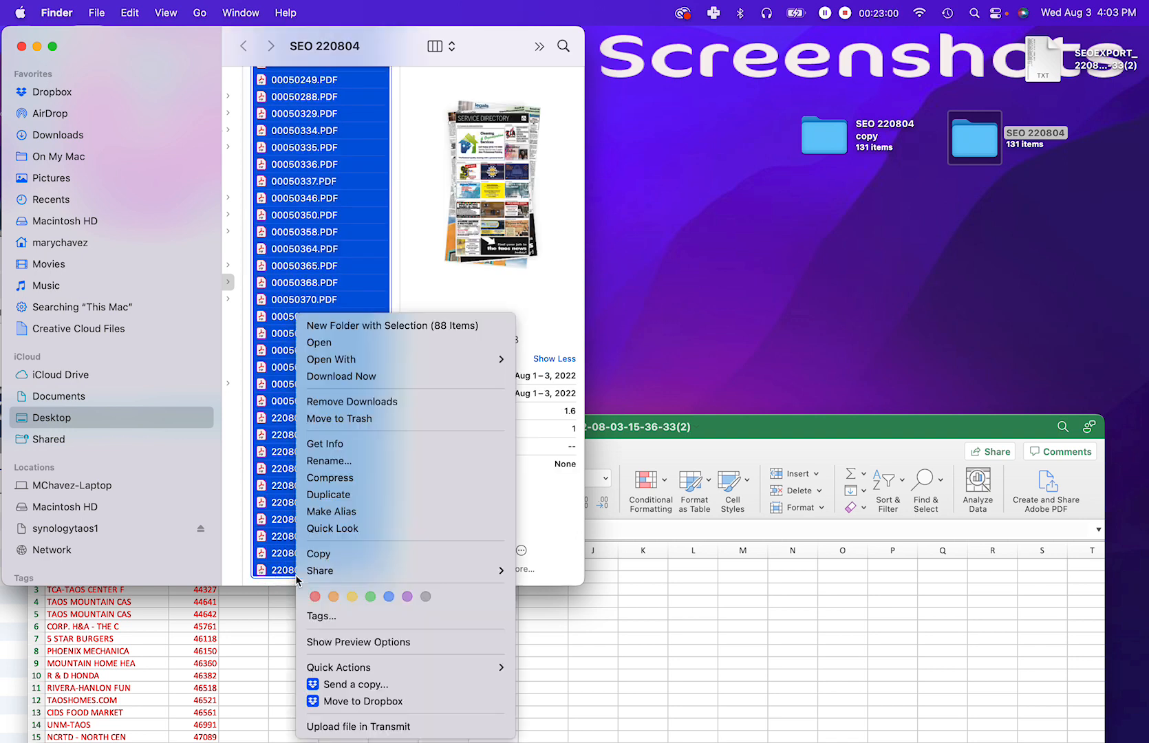
pyautogui.click(335, 420)
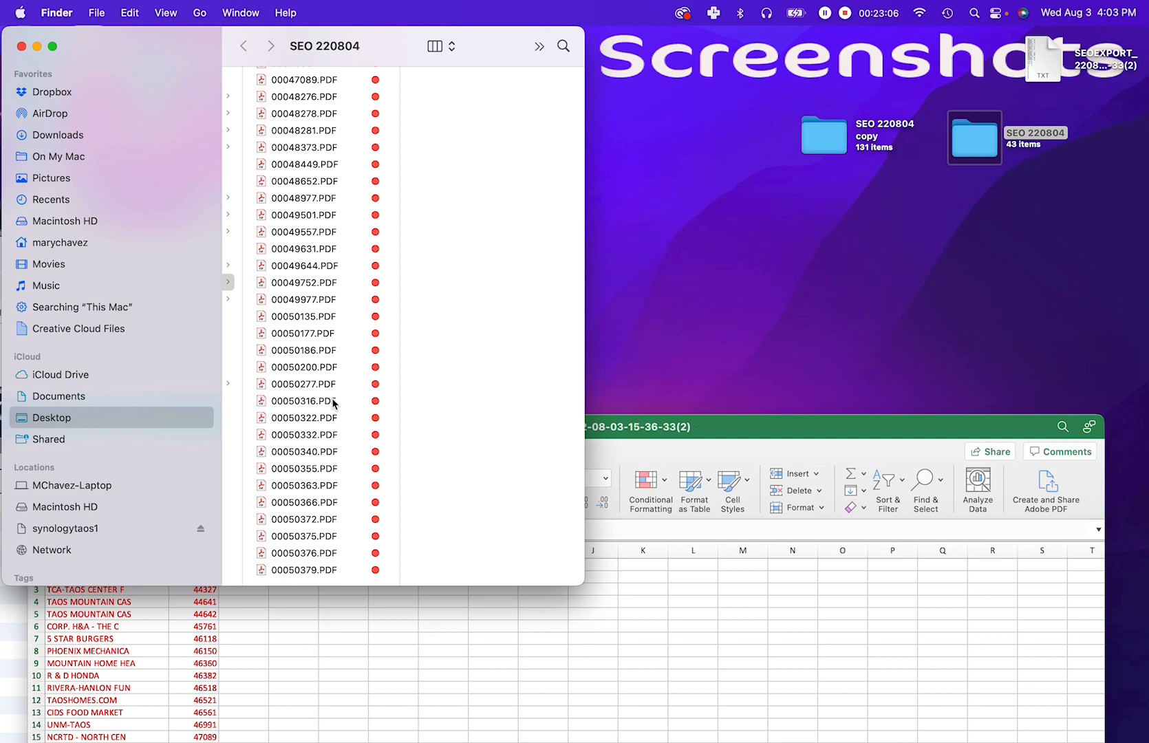
pyautogui.scroll(5, 359, 408)
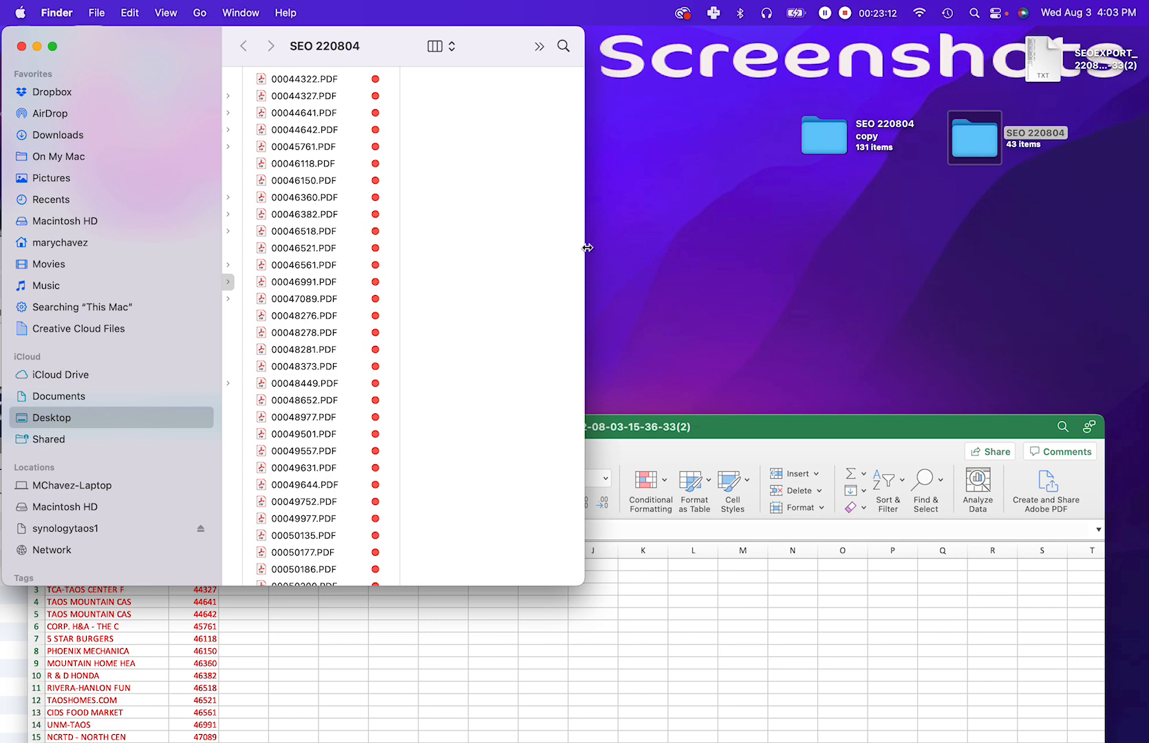
# Step: Compare the SEO 220804 folder with its desktop copy, and check the original's size and item count in its file information
pyautogui.click(829, 131)
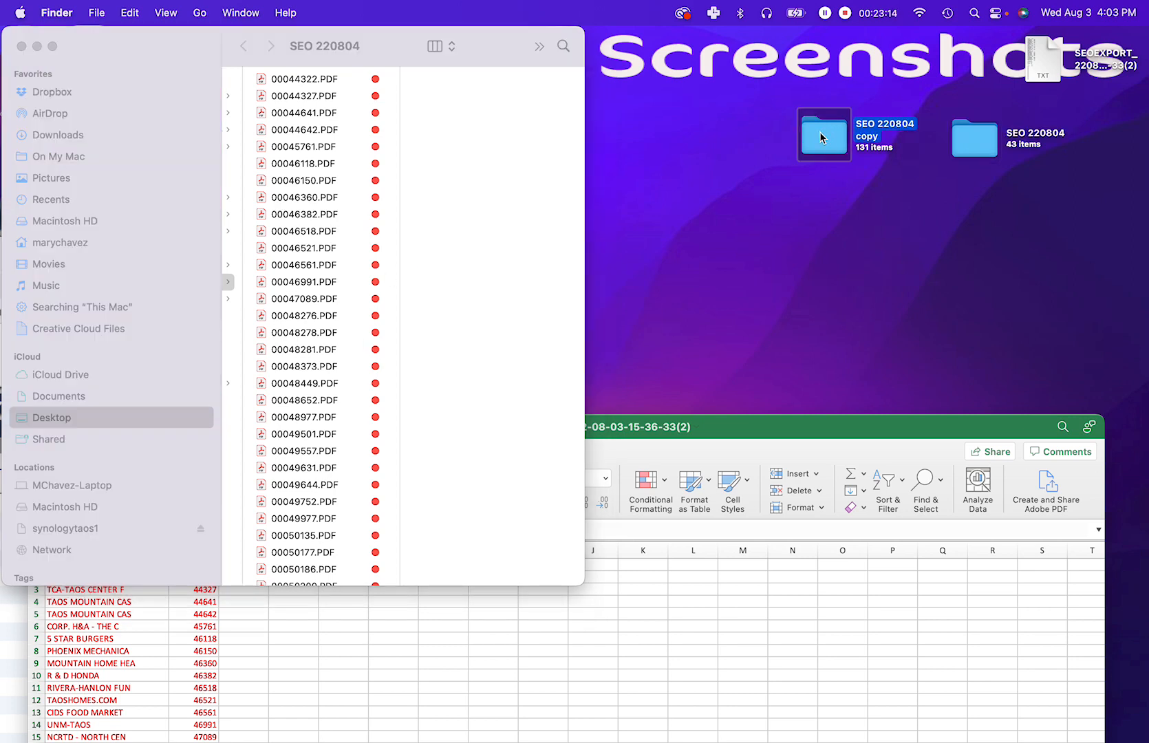
pyautogui.click(970, 146)
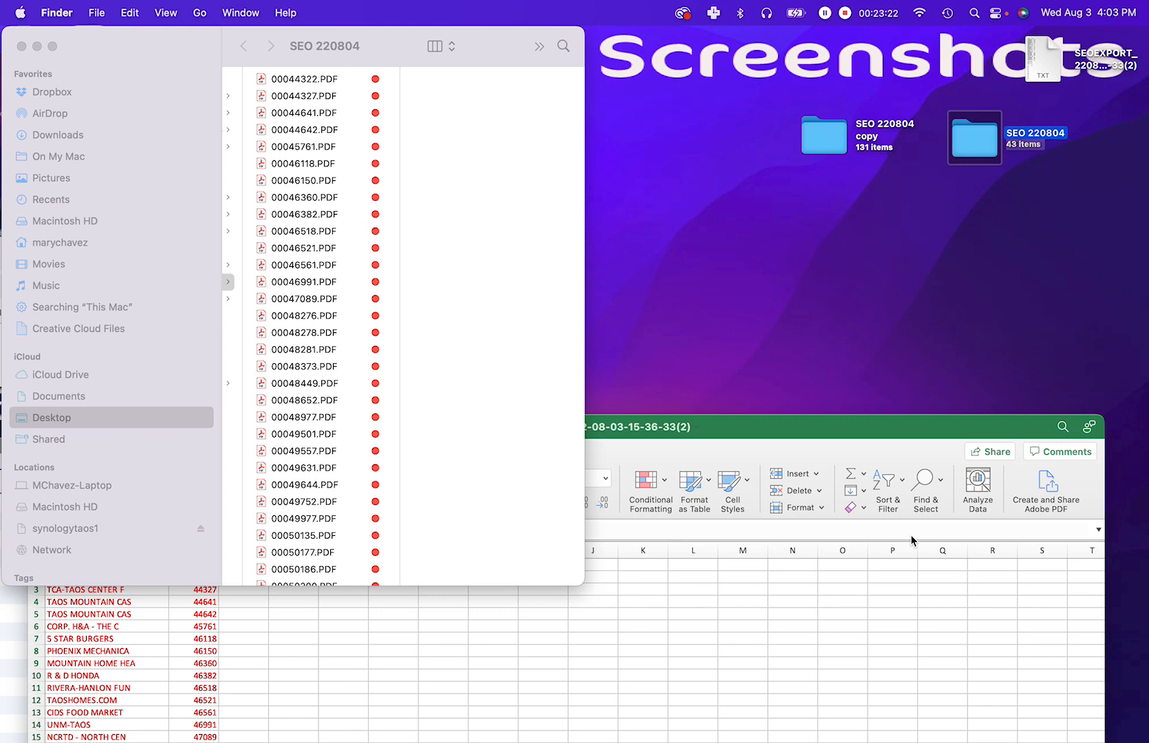
pyautogui.rightClick(988, 147)
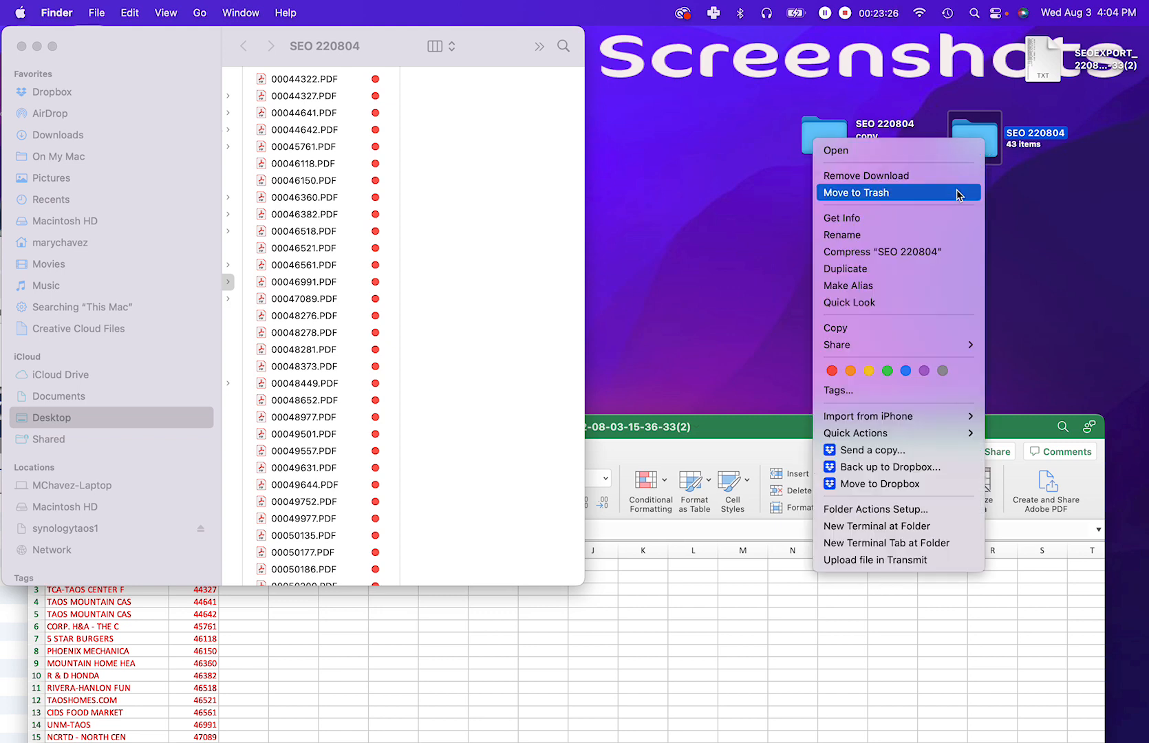
pyautogui.click(954, 219)
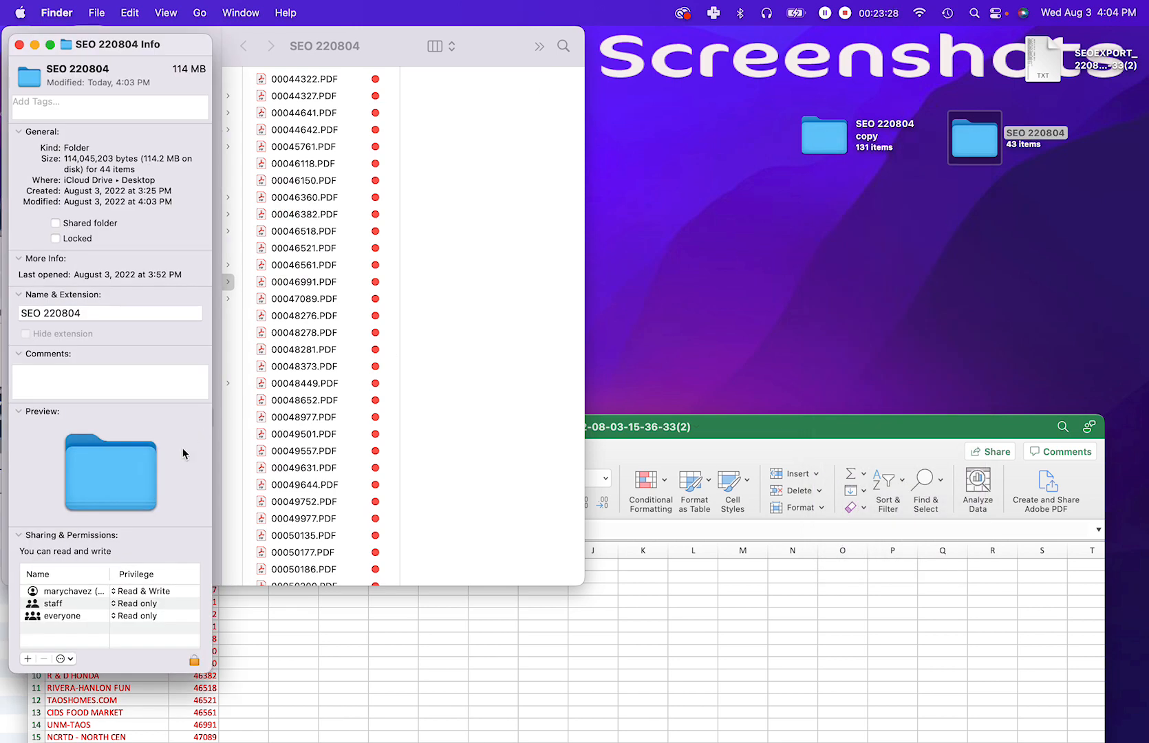
pyautogui.doubleClick(104, 169)
pyautogui.moveTo(125, 168); pyautogui.dragTo(135, 170)
pyautogui.click(993, 155)
pyautogui.doubleClick(989, 152)
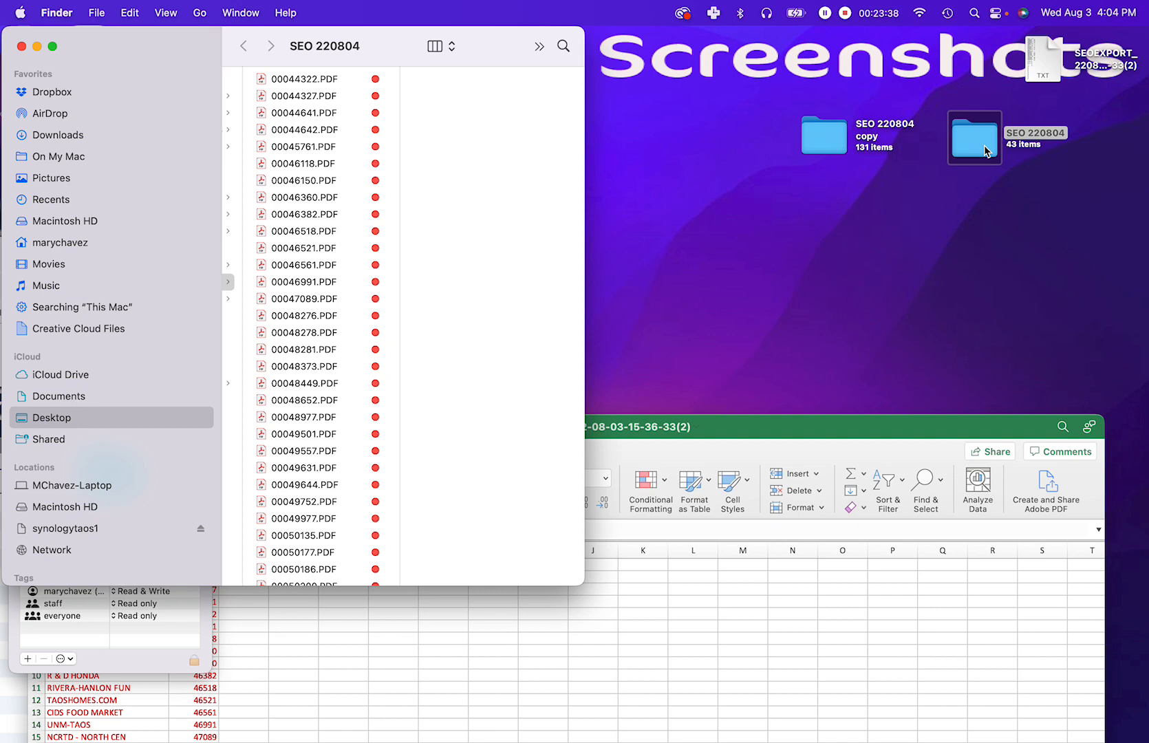
# Step: Check the SEO 220804 file list from beginning to end for any PDFs without a red tag
pyautogui.scroll(-5, 290, 154)
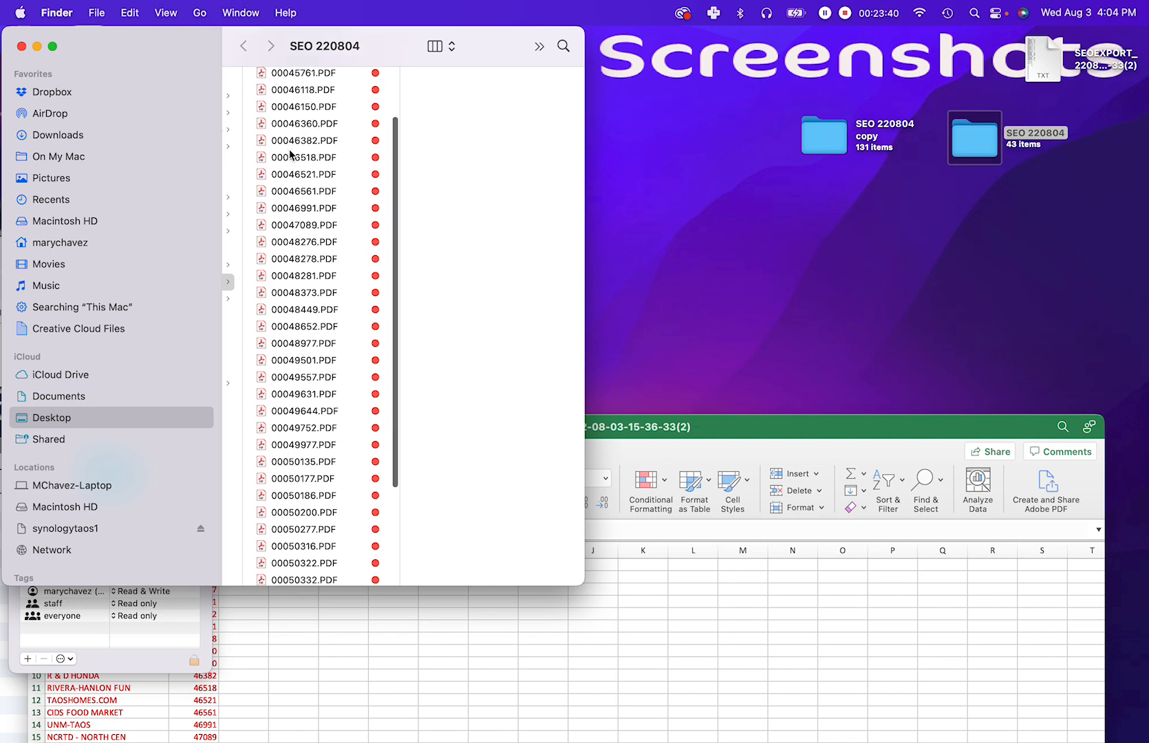
pyautogui.scroll(5, 290, 154)
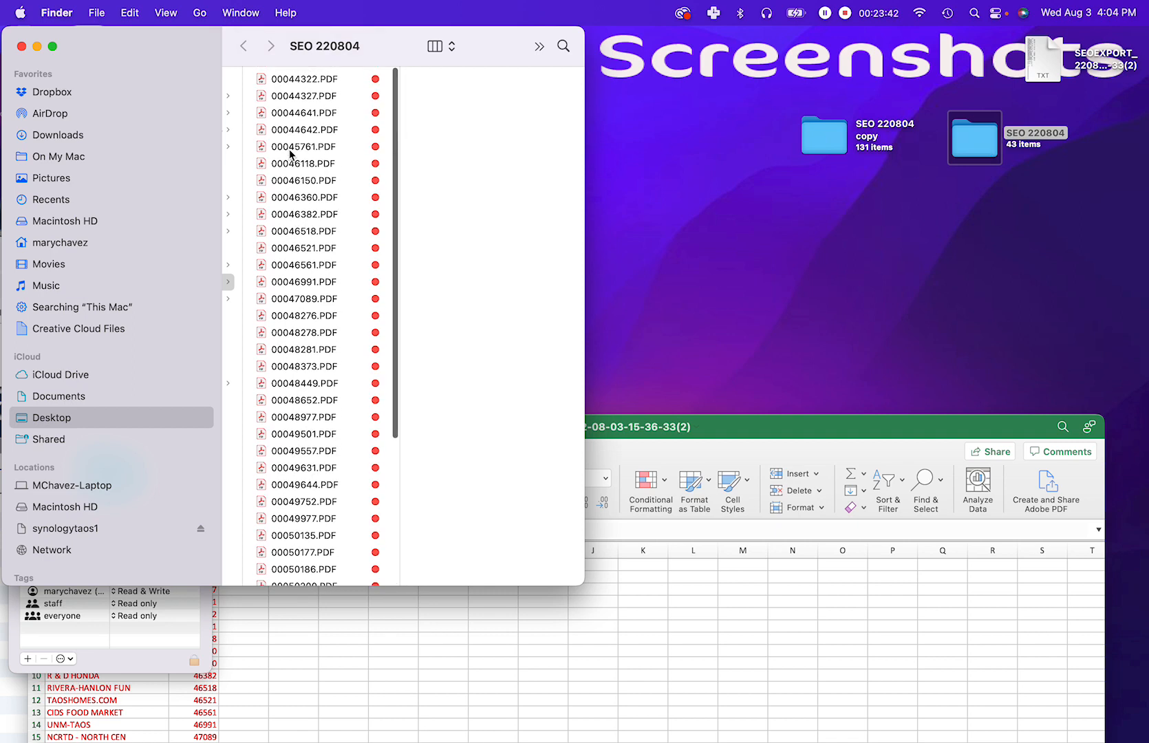
pyautogui.click(318, 82)
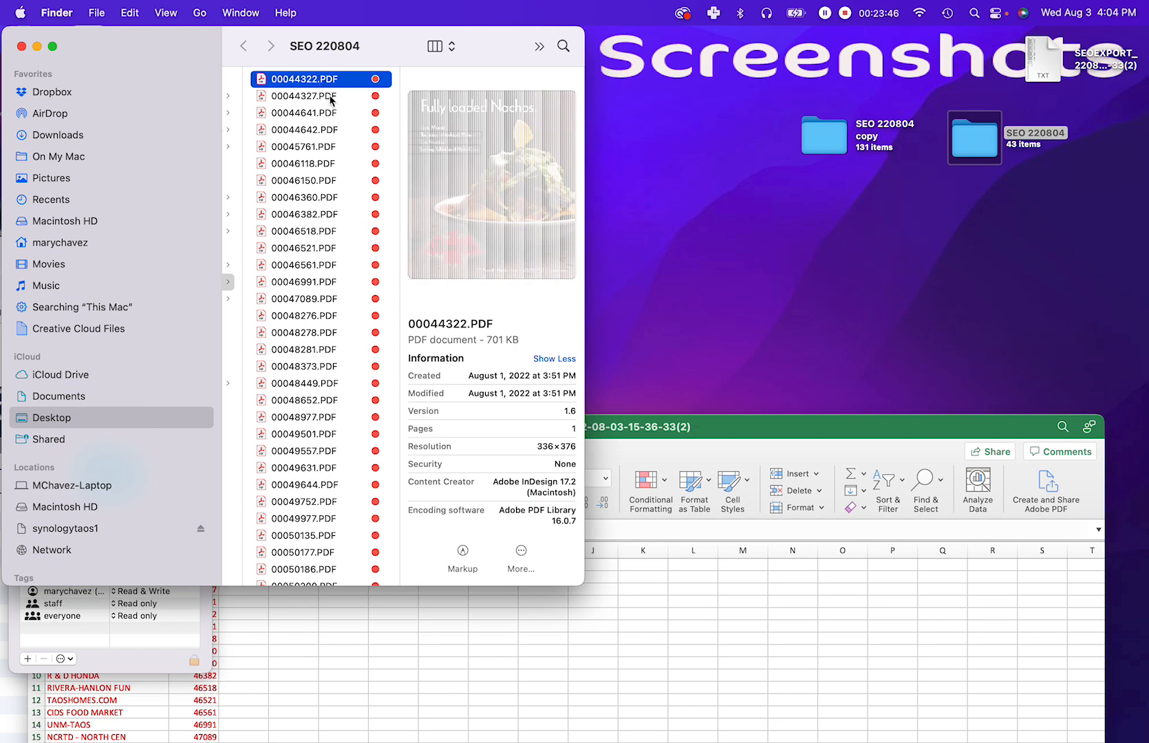
pyautogui.scroll(-5, 332, 161)
pyautogui.scroll(5, 333, 160)
pyautogui.click(986, 200)
pyautogui.scroll(-5, 352, 194)
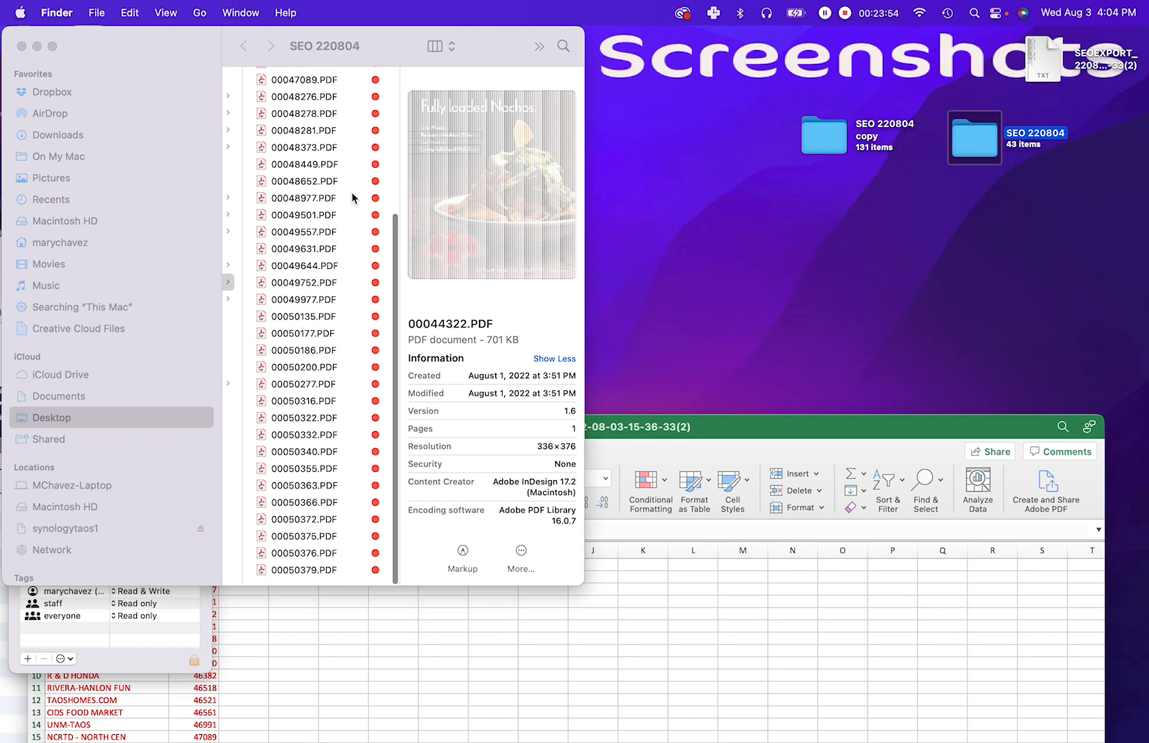
pyautogui.scroll(5, 352, 199)
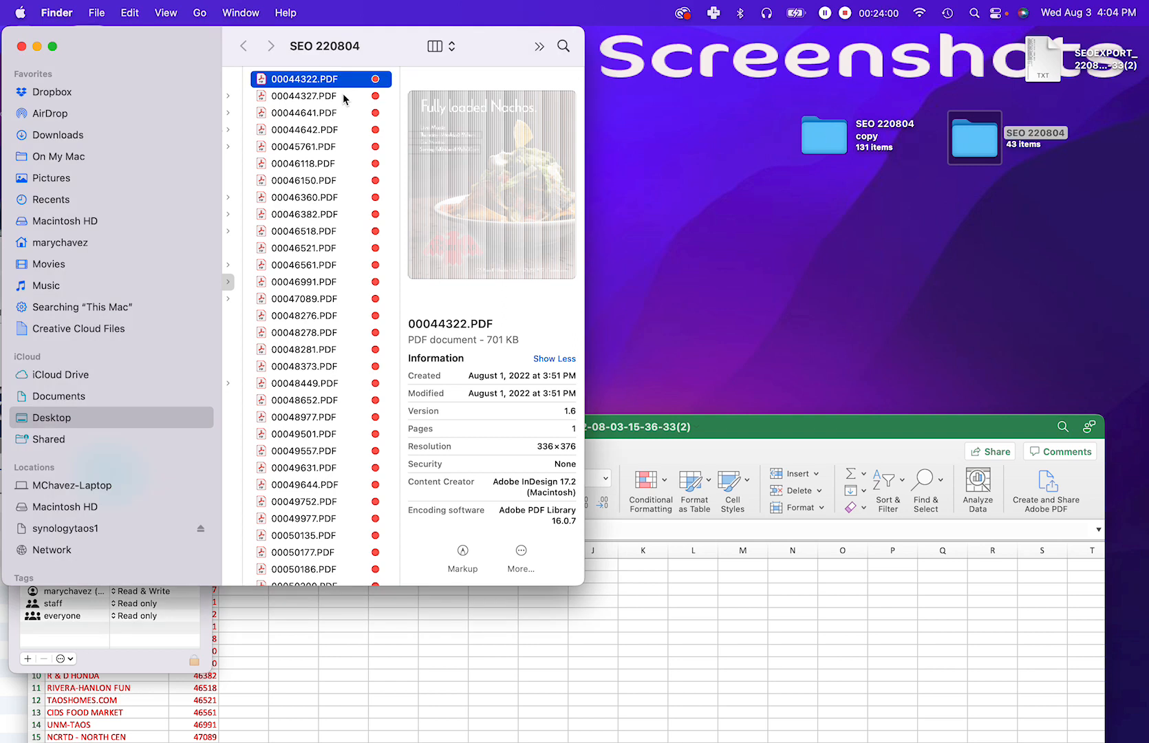
# Step: Preview the first red-tagged PDFs in SEO 220804, from the loaded nachos ad to The Blue Bus page
pyautogui.press('Down')
pyautogui.press('Down')
pyautogui.press('Down')
pyautogui.press('Down')
pyautogui.press('Down')
pyautogui.press('Down')
pyautogui.press('Down')
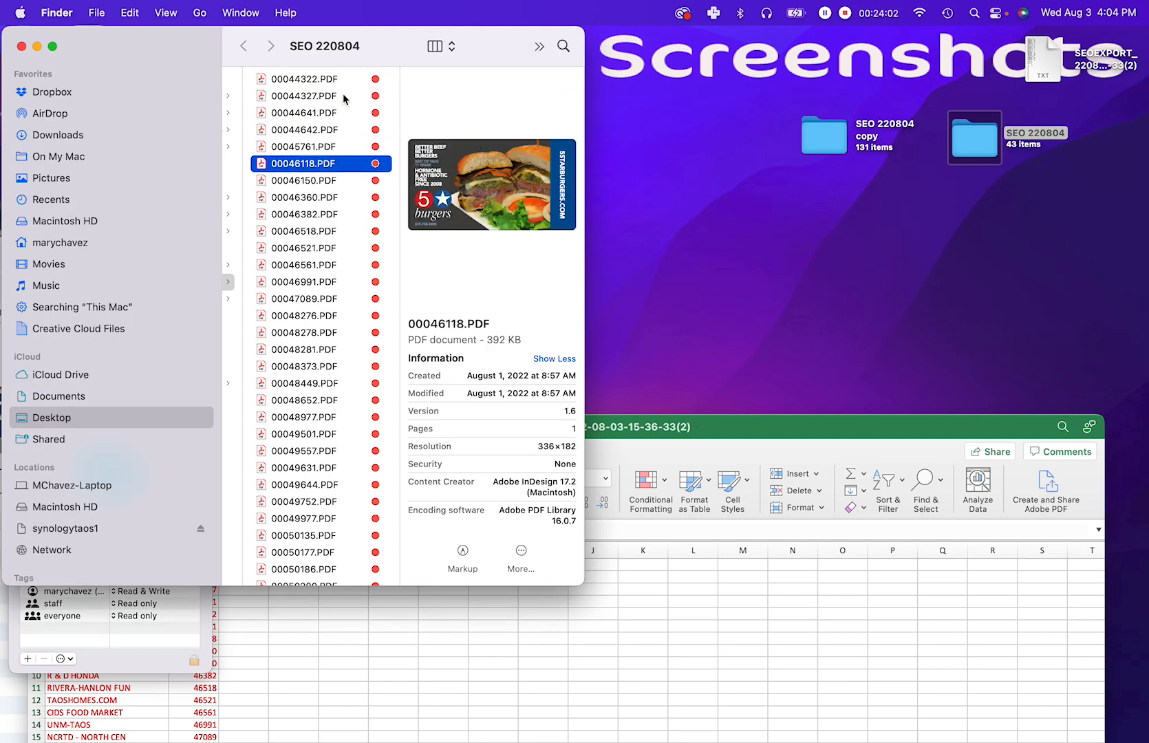
pyautogui.press('Down')
pyautogui.press('Down')
pyautogui.press('Down')
pyautogui.press('Down')
pyautogui.press('Down')
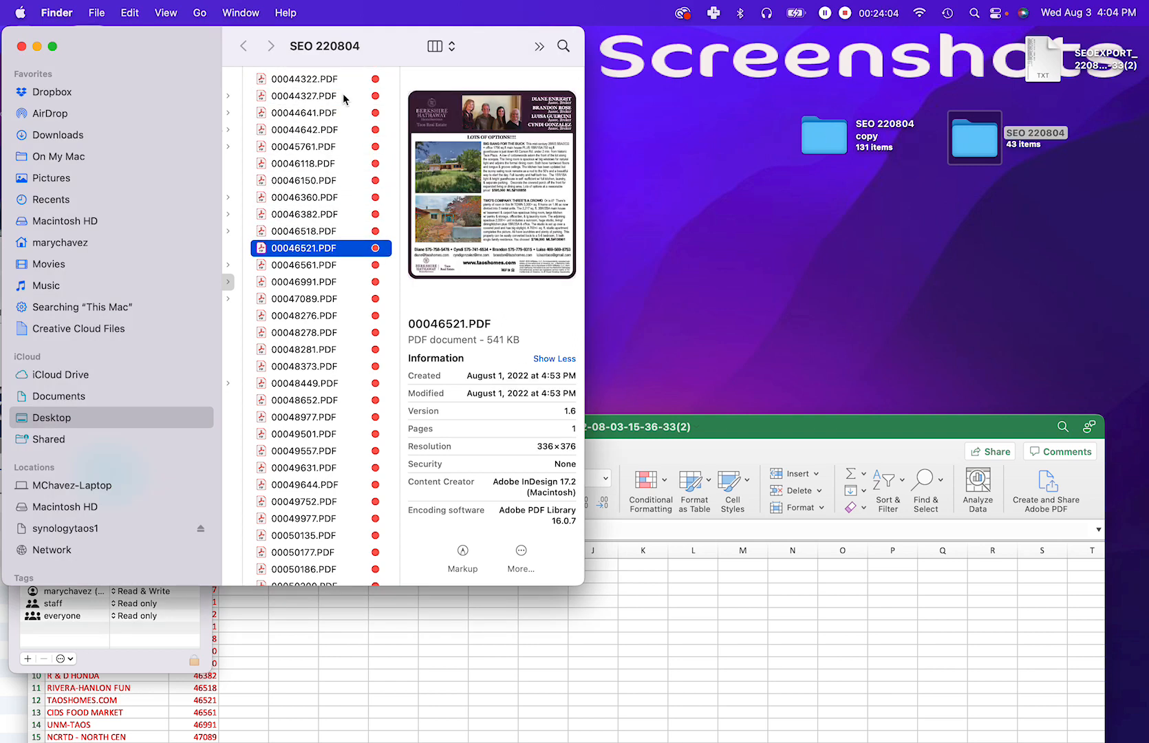
pyautogui.press('Down')
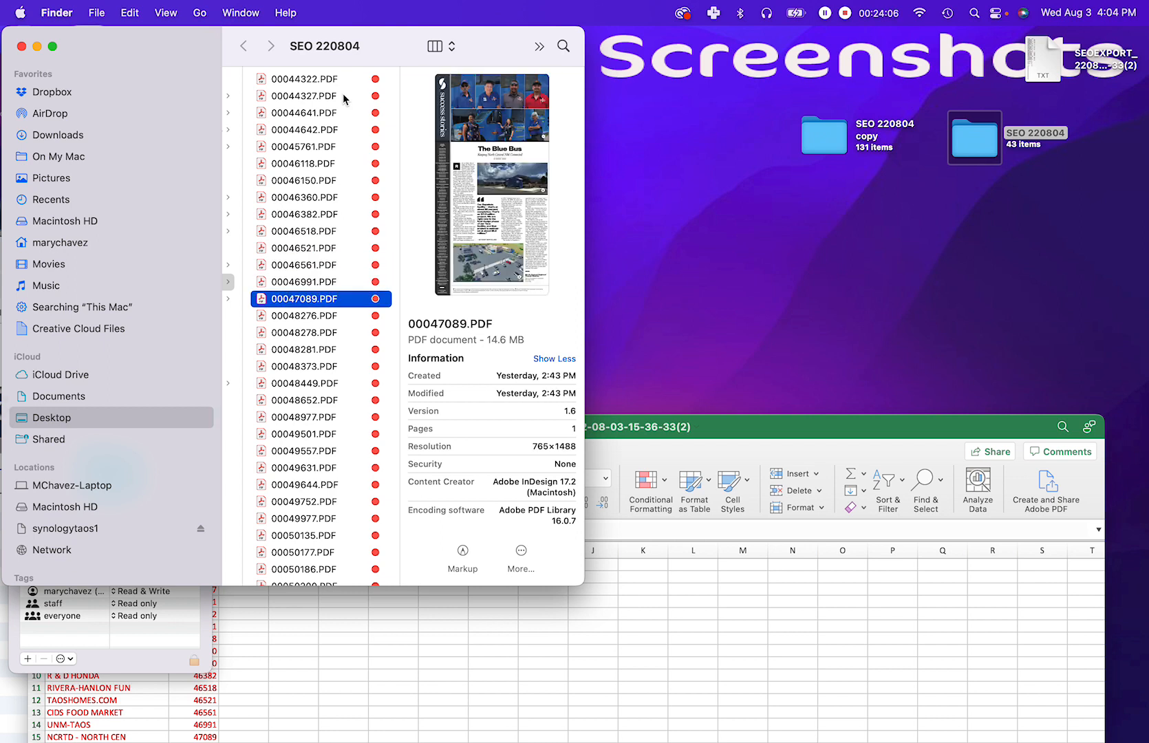
# Step: Preview all the red-tagged PDFs in SEO 220804 in order, from the loaded nachos ad to the Pendleton Propane ad
pyautogui.click(330, 81)
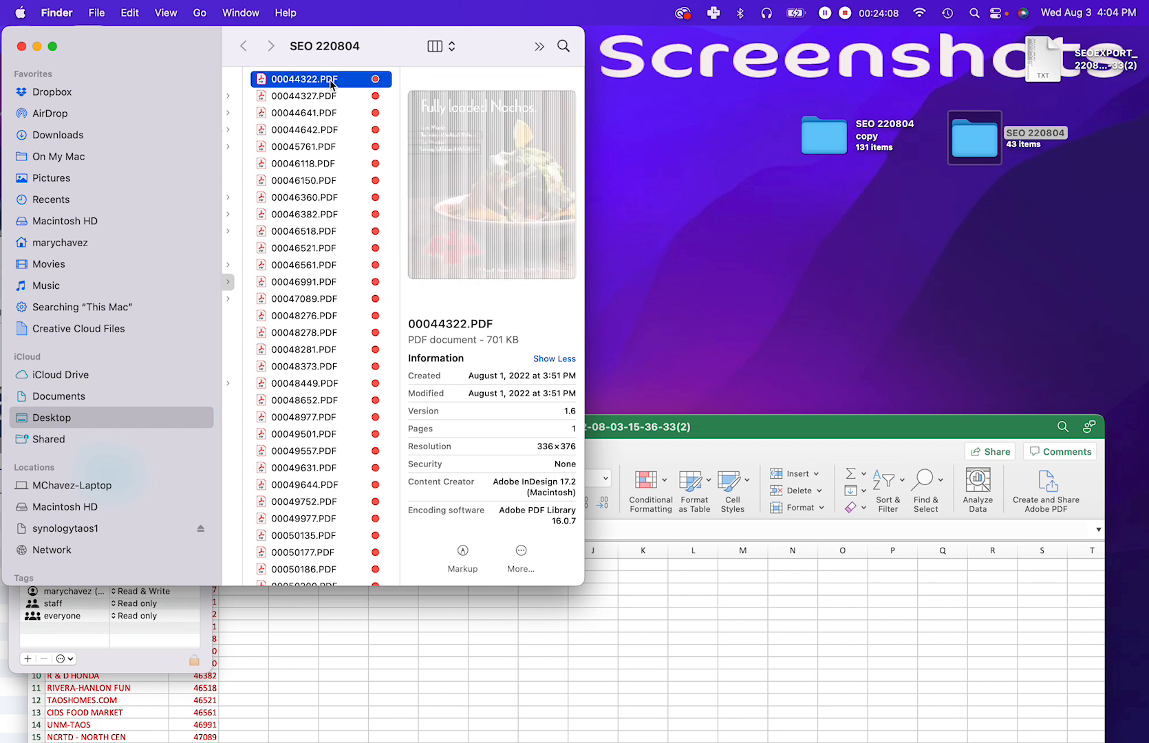
pyautogui.press('Down')
pyautogui.press('Down')
pyautogui.press('Down')
pyautogui.press('Down')
pyautogui.press('Down')
pyautogui.press('Down')
pyautogui.press('Down')
pyautogui.press('Down')
pyautogui.press('Down')
pyautogui.press('Down')
pyautogui.press('Down')
pyautogui.press('Down')
pyautogui.press('Down')
pyautogui.press('Down')
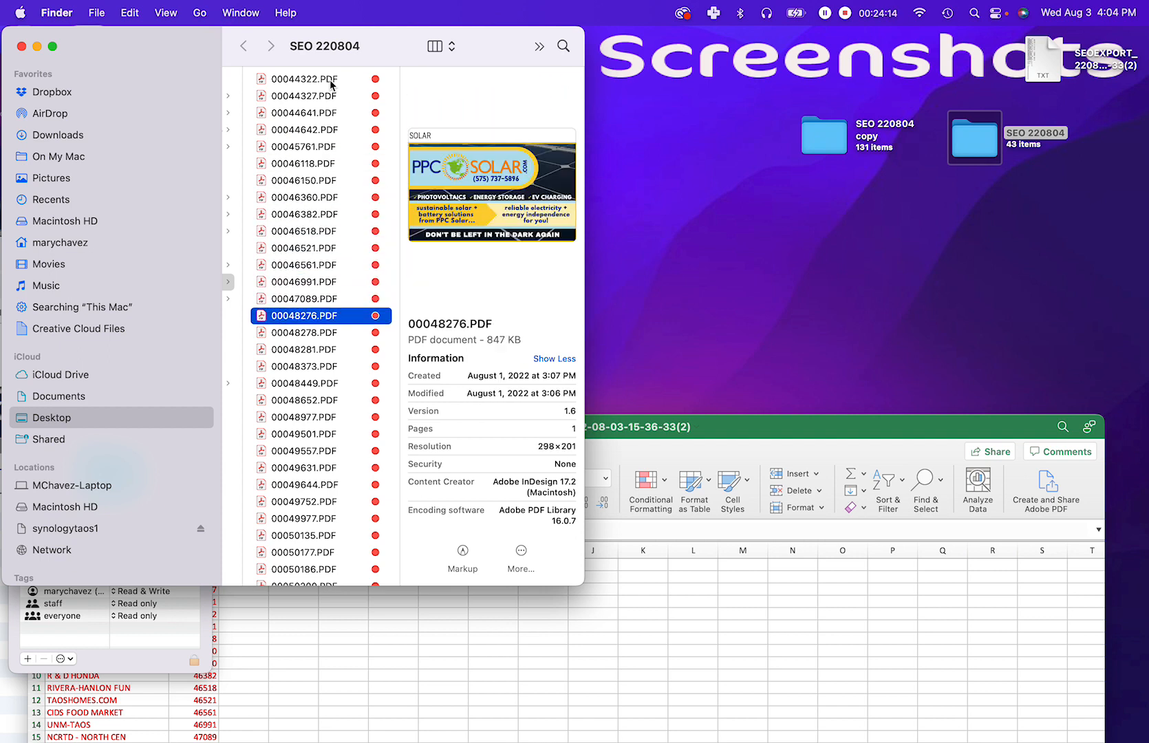
pyautogui.press('Down')
pyautogui.press('Down')
pyautogui.press('Down')
pyautogui.press('Down')
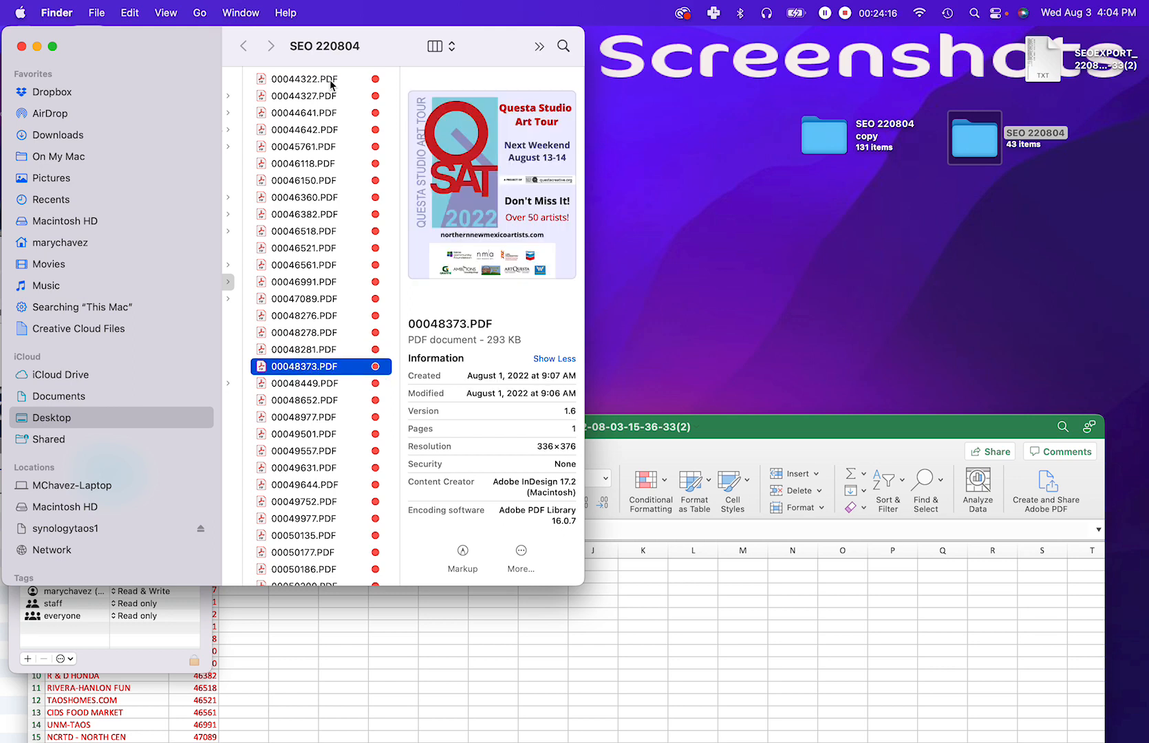
pyautogui.press('Down')
pyautogui.press('Down')
pyautogui.press('Down')
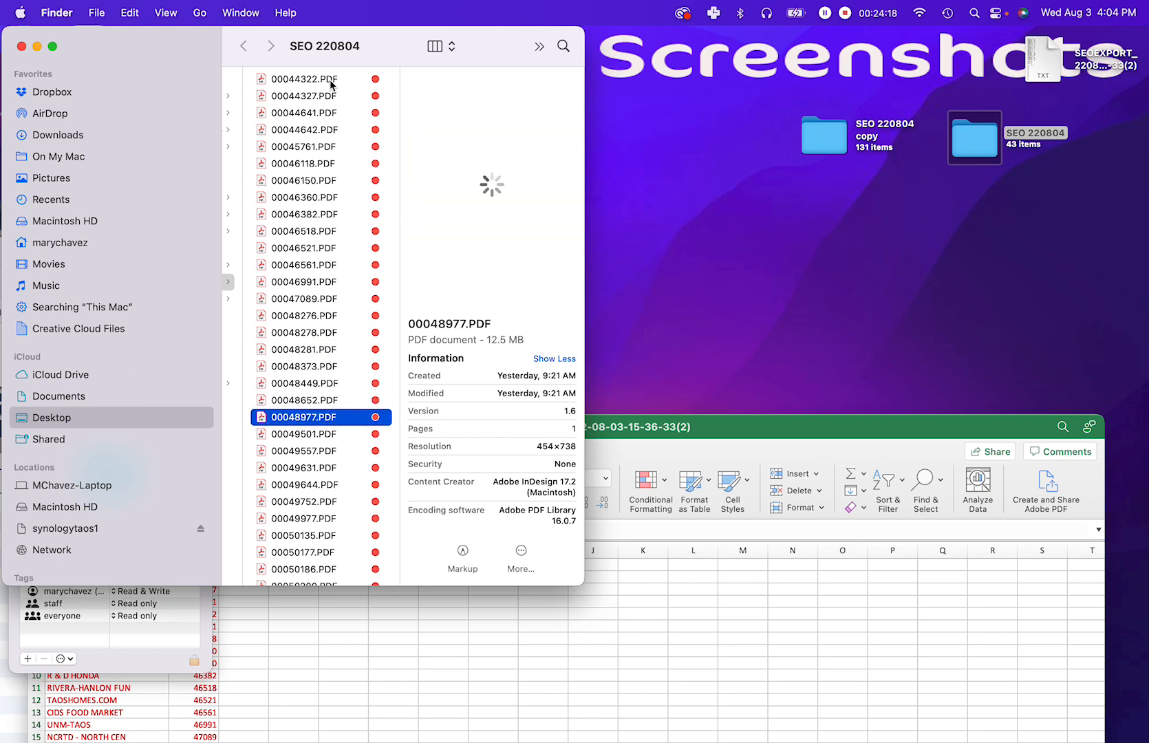
pyautogui.press('Down')
pyautogui.press('Down')
pyautogui.press('Down')
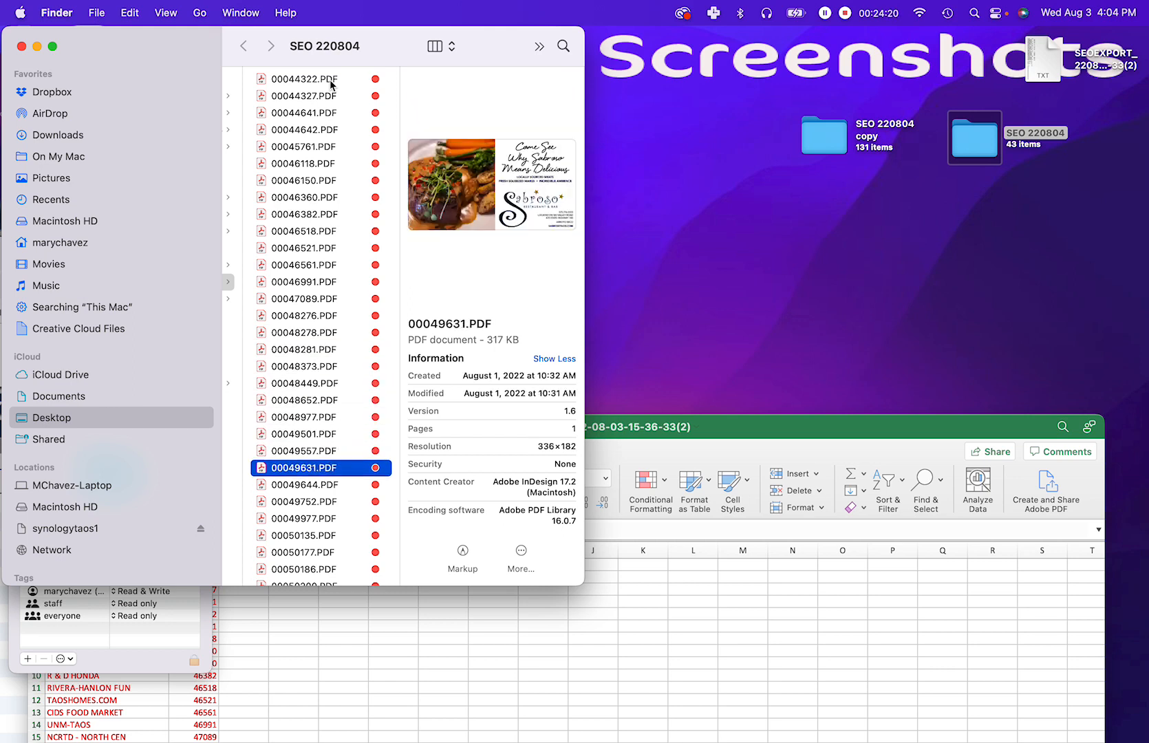
pyautogui.press('Down')
pyautogui.press('Down')
pyautogui.press('Down')
pyautogui.press('Down')
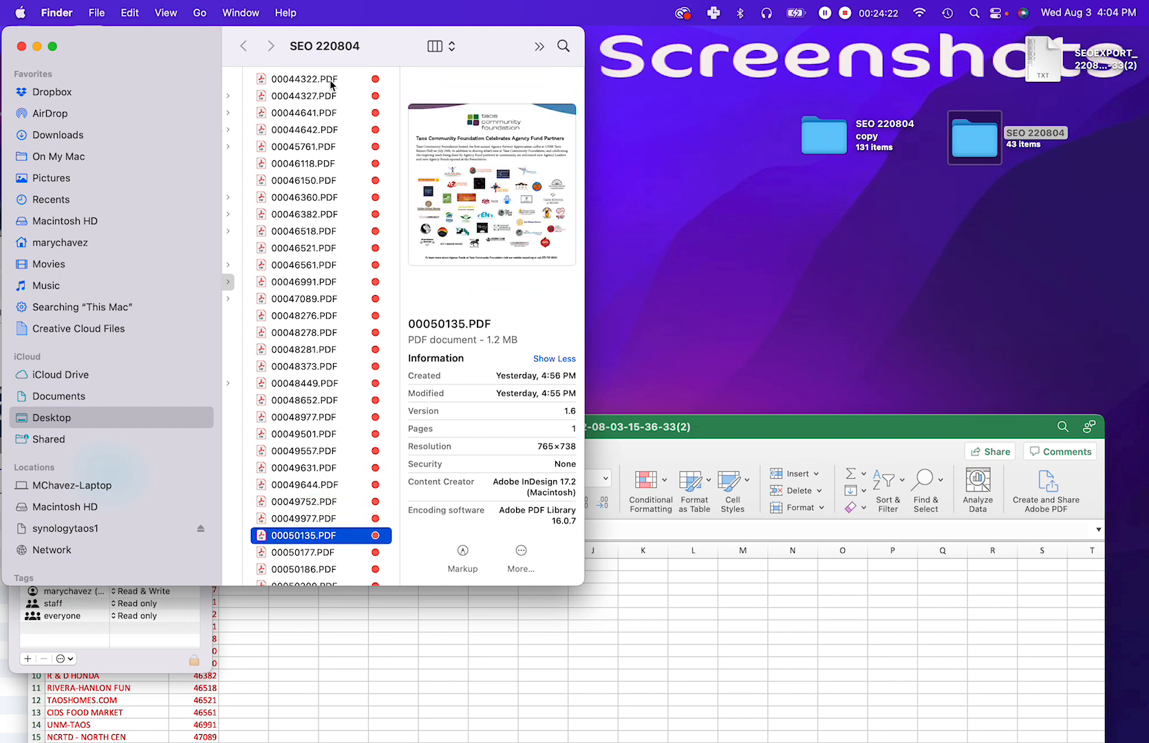
pyautogui.press('Down')
pyautogui.press('Down')
pyautogui.press('Down')
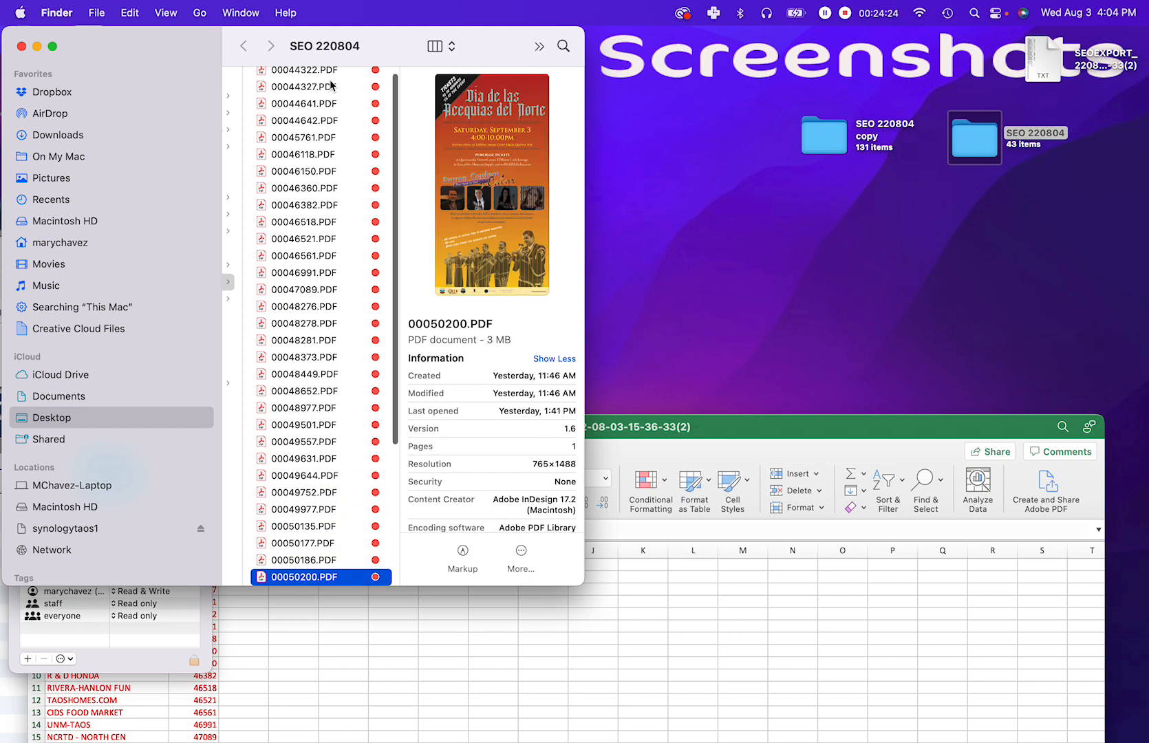
pyautogui.press('Down')
pyautogui.press('Down')
pyautogui.press('Down')
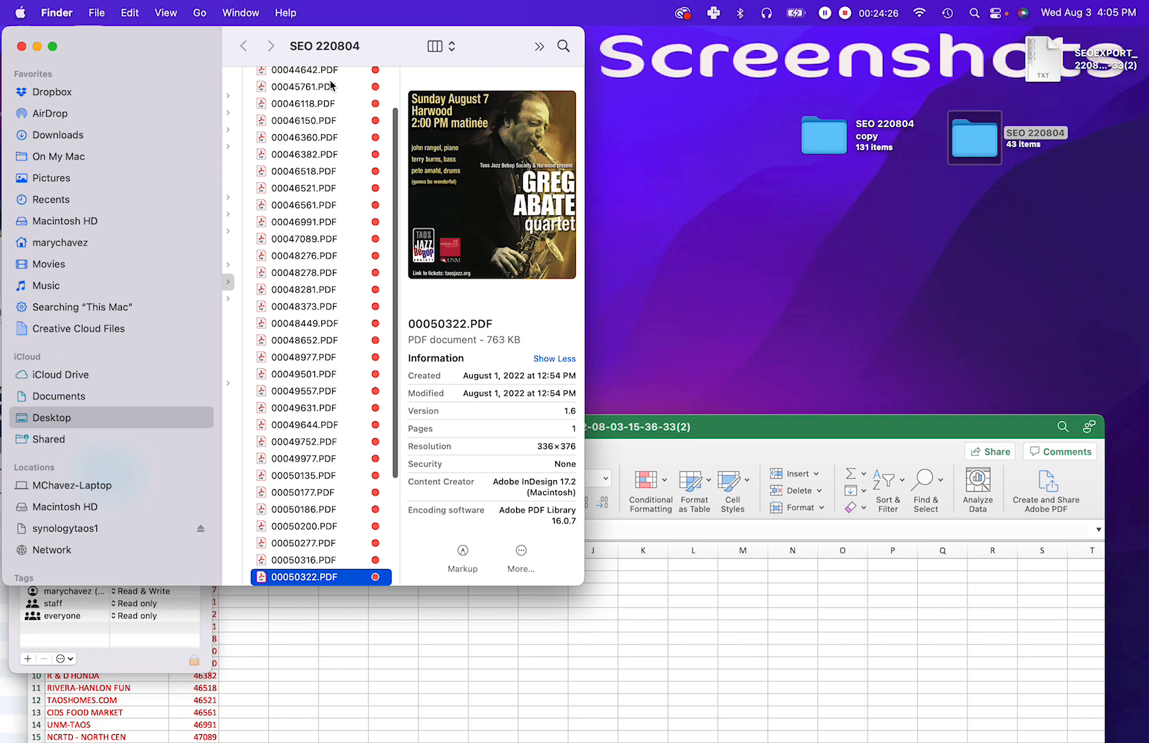
pyautogui.press('Down')
pyautogui.press('Down')
pyautogui.press('Down')
pyautogui.press('Down')
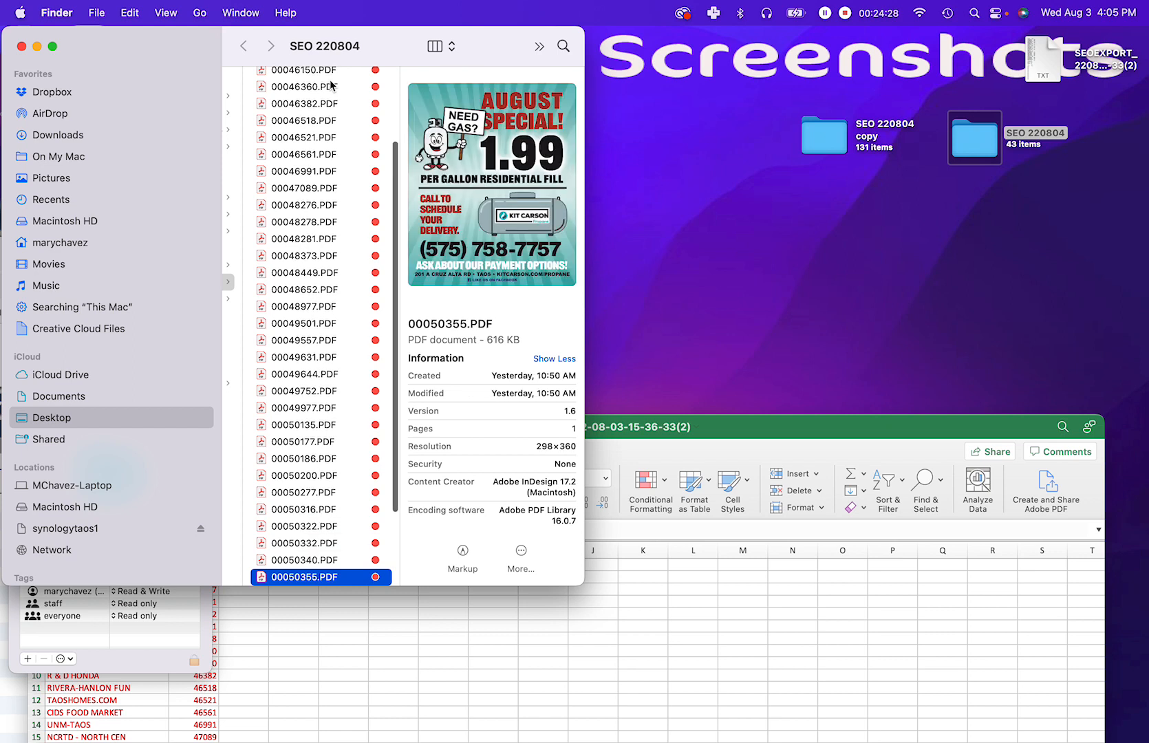
pyautogui.press('Down')
pyautogui.press('Down')
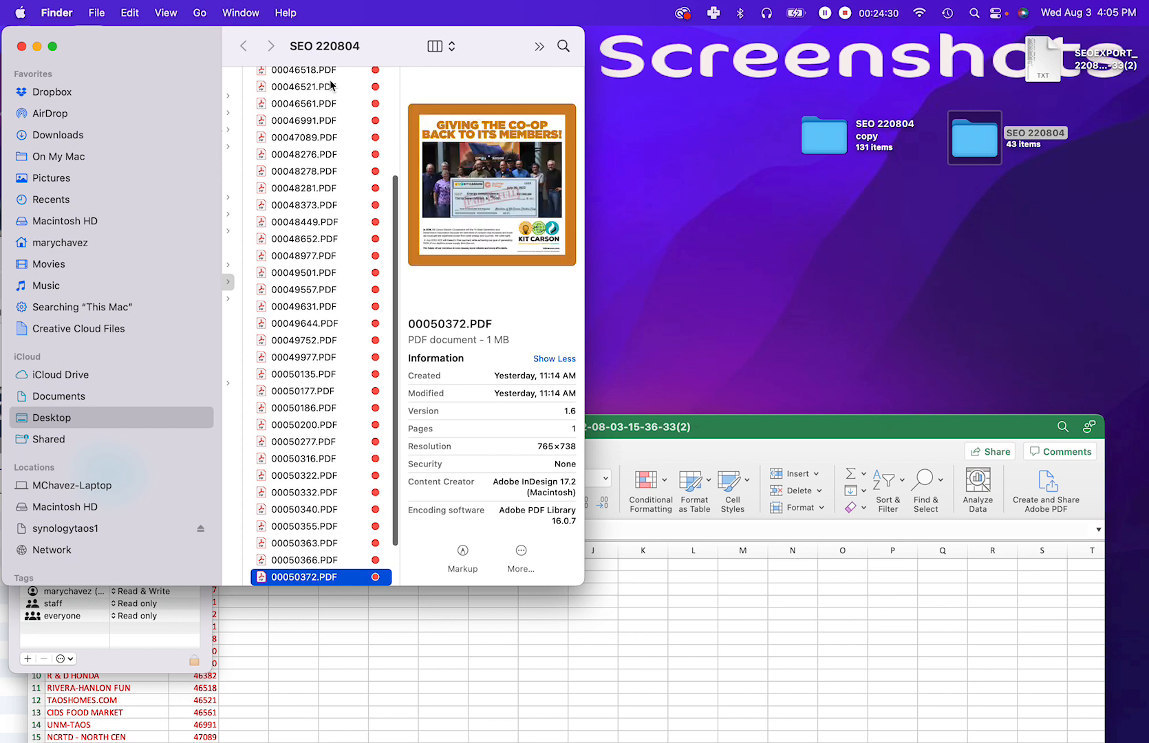
pyautogui.press('Down')
pyautogui.press('Down')
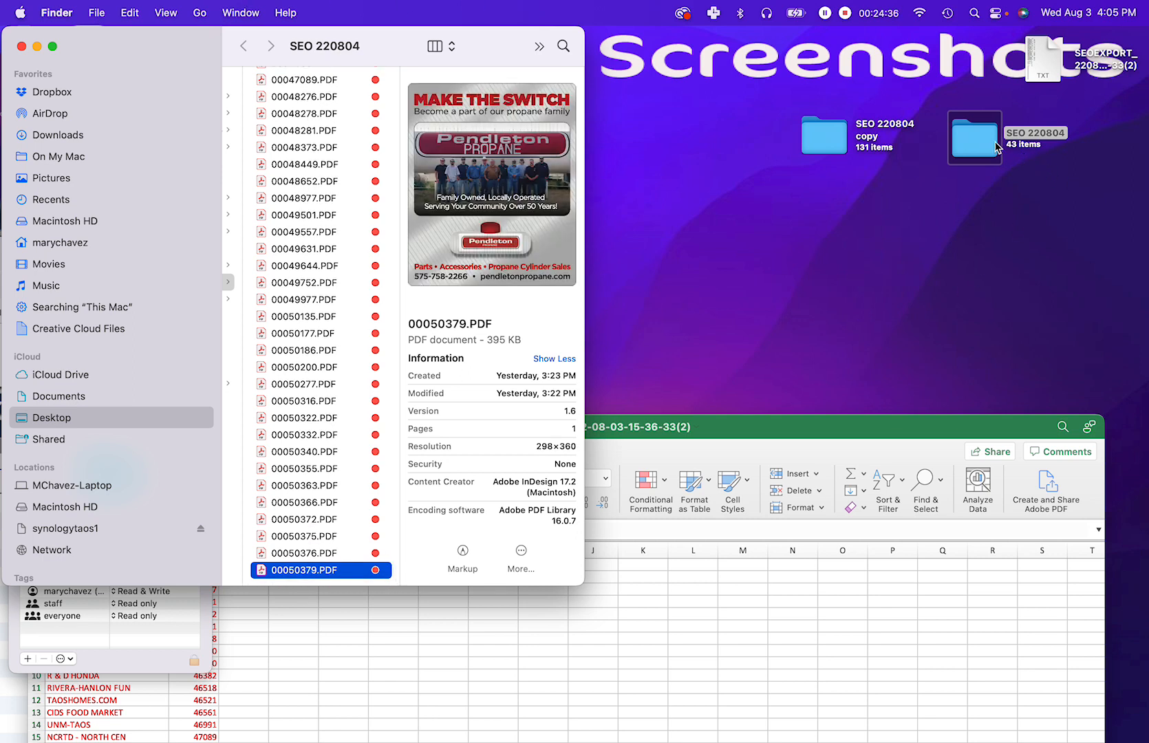
pyautogui.click(267, 204)
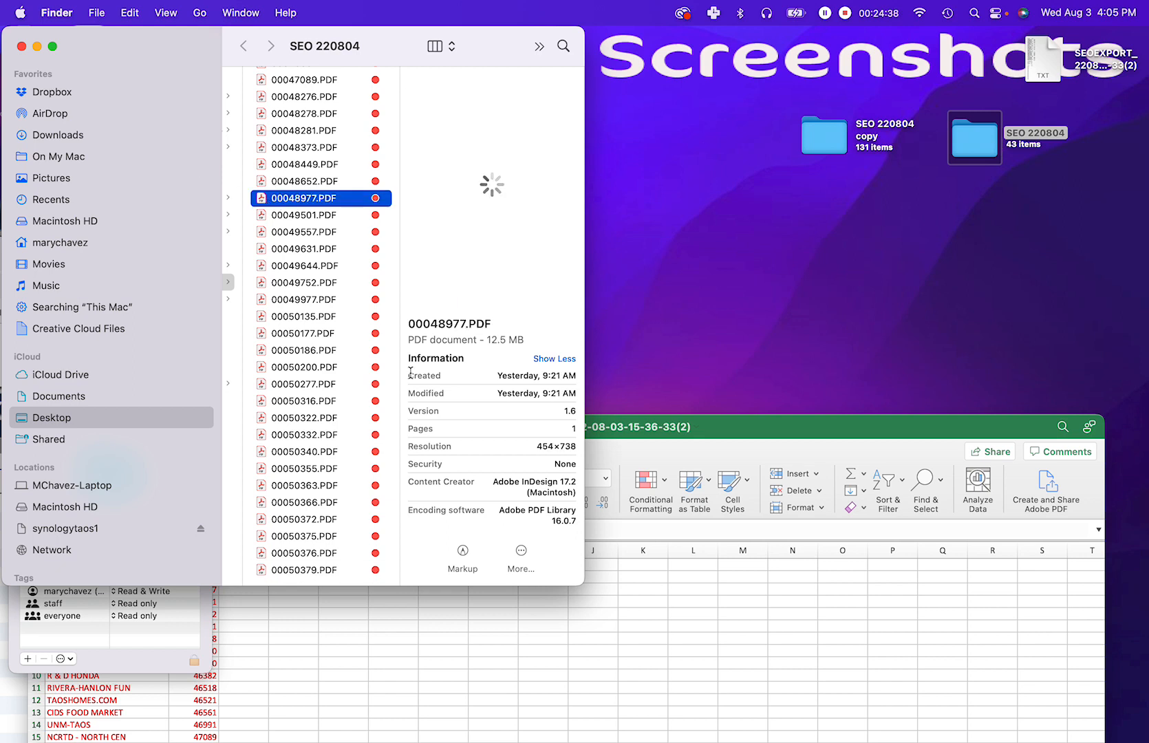
# Step: Arrange the SEOEXPORT_220804 spreadsheet beside the SEO 220804 folder window, with both lists showing from their first entry
pyautogui.click(494, 640)
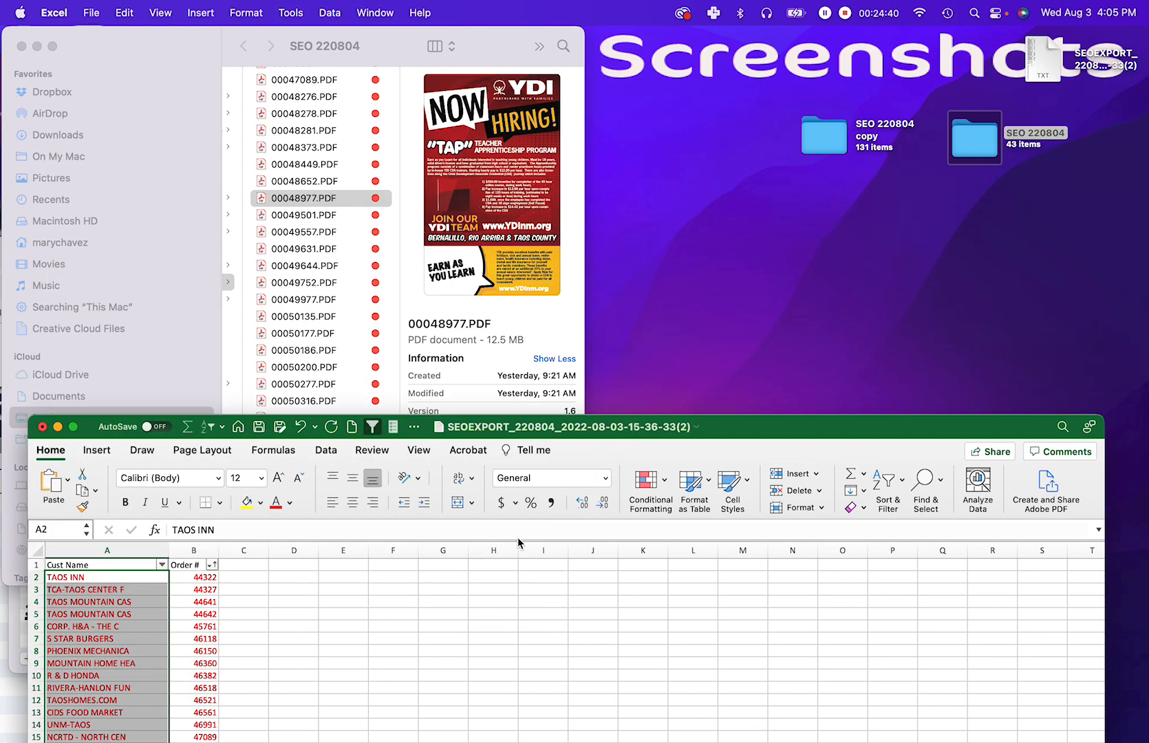
pyautogui.moveTo(512, 437); pyautogui.dragTo(564, 6)
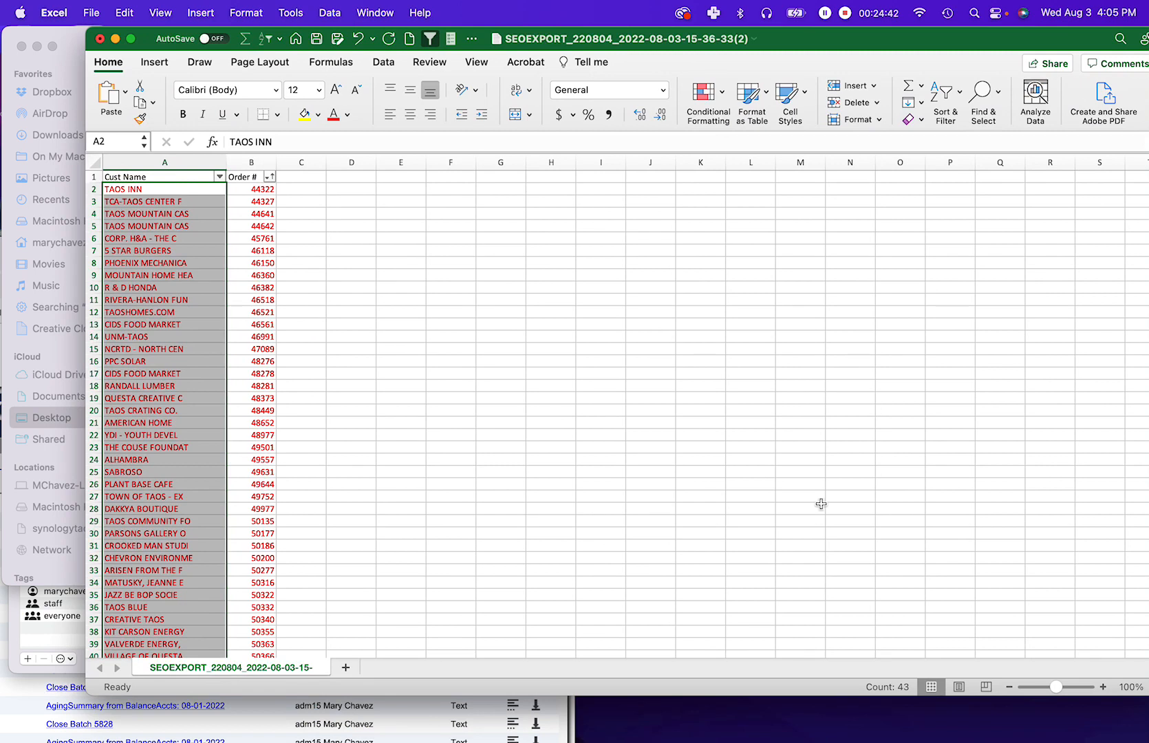
pyautogui.click(115, 39)
pyautogui.moveTo(120, 43); pyautogui.dragTo(163, 40)
pyautogui.scroll(2, 342, 246)
pyautogui.scroll(5, 342, 246)
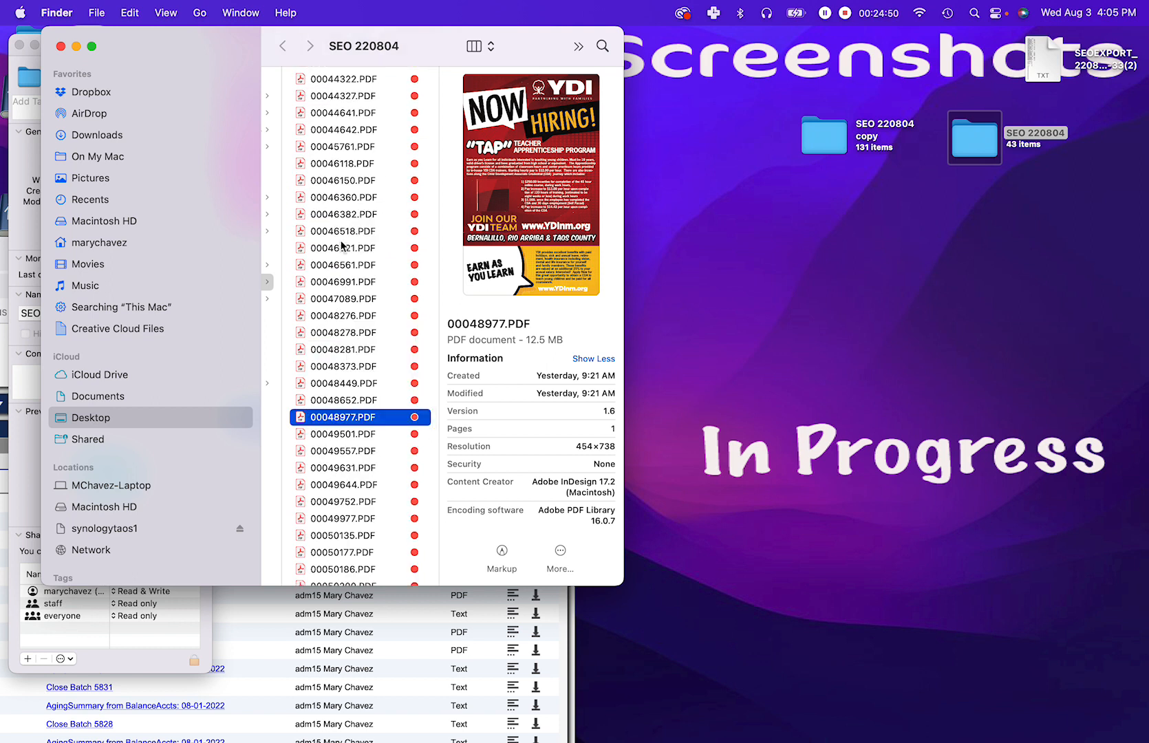
pyautogui.moveTo(543, 740)
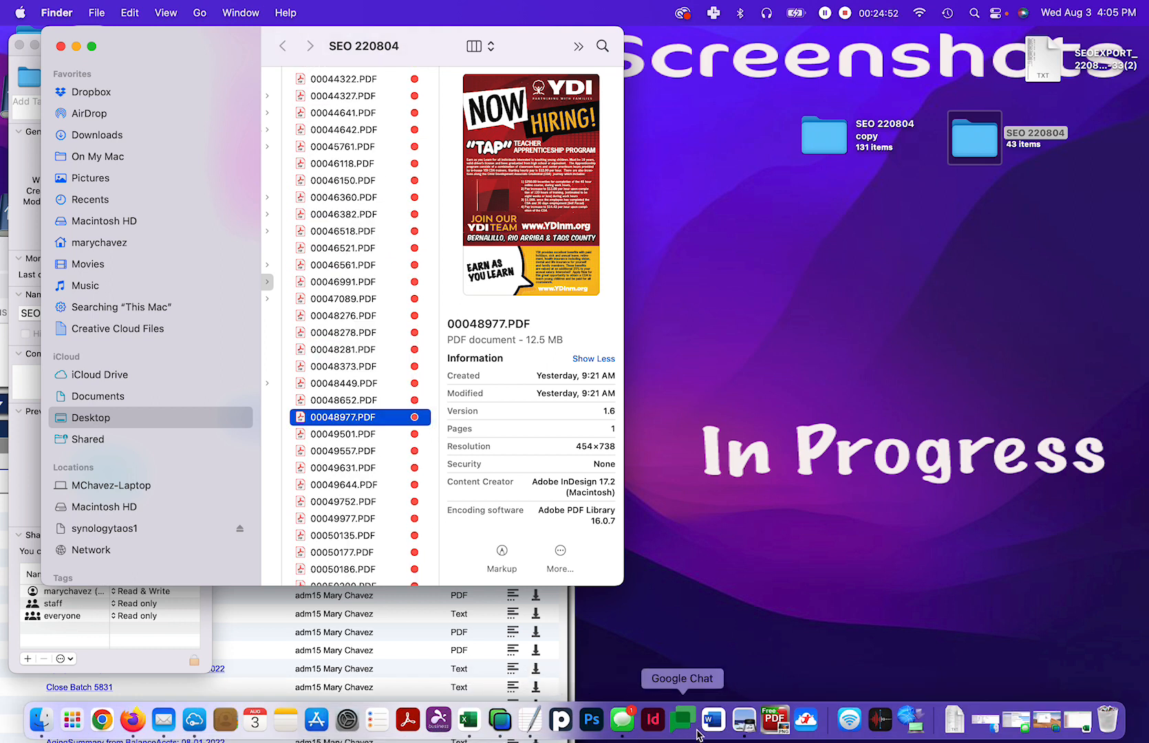
pyautogui.click(469, 720)
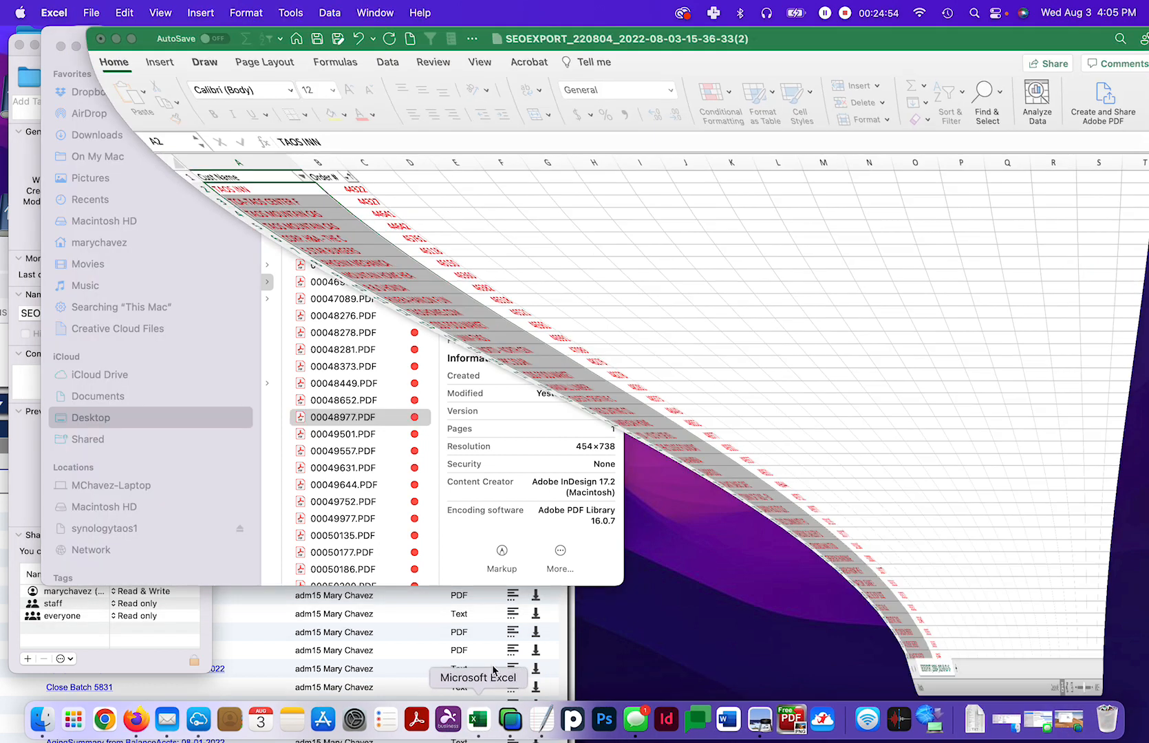
pyautogui.moveTo(521, 36); pyautogui.dragTo(960, 36)
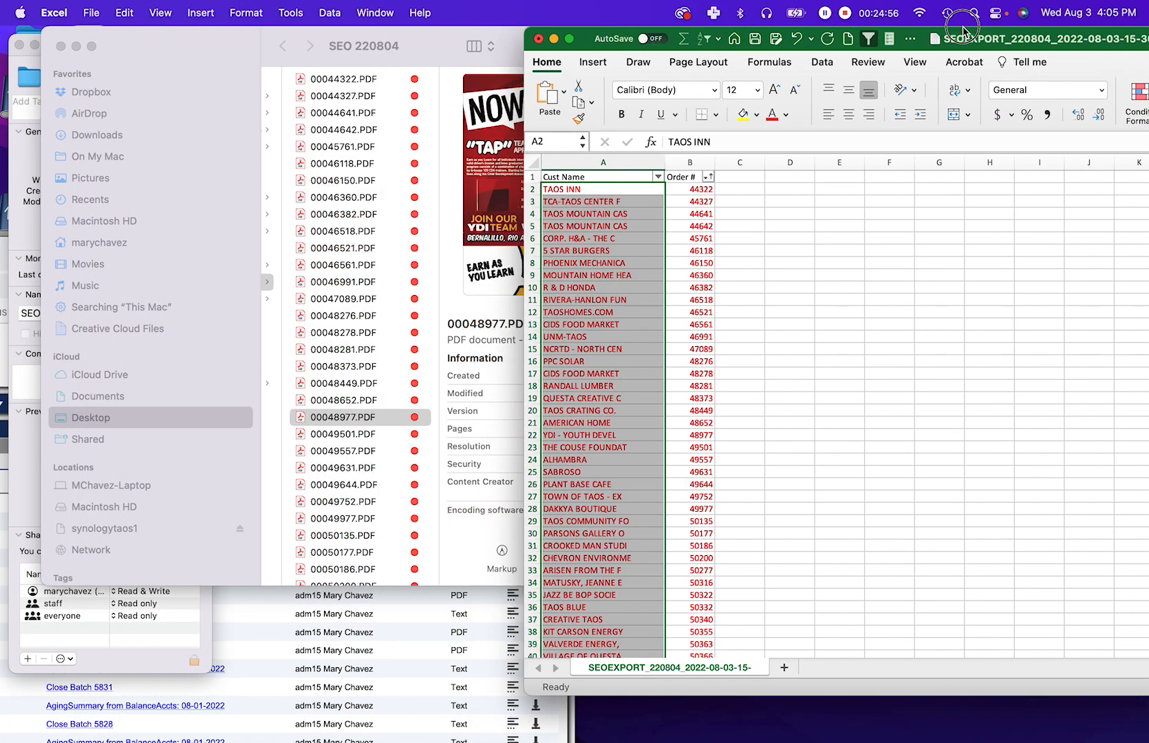
# Step: Check the SEO 220804 PDFs against the spreadsheet's order list, previewing each in order from the loaded nachos ad to the Meet the Candidates ad
pyautogui.click(355, 84)
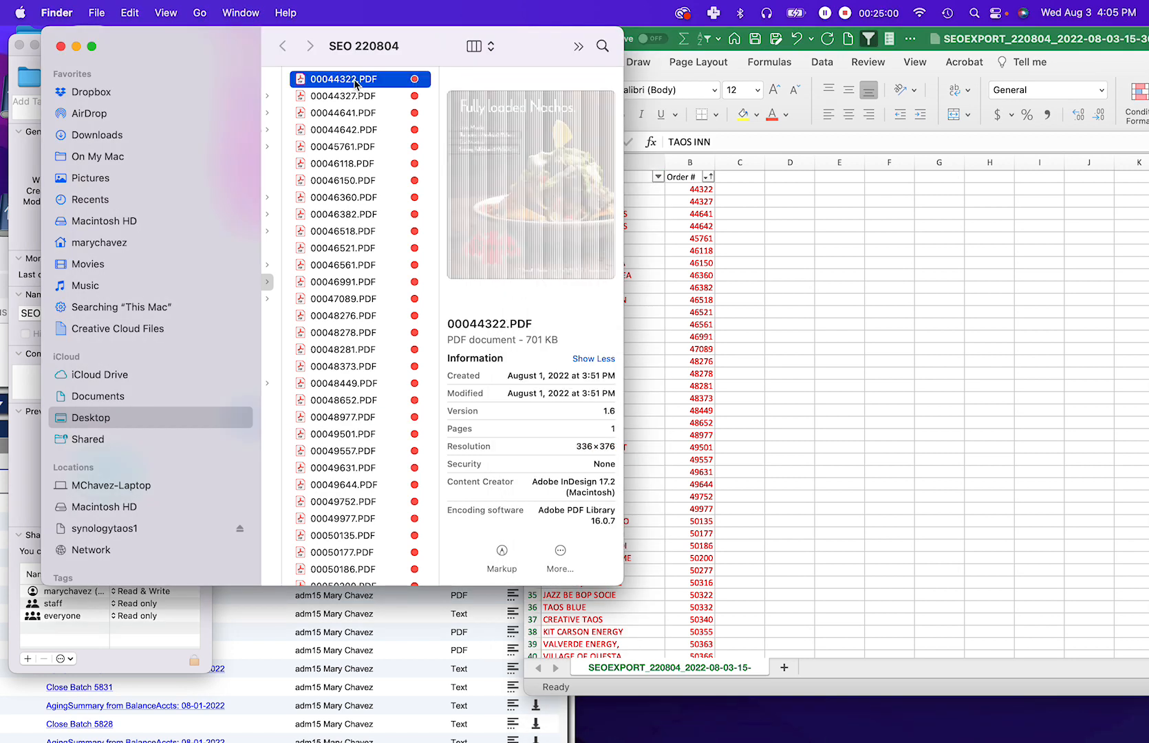
pyautogui.press('Down')
pyautogui.press('Down')
pyautogui.press('Down')
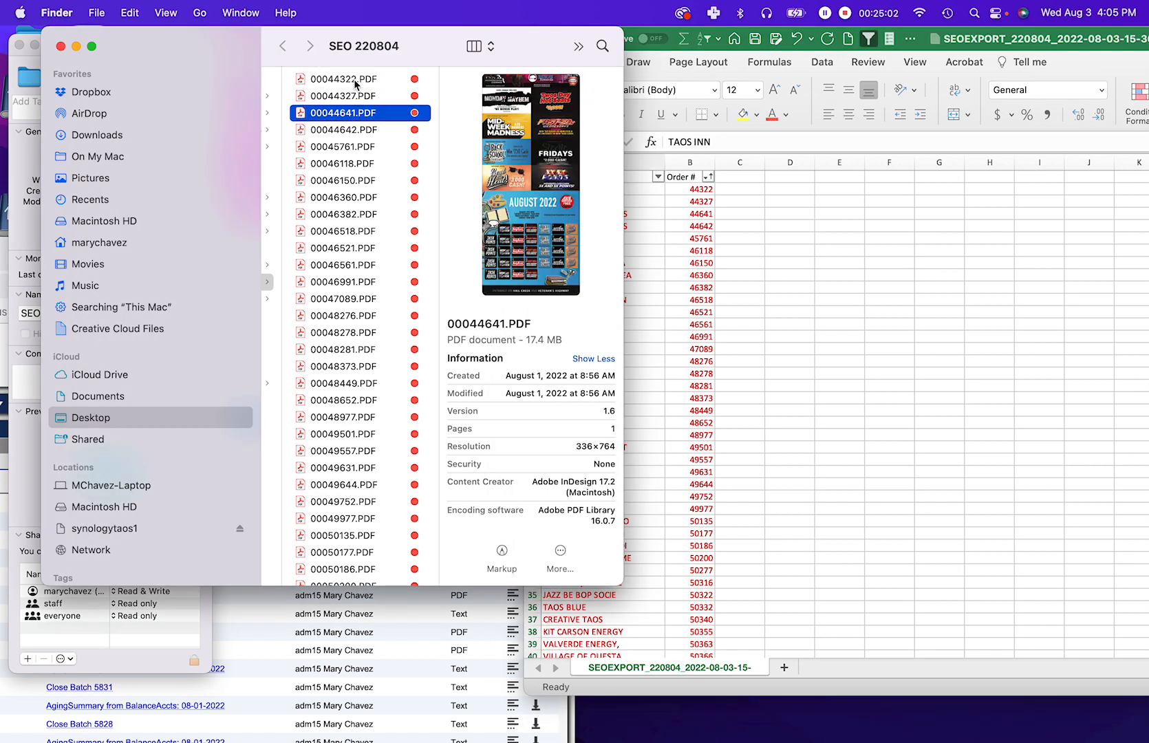
pyautogui.press('Down')
pyautogui.press('Down')
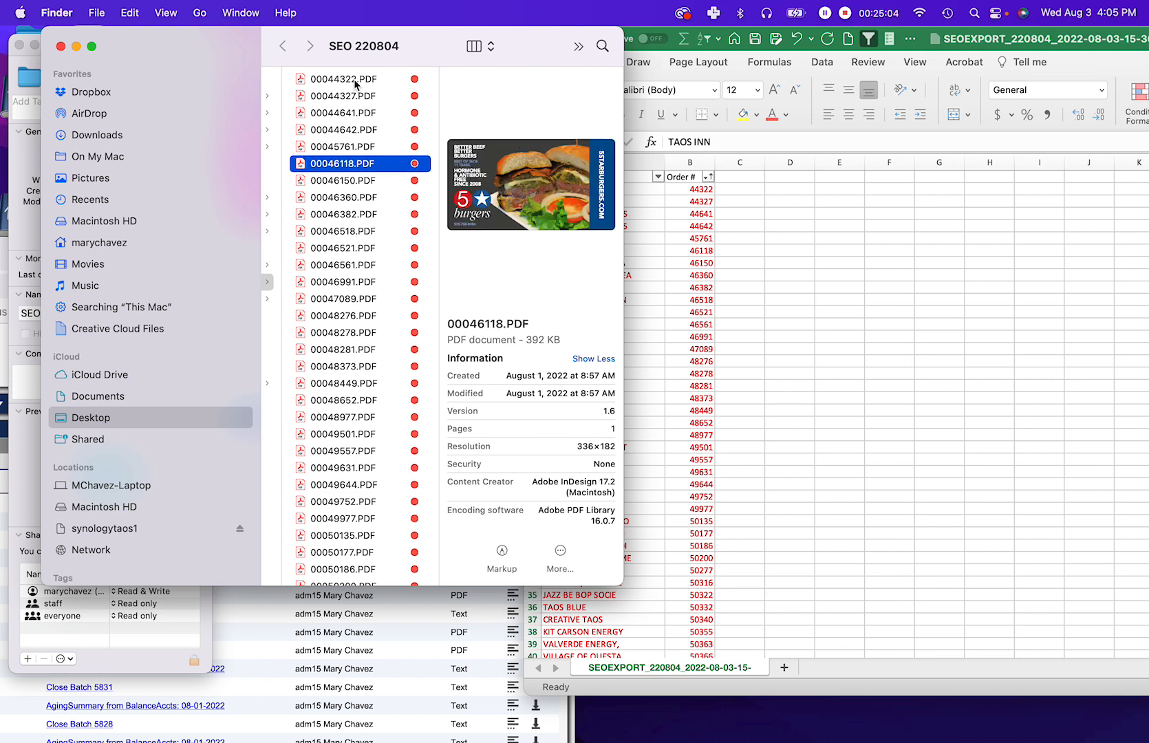
pyautogui.press('Down')
pyautogui.press('Down')
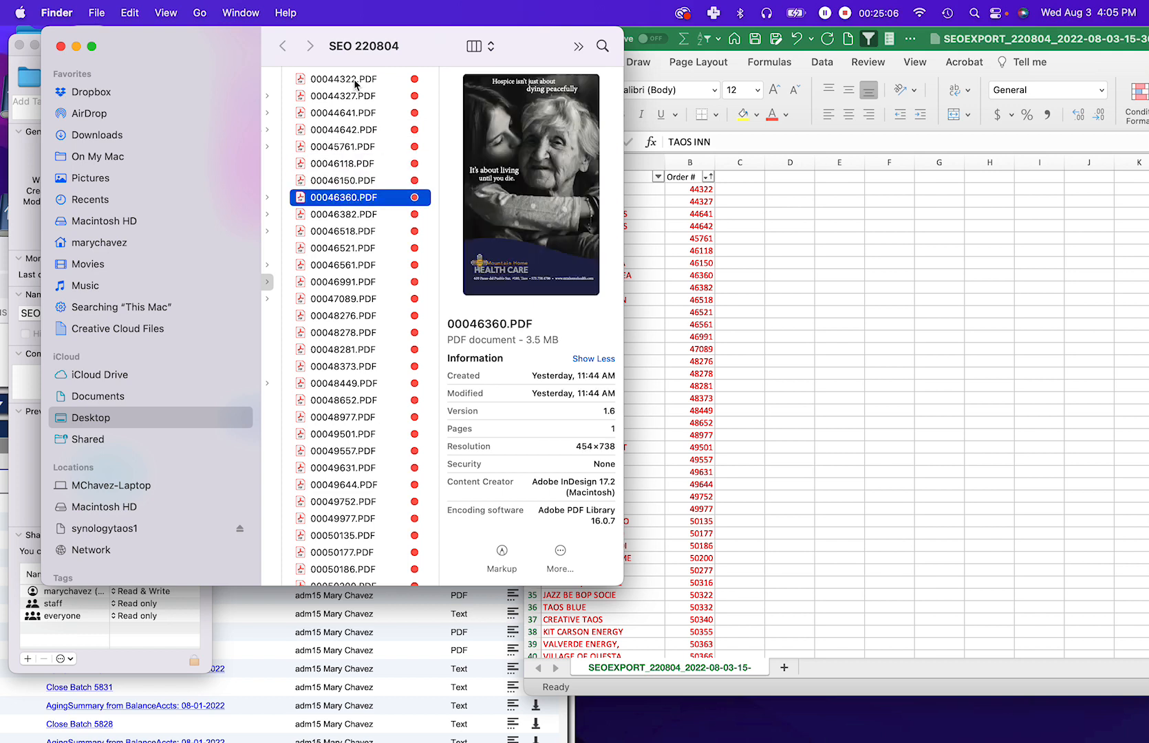
pyautogui.press('Down')
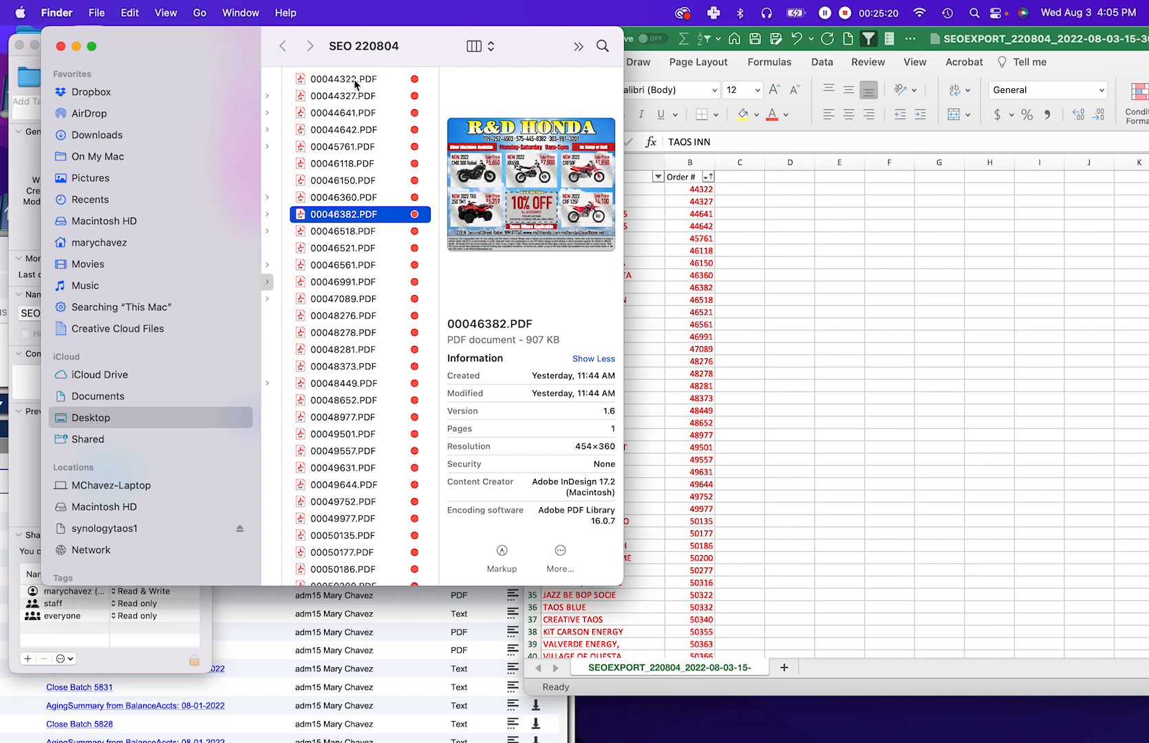
pyautogui.press('Down')
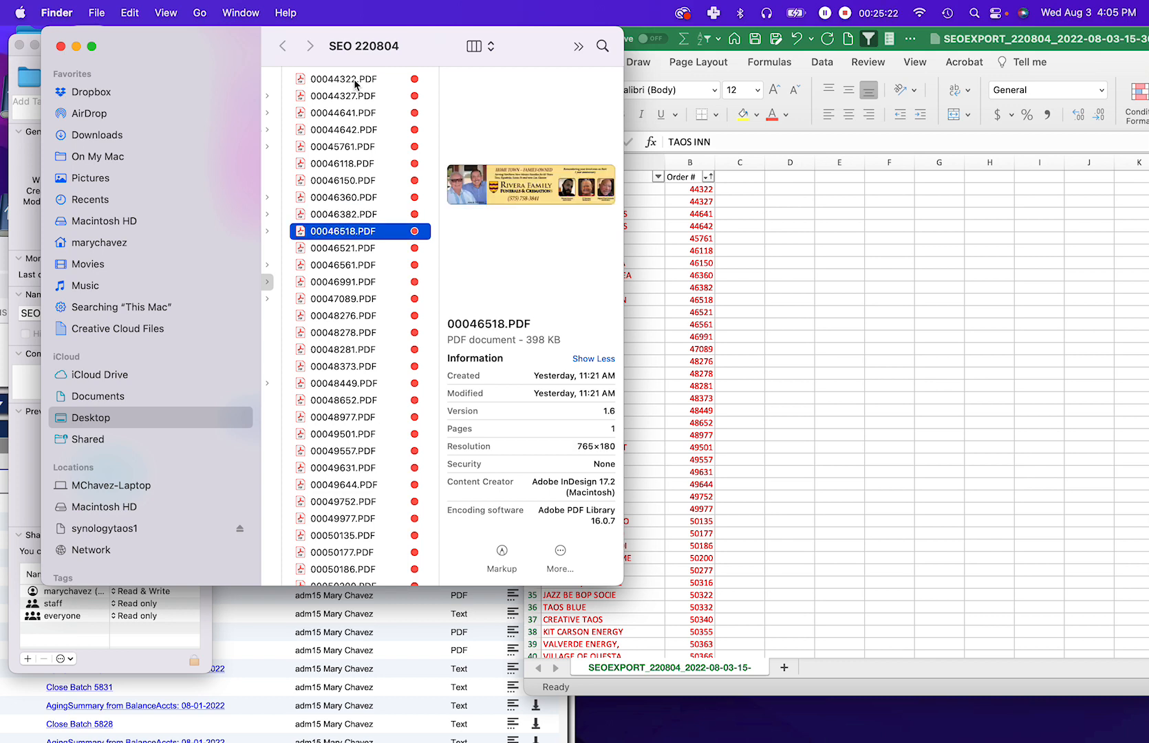
pyautogui.press('Down')
pyautogui.press('Down')
pyautogui.press('Down')
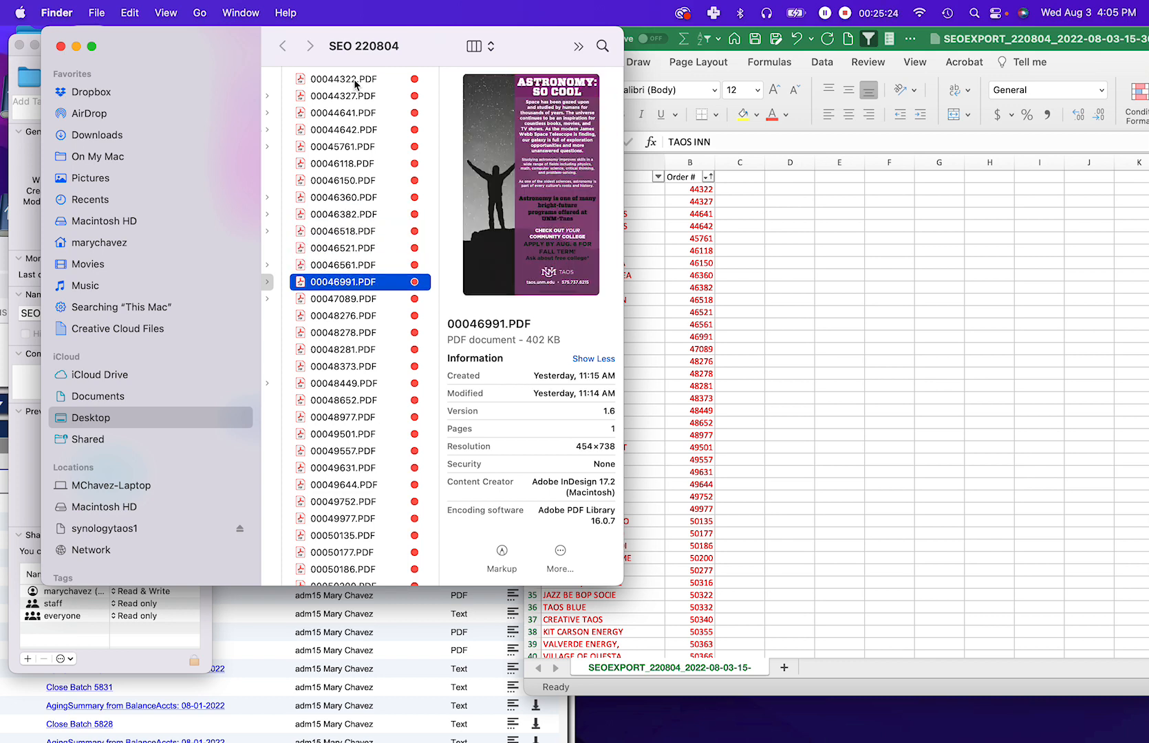
pyautogui.press('Down')
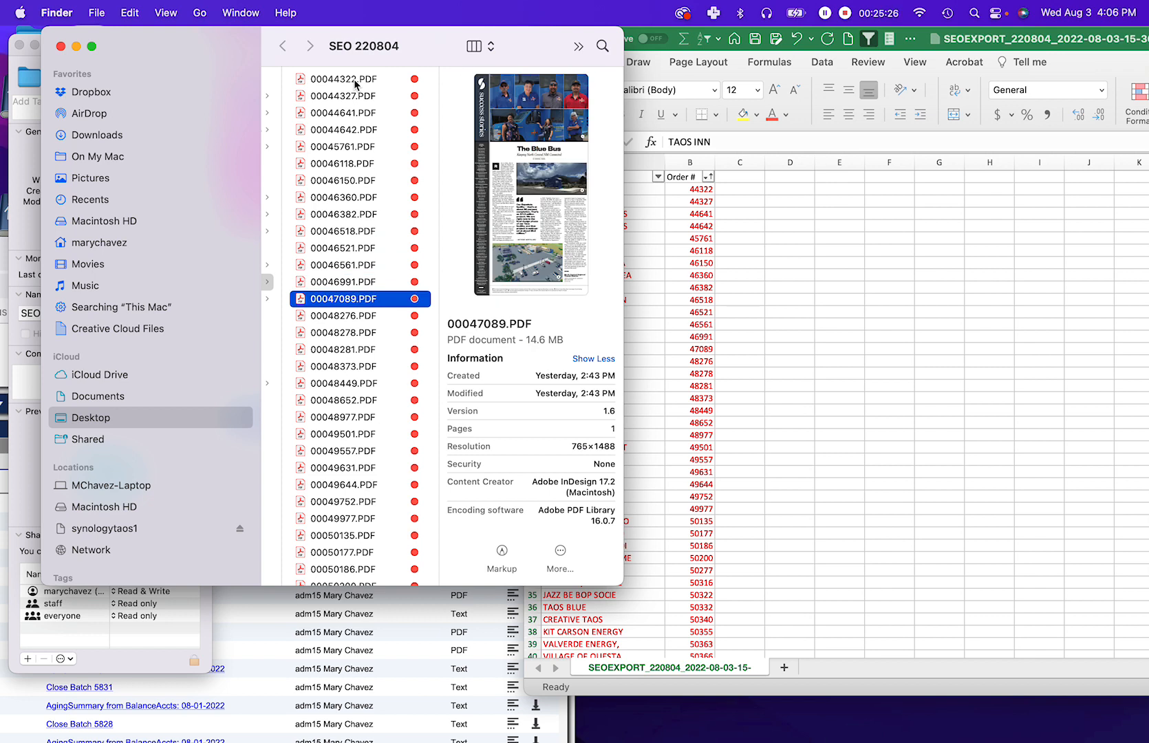
pyautogui.press('Down')
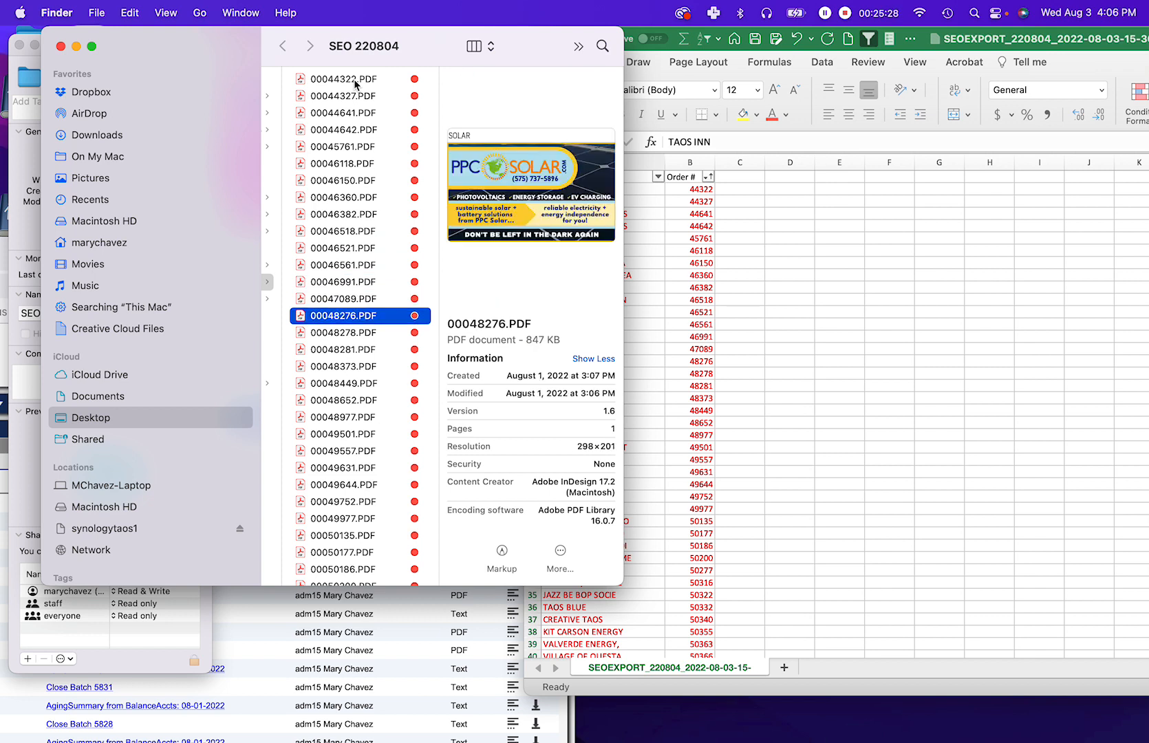
pyautogui.press('Down')
pyautogui.press('Down')
pyautogui.press('Down')
pyautogui.press('Down')
pyautogui.press('Down')
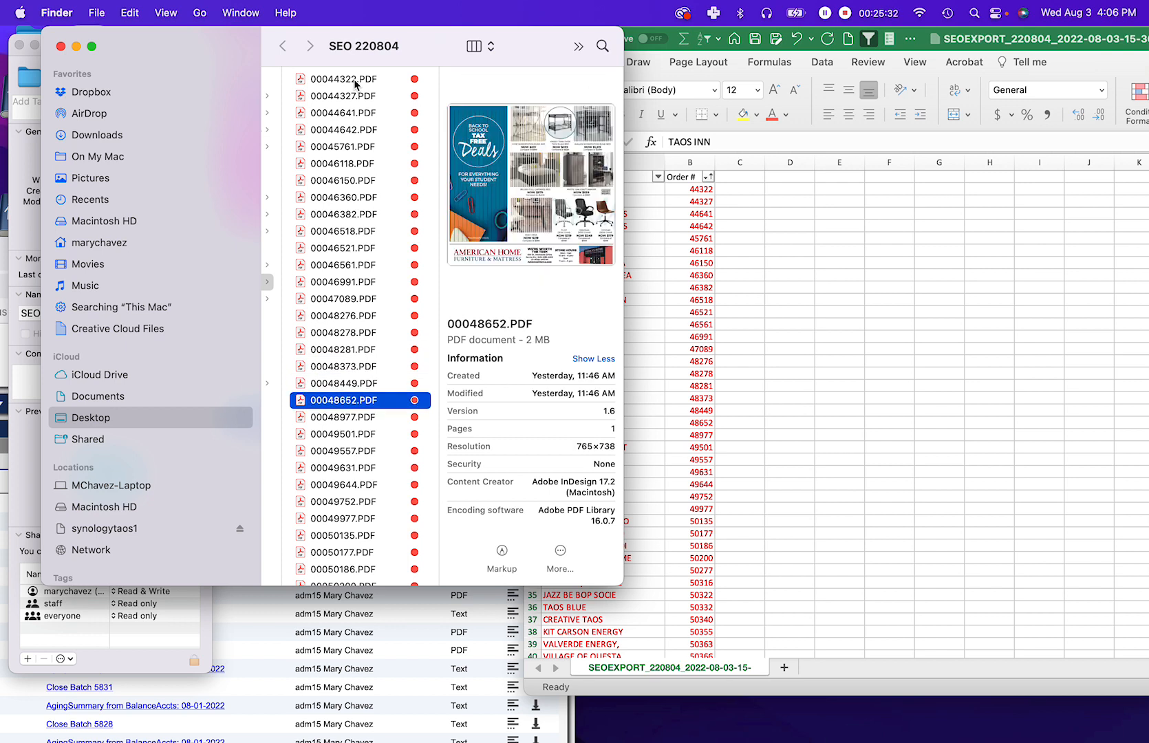
pyautogui.press('Down')
pyautogui.press('Down')
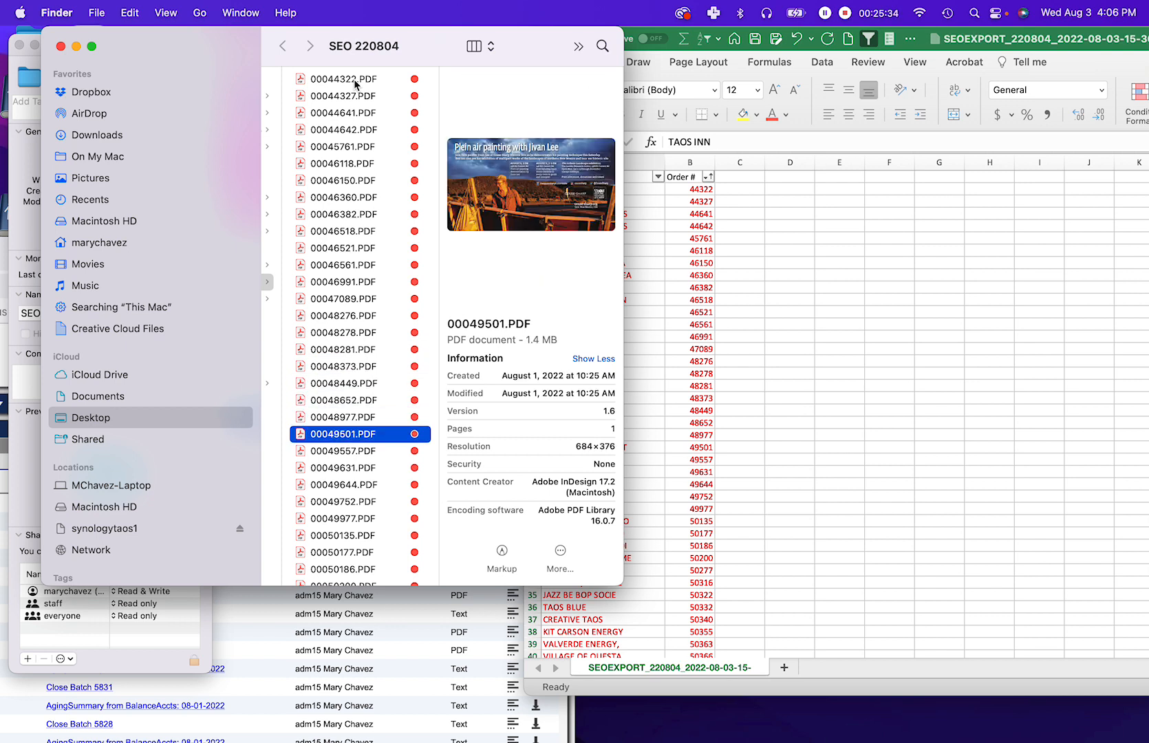
pyautogui.press('Down')
pyautogui.press('Down')
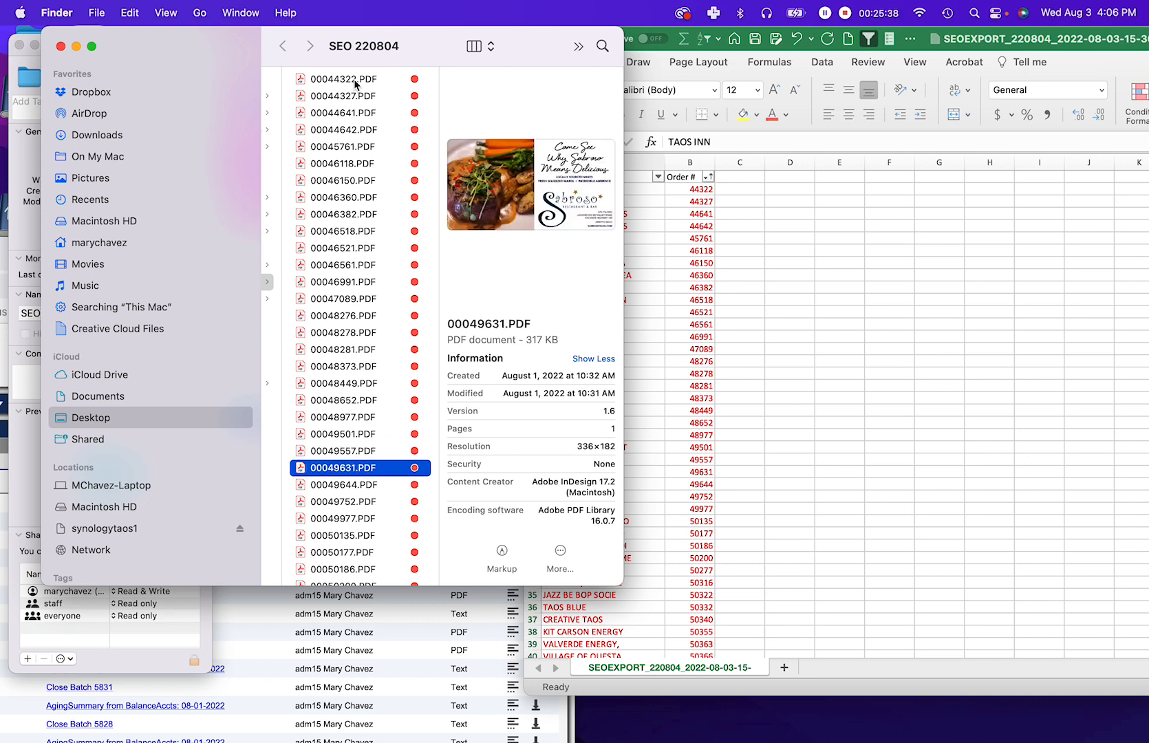
pyautogui.press('Down')
pyautogui.press('Down')
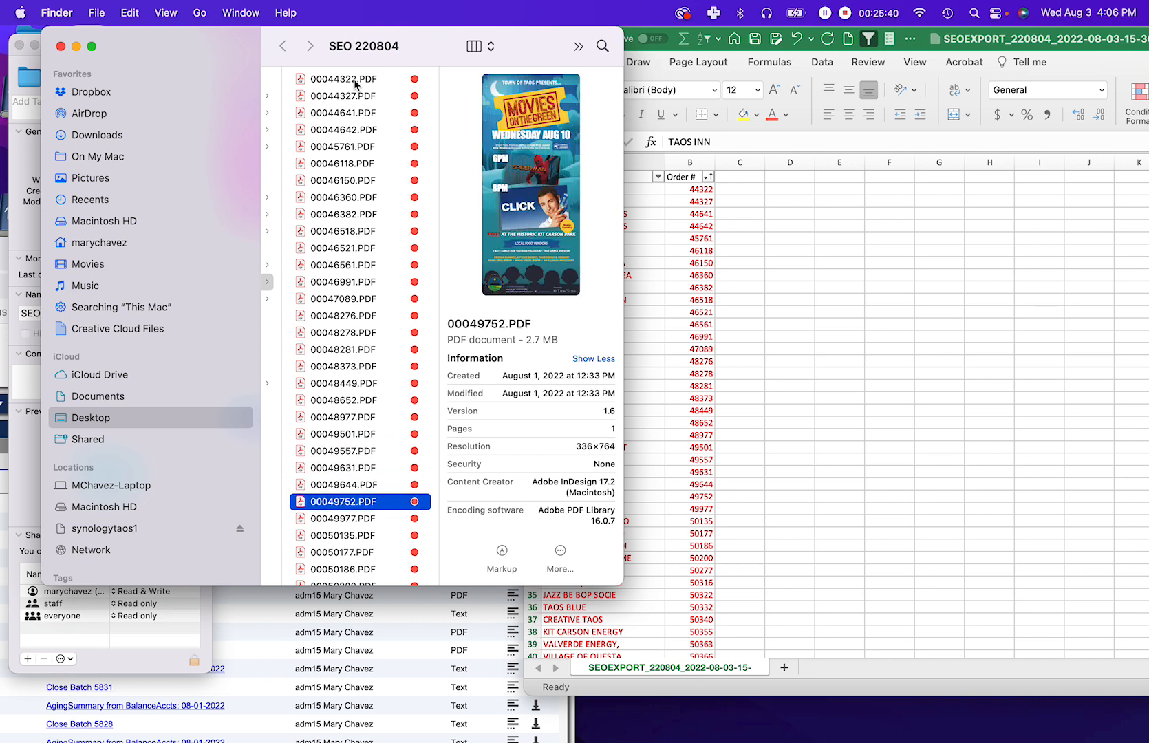
pyautogui.press('Down')
pyautogui.press('Down')
pyautogui.press('Down')
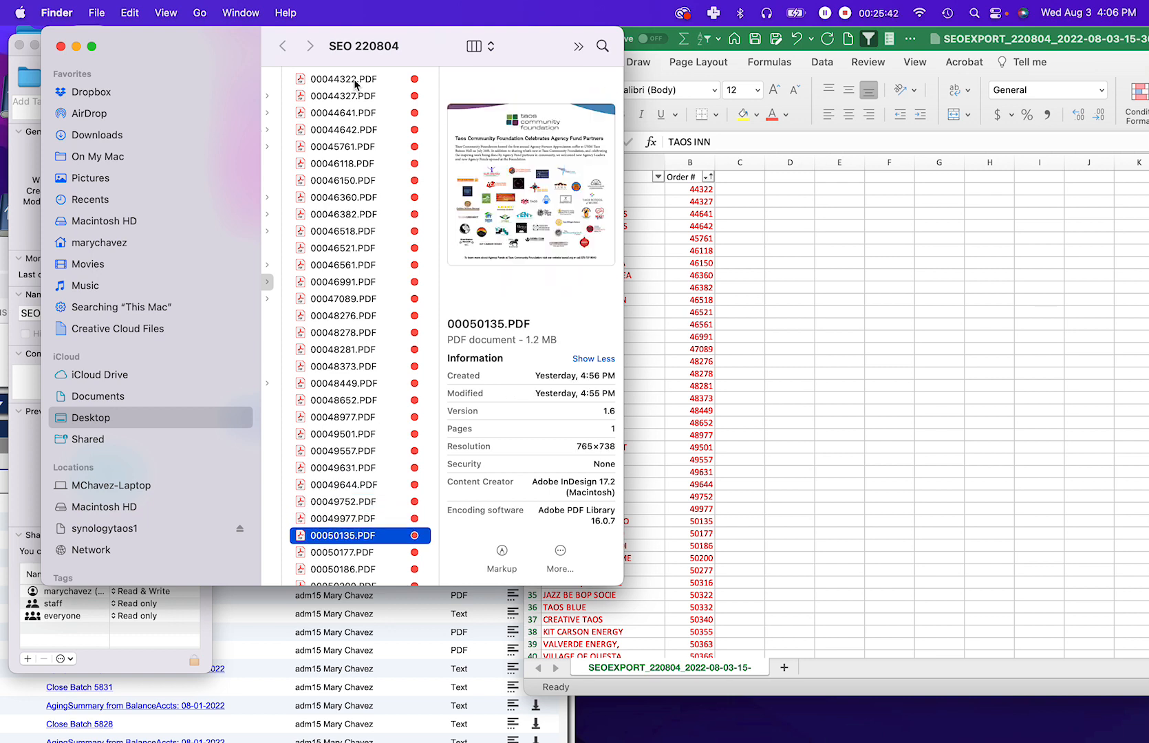
pyautogui.press('Down')
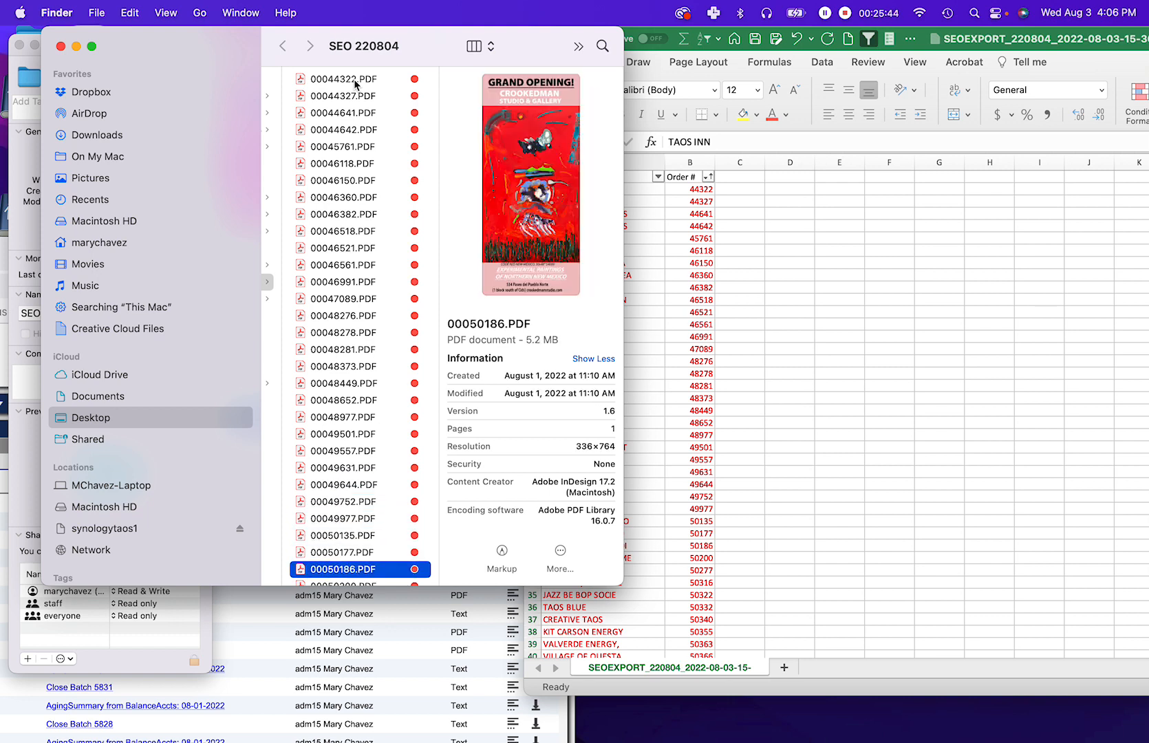
pyautogui.press('Down')
pyautogui.press('Down')
pyautogui.press('Down')
pyautogui.press('Down')
pyautogui.press('Down')
pyautogui.press('Down')
pyautogui.press('Down')
pyautogui.press('Down')
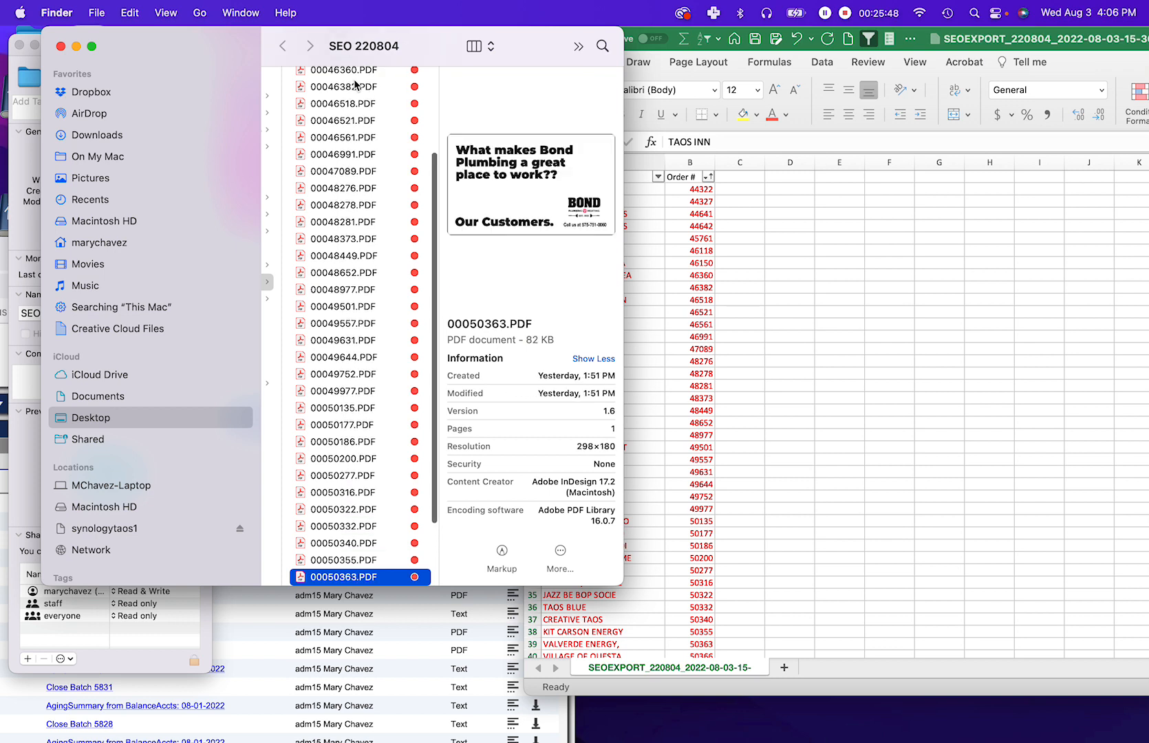
pyautogui.press('Down')
pyautogui.press('Down')
pyautogui.press('Down')
pyautogui.press('Down')
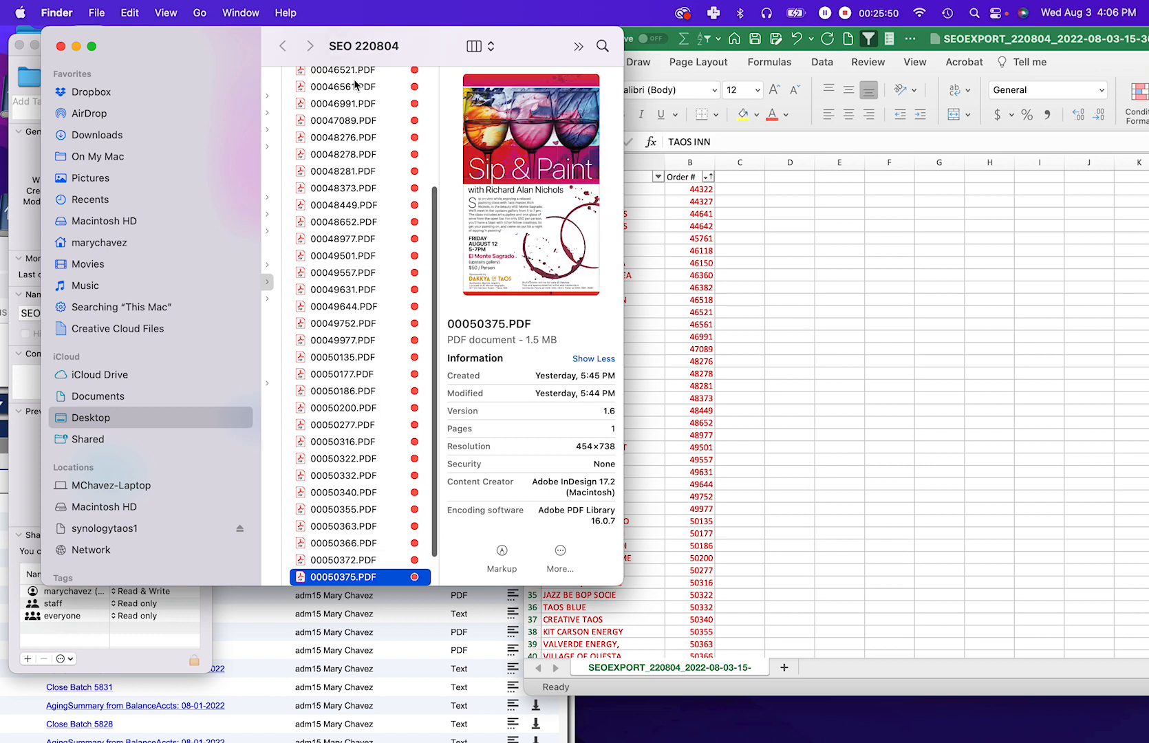
# Step: Compare the end of the spreadsheet's order list with the last PDFs in SEO 220804, finishing at the Pendleton Propane ad
pyautogui.click(899, 414)
pyautogui.scroll(-6, 899, 416)
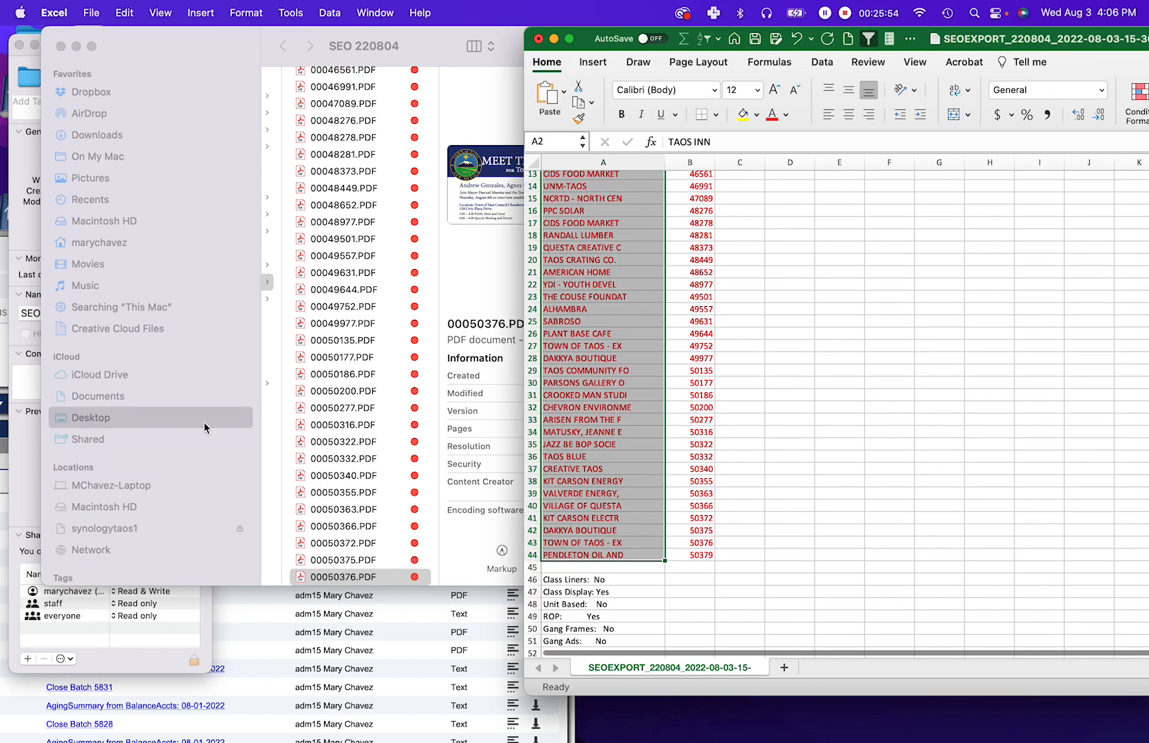
pyautogui.click(308, 454)
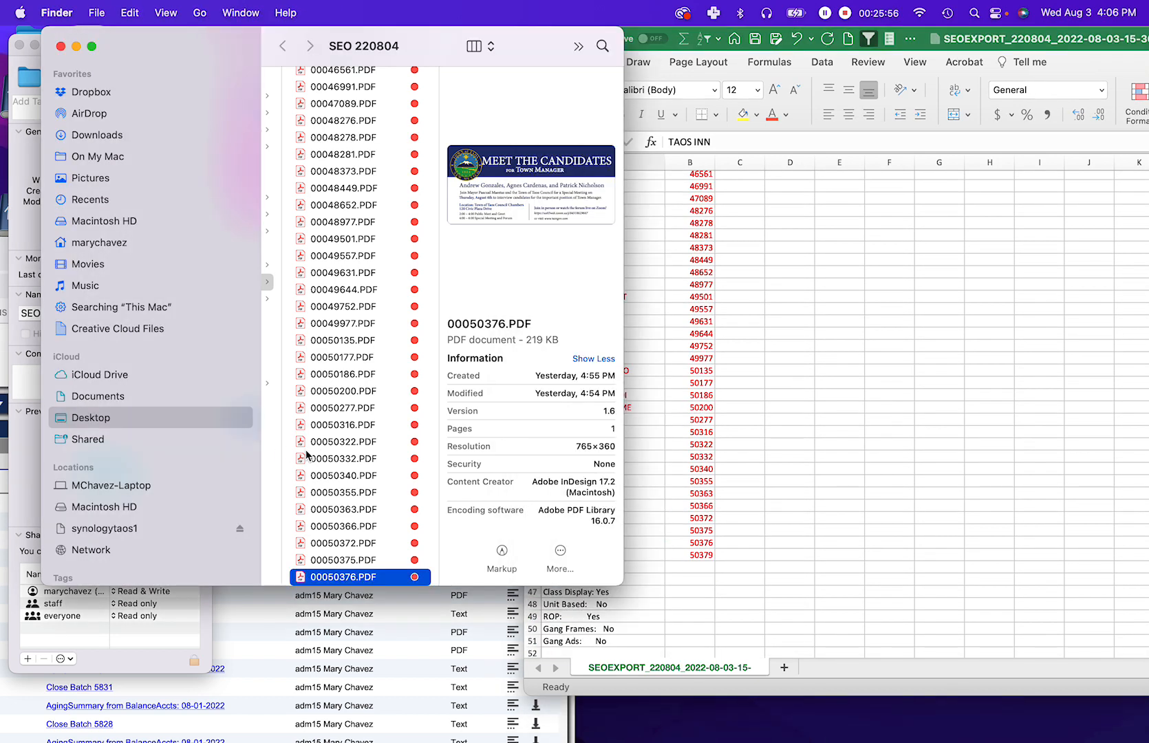
pyautogui.press('Down')
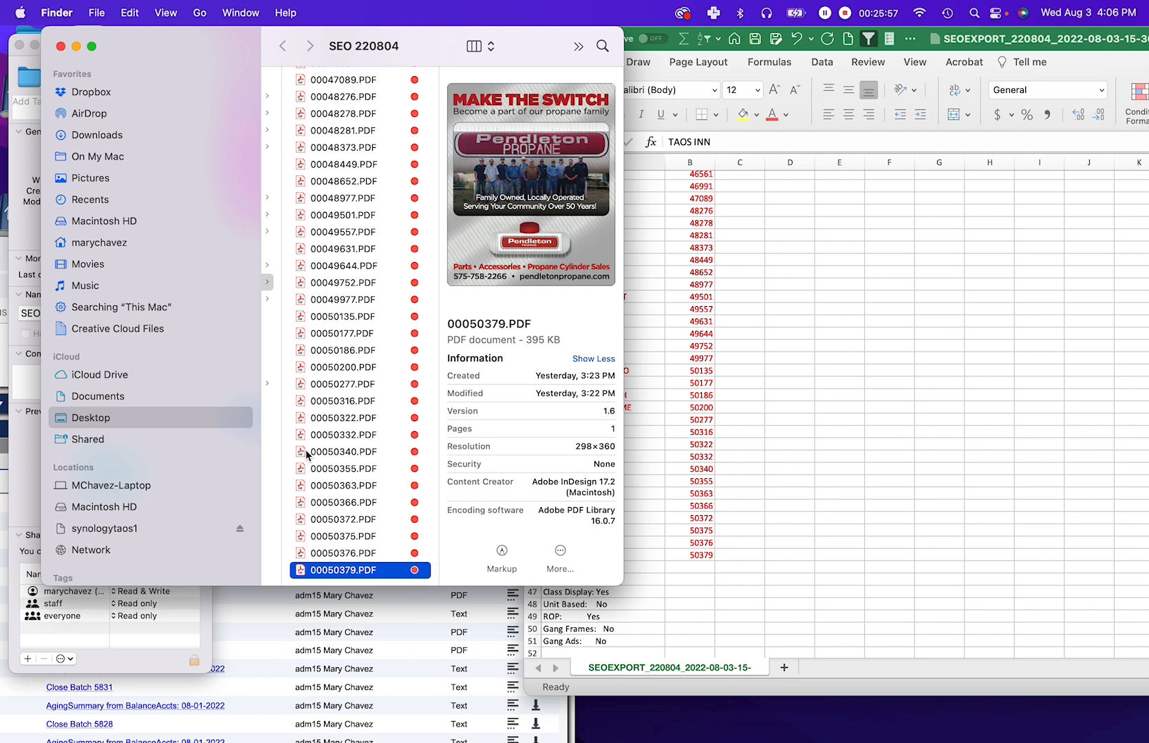
# Step: Minimize the SEOEXPORT_220804 spreadsheet and move the SEO 220804 copy folder from the desktop to the Trash
pyautogui.click(931, 275)
pyautogui.click(555, 38)
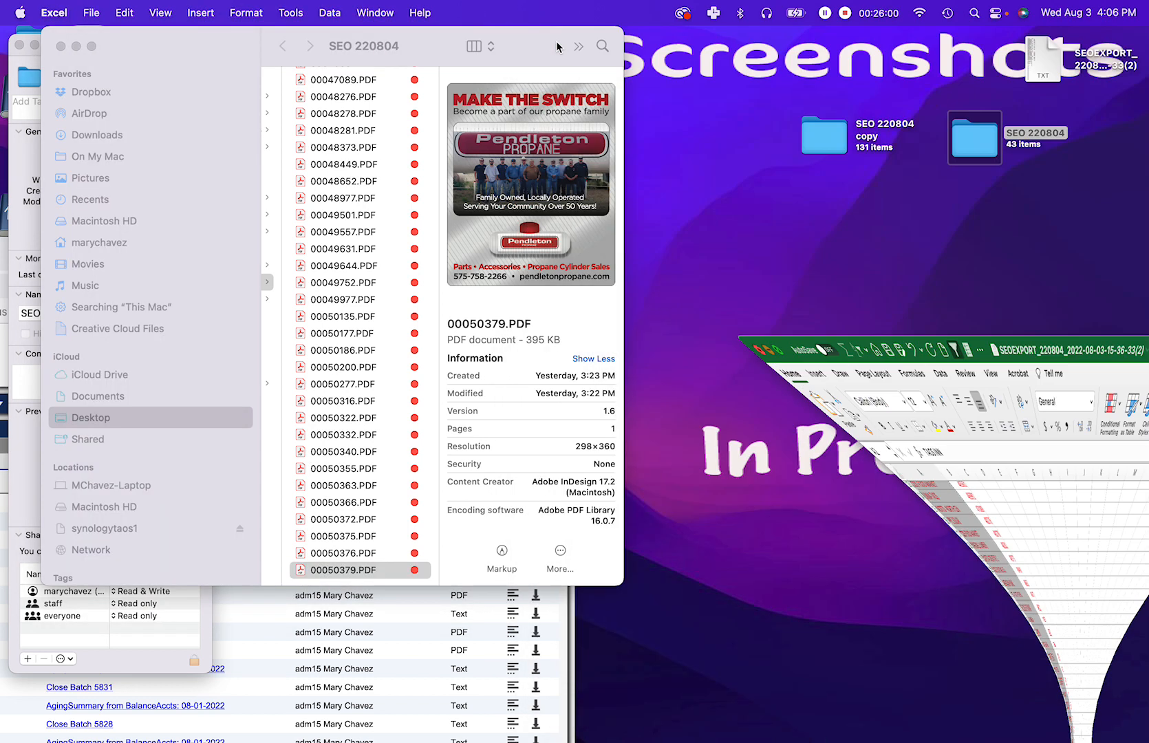
pyautogui.click(204, 50)
pyautogui.moveTo(984, 146); pyautogui.dragTo(995, 144)
pyautogui.click(819, 144)
pyautogui.rightClick(819, 145)
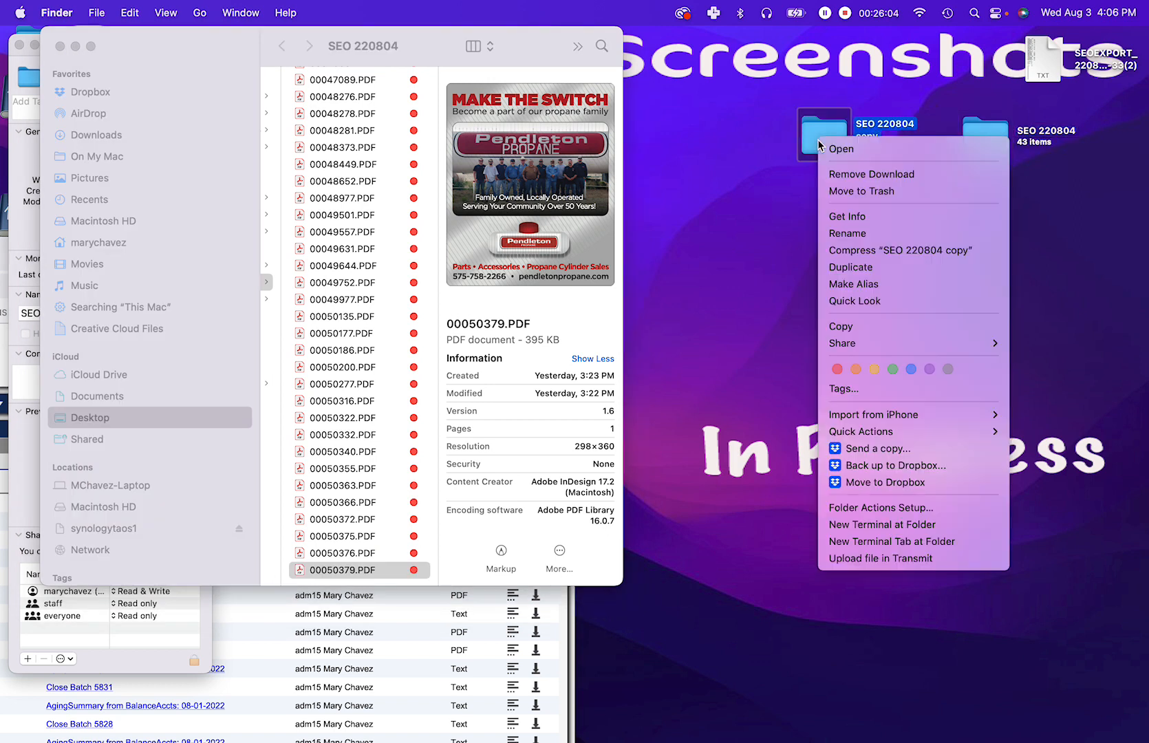
pyautogui.click(848, 191)
pyautogui.click(886, 154)
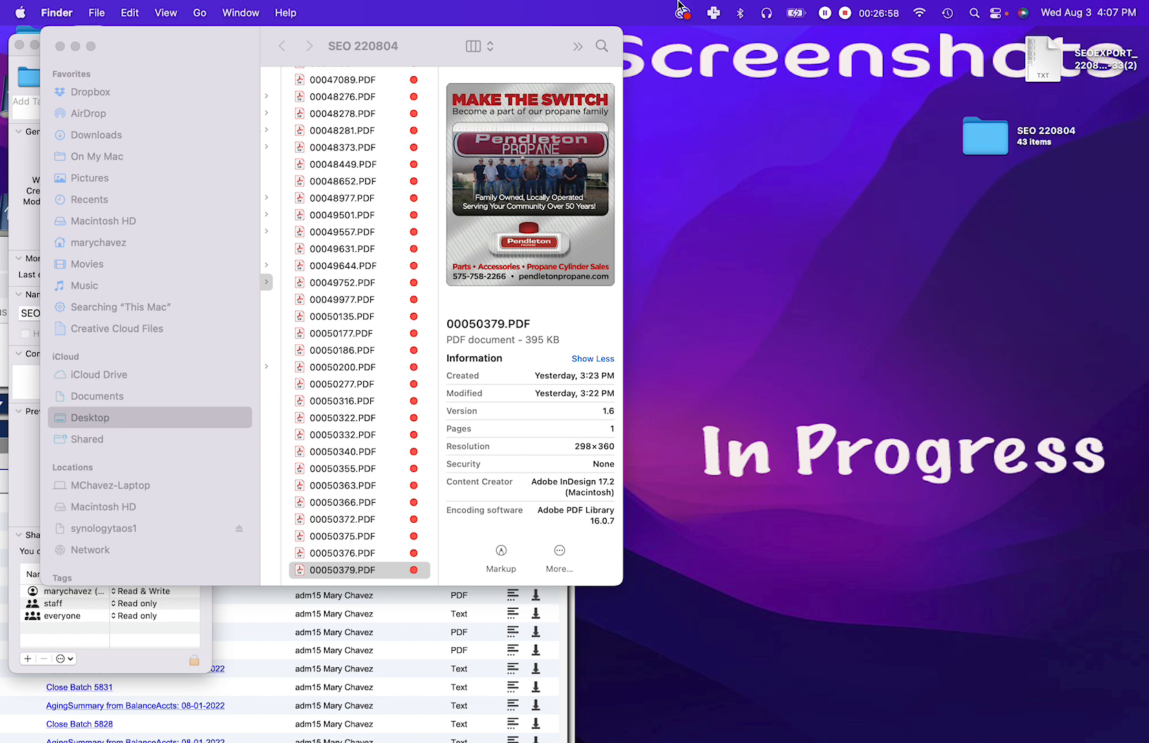
# Step: Move the SEO 220804 folder window clear of the SEO 220804 Info window and close the Info window
pyautogui.moveTo(172, 52); pyautogui.dragTo(450, 48)
pyautogui.scroll(5, 606, 203)
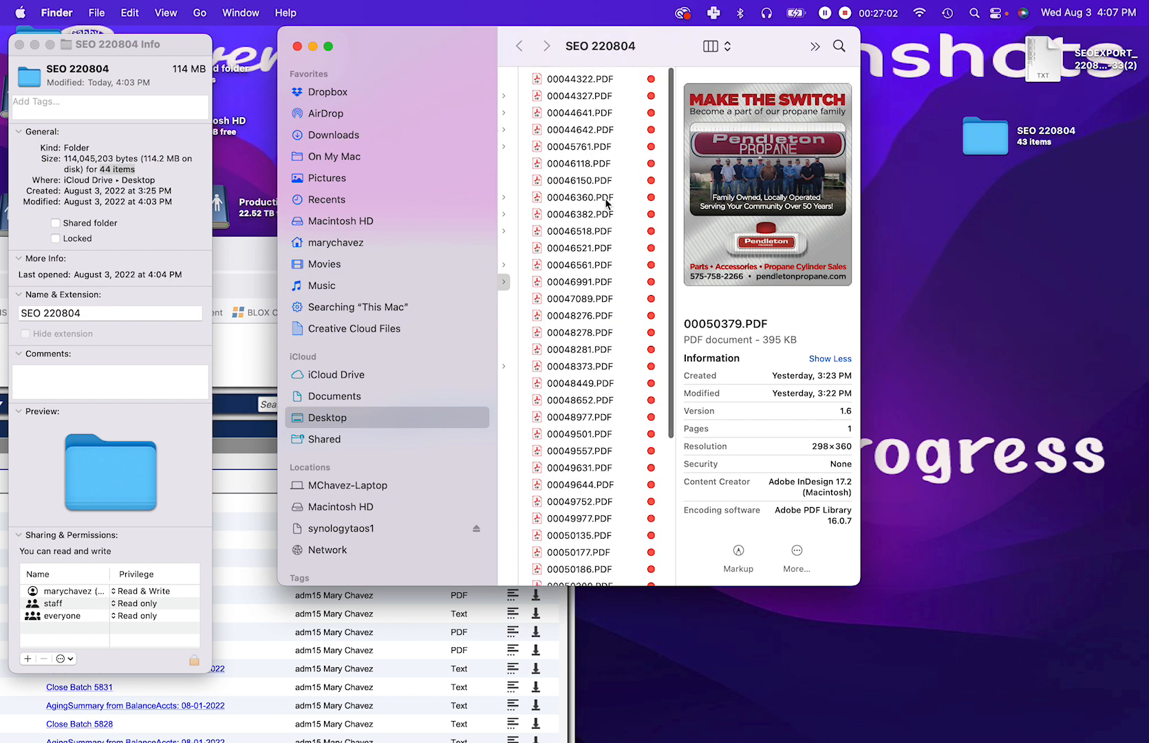
pyautogui.click(993, 146)
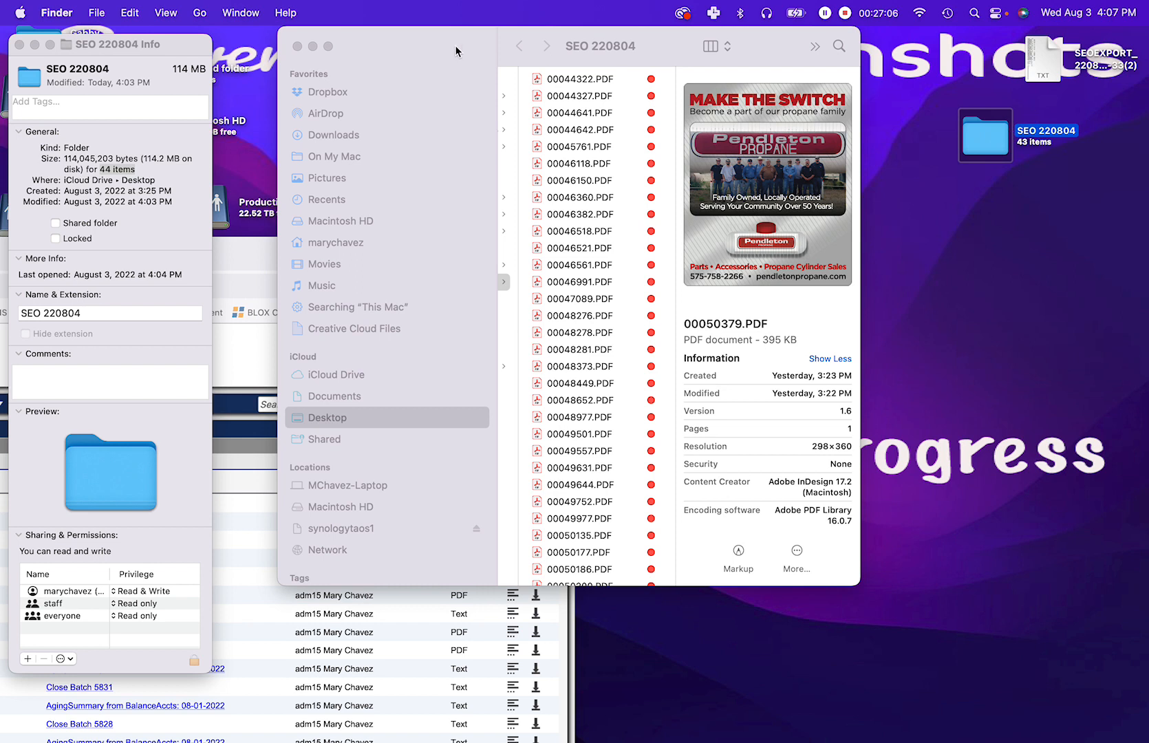
pyautogui.click(416, 55)
pyautogui.click(20, 44)
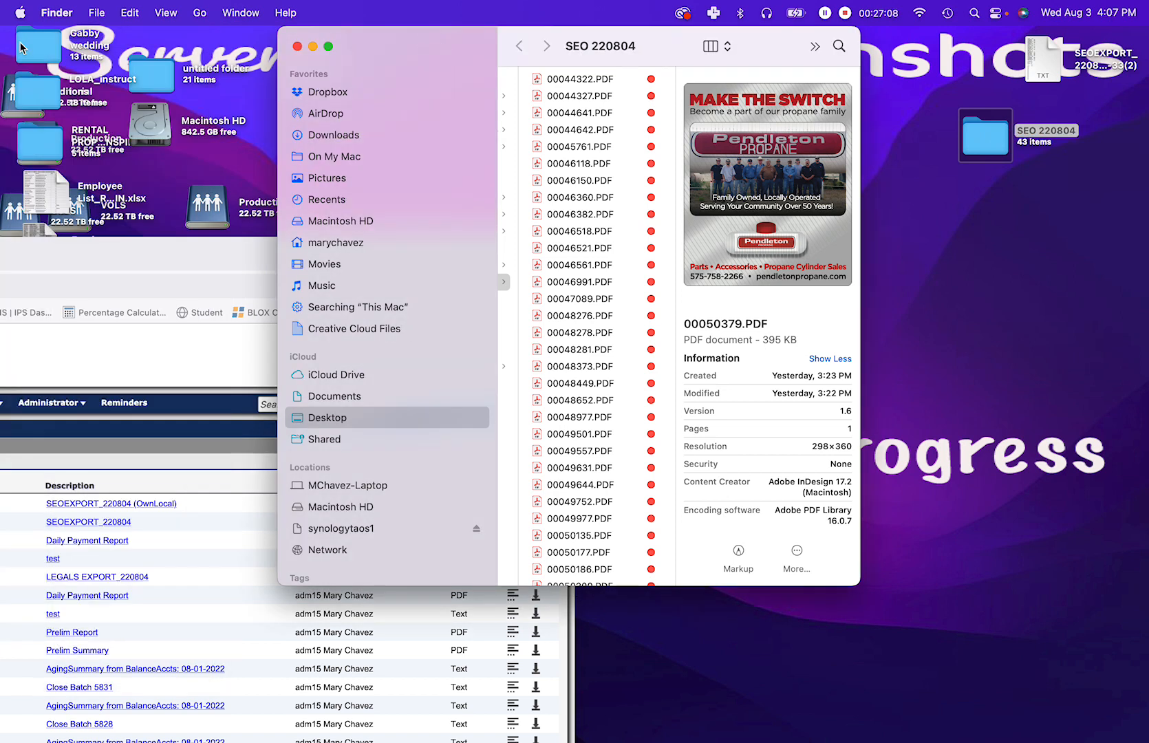
# Step: Minimize the AMPWeb browser window and move the SEO 220804 folder window away from the SEO 220804 folder on the desktop
pyautogui.moveTo(416, 41); pyautogui.dragTo(545, 27)
pyautogui.click(249, 259)
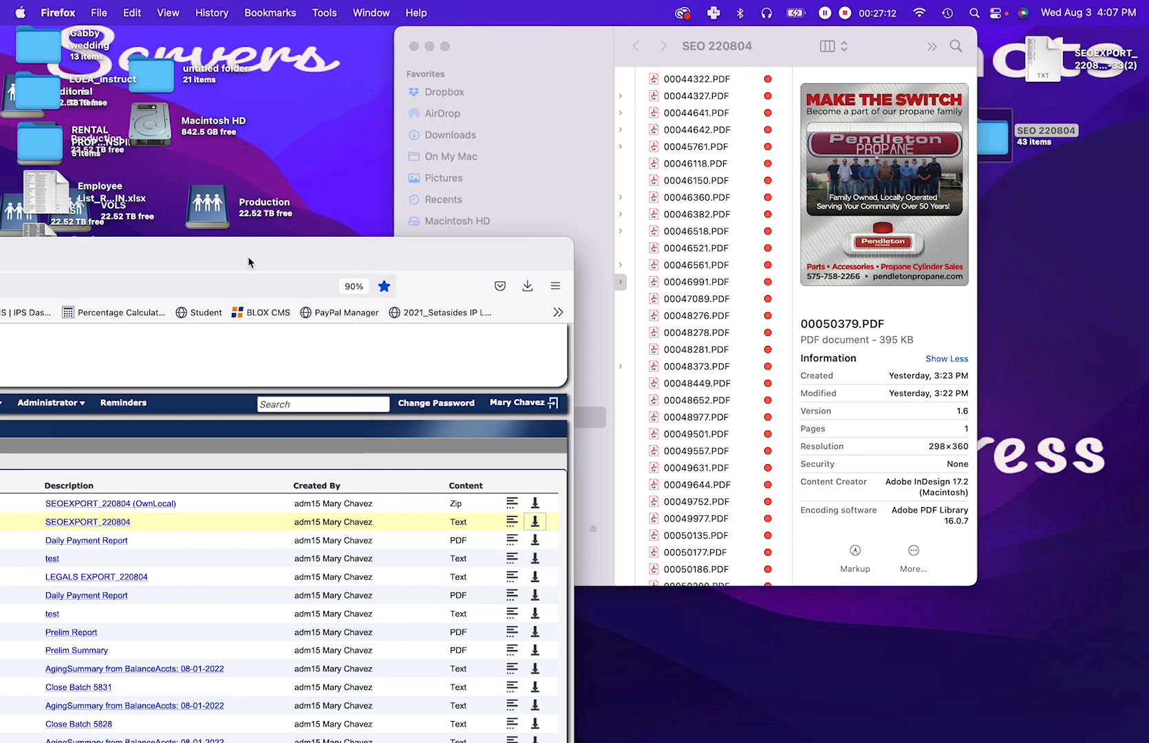
pyautogui.moveTo(250, 259); pyautogui.dragTo(917, 195)
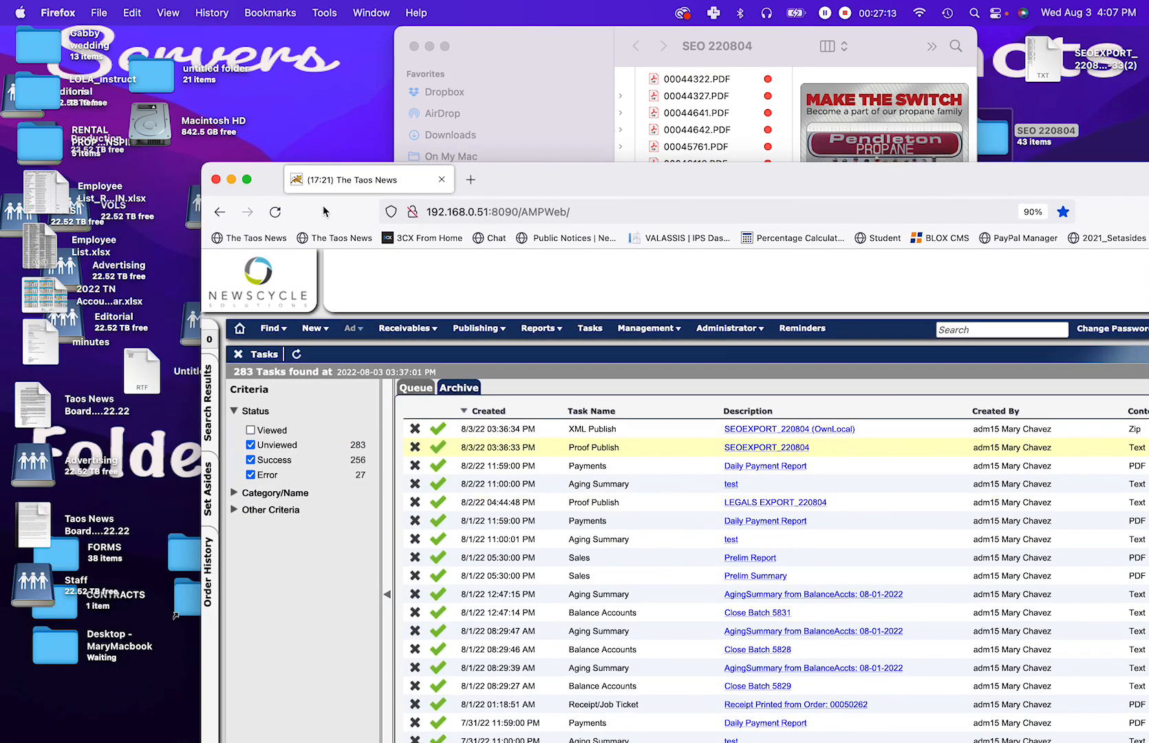
pyautogui.click(232, 181)
pyautogui.click(517, 52)
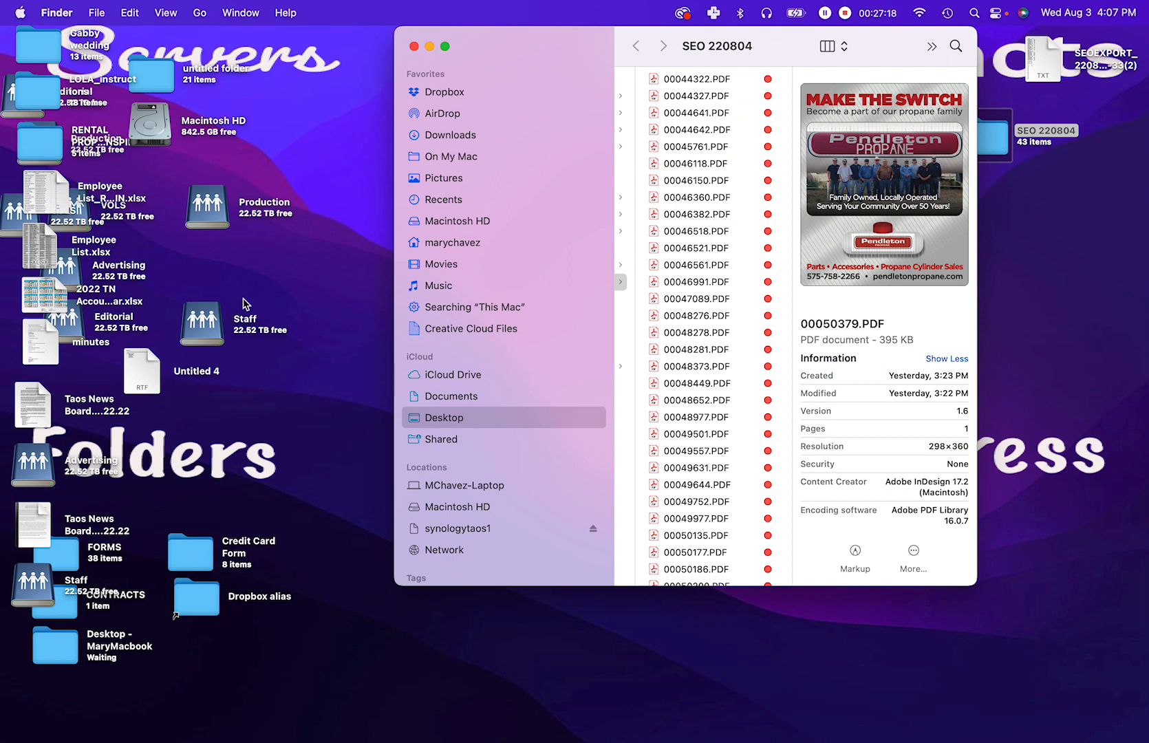
pyautogui.moveTo(521, 55); pyautogui.dragTo(68, 56)
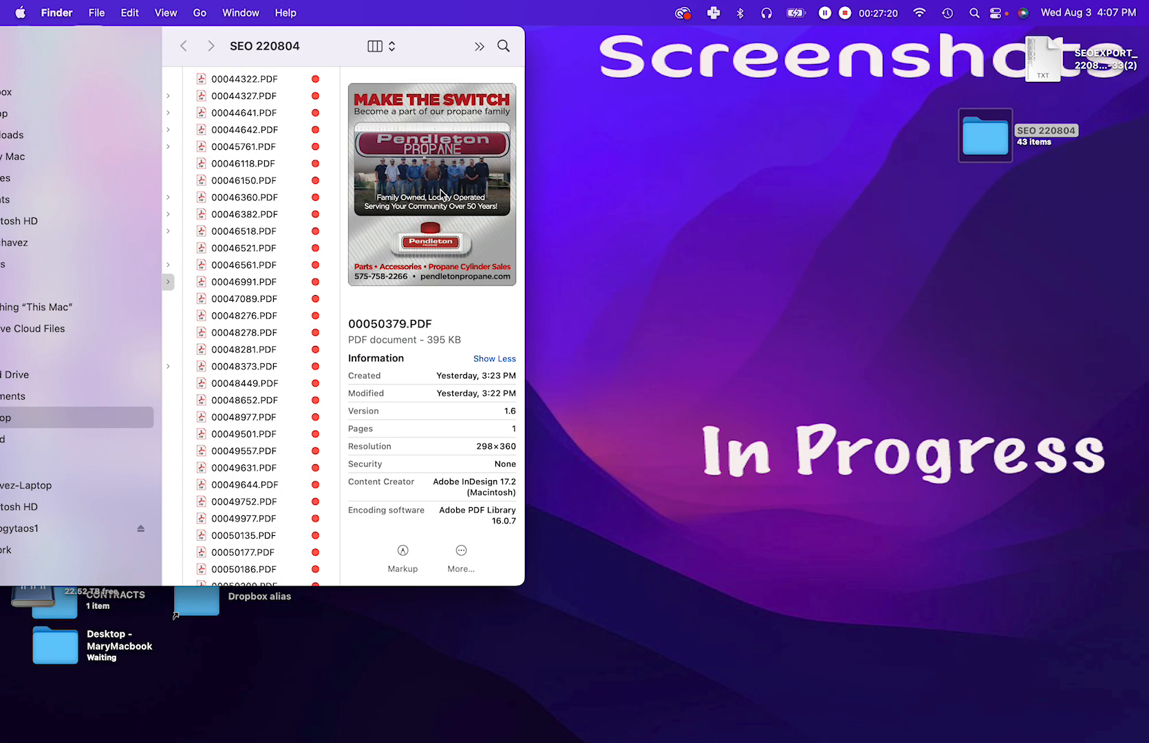
pyautogui.press('super+k')
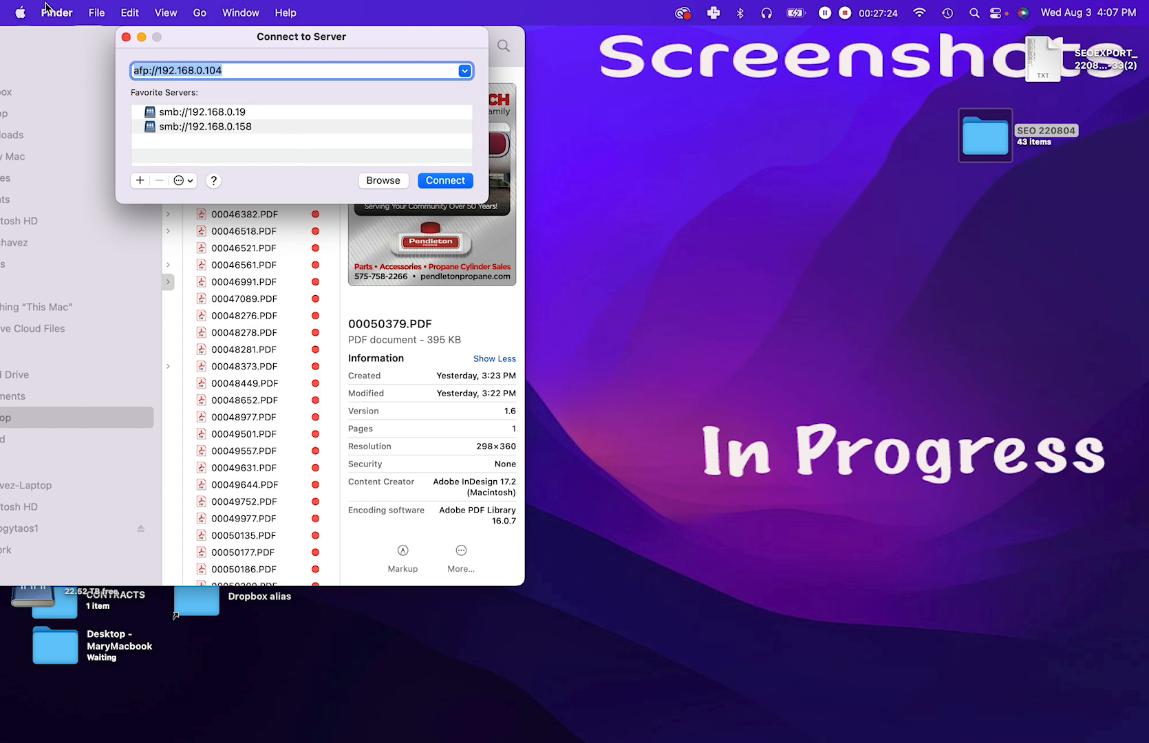
pyautogui.click(126, 37)
pyautogui.moveTo(83, 48)
pyautogui.mouseDown()
pyautogui.moveTo(219, 48)
pyautogui.moveTo(230, 37)
pyautogui.moveTo(93, 38)
pyautogui.mouseUp()
# Step: Dismiss the Connect to Server dialog and open the Production share of synologytaos1 in a new Finder window
pyautogui.click(707, 241)
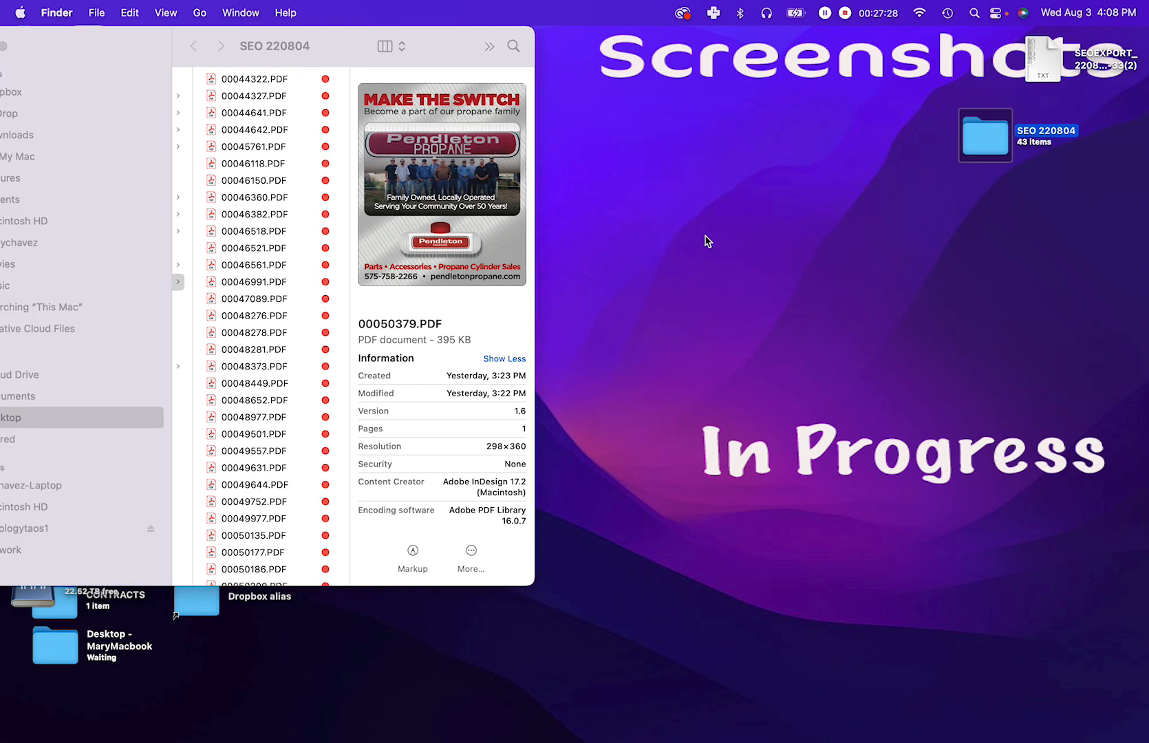
pyautogui.press('super+f')
pyautogui.scroll(-5, 104, 303)
pyautogui.click(110, 300)
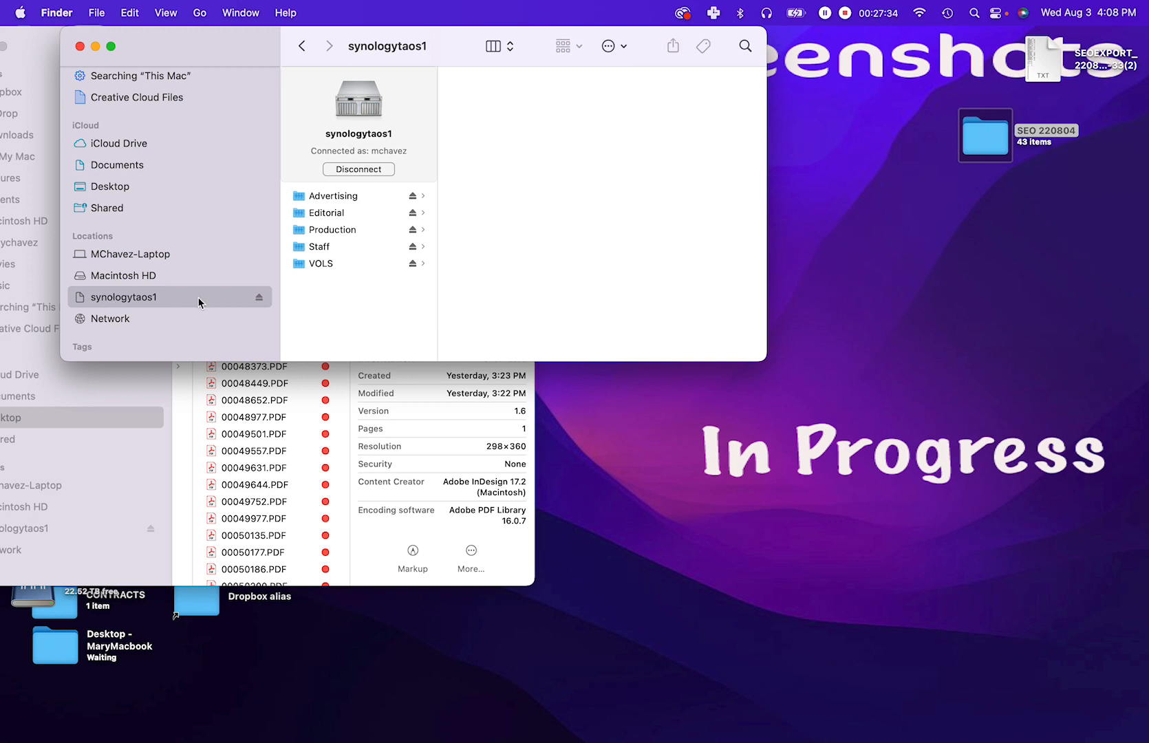
pyautogui.click(337, 233)
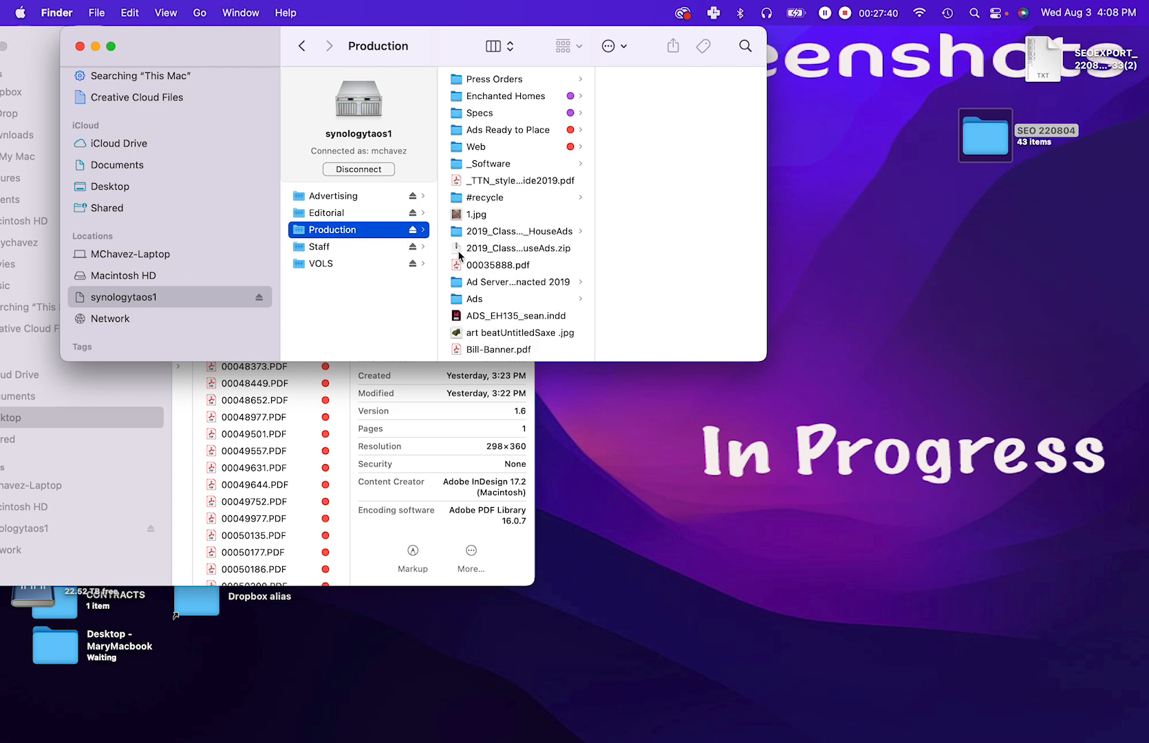
# Step: Go to PDF > OwnLocal > Ownlocal_220804 in the Production share and preview the 2022-08-04XMLPublish.xml file
pyautogui.scroll(-5, 504, 151)
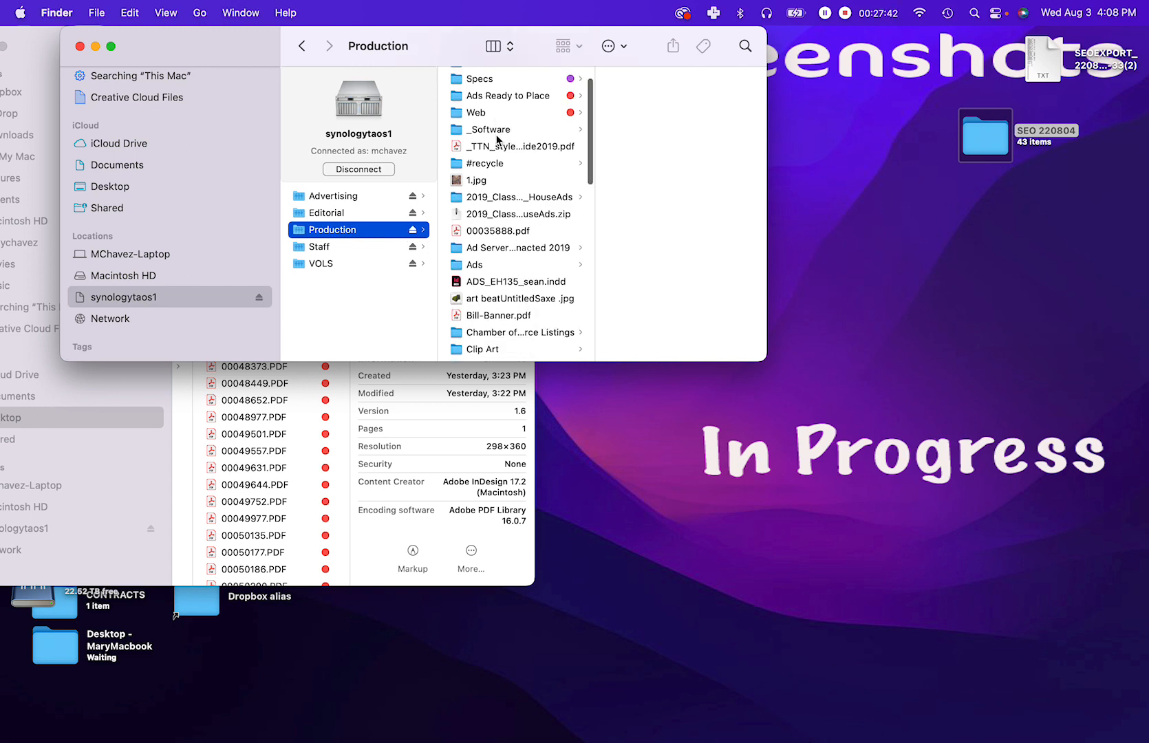
pyautogui.scroll(-8, 497, 137)
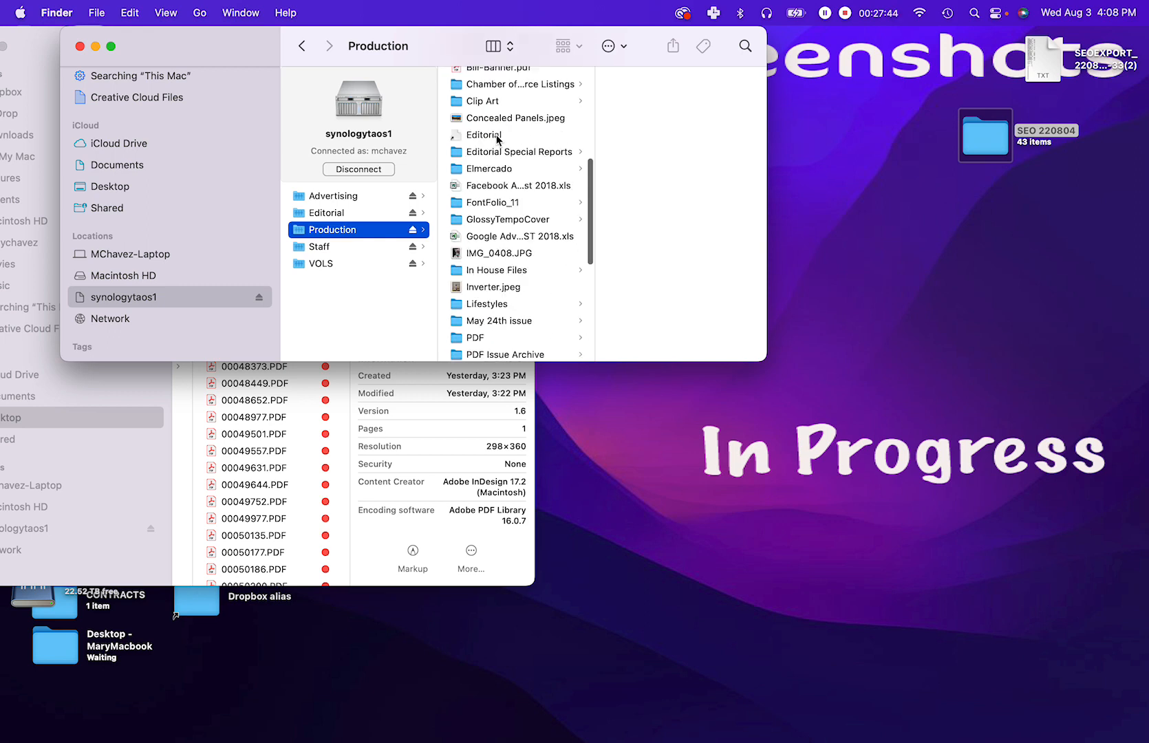
pyautogui.click(501, 265)
pyautogui.click(630, 134)
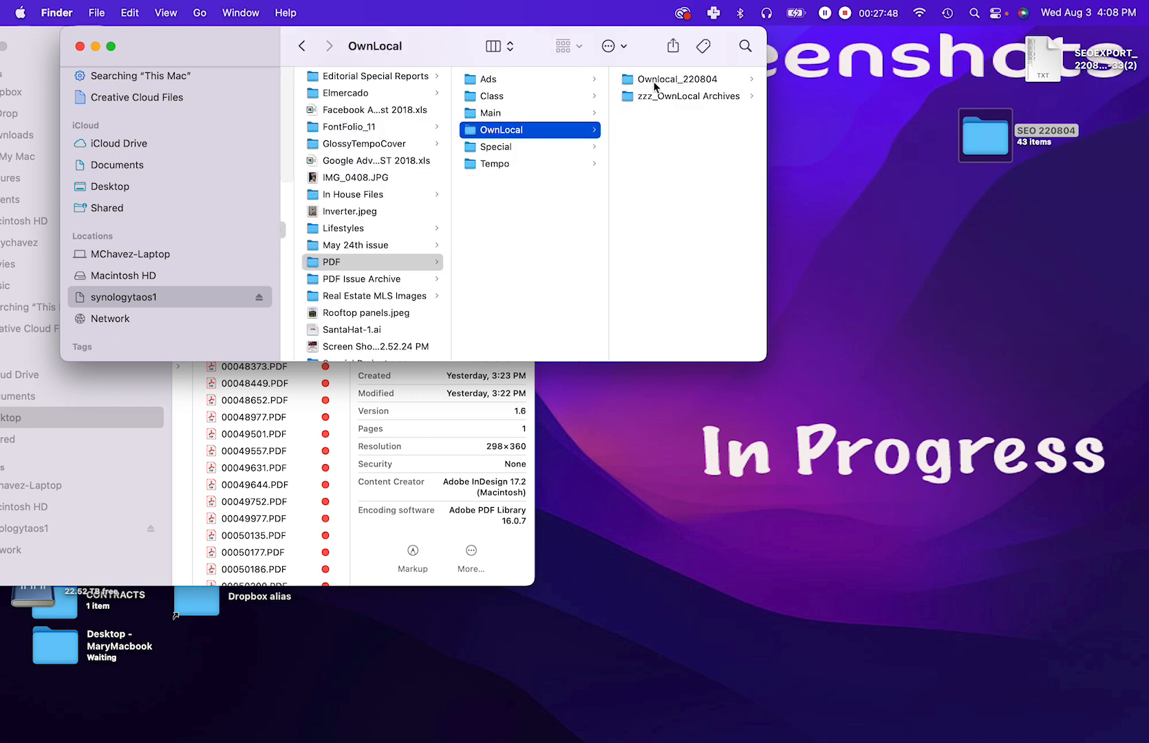
pyautogui.click(655, 81)
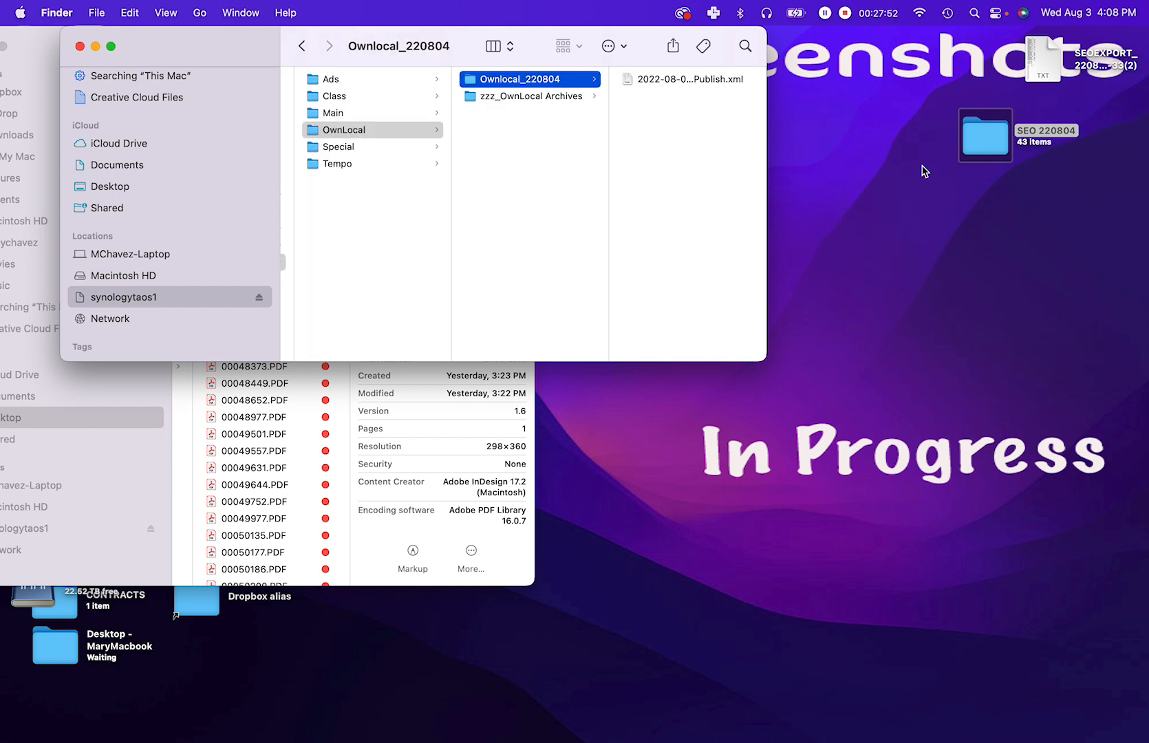
pyautogui.click(662, 82)
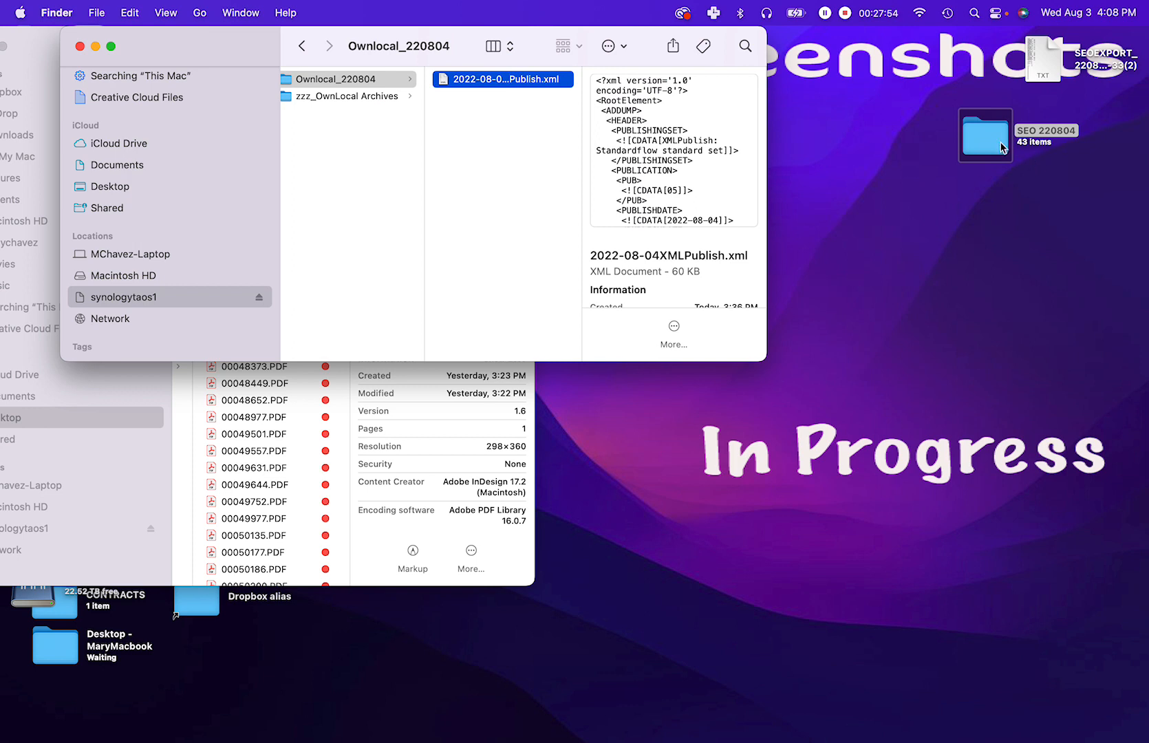
# Step: Browse zzz_OwnLocal Archives and check the contents of OwnLocal_160526, OwnLocal_160609, OwnLocal_160623 and OwnLocal_20200507
pyautogui.click(391, 98)
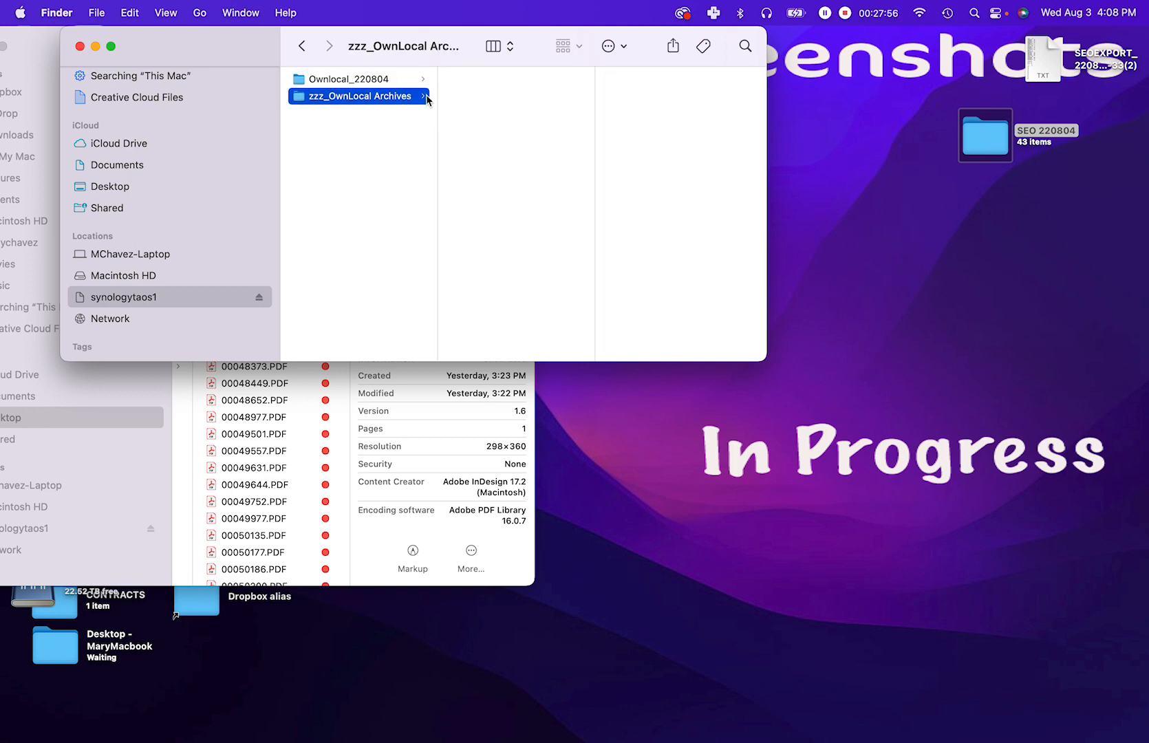
pyautogui.click(476, 84)
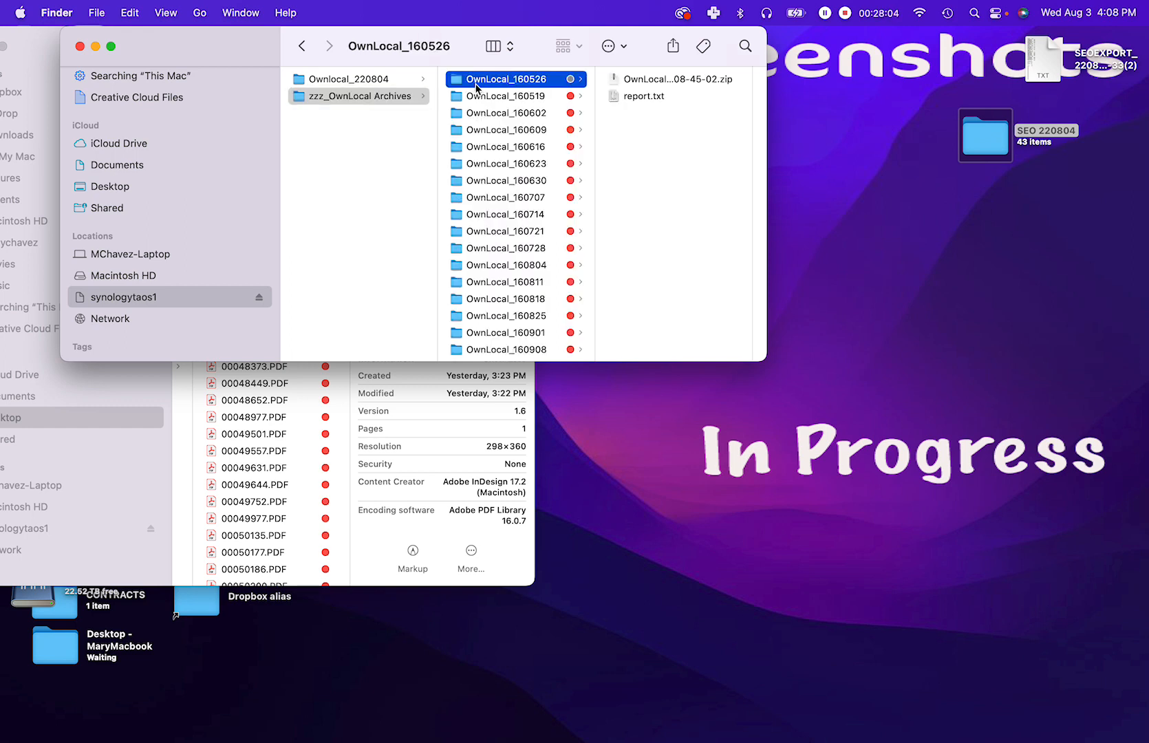
pyautogui.click(485, 130)
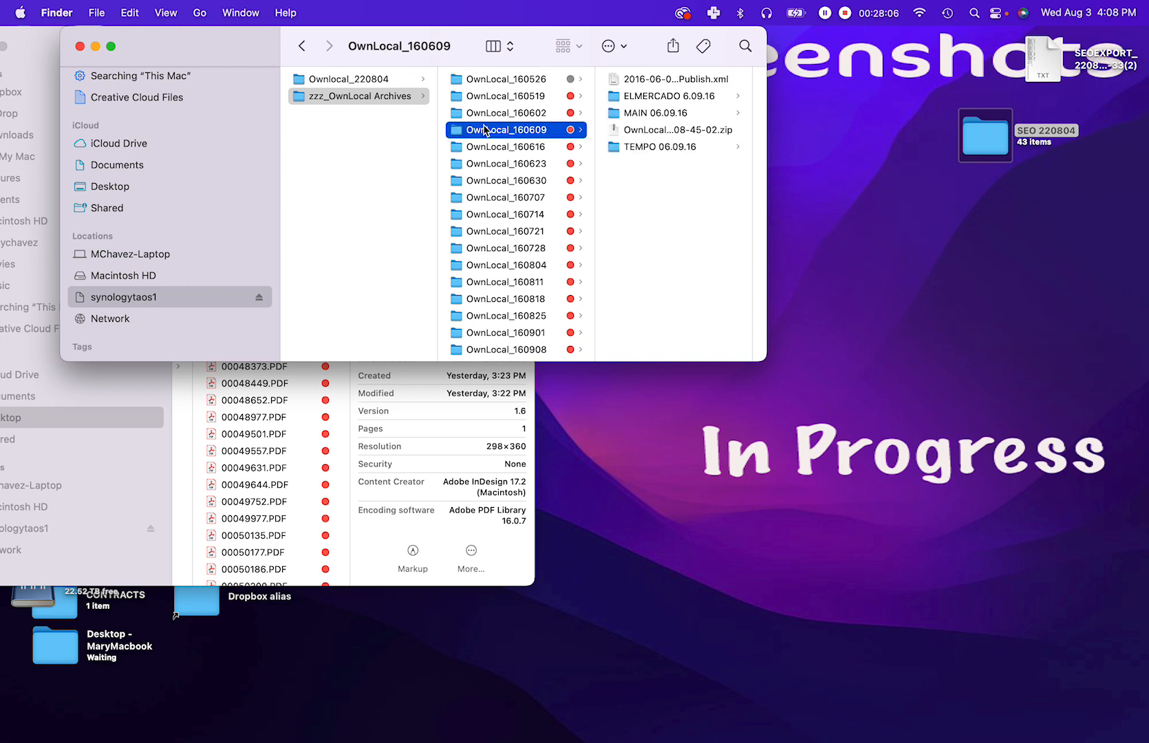
pyautogui.click(503, 169)
pyautogui.scroll(-10, 520, 231)
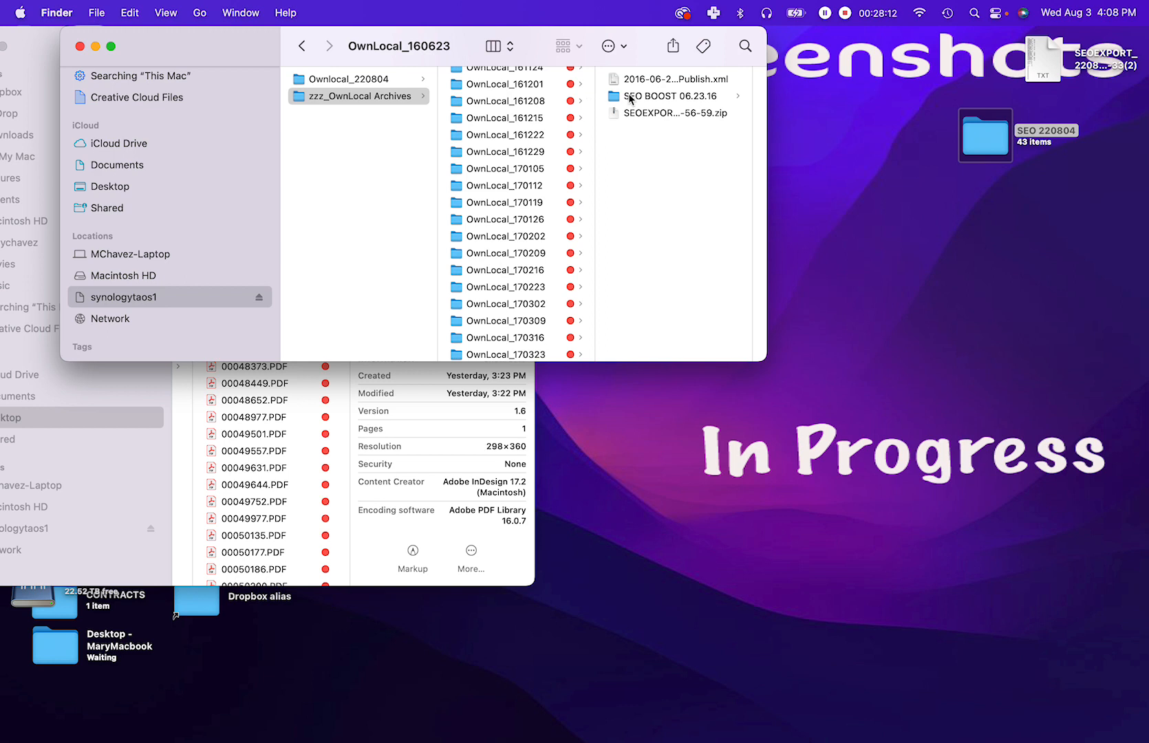
pyautogui.scroll(-10, 543, 182)
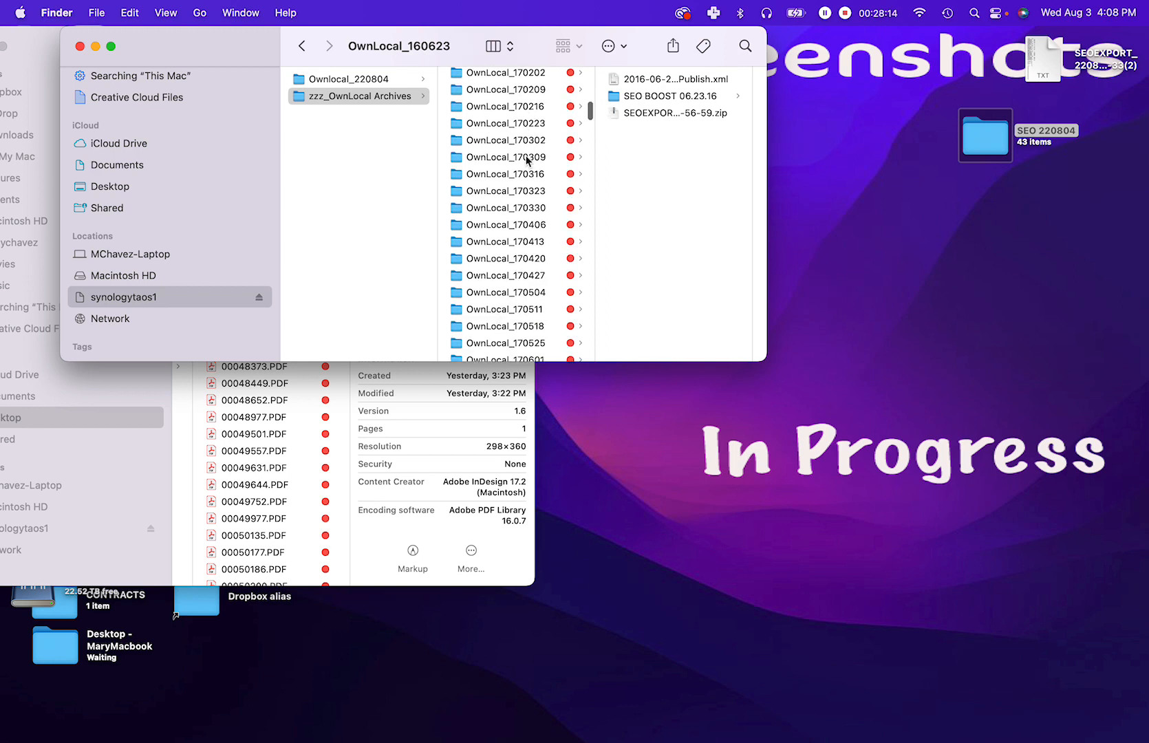
pyautogui.moveTo(591, 137); pyautogui.dragTo(605, 377)
pyautogui.click(525, 314)
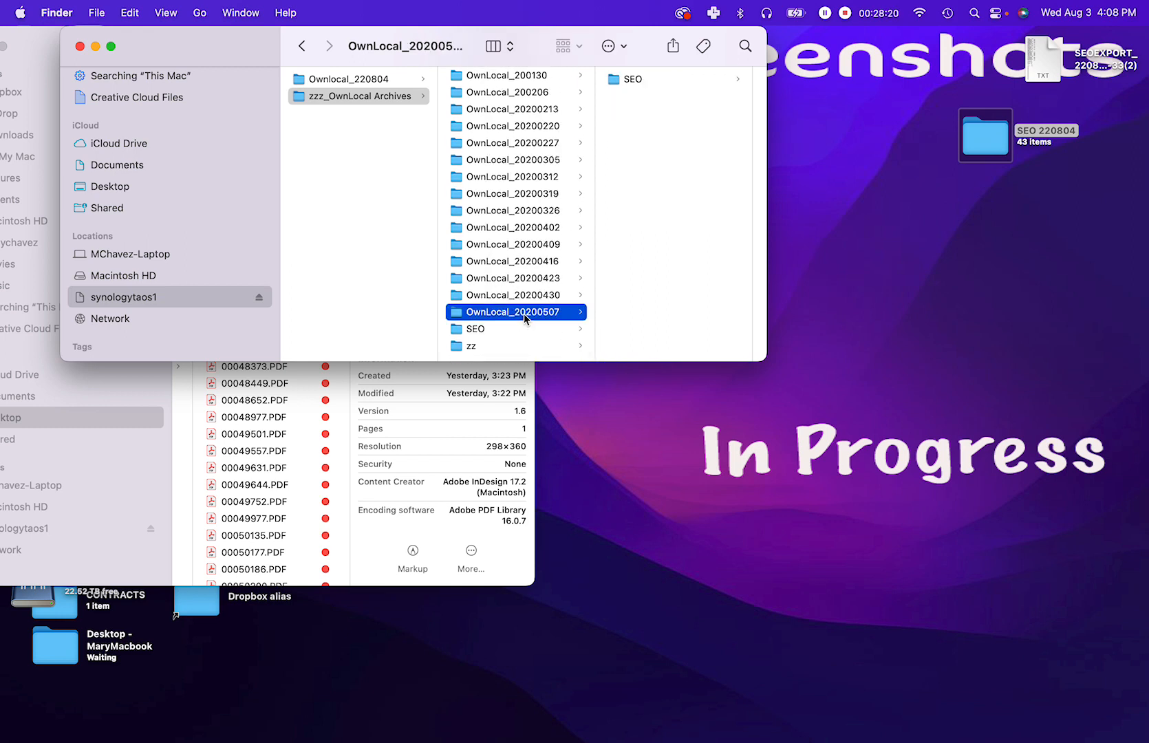
# Step: Find Own Local_20220728 in the archives, examine the files in its SEO folder, and return to zzz_OwnLocal Archives
pyautogui.scroll(15, 527, 316)
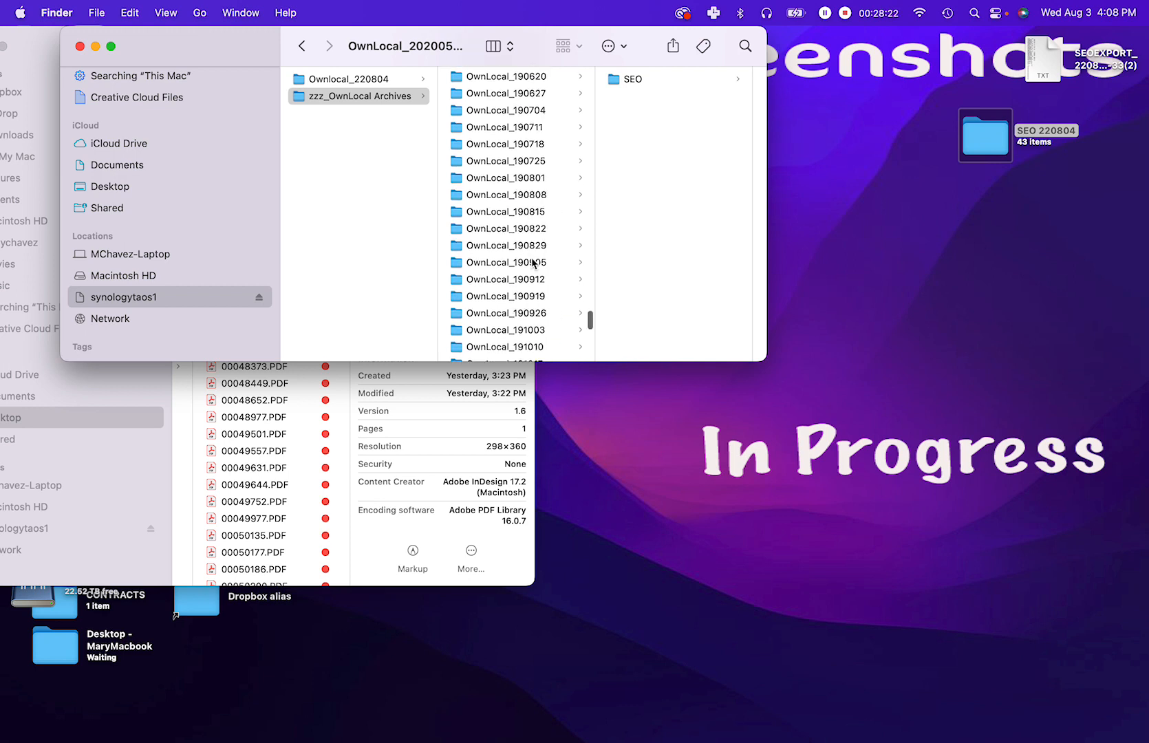
pyautogui.moveTo(594, 320); pyautogui.dragTo(583, 289)
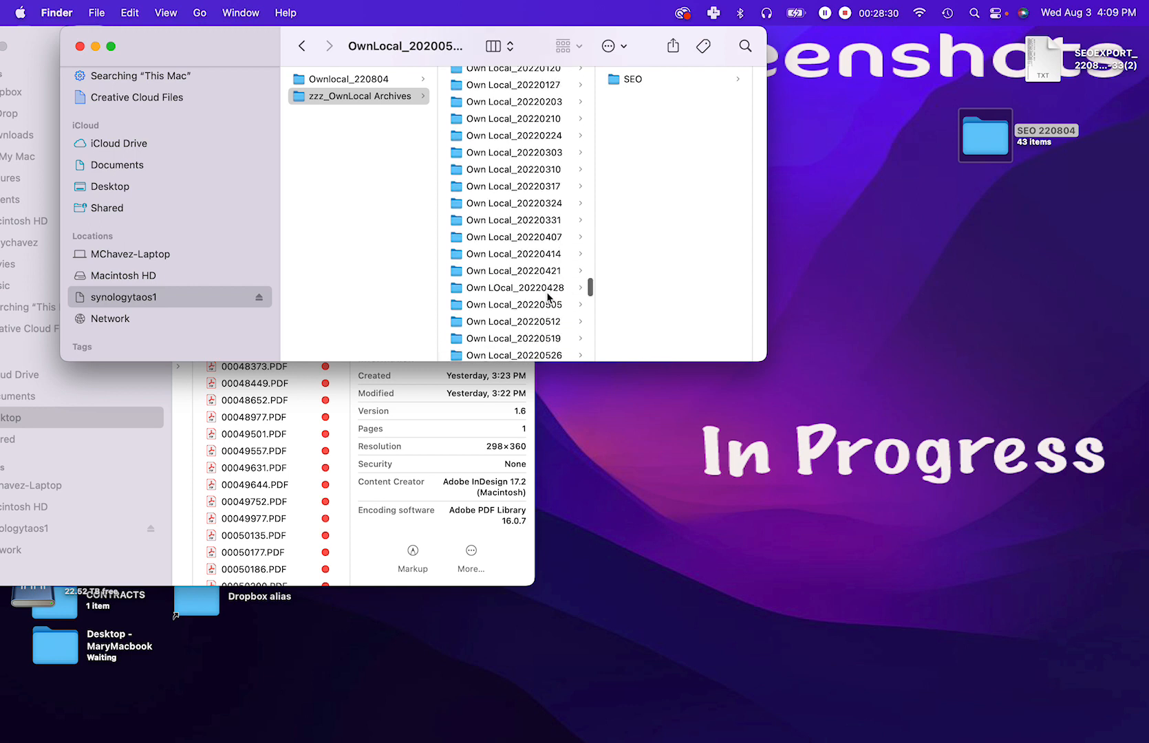
pyautogui.scroll(-5, 549, 296)
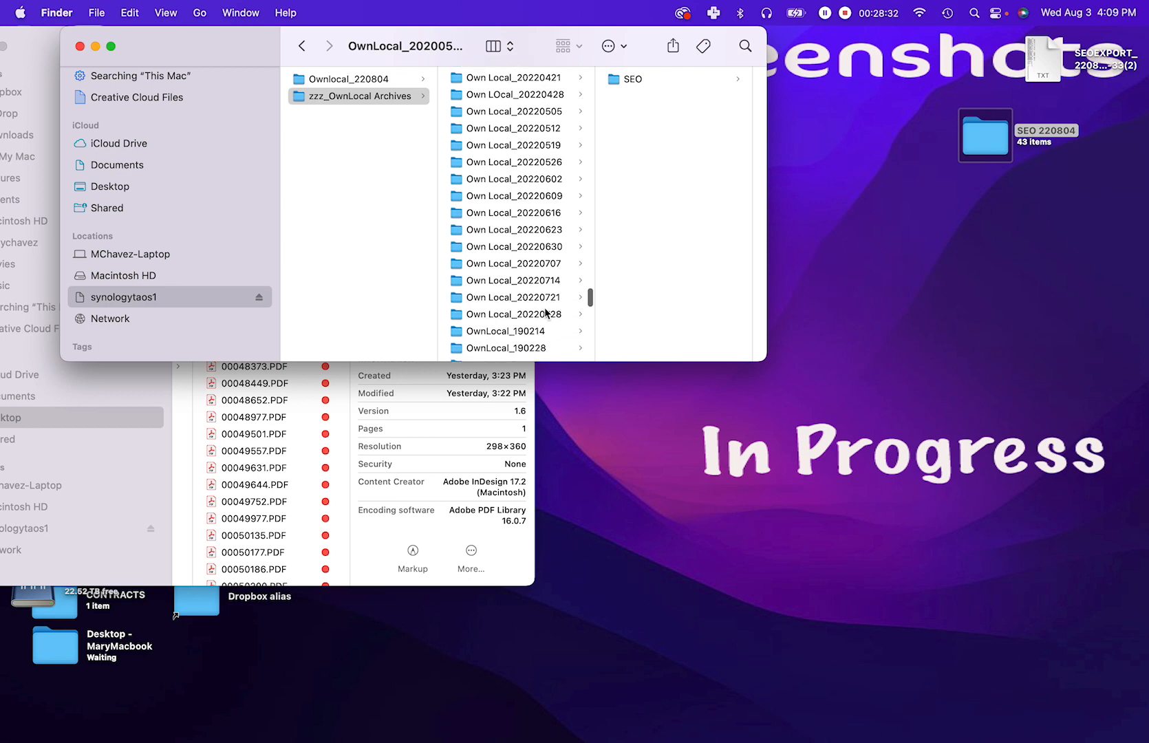
pyautogui.click(545, 314)
pyautogui.click(622, 81)
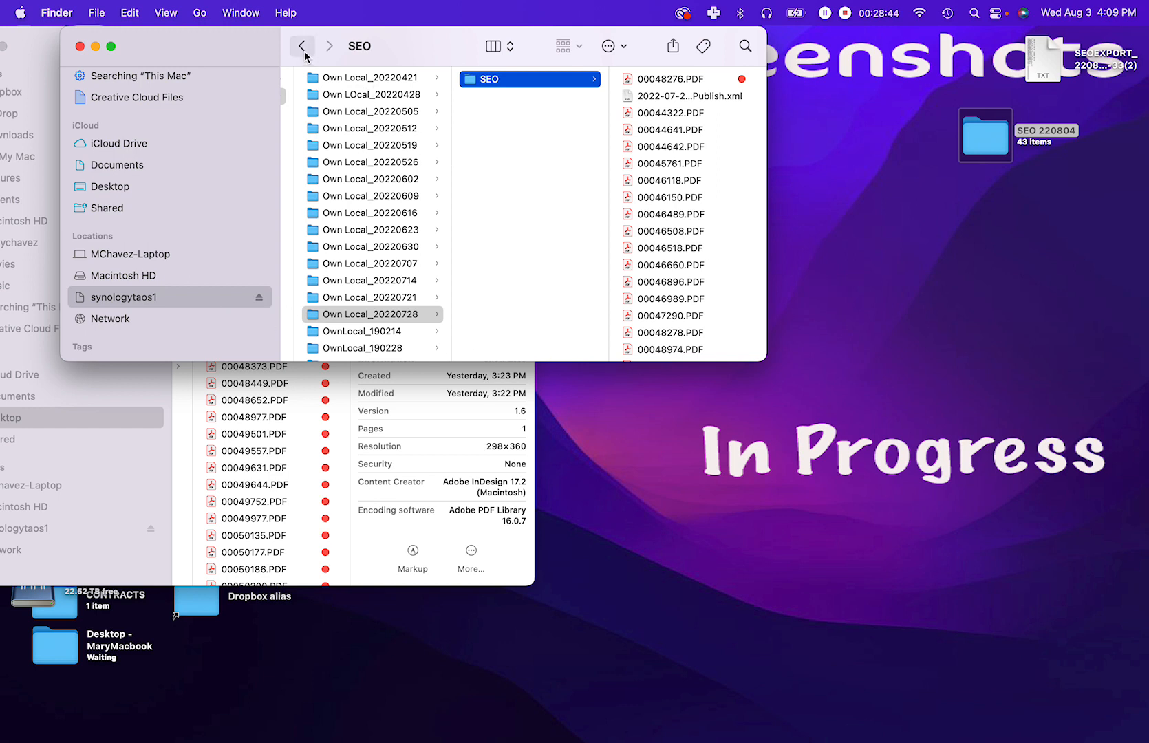
pyautogui.press('Left')
pyautogui.press('Left')
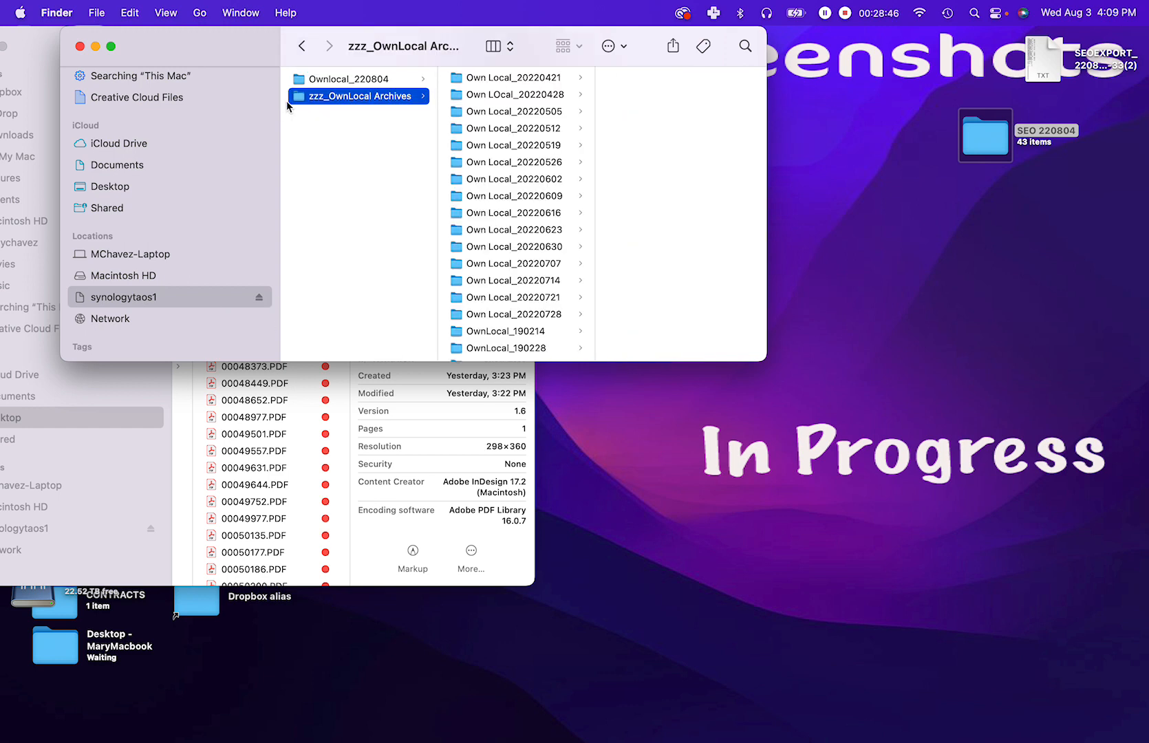
# Step: Show the server's Ownlocal_220804 folder and place the desktop's SEO 220804 folder window clear of its file list
pyautogui.click(356, 80)
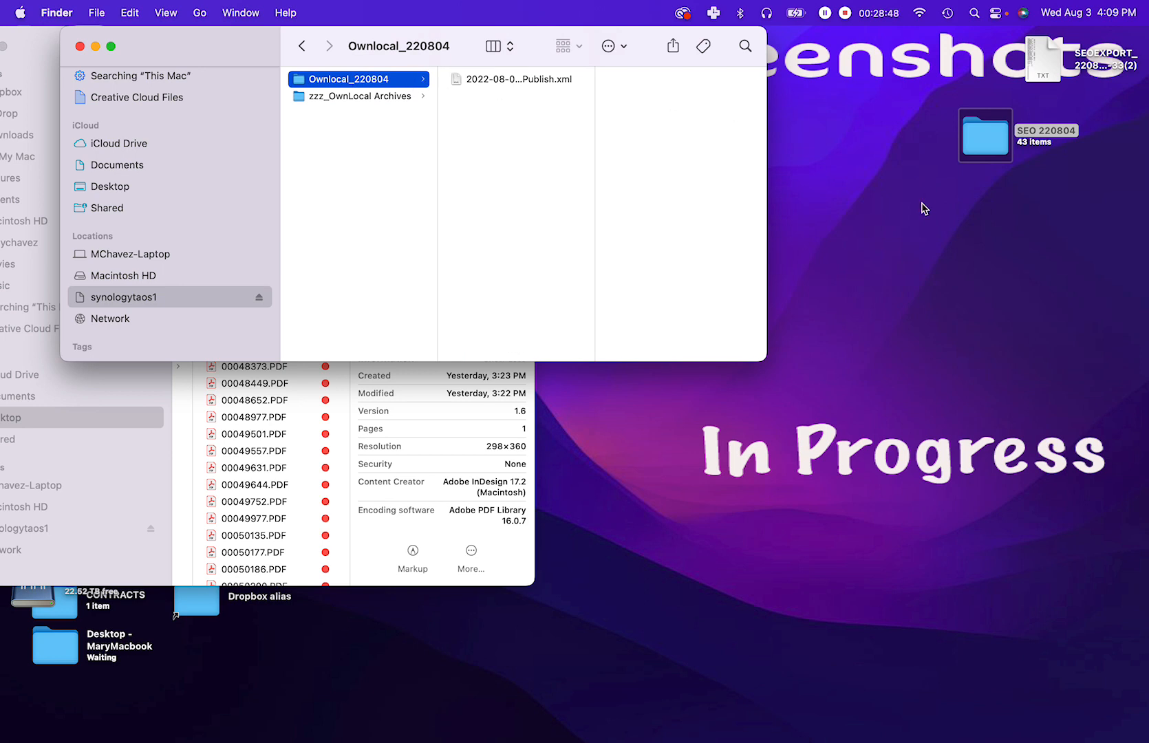
pyautogui.doubleClick(987, 148)
pyautogui.moveTo(79, 46); pyautogui.dragTo(731, 163)
# Step: Select all the PDFs in SEO 220804 and copy them into the server's Ownlocal_220804 folder
pyautogui.click(852, 201)
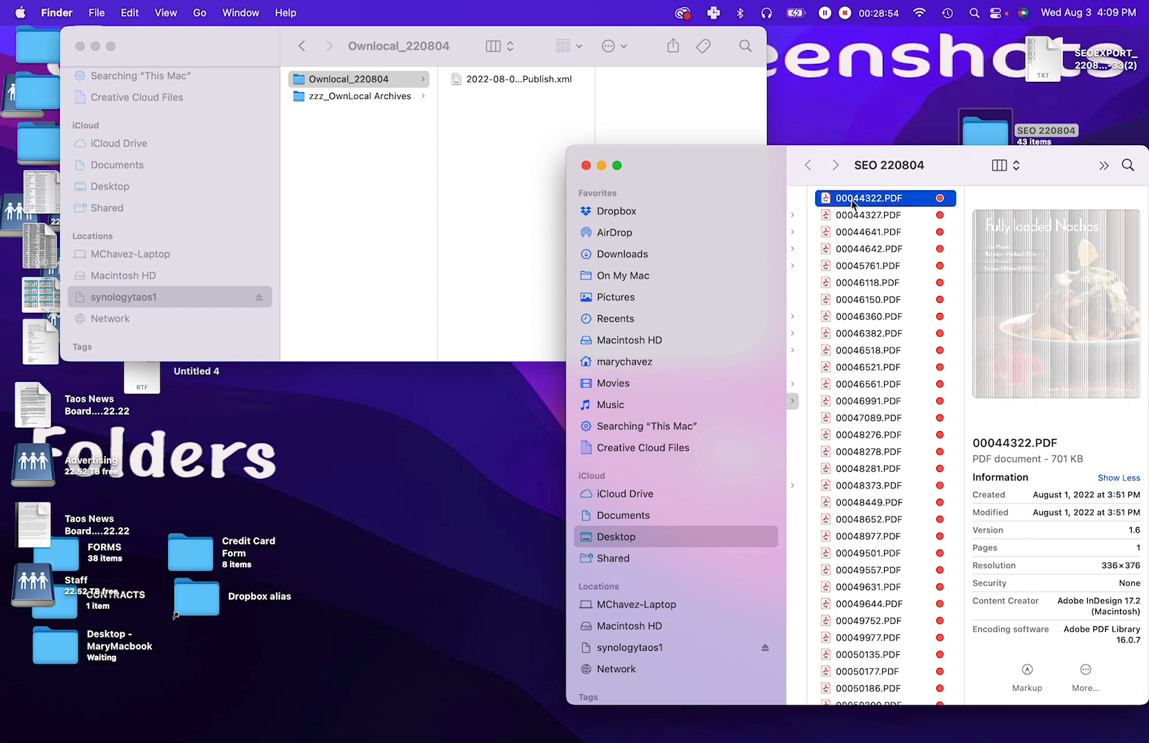
pyautogui.click(852, 200)
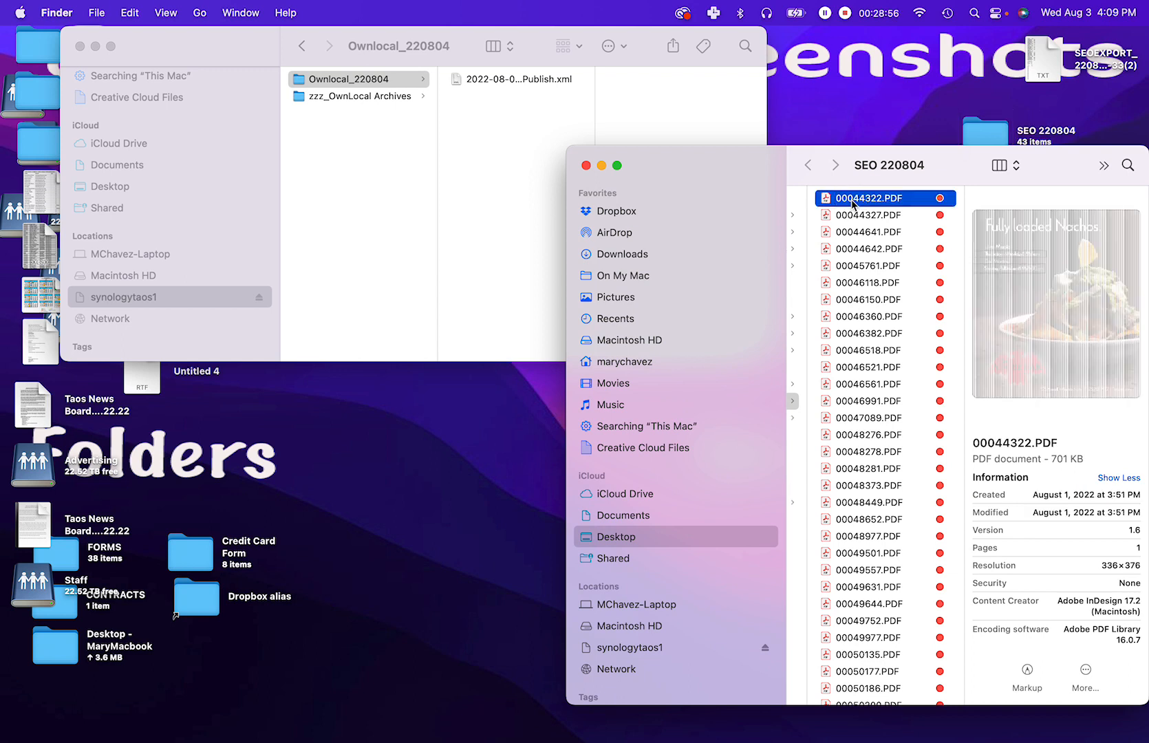
pyautogui.press('super+a')
pyautogui.click(861, 233)
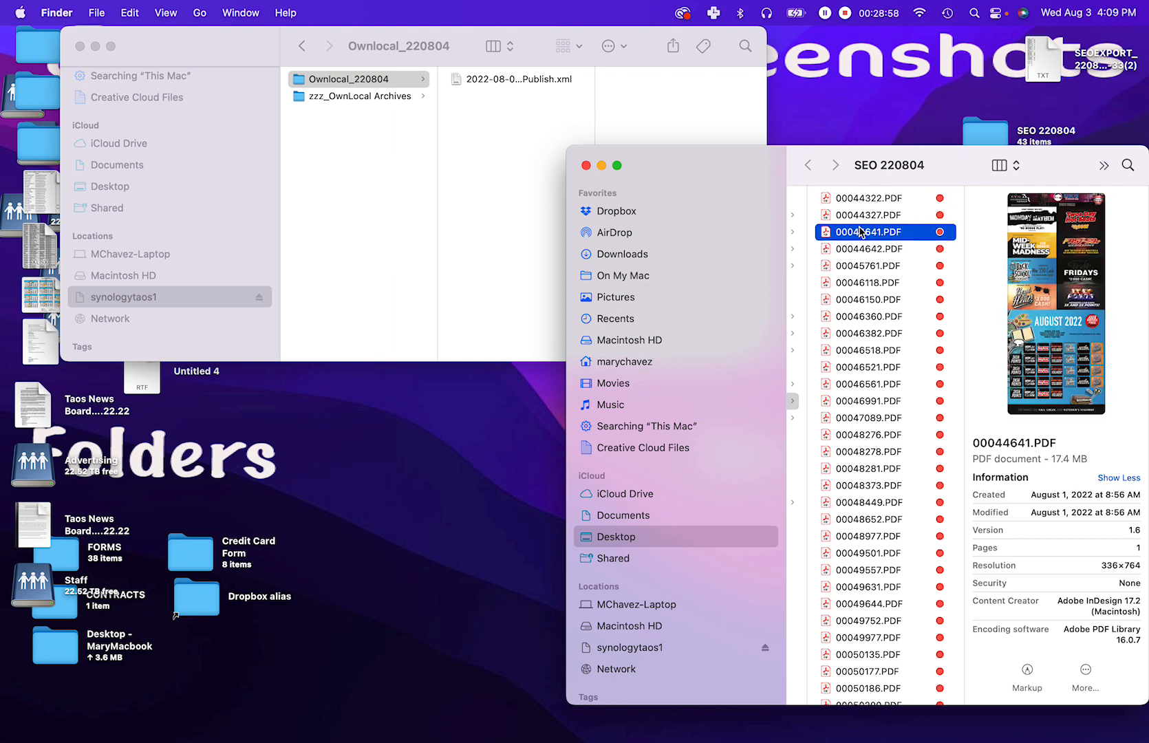
pyautogui.press('super+a')
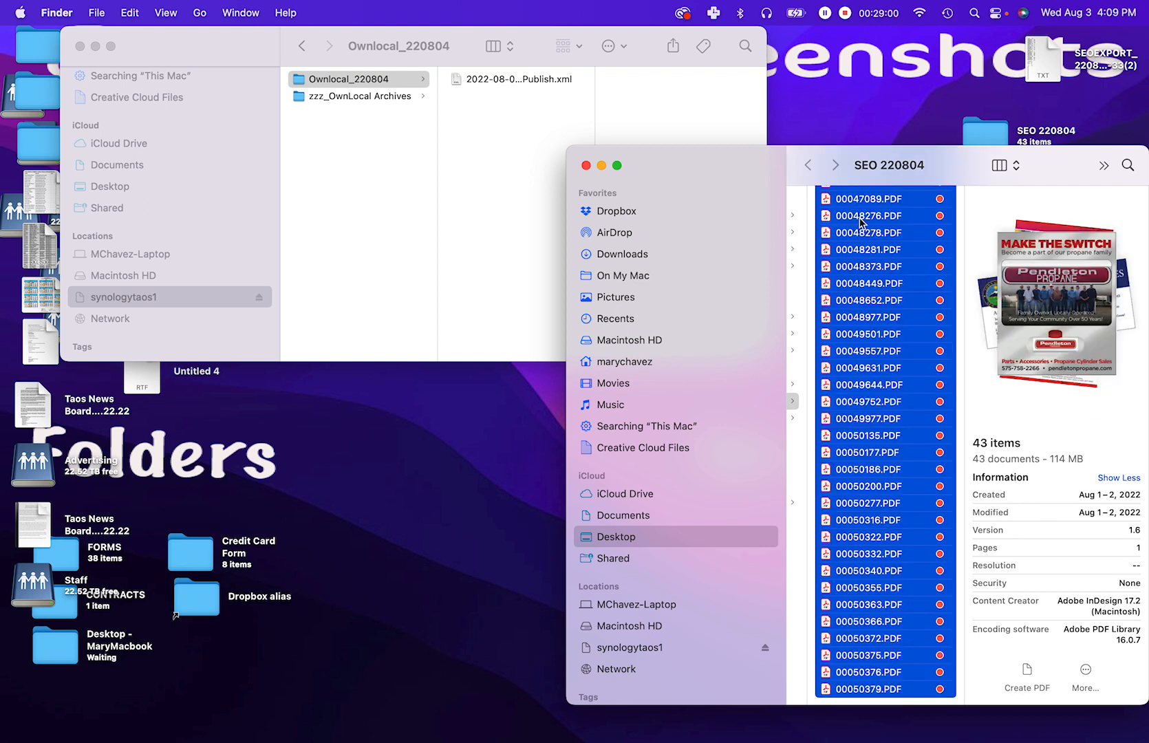
pyautogui.moveTo(861, 232); pyautogui.dragTo(478, 165)
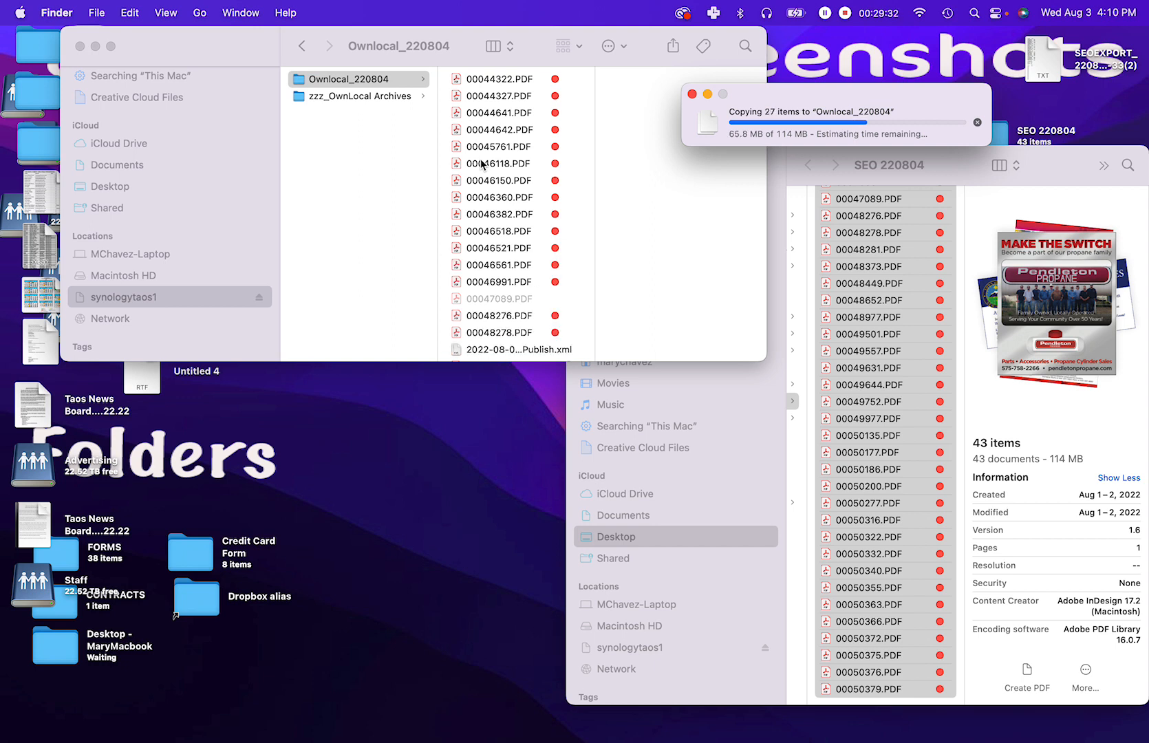
pyautogui.click(825, 13)
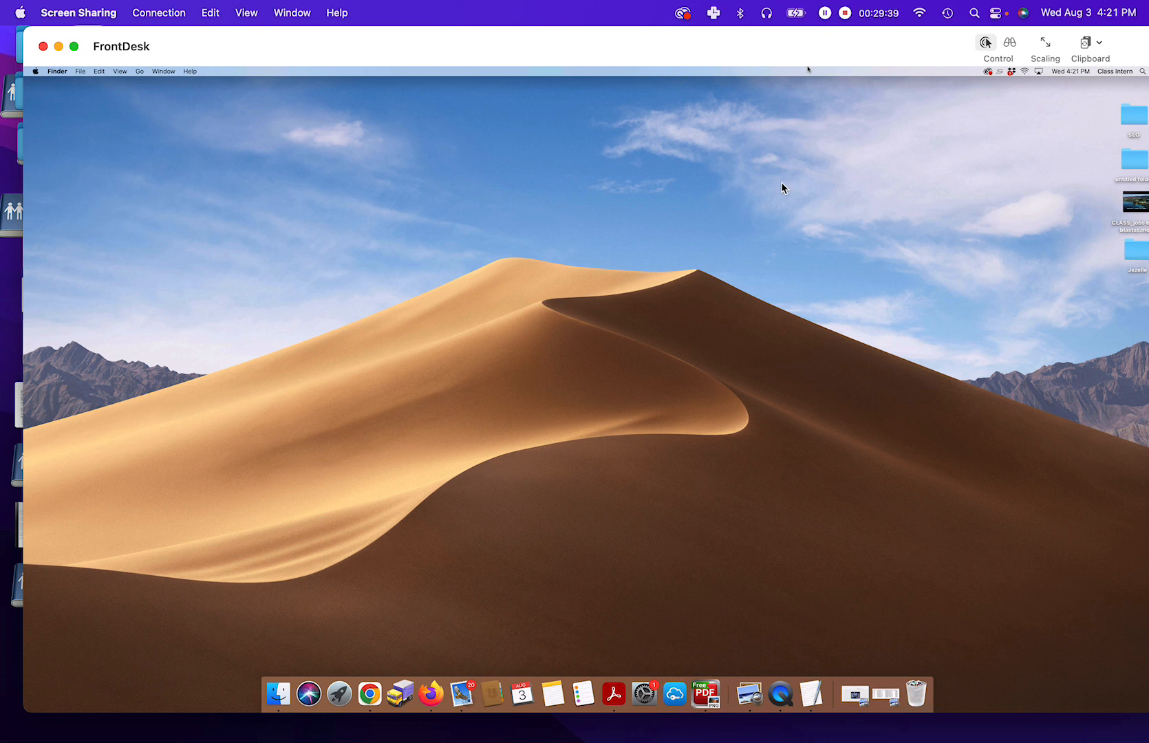
# Step: On the shared FrontDesk Mac, connect Transmit to the ftp.adforge.ownlocal.com favorite, dismiss the error report, and open the remote today folder
pyautogui.moveTo(839, 58); pyautogui.dragTo(825, 50)
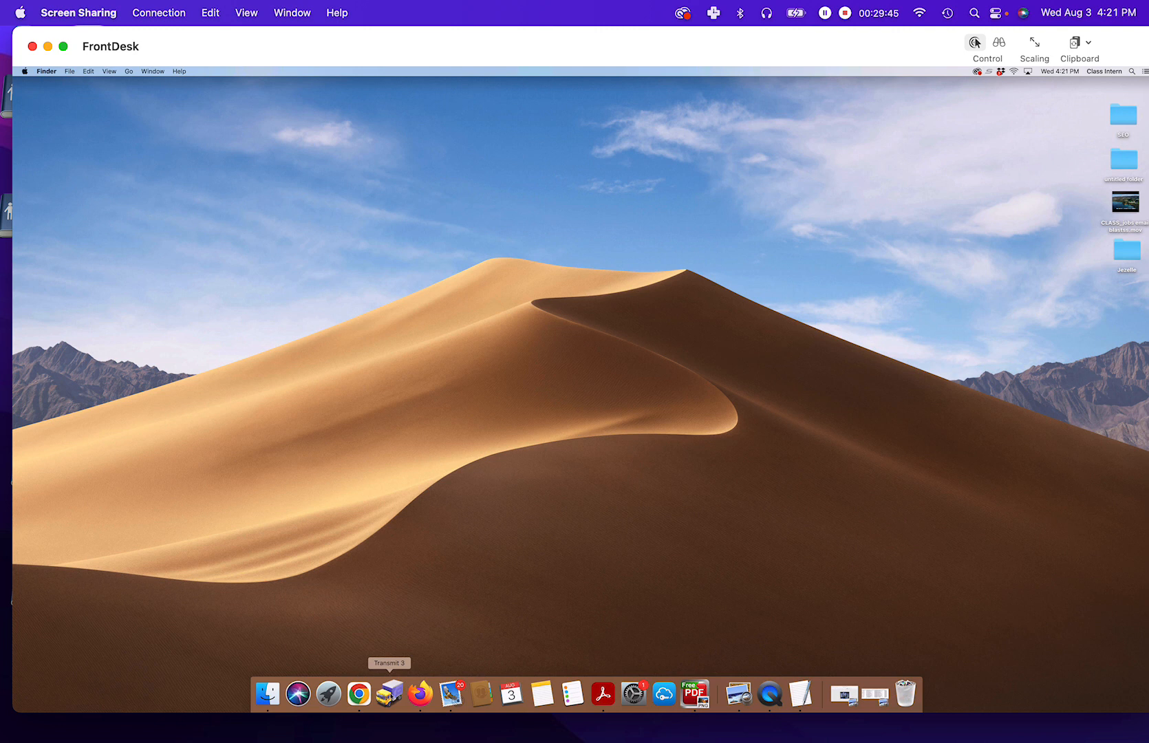
pyautogui.click(389, 694)
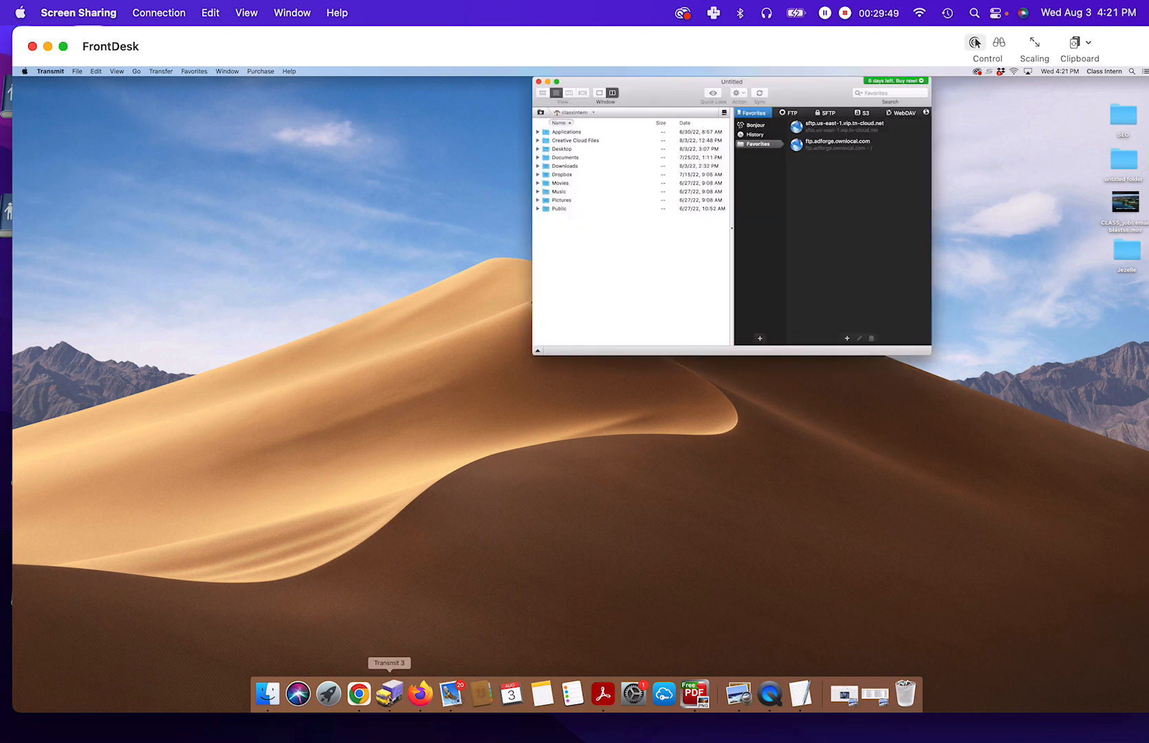
pyautogui.click(826, 147)
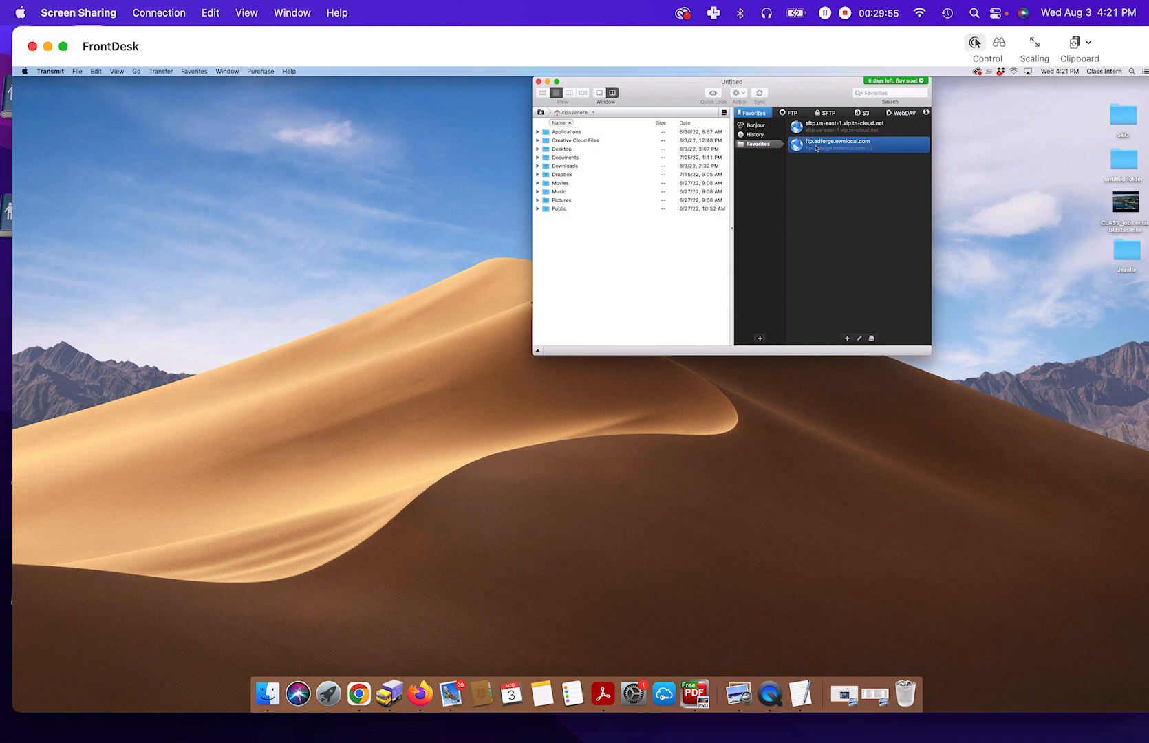
pyautogui.doubleClick(820, 150)
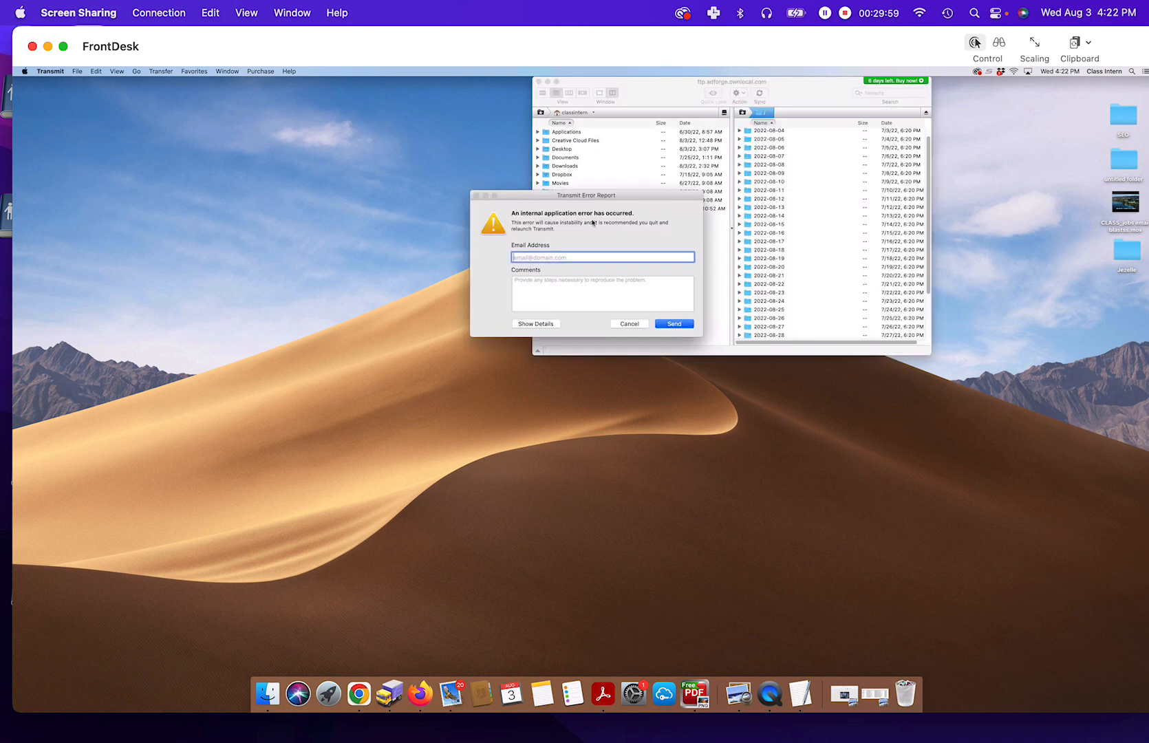
pyautogui.click(629, 324)
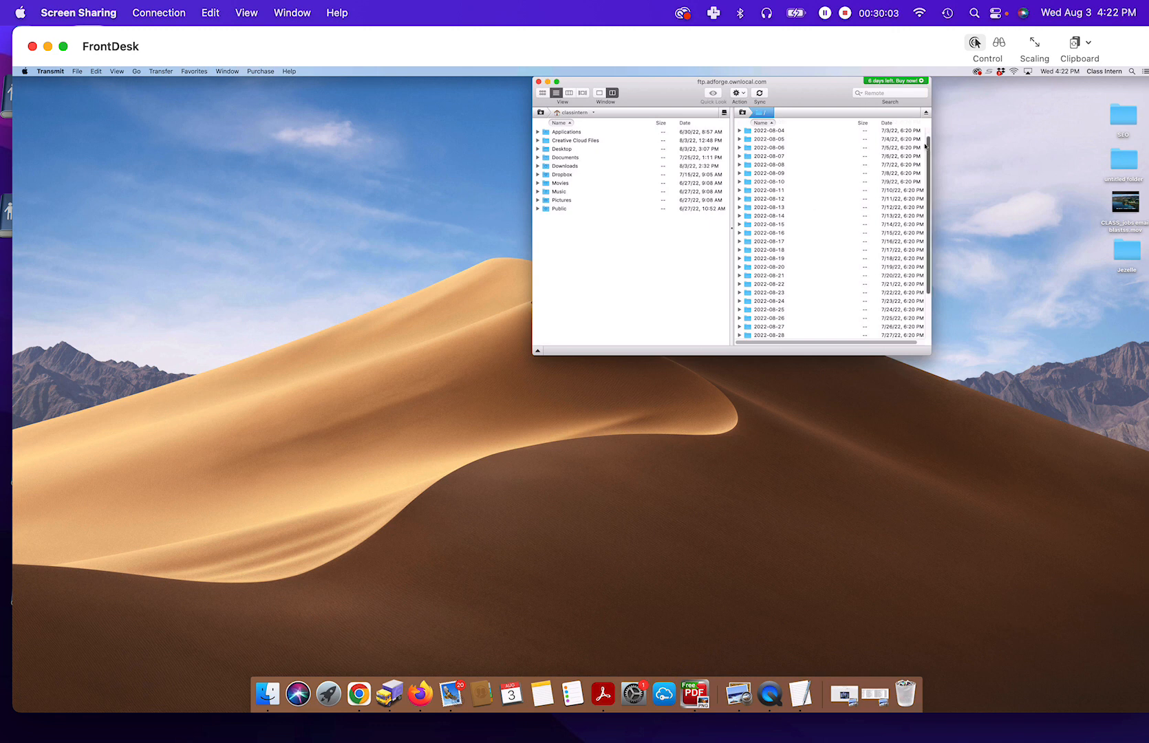
pyautogui.moveTo(929, 153); pyautogui.dragTo(933, 277)
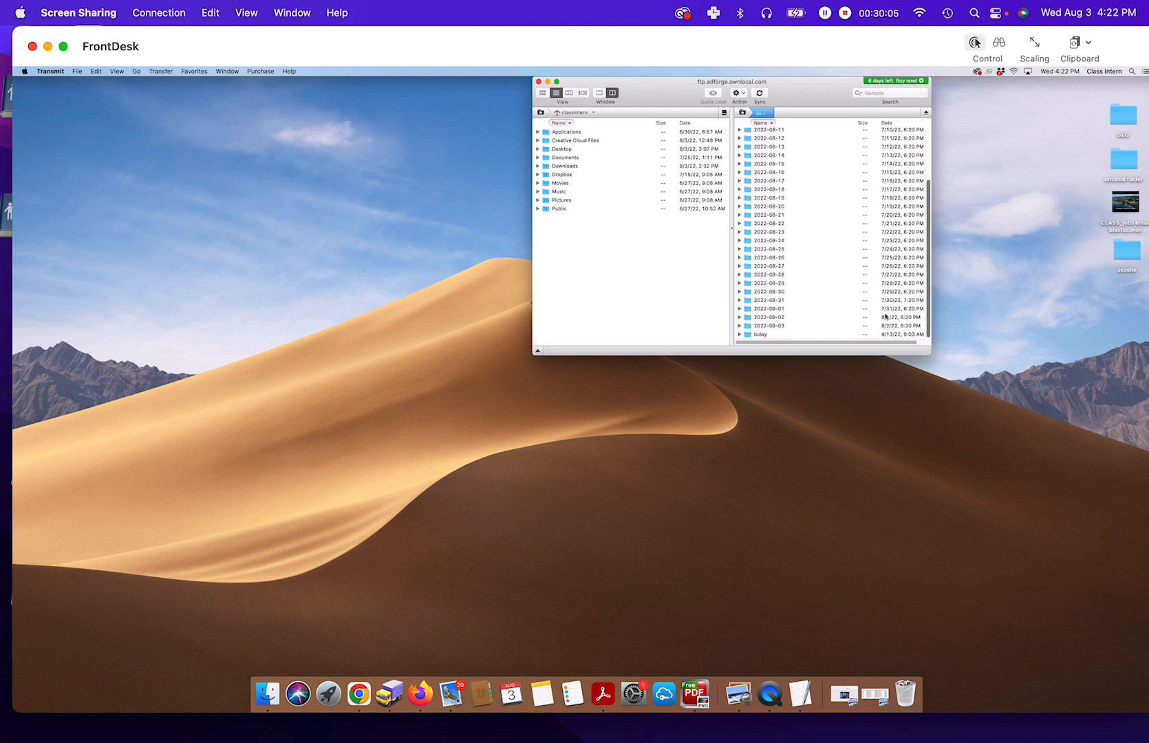
pyautogui.click(784, 335)
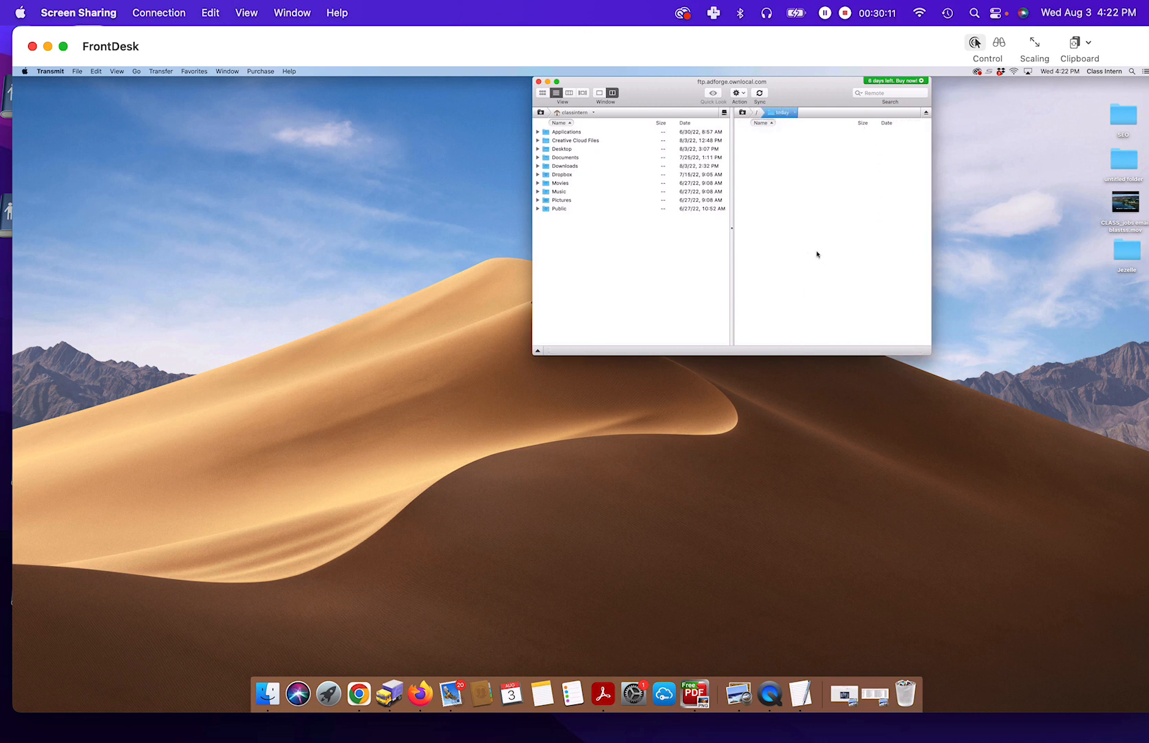
# Step: Open a file browser window on the FrontDesk Mac, connect to the 192.168.0.19 server, and enlarge the window beside the Transmit window
pyautogui.click(281, 271)
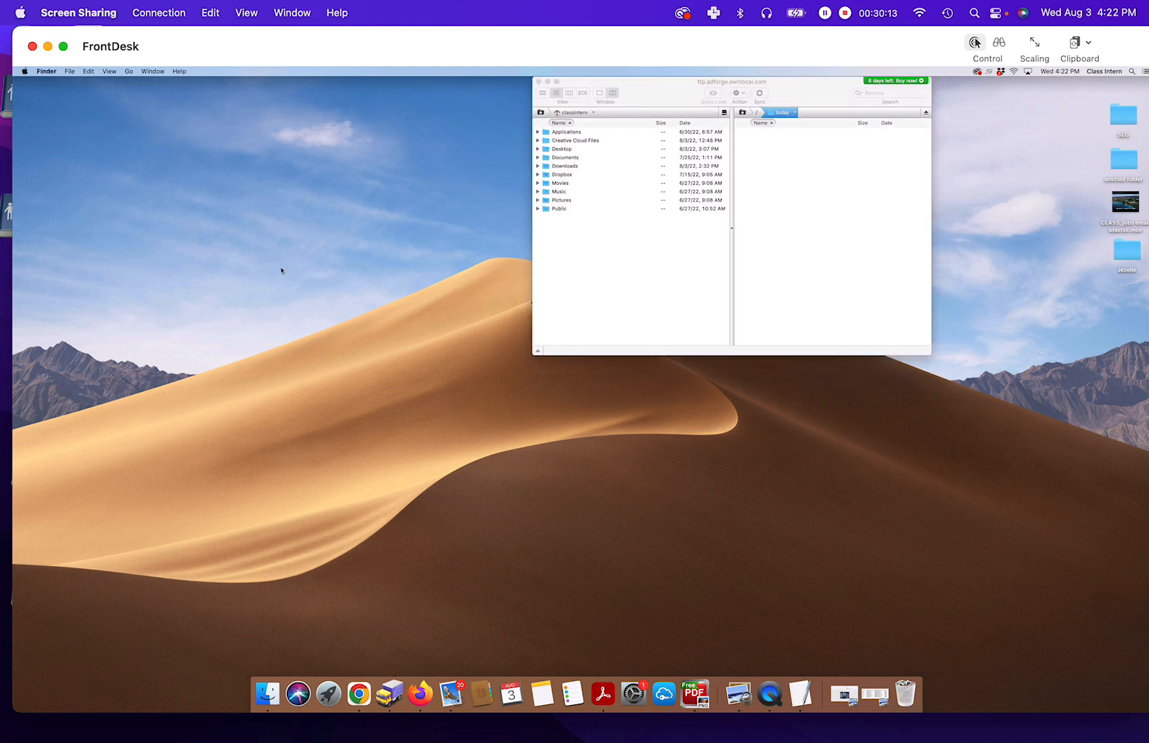
pyautogui.press('super+f')
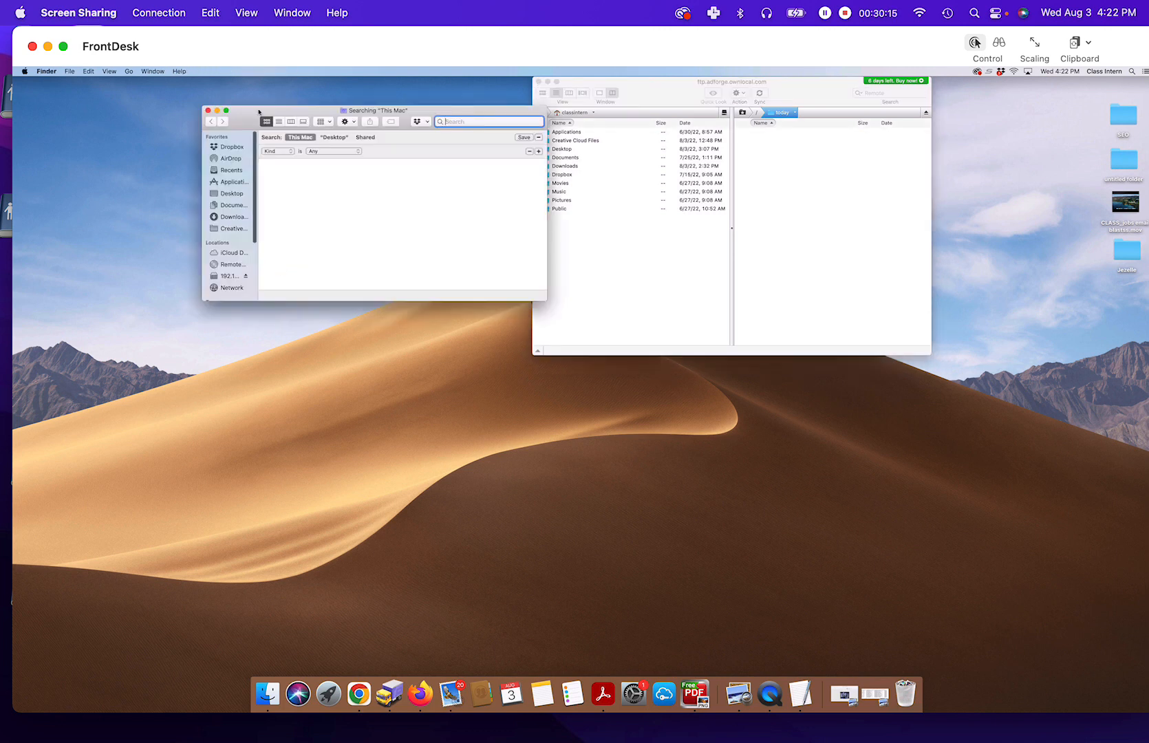
pyautogui.moveTo(231, 110); pyautogui.dragTo(172, 107)
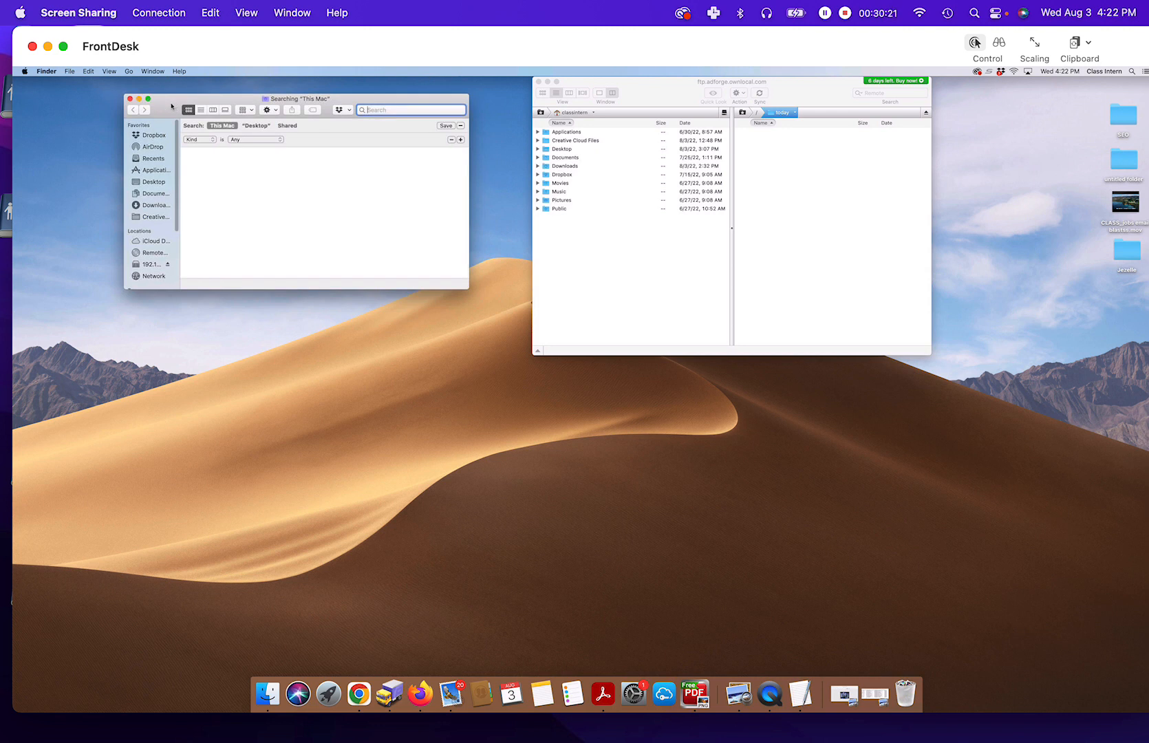
pyautogui.click(123, 252)
pyautogui.moveTo(117, 252); pyautogui.dragTo(69, 252)
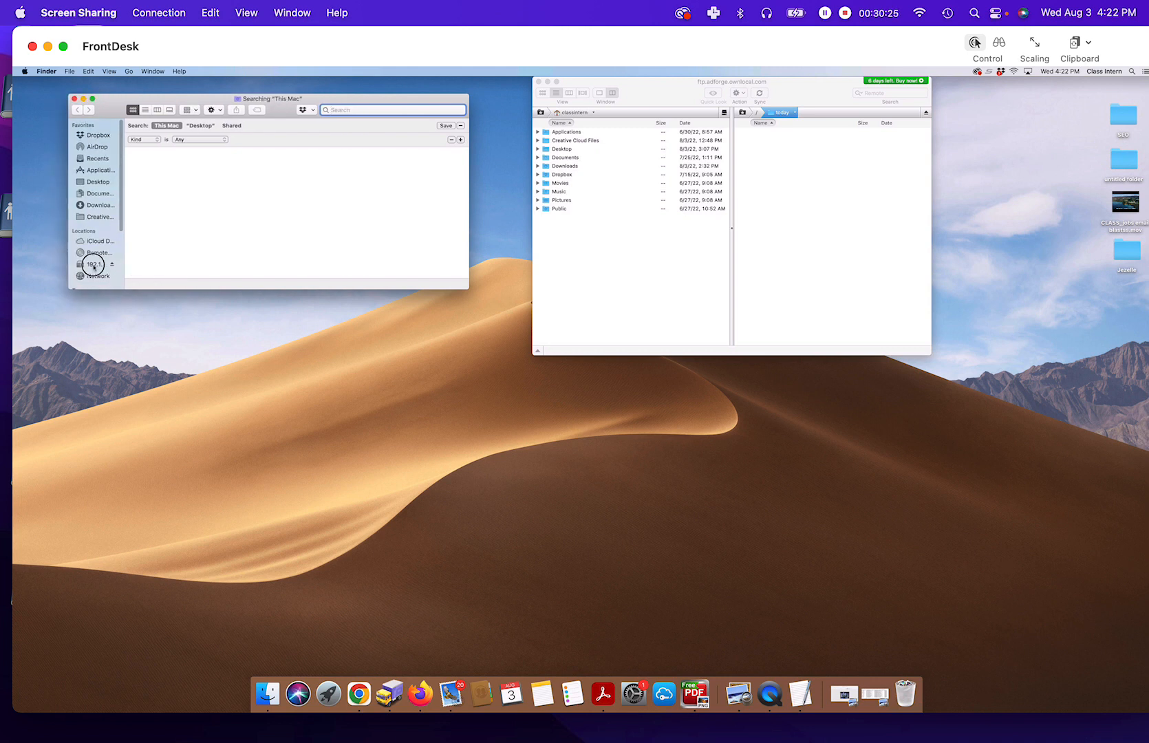
pyautogui.click(94, 266)
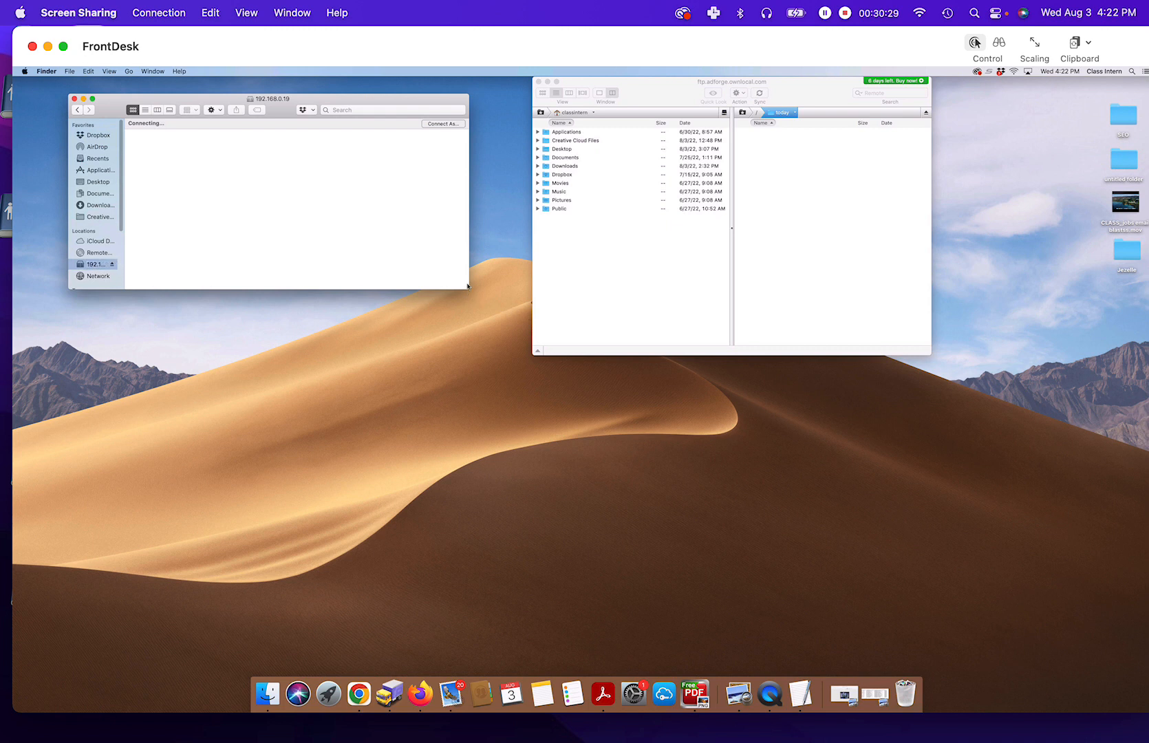
pyautogui.moveTo(469, 289); pyautogui.dragTo(532, 362)
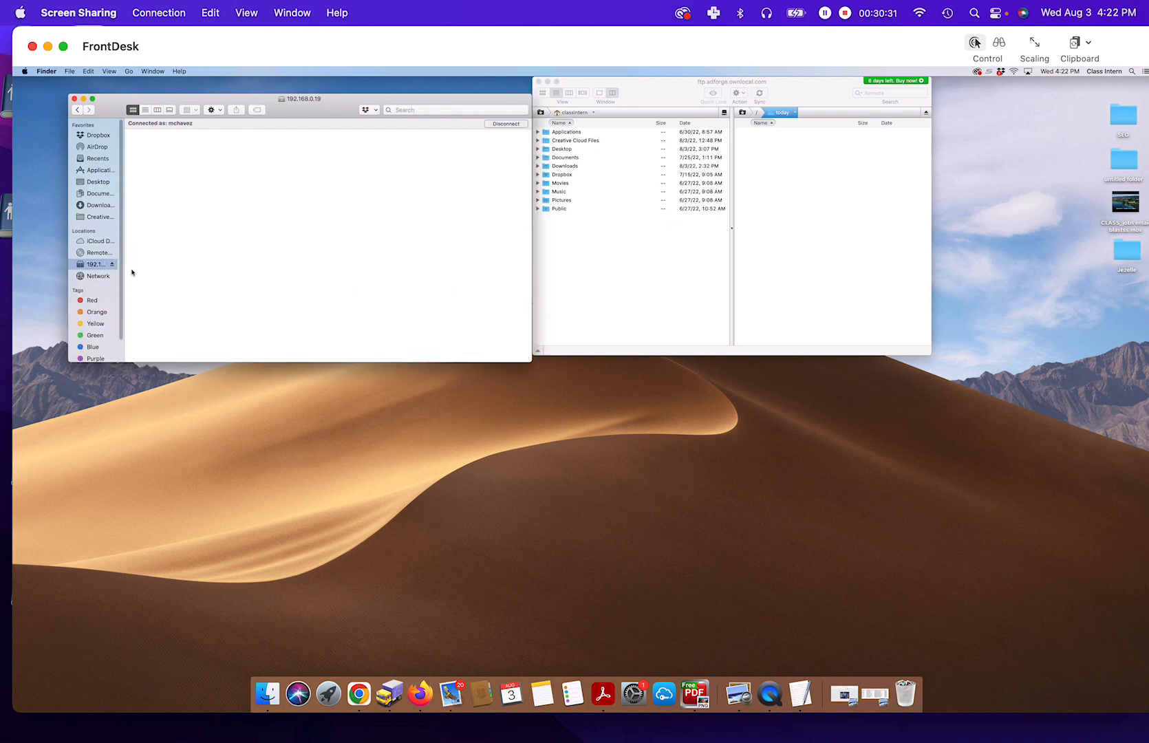
# Step: Browse the server in column view to Production > PDF > OwnLocal > Ownlocal_220804, widening the Production column
pyautogui.click(158, 110)
pyautogui.click(156, 205)
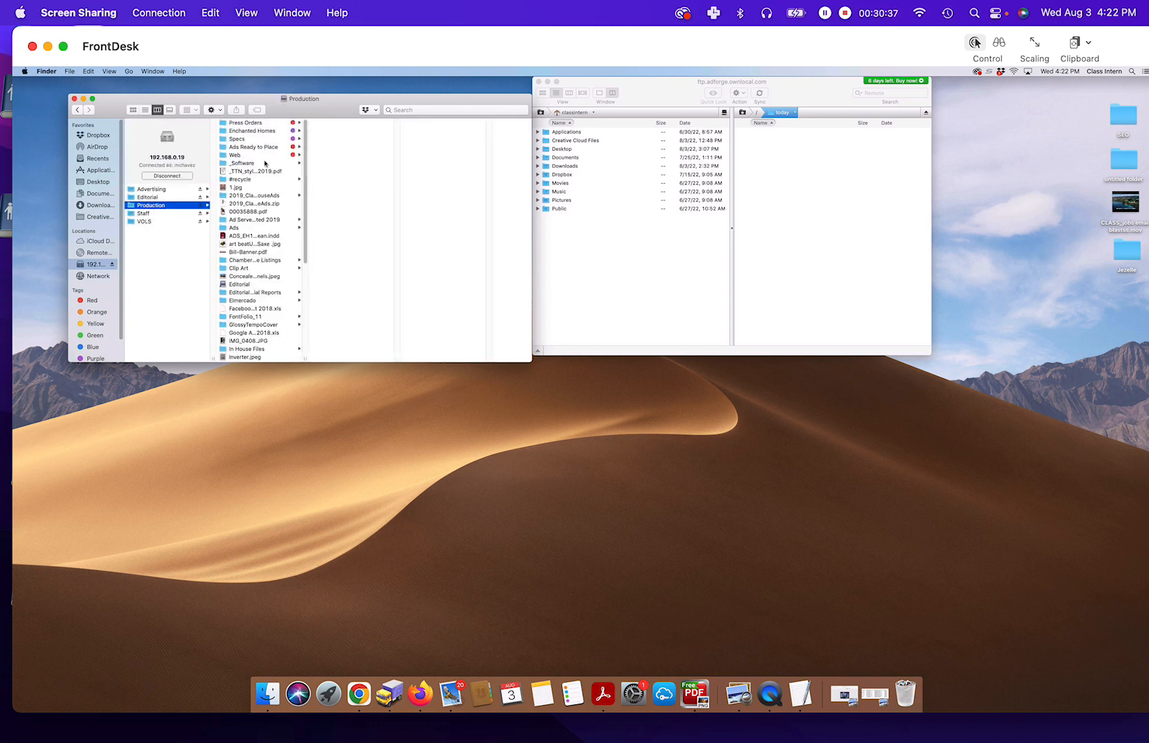
pyautogui.moveTo(305, 360); pyautogui.dragTo(337, 359)
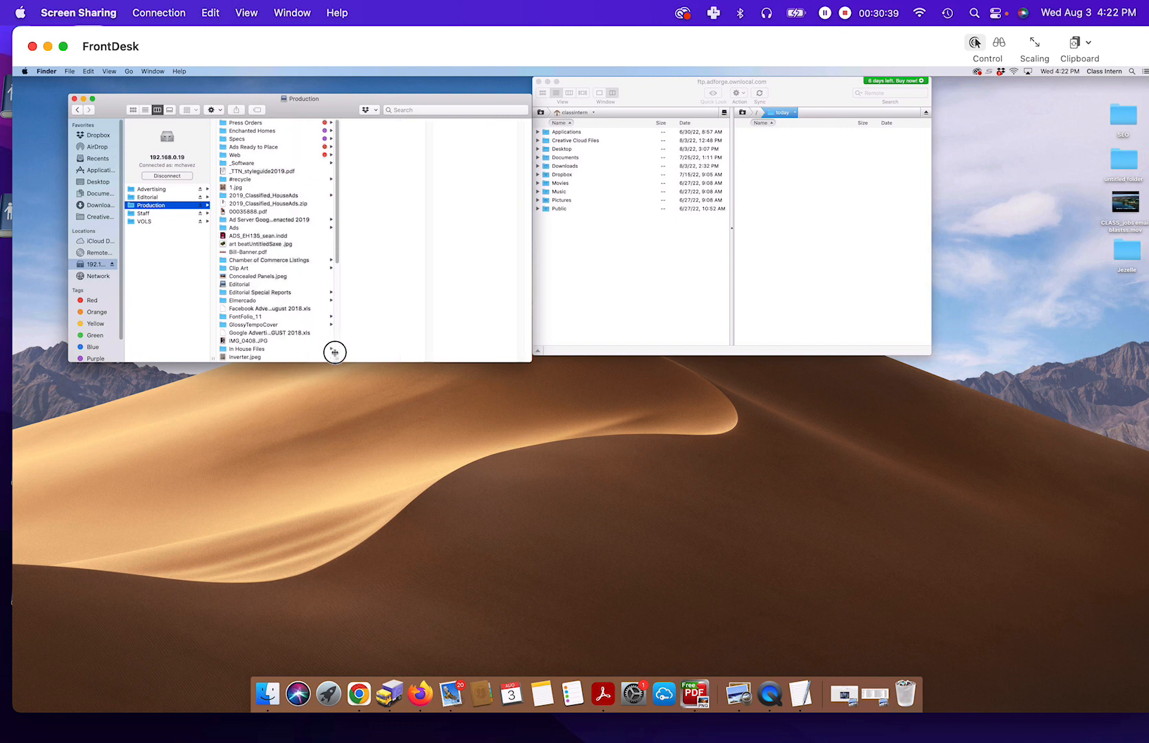
pyautogui.scroll(-5, 275, 336)
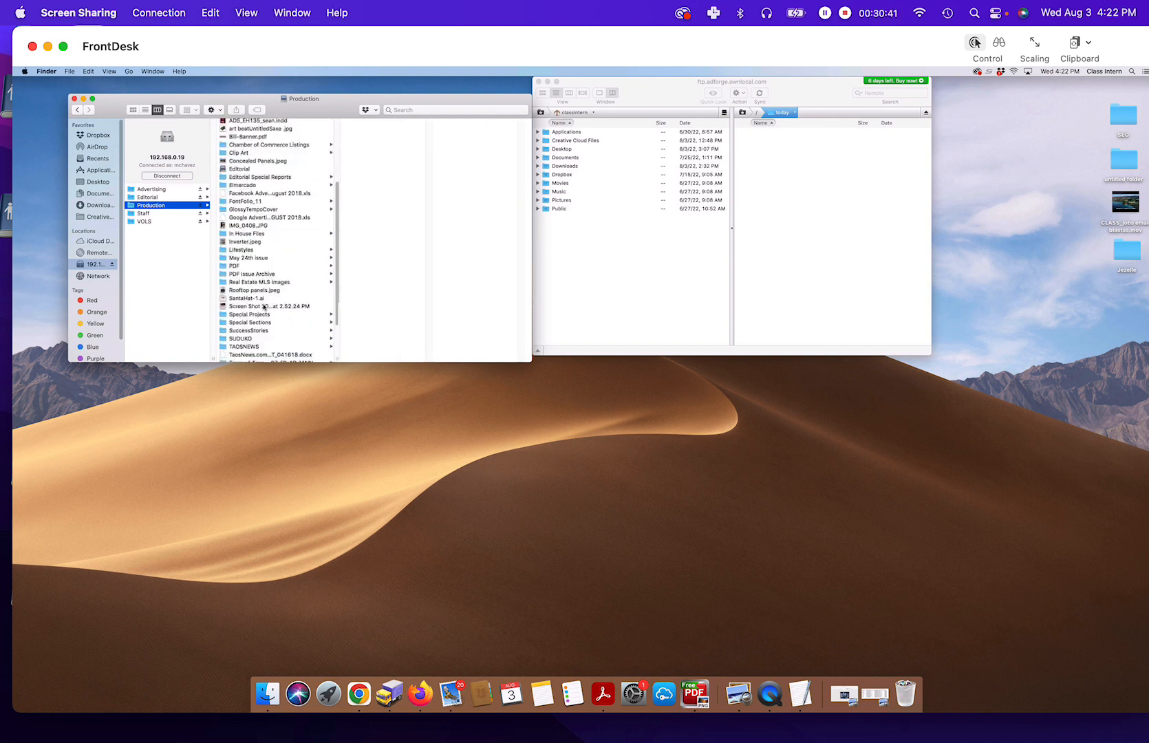
pyautogui.click(242, 266)
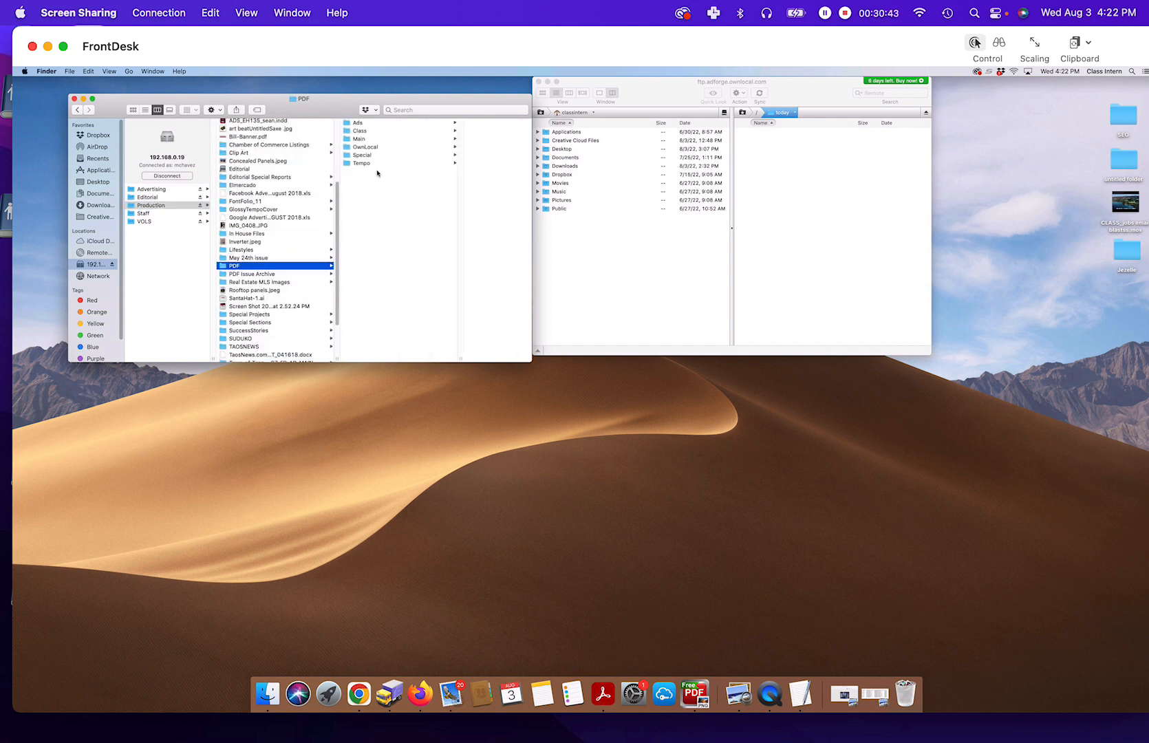
pyautogui.click(372, 148)
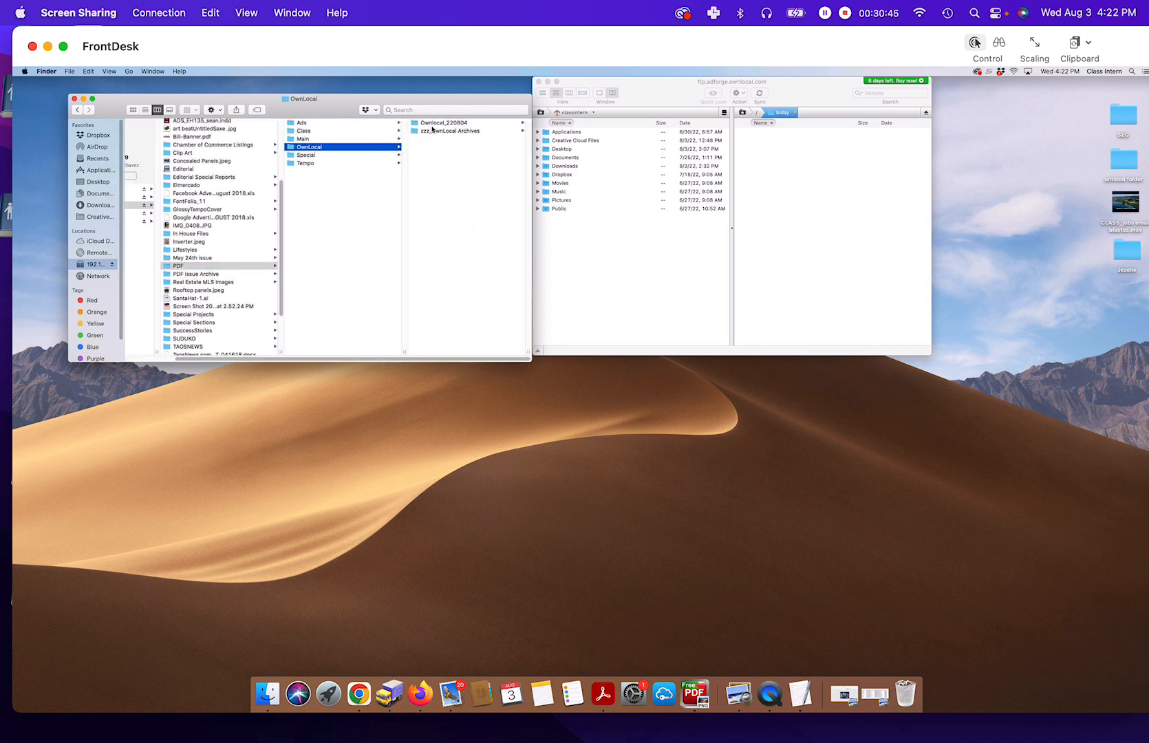
pyautogui.click(433, 124)
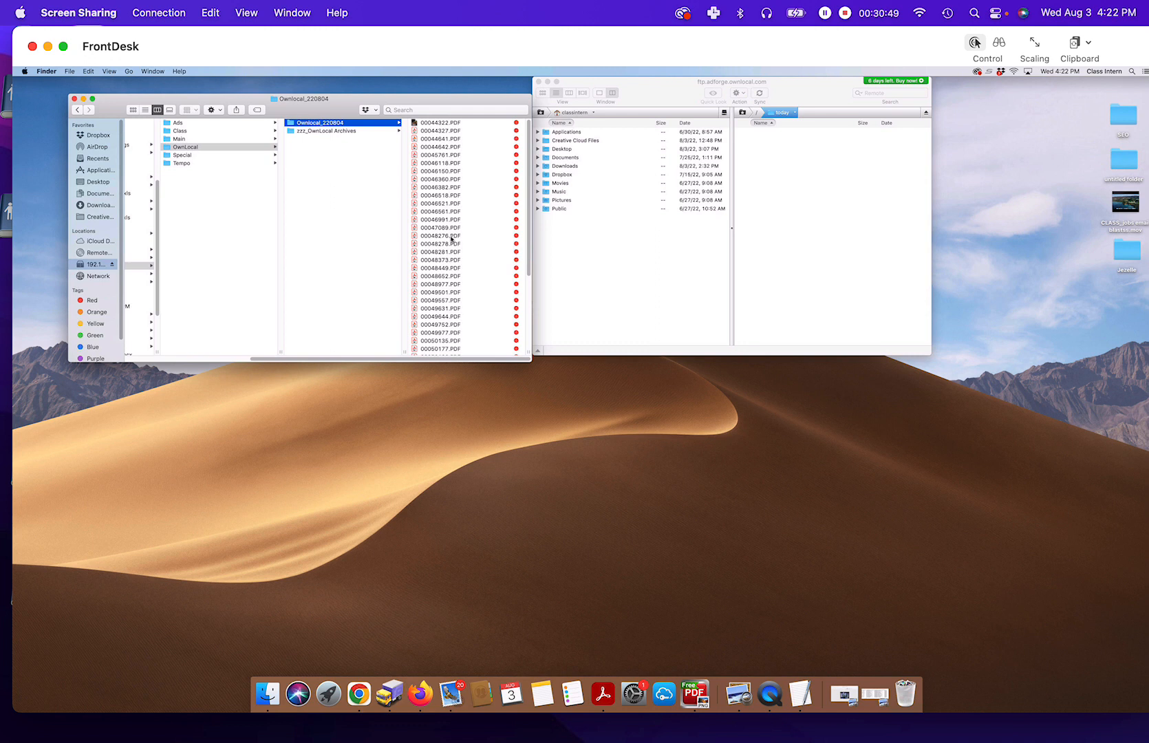
# Step: Upload 2022-08-04XMLPublish.xml from Ownlocal_220804 to the remote today folder in Transmit
pyautogui.scroll(-5, 451, 239)
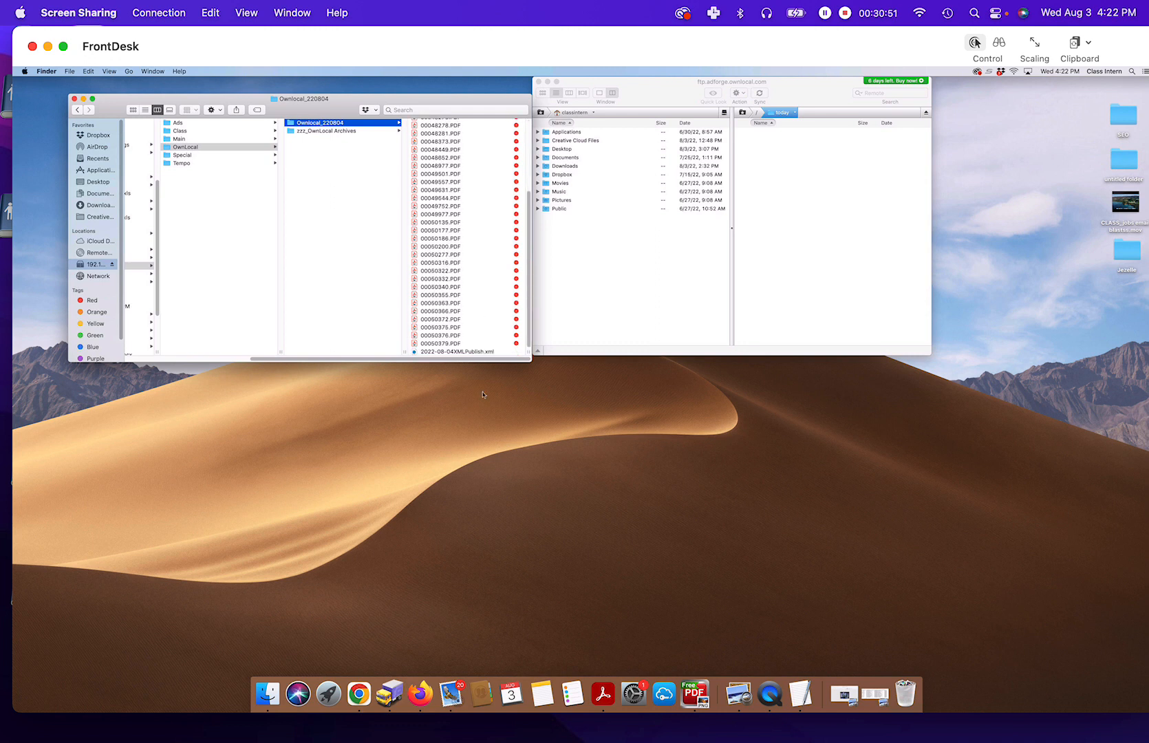
pyautogui.click(441, 352)
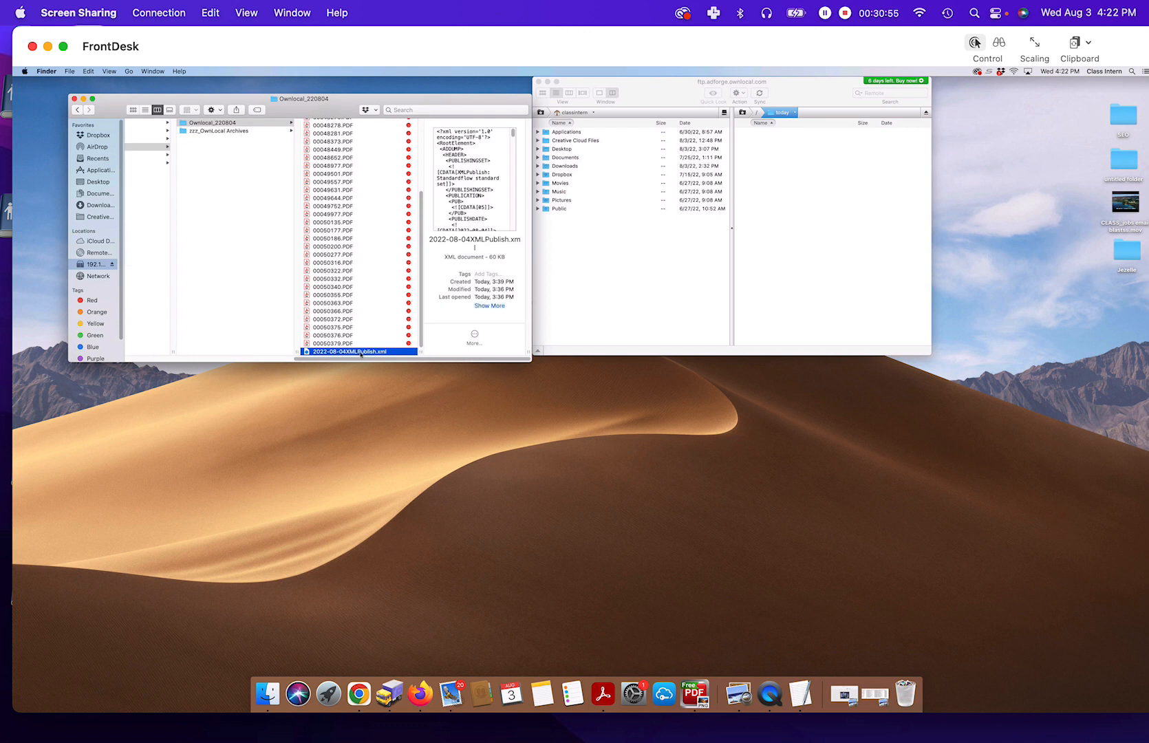
pyautogui.moveTo(360, 353); pyautogui.dragTo(835, 235)
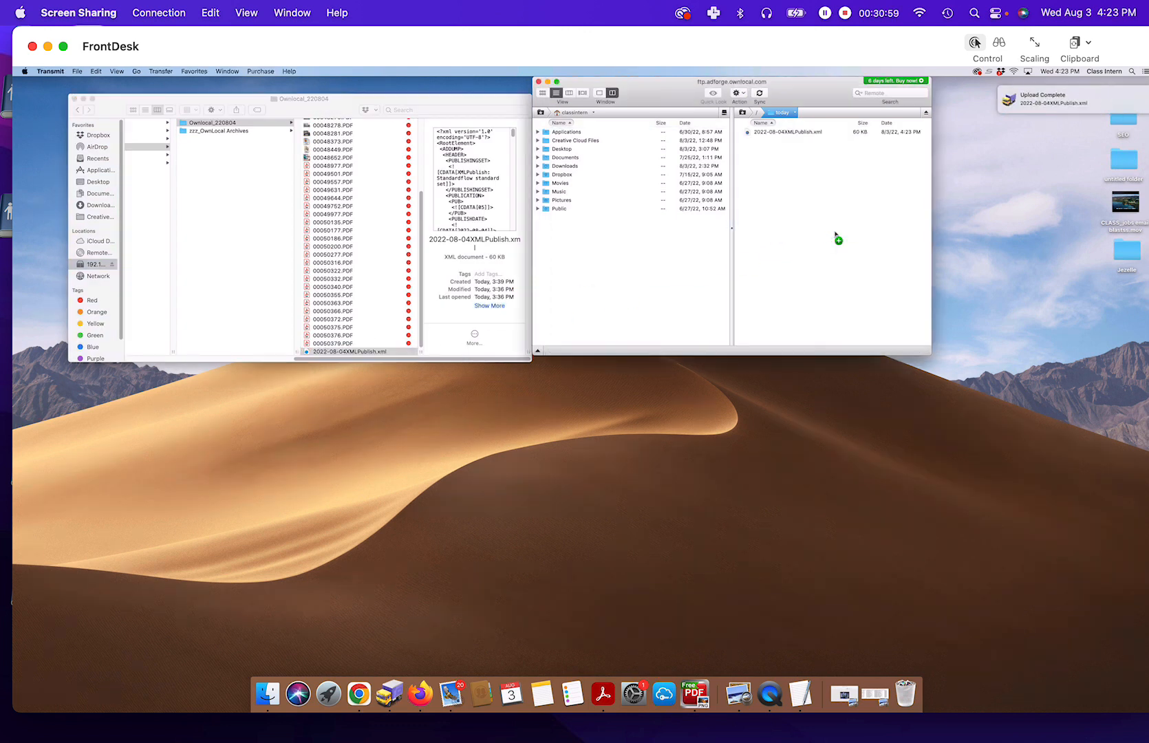
# Step: Select all the PDFs in Ownlocal_220804, from 00044322.PDF to 00050379.PDF, and upload them to the remote today folder
pyautogui.scroll(5, 375, 234)
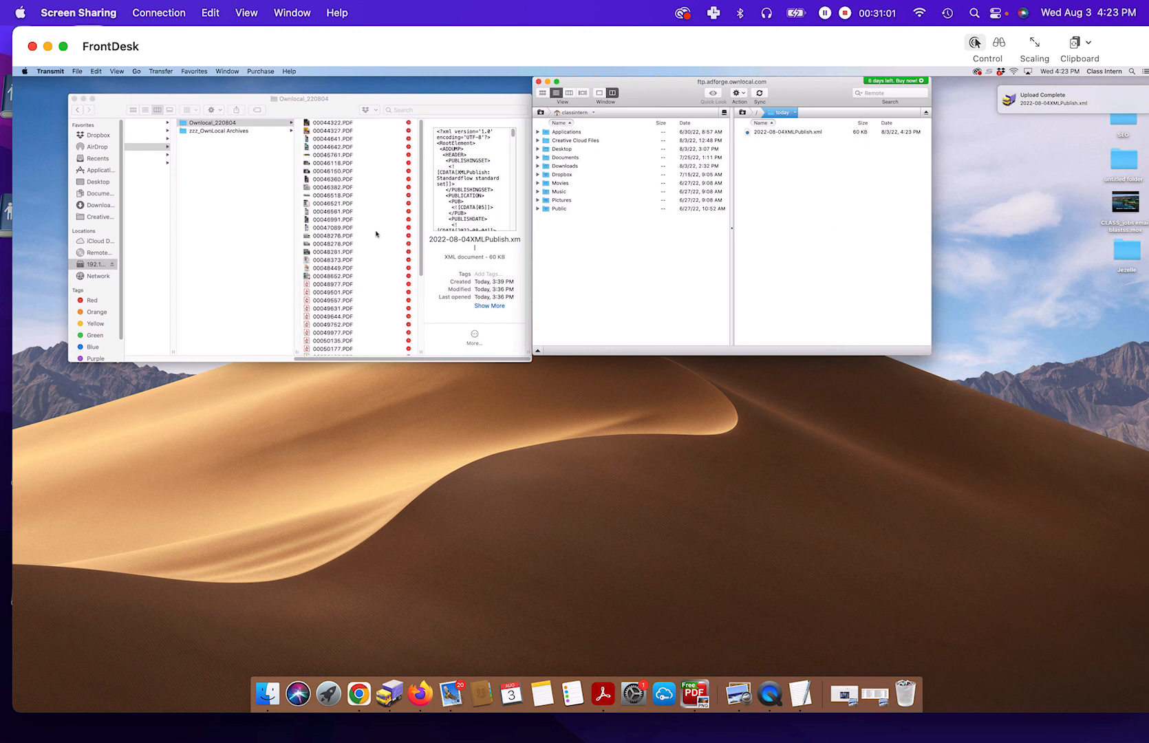
pyautogui.click(345, 122)
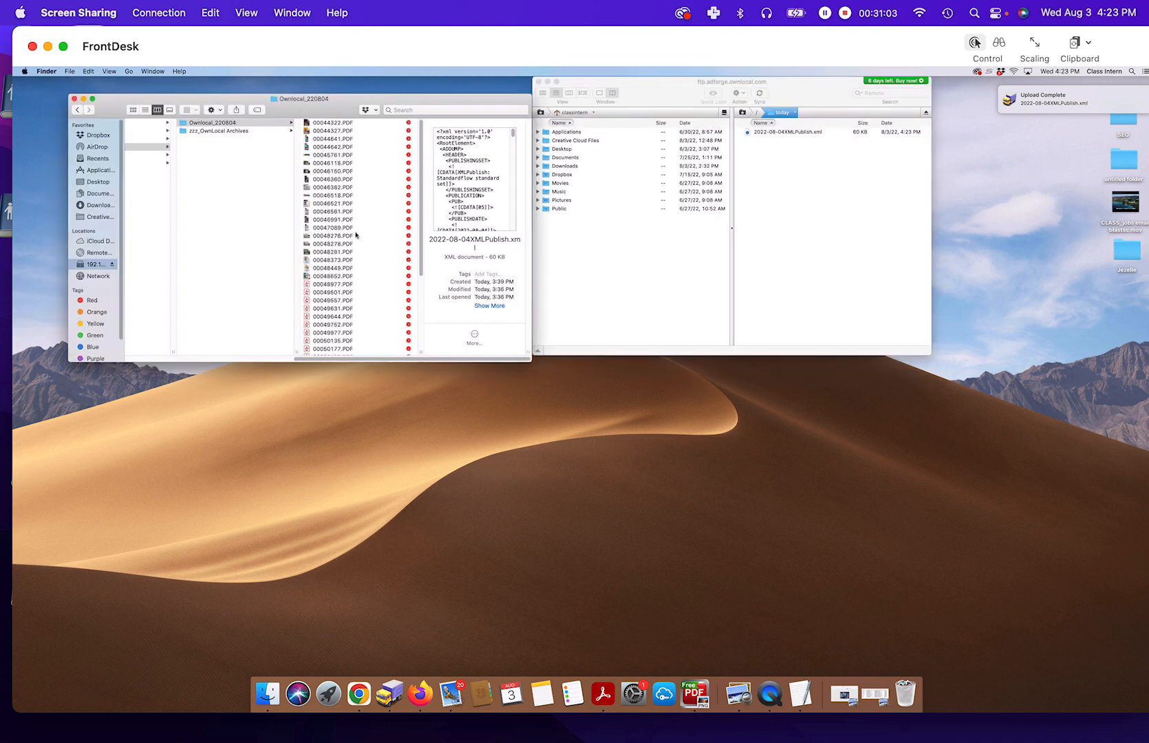
pyautogui.click(331, 122)
pyautogui.scroll(-5, 335, 222)
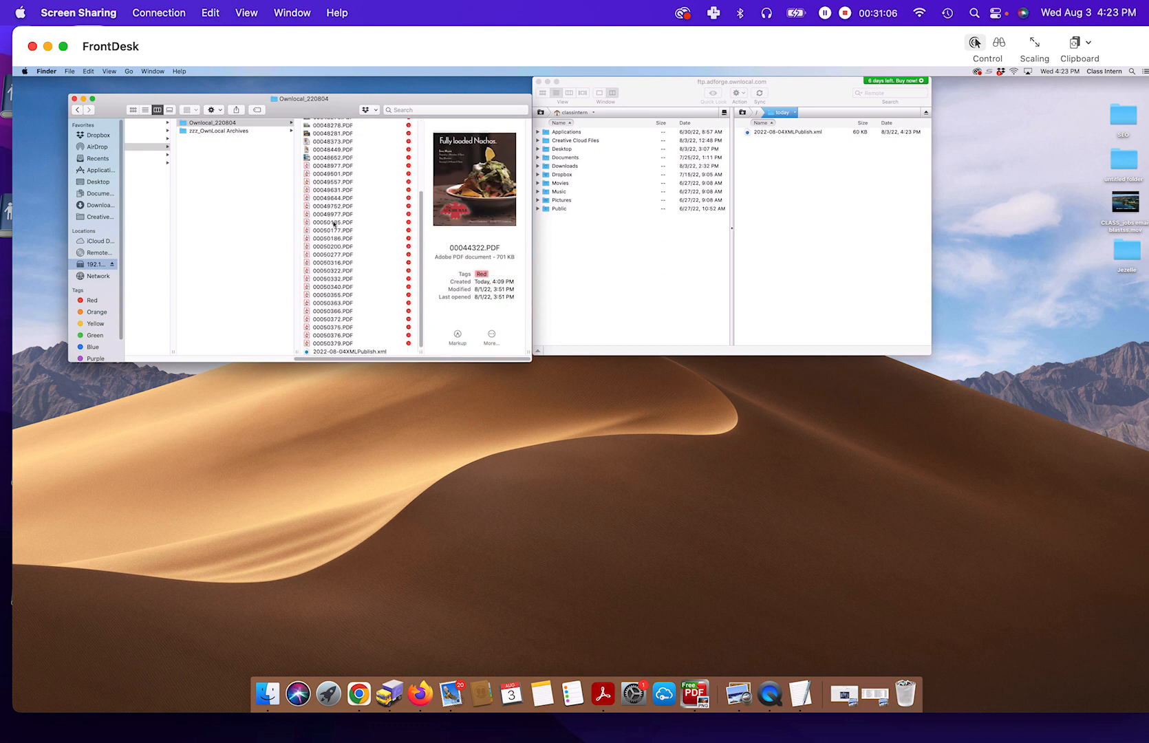
pyautogui.keyDown('shift'); pyautogui.click(332, 344); pyautogui.keyUp('shift')
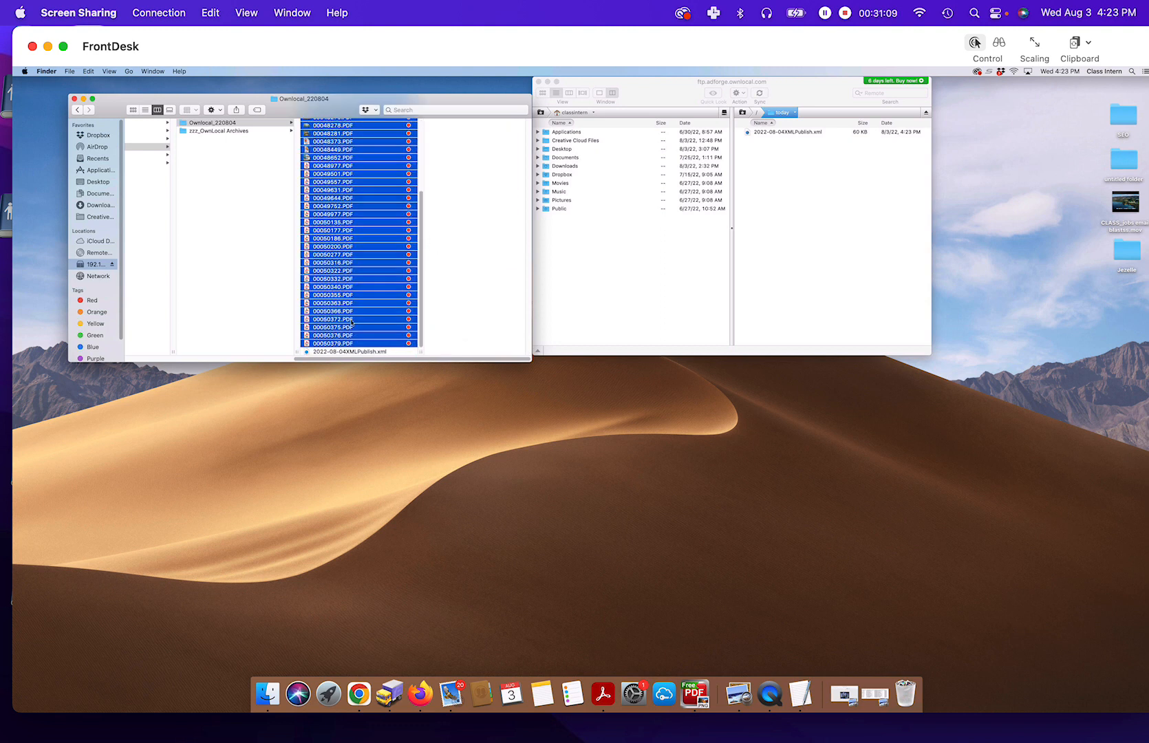
pyautogui.scroll(5, 351, 320)
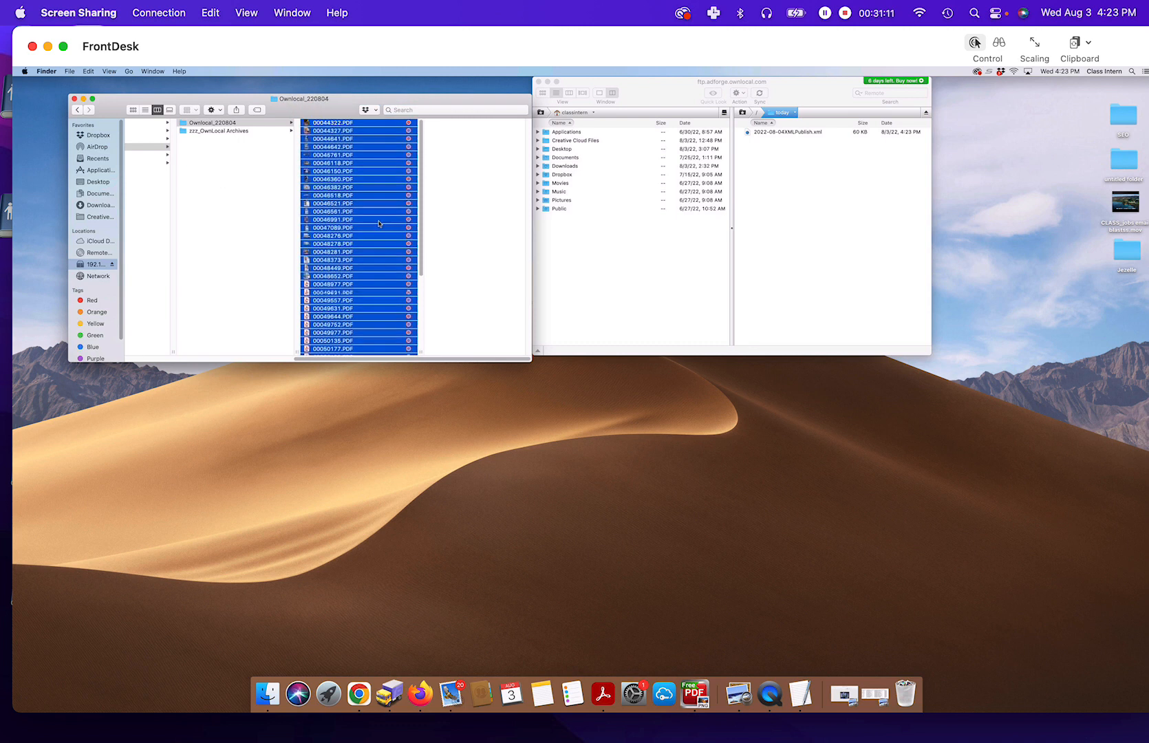
pyautogui.moveTo(355, 190); pyautogui.dragTo(829, 207)
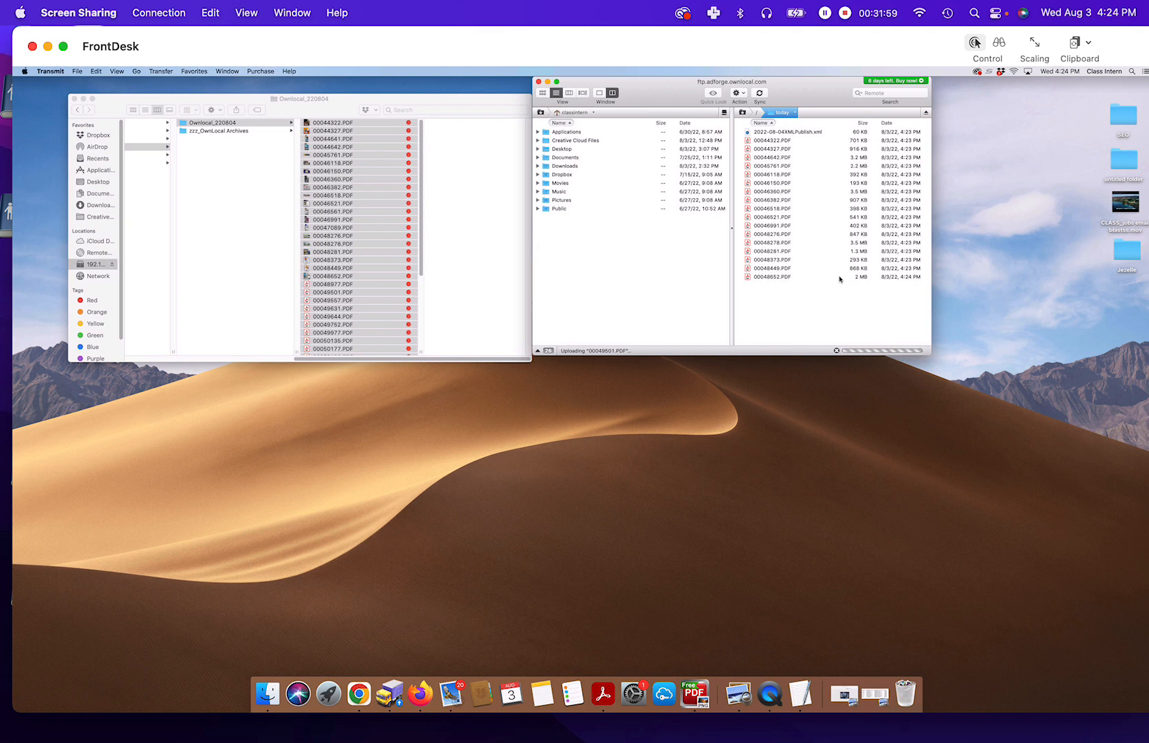
# Step: Show Ownlocal_220804 inside the server's OwnLocal folder again and return to the OwnLocal level
pyautogui.click(226, 214)
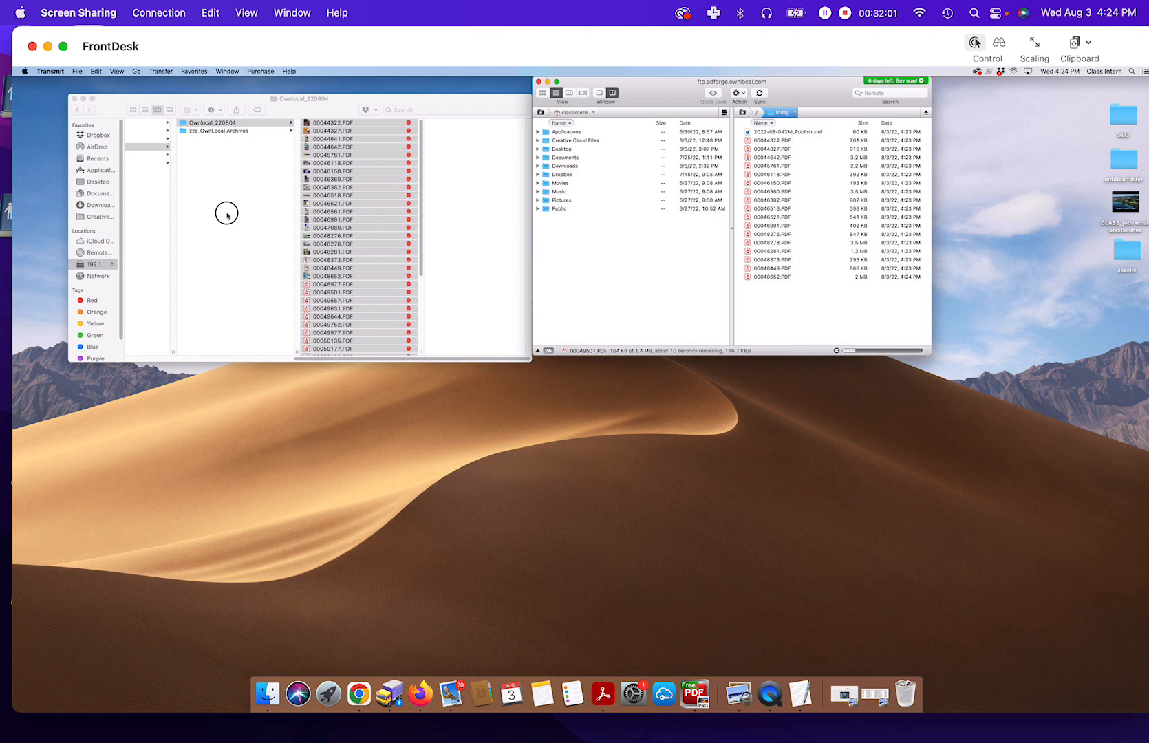
pyautogui.moveTo(266, 358); pyautogui.dragTo(251, 362)
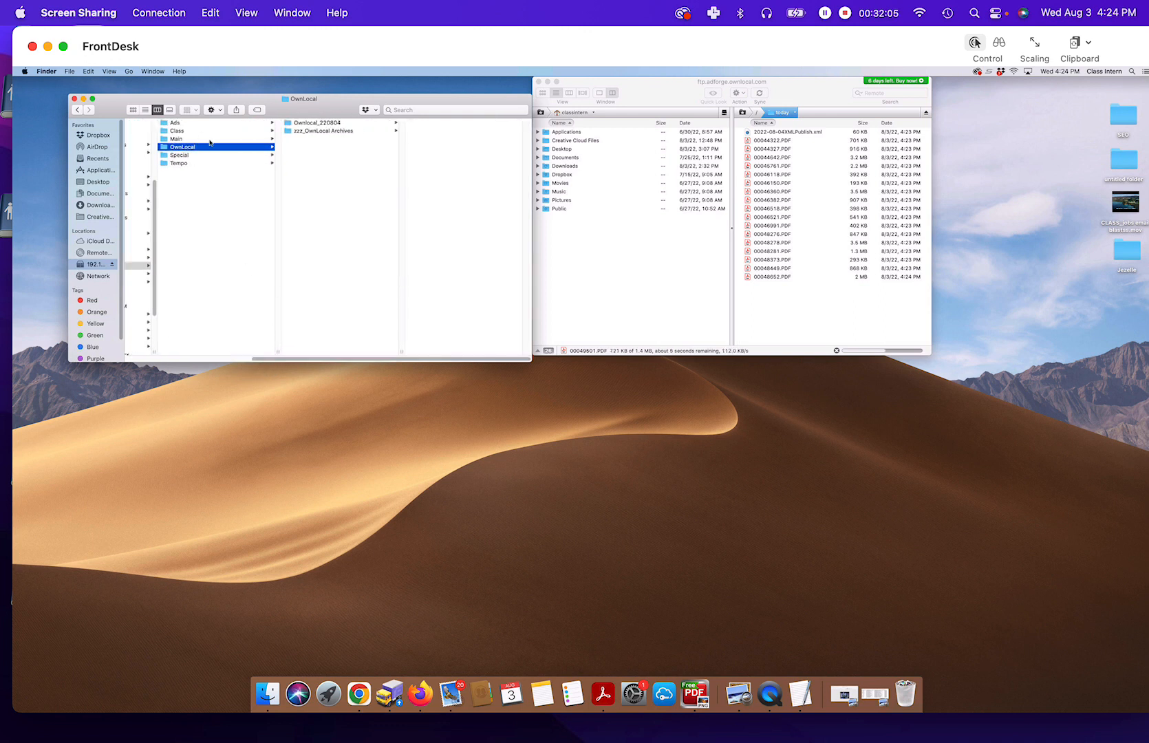
pyautogui.click(304, 125)
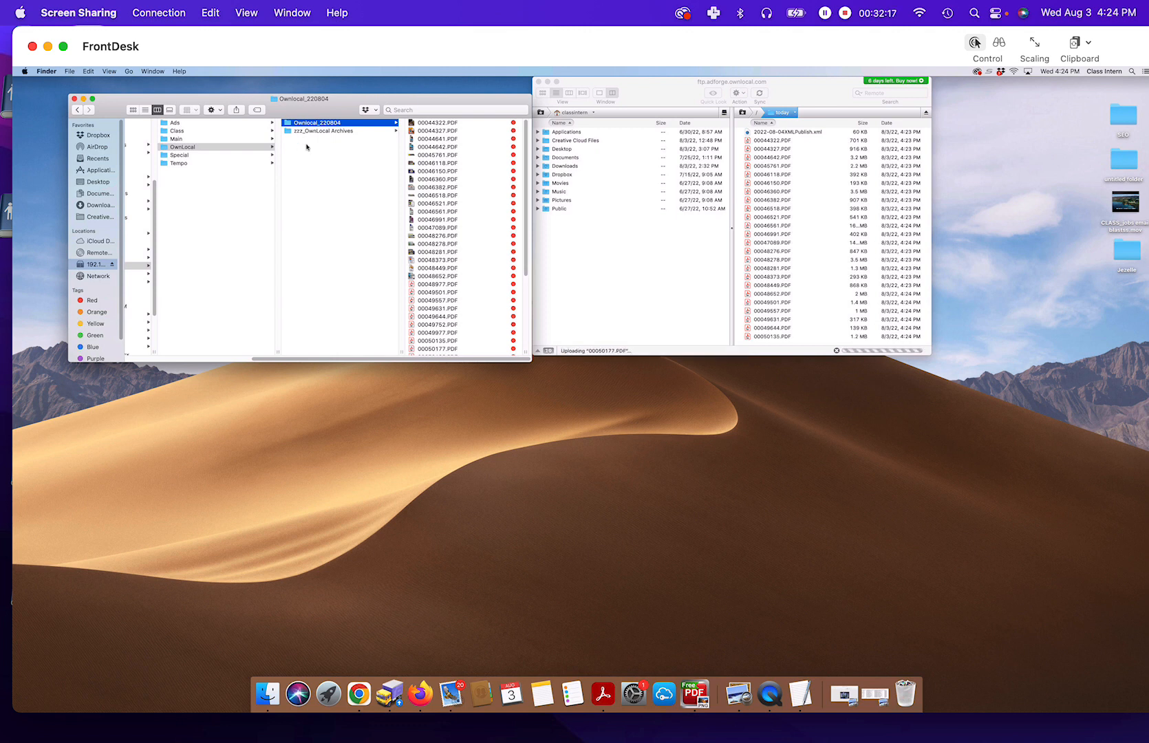
pyautogui.click(307, 147)
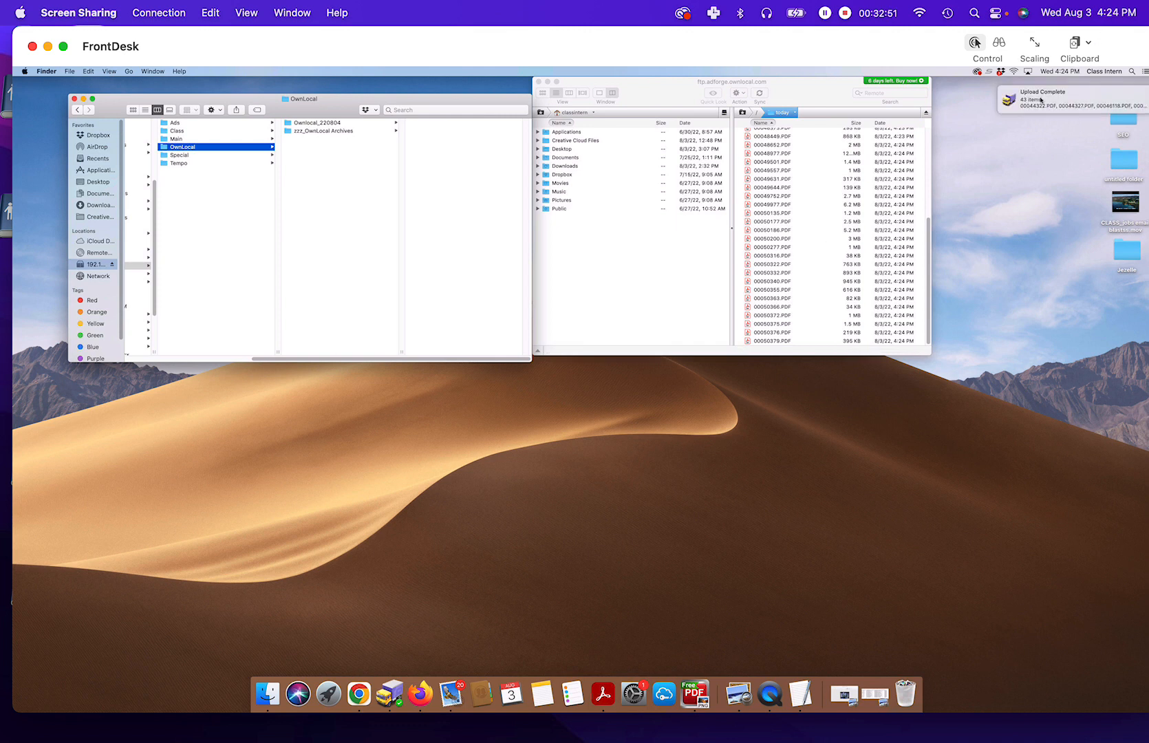
# Step: Quit Transmit and close the OwnLocal folder window on the FrontDesk Mac
pyautogui.click(844, 204)
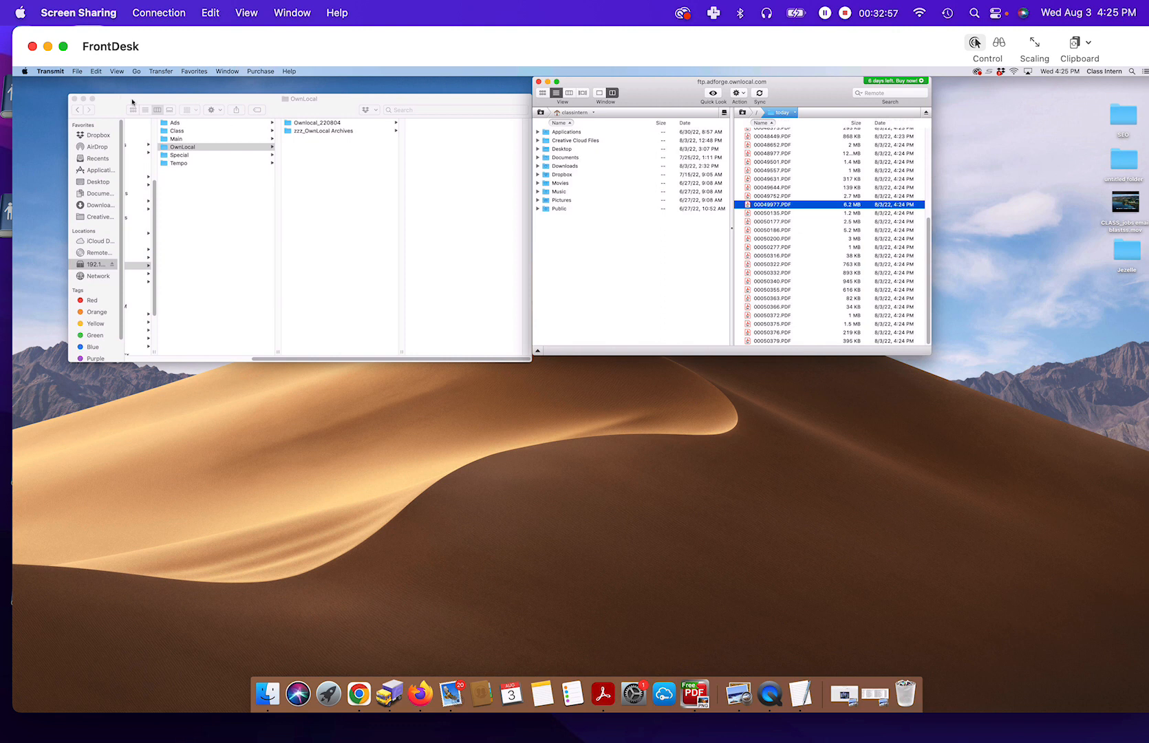
pyautogui.click(50, 72)
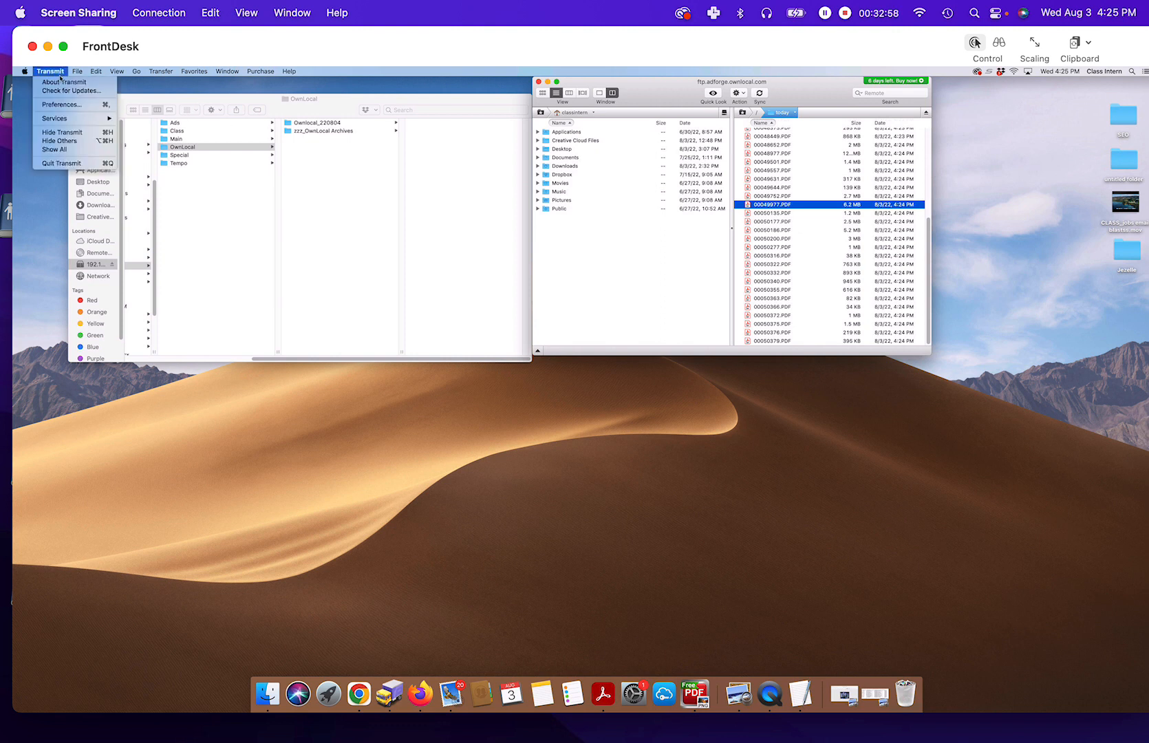
pyautogui.click(78, 164)
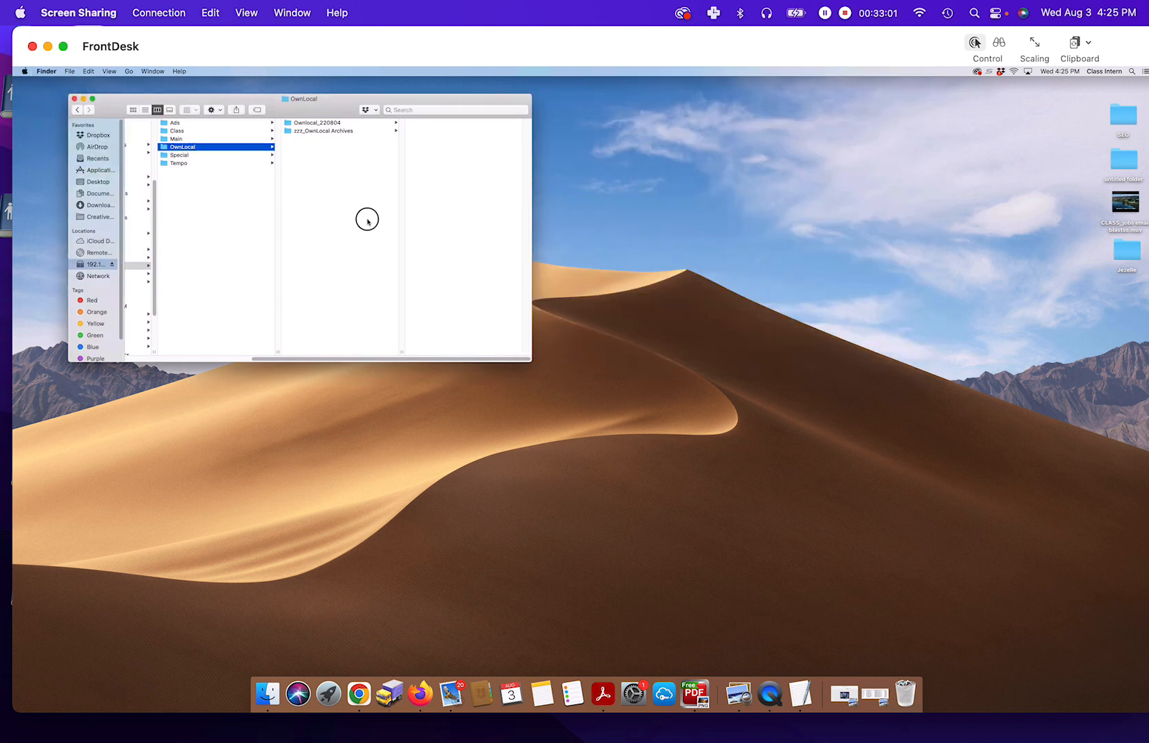
pyautogui.click(74, 98)
pyautogui.click(503, 263)
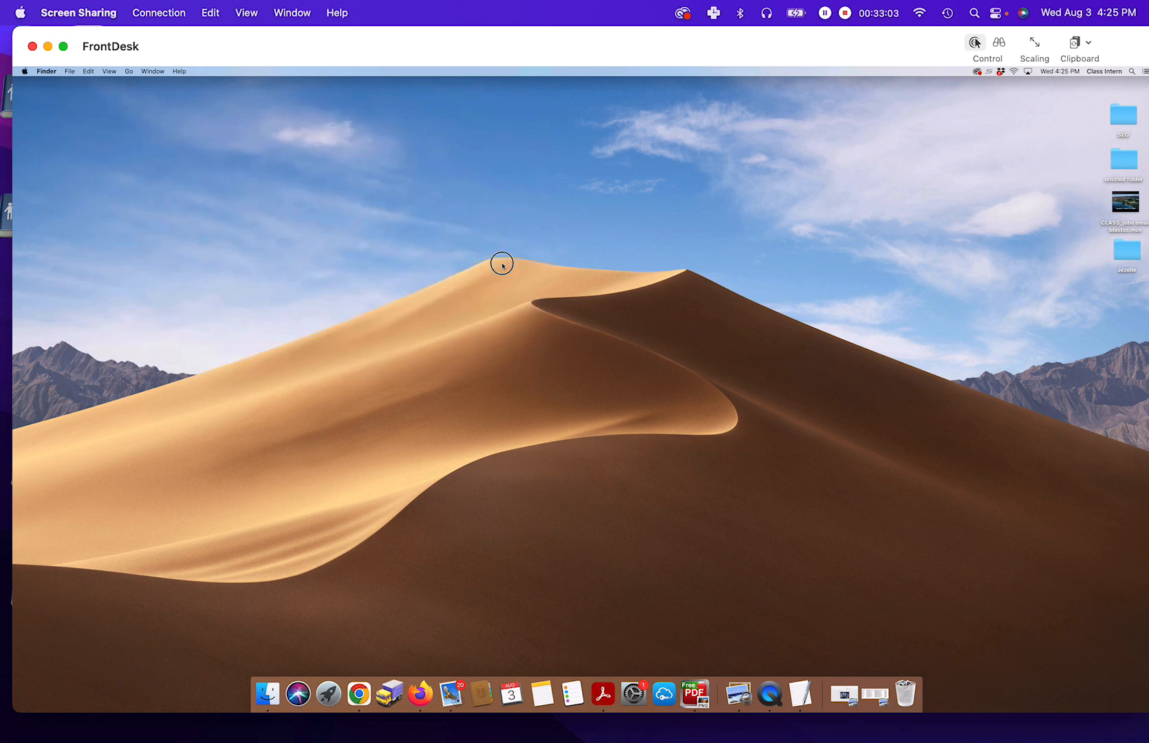